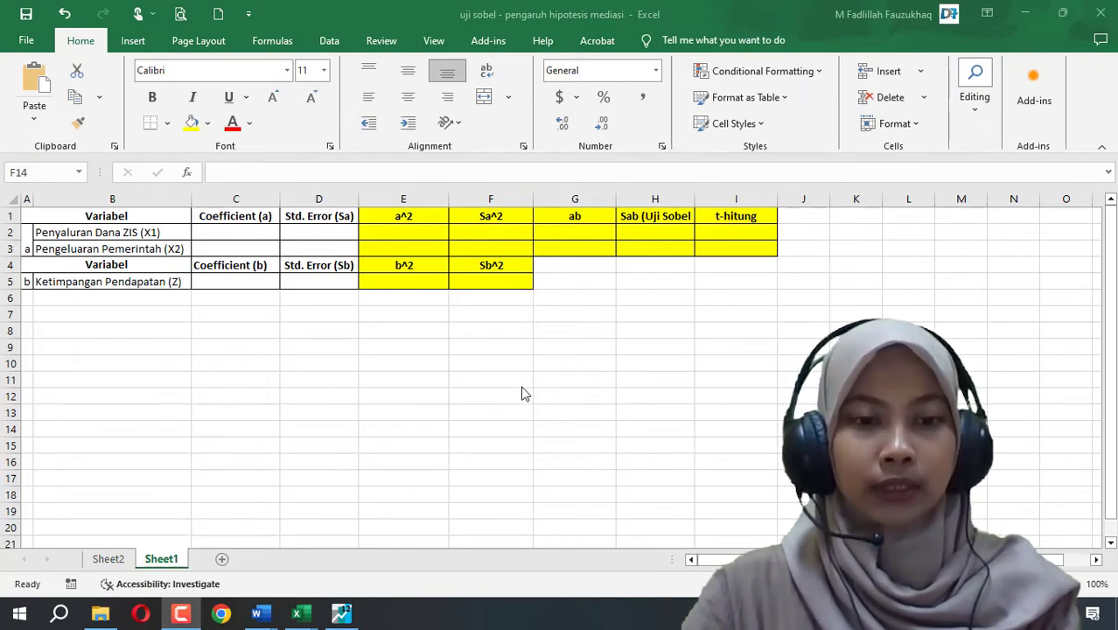
# Switch to the skripsi - lintas data document in Word and look over section 8, Pengujian Hipotesis Mediasi, and its results table
pyautogui.moveTo(256, 613)
pyautogui.click(221, 538)
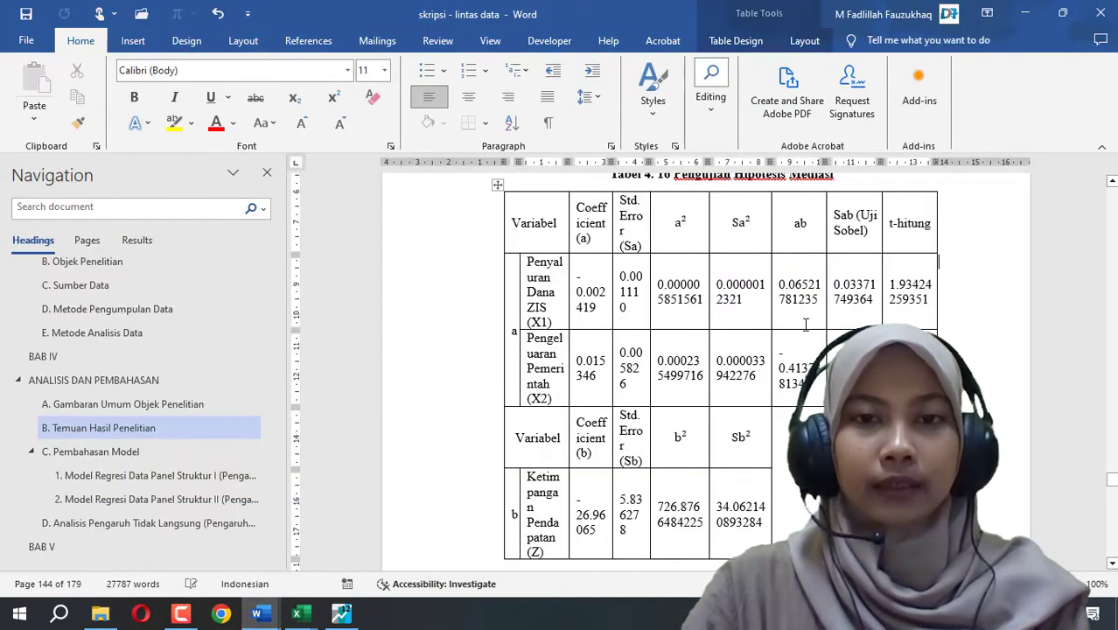
pyautogui.scroll(15, 764, 391)
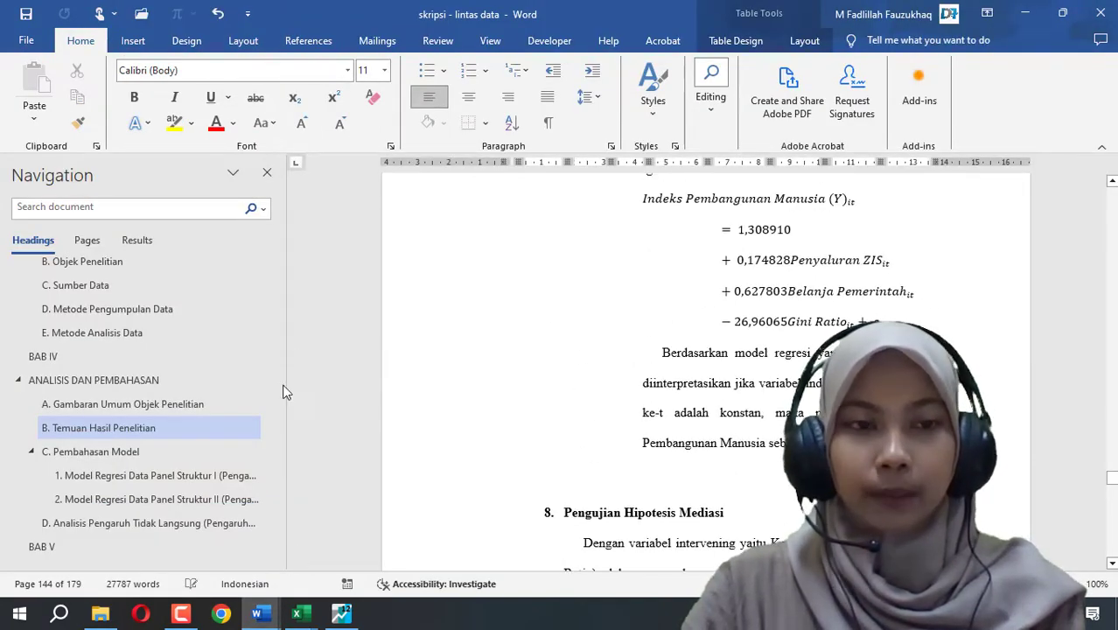
pyautogui.click(146, 332)
pyautogui.moveTo(1113, 364); pyautogui.dragTo(1113, 485)
pyautogui.scroll(3, 630, 372)
pyautogui.scroll(6, 722, 368)
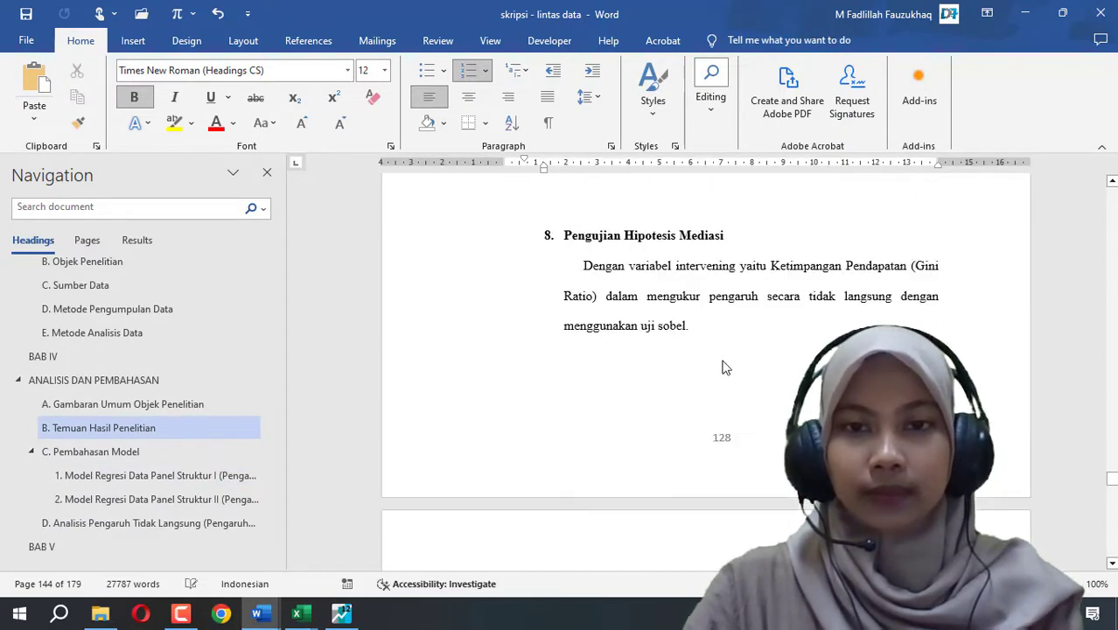
pyautogui.scroll(-4, 725, 360)
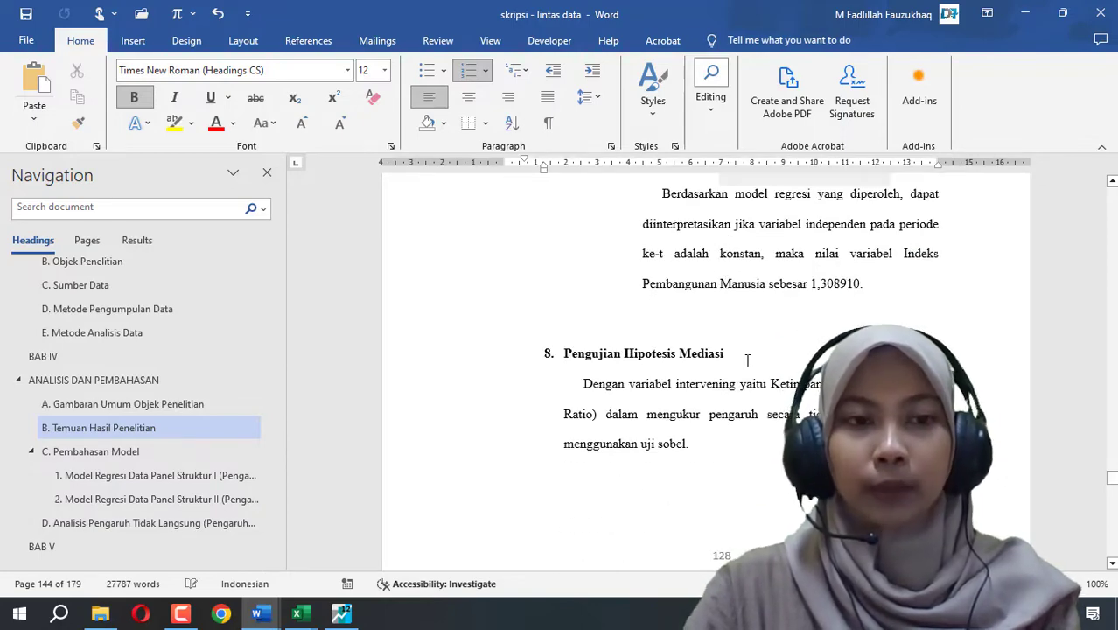
# Go to the Metode Analisis Data heading and locate its section 9, Pengaruh Hipotesis Mediasi
pyautogui.click(58, 331)
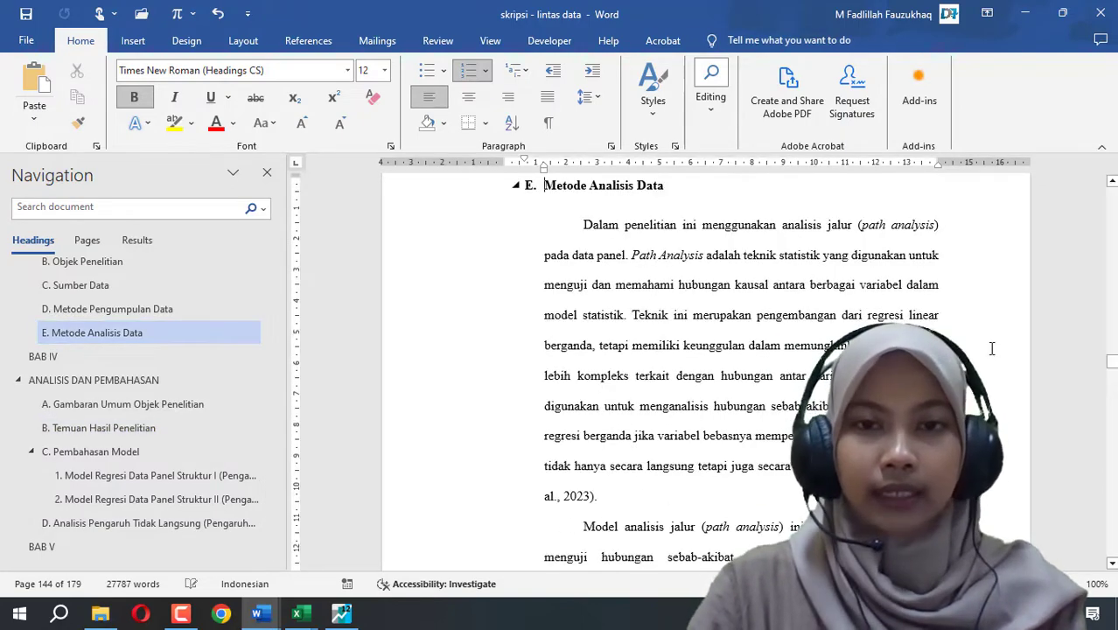
pyautogui.moveTo(1111, 361); pyautogui.dragTo(1113, 415)
pyautogui.scroll(13, 768, 369)
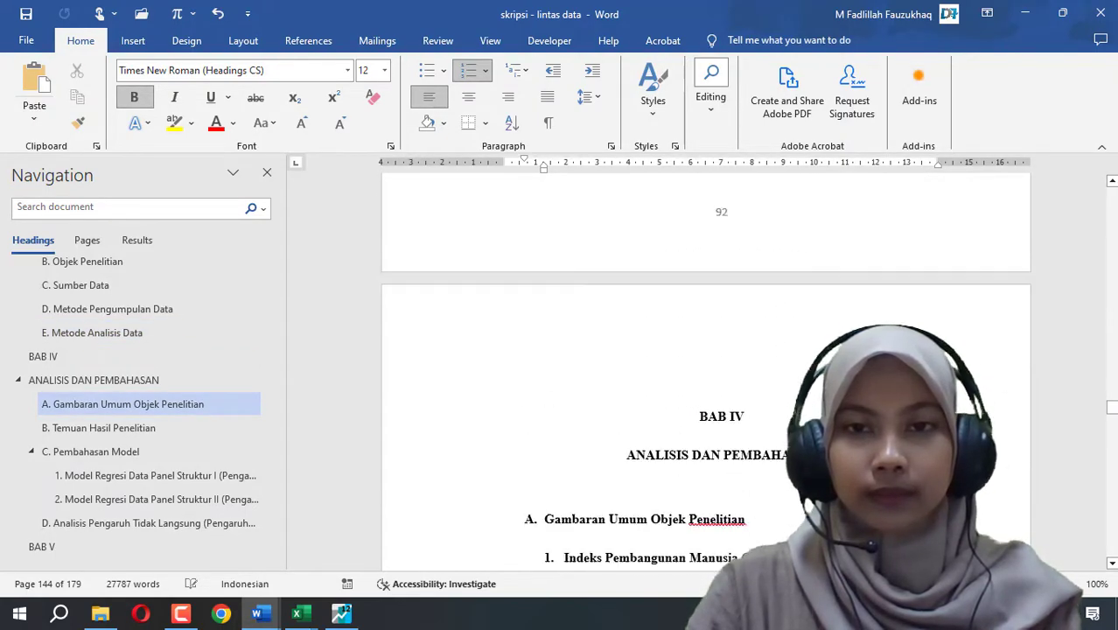
pyautogui.scroll(10, 770, 391)
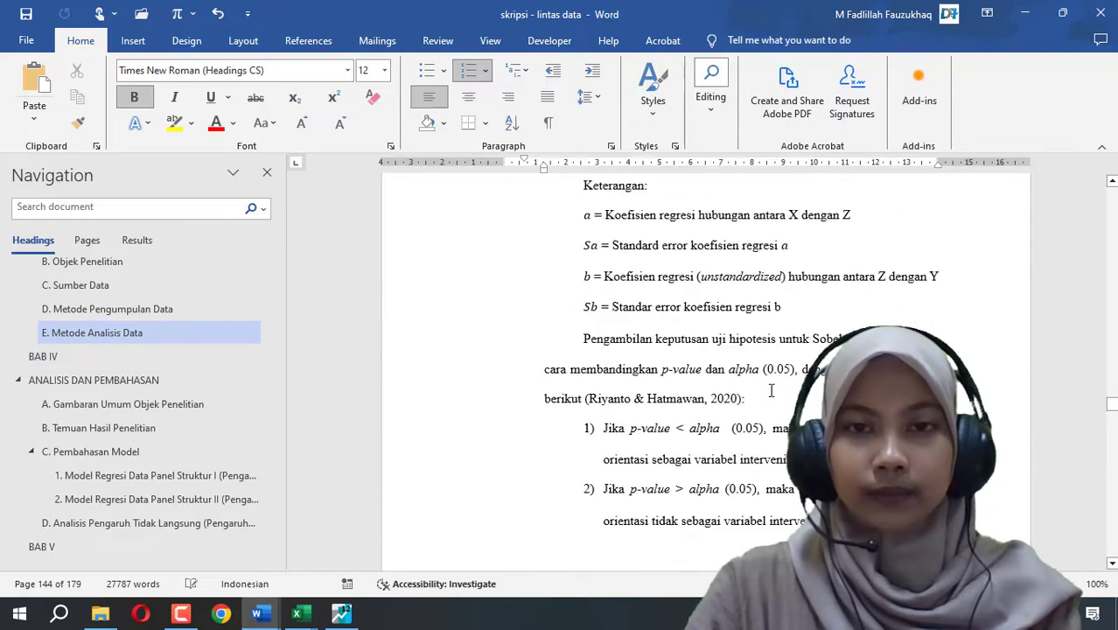
pyautogui.scroll(-2, 770, 391)
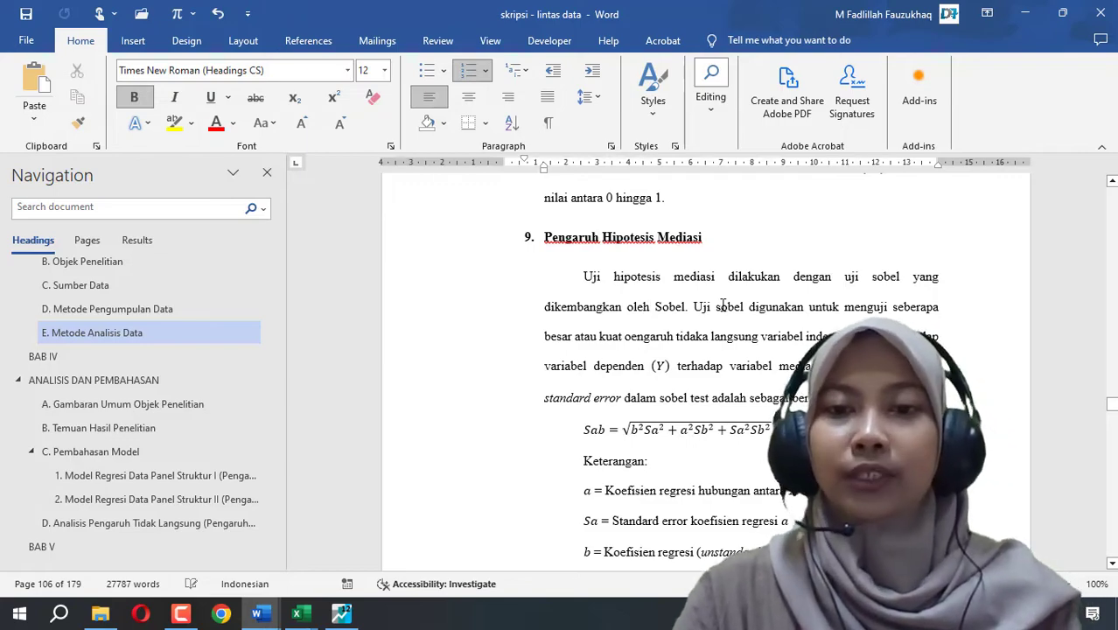
# Correct the typo "oengaruh" to "pengaruh" in the first paragraph of section 9, Pengaruh Hipotesis Mediasi
pyautogui.click(628, 340)
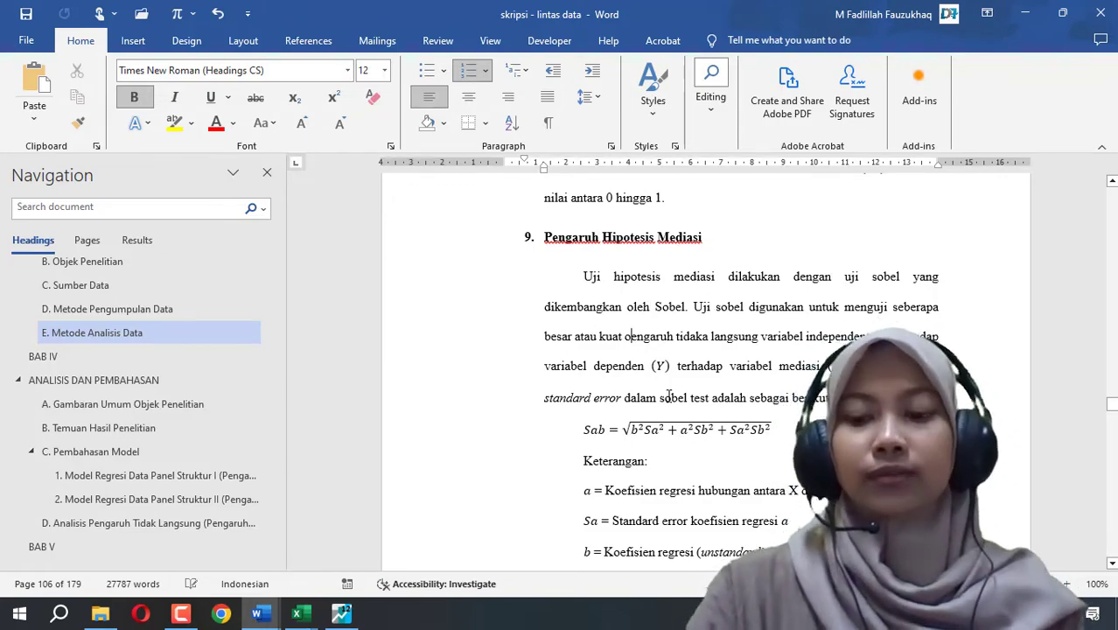
pyautogui.press('Delete')
pyautogui.write('p')
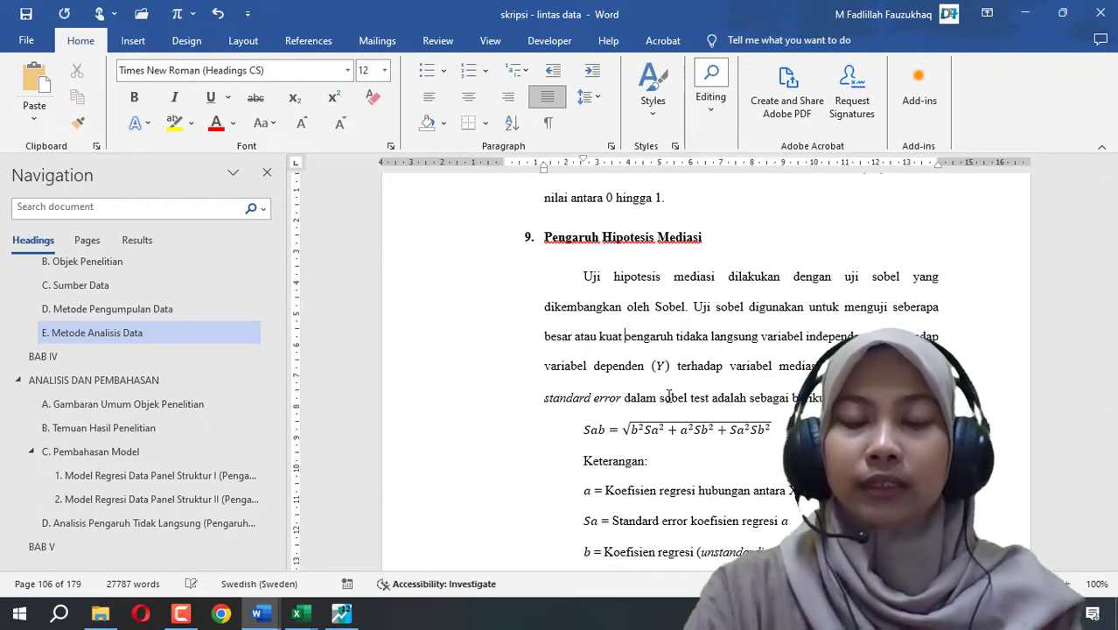
pyautogui.press('Delete')
pyautogui.write('p')
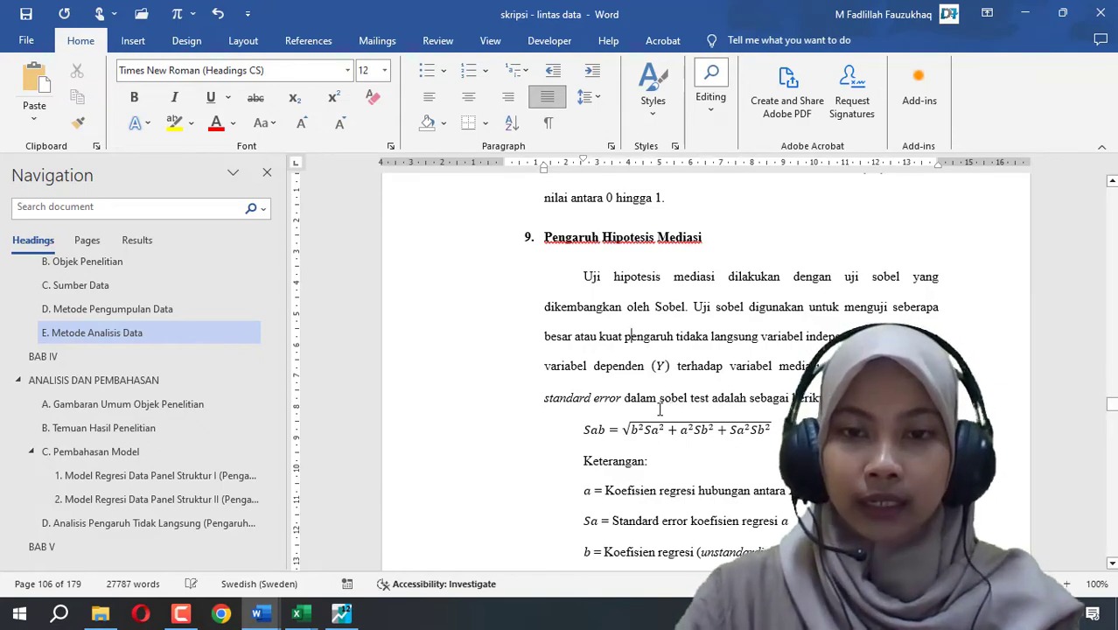
# Examine the Sobel standard error formula Sab in section 9 and the definitions of a, Sa, b and Sb below it
pyautogui.click(633, 429)
pyautogui.scroll(-1, 650, 381)
pyautogui.click(660, 359)
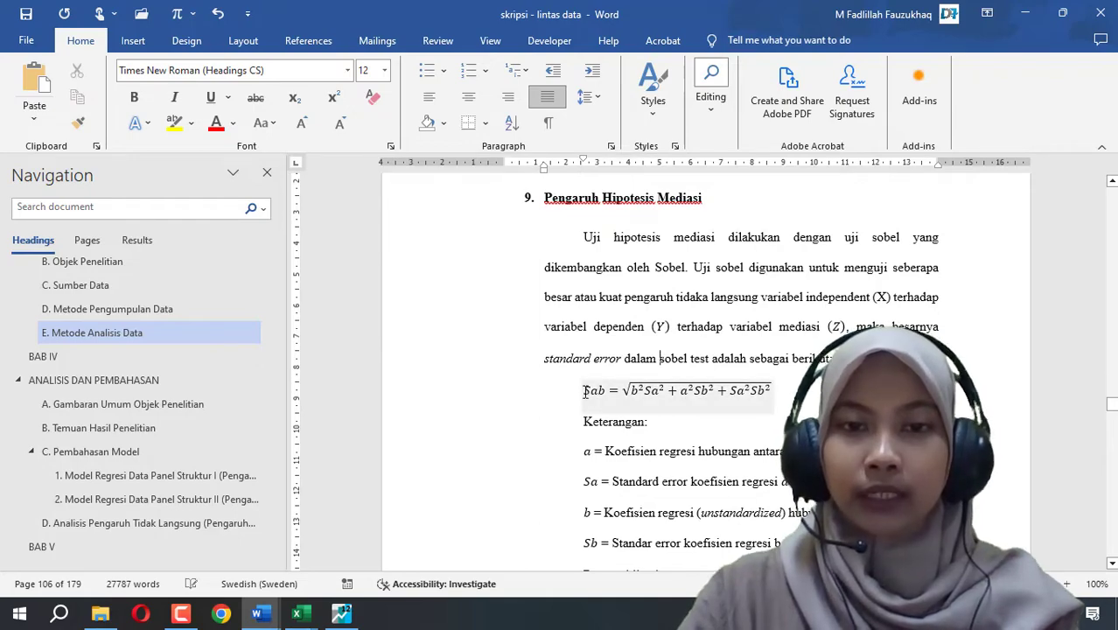
pyautogui.moveTo(585, 391); pyautogui.dragTo(713, 392)
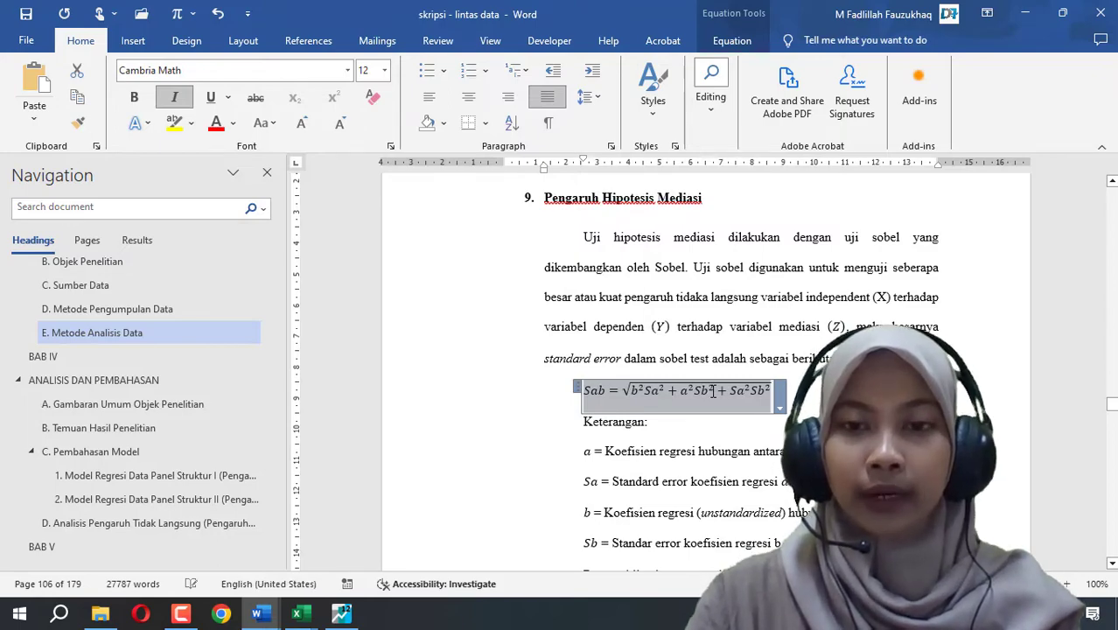
pyautogui.scroll(-1, 653, 399)
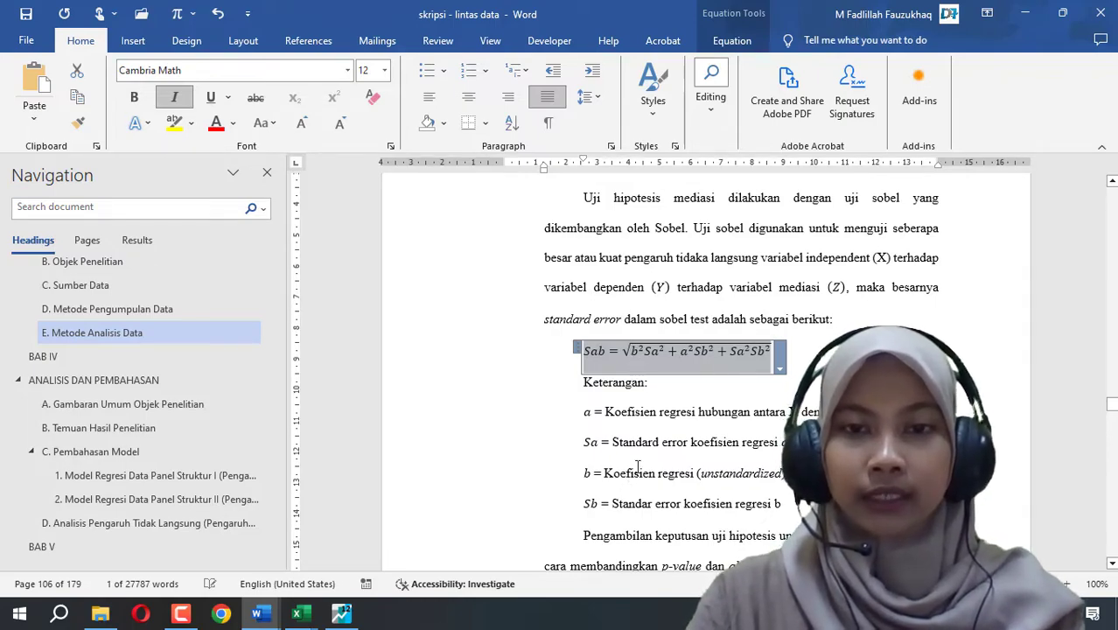
pyautogui.click(730, 390)
pyautogui.scroll(-4, 735, 411)
pyautogui.scroll(3, 733, 404)
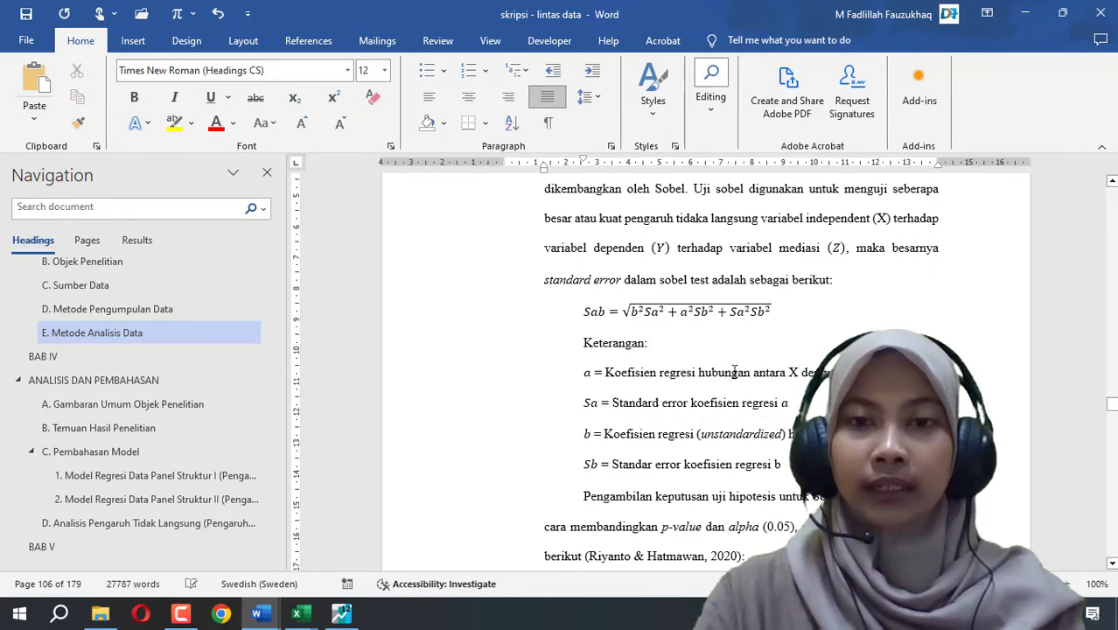
pyautogui.scroll(1, 735, 371)
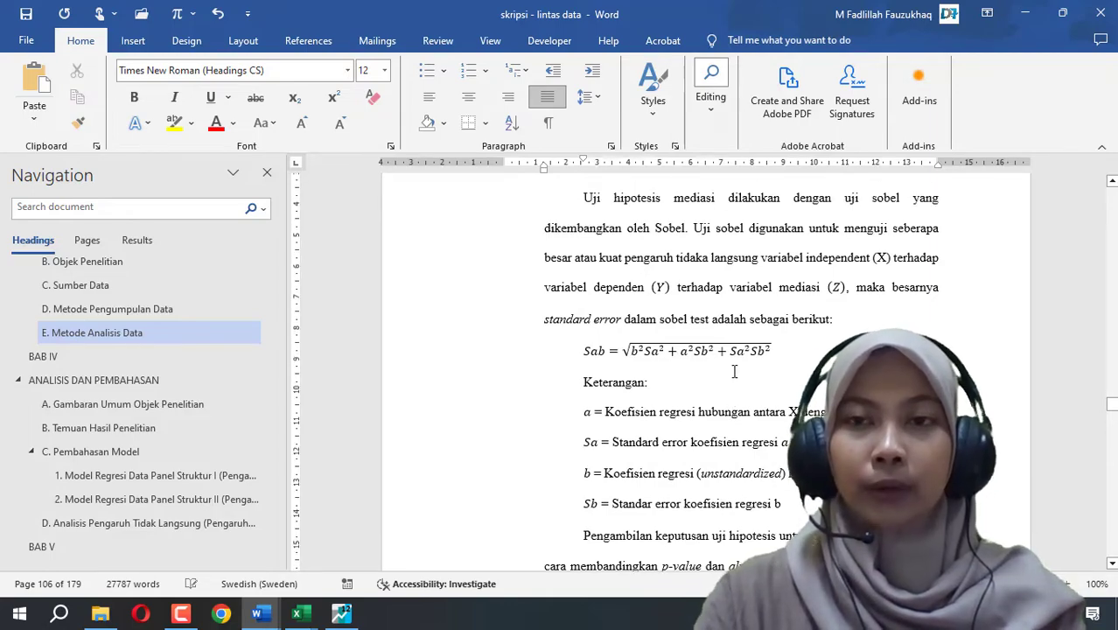
pyautogui.scroll(-2, 735, 371)
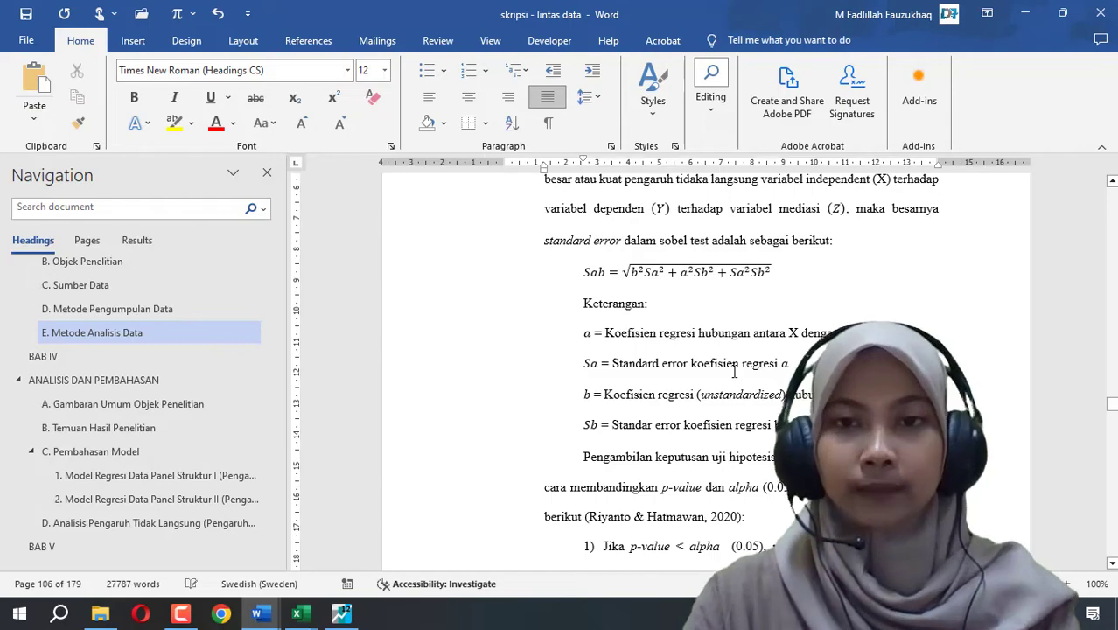
# Review the p-value decision rules and the t-hitung versus t-tabel hypotheses for Penyaluran Dana ZIS and Pengeluaran Pemerintah
pyautogui.scroll(-5, 735, 371)
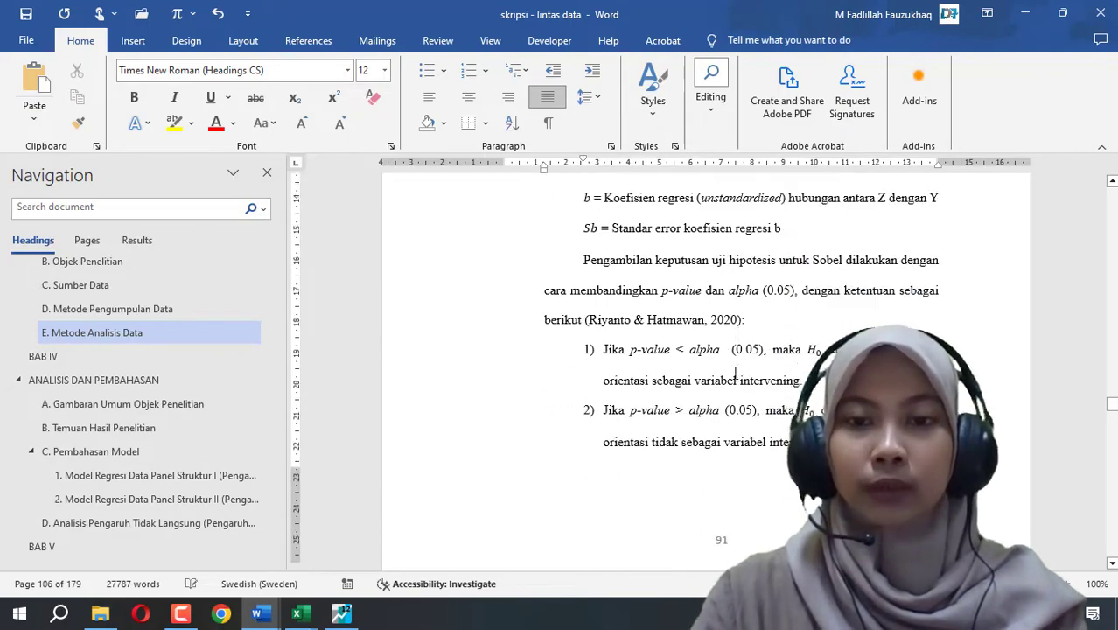
pyautogui.scroll(-13, 735, 370)
pyautogui.scroll(12, 735, 371)
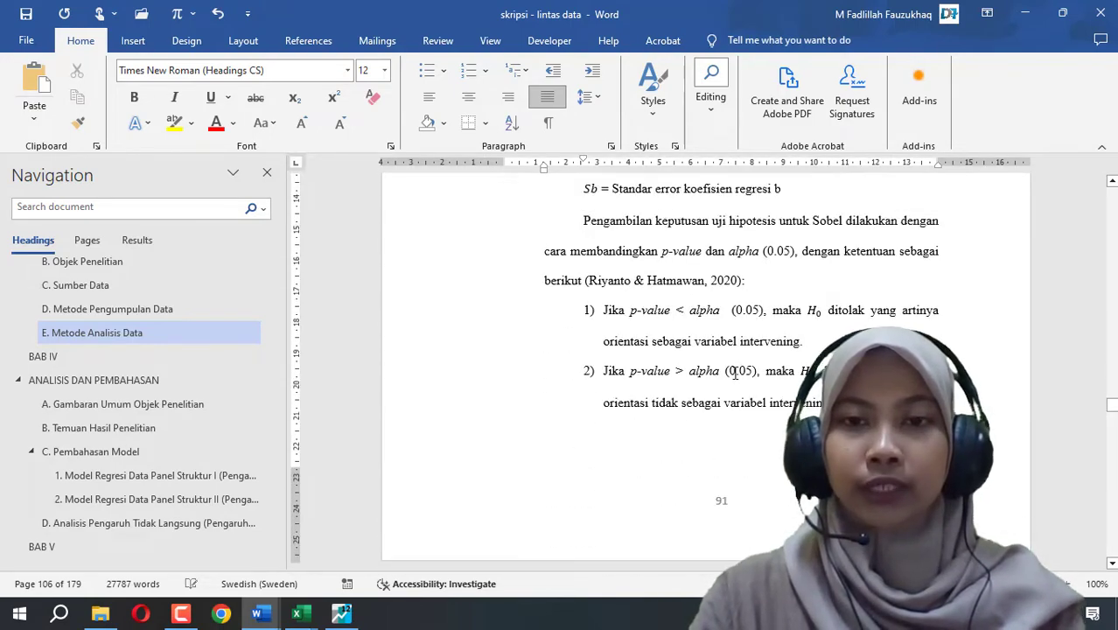
pyautogui.scroll(2, 734, 371)
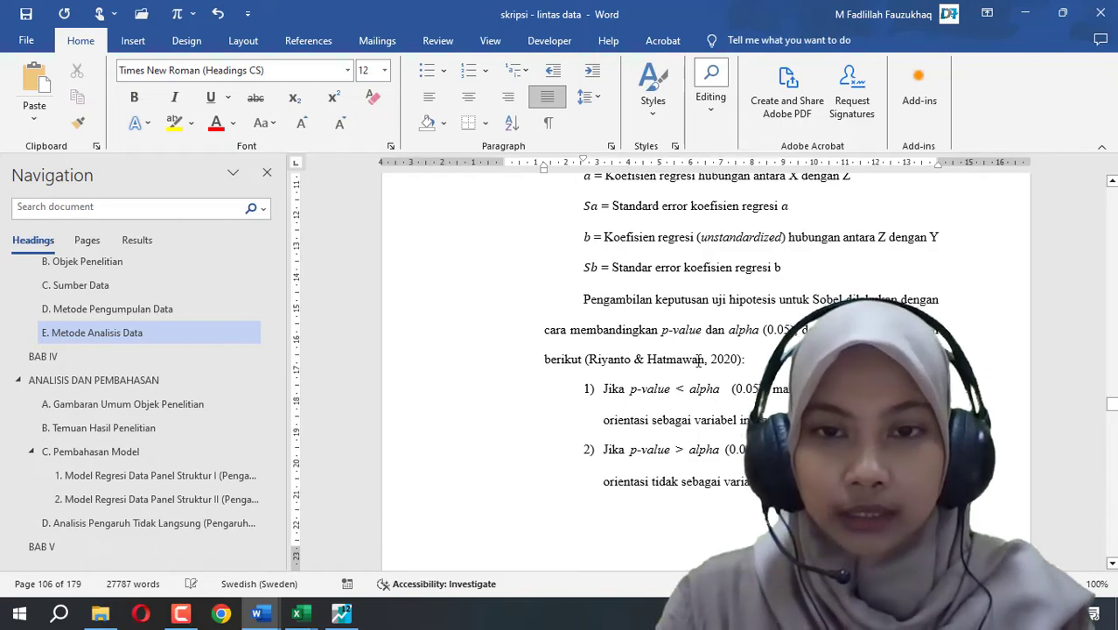
pyautogui.scroll(1, 698, 363)
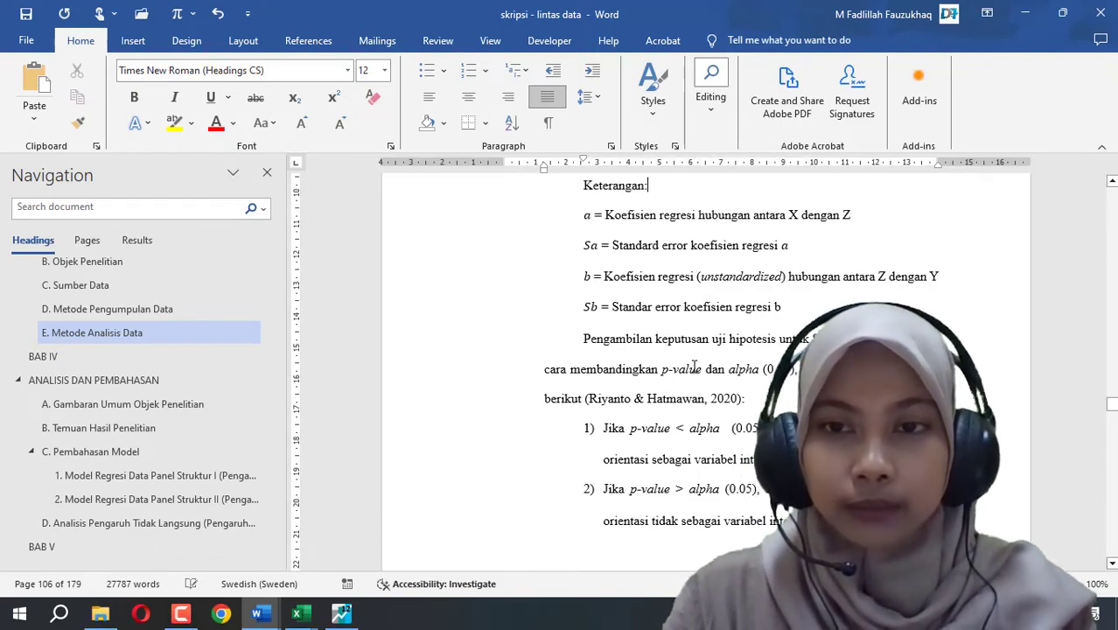
pyautogui.scroll(-3, 695, 367)
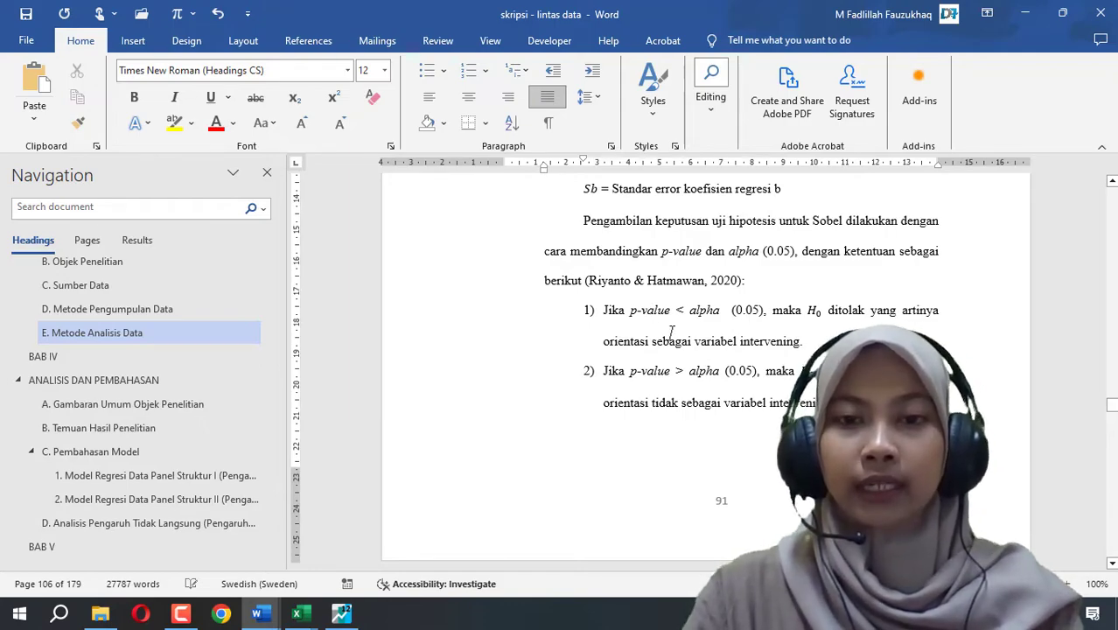
pyautogui.scroll(-12, 672, 367)
pyautogui.scroll(-10, 674, 389)
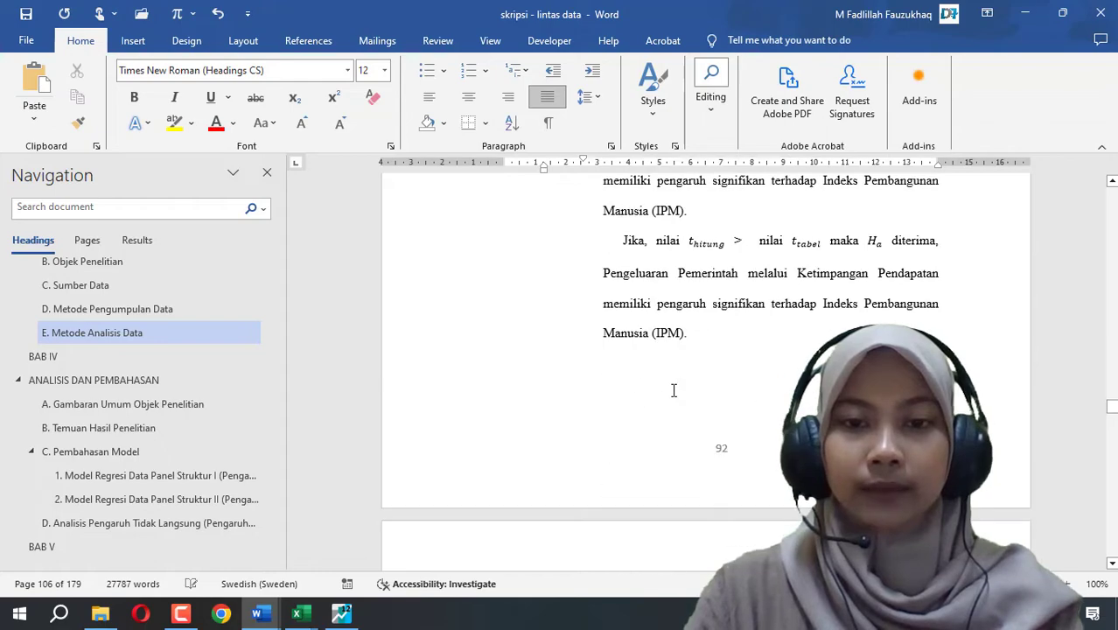
pyautogui.scroll(10, 674, 390)
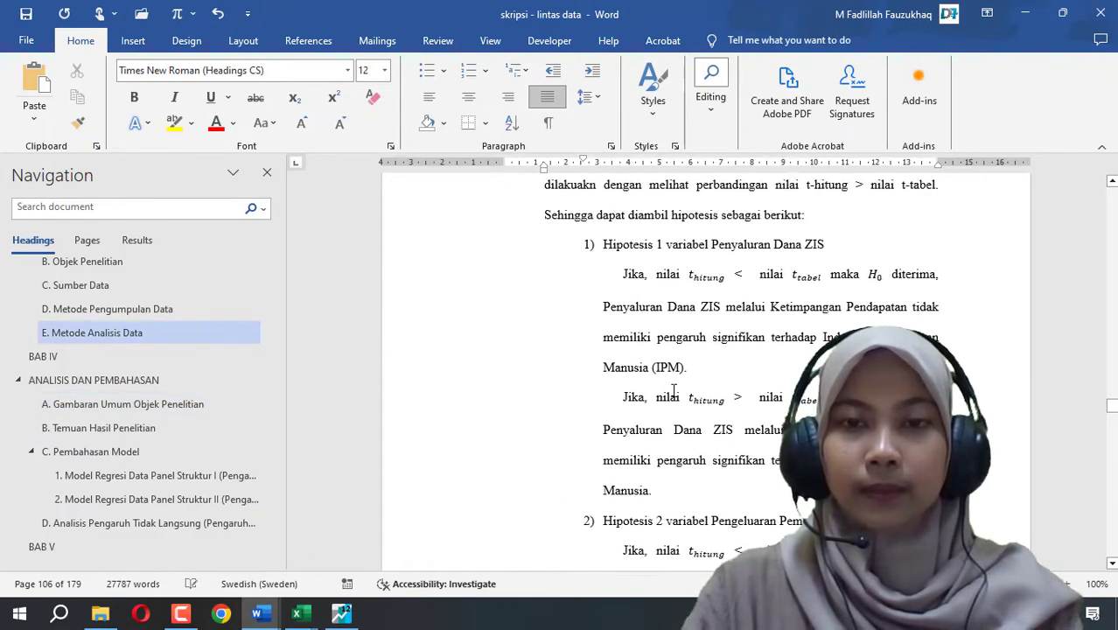
pyautogui.scroll(5, 674, 390)
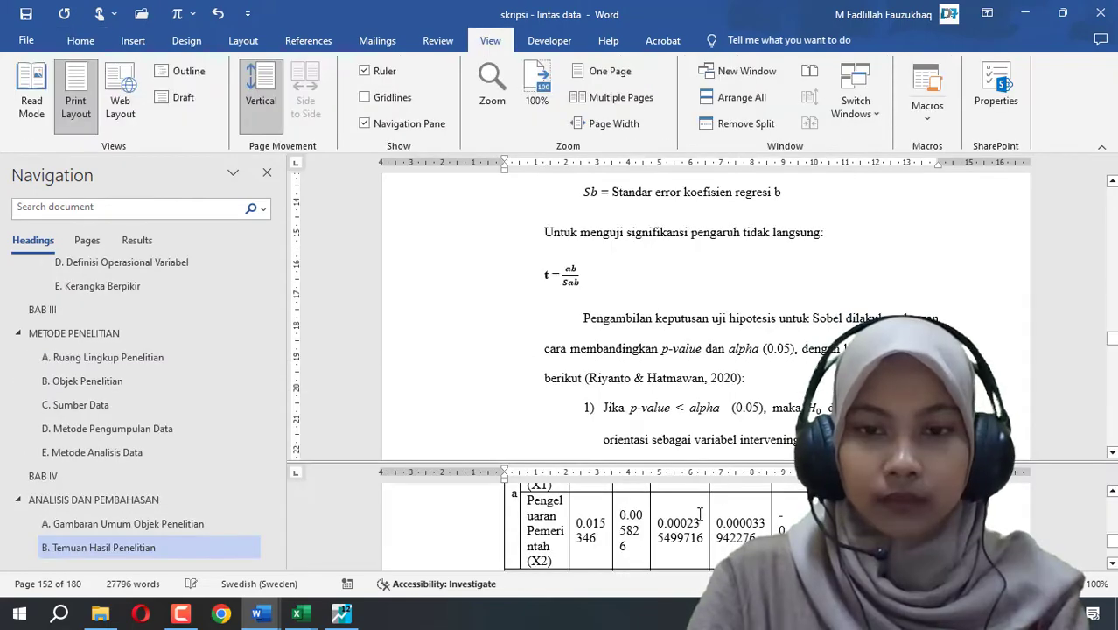
# Compare the Sab formula and its variable definitions in the upper pane of the split document with the results section below
pyautogui.scroll(-3, 692, 551)
pyautogui.scroll(-2, 692, 551)
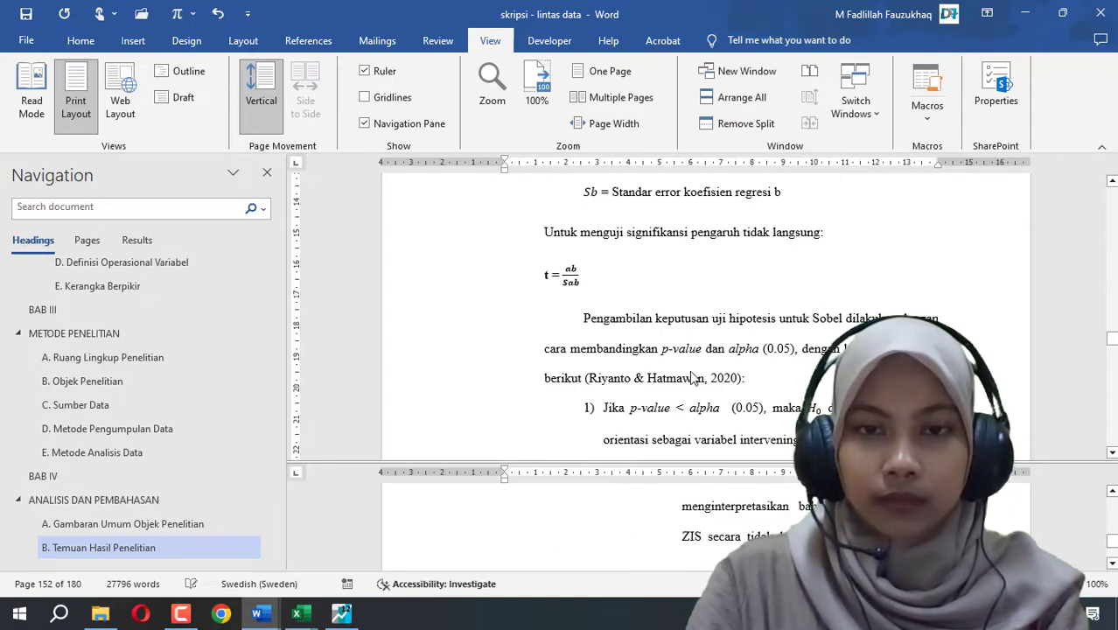
pyautogui.scroll(4, 697, 358)
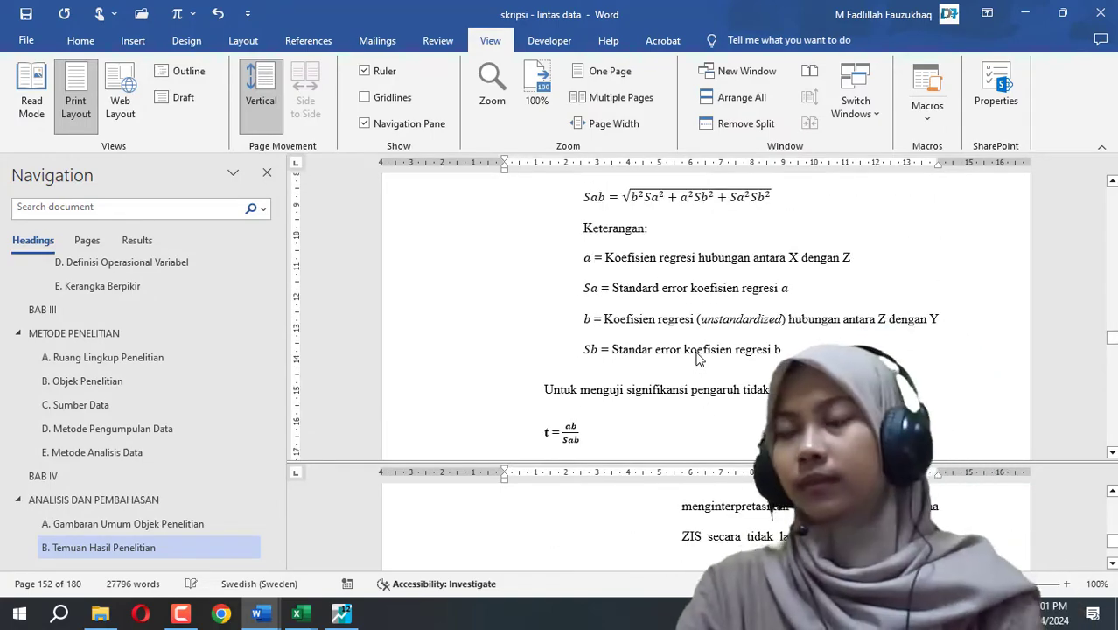
pyautogui.scroll(2, 698, 358)
pyautogui.scroll(2, 698, 358)
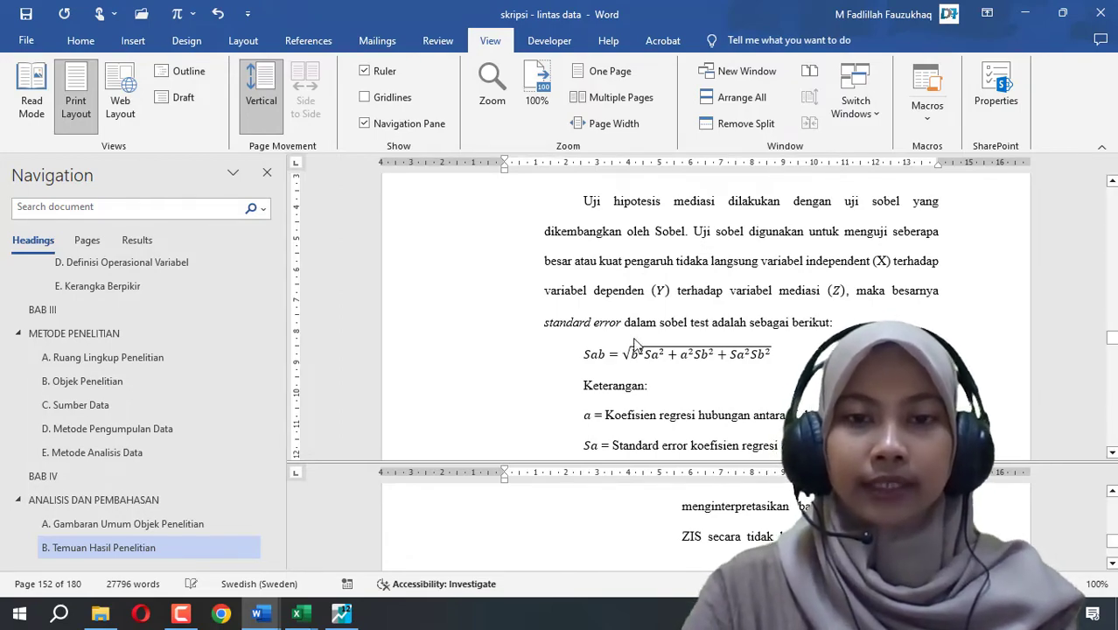
pyautogui.scroll(-2, 638, 345)
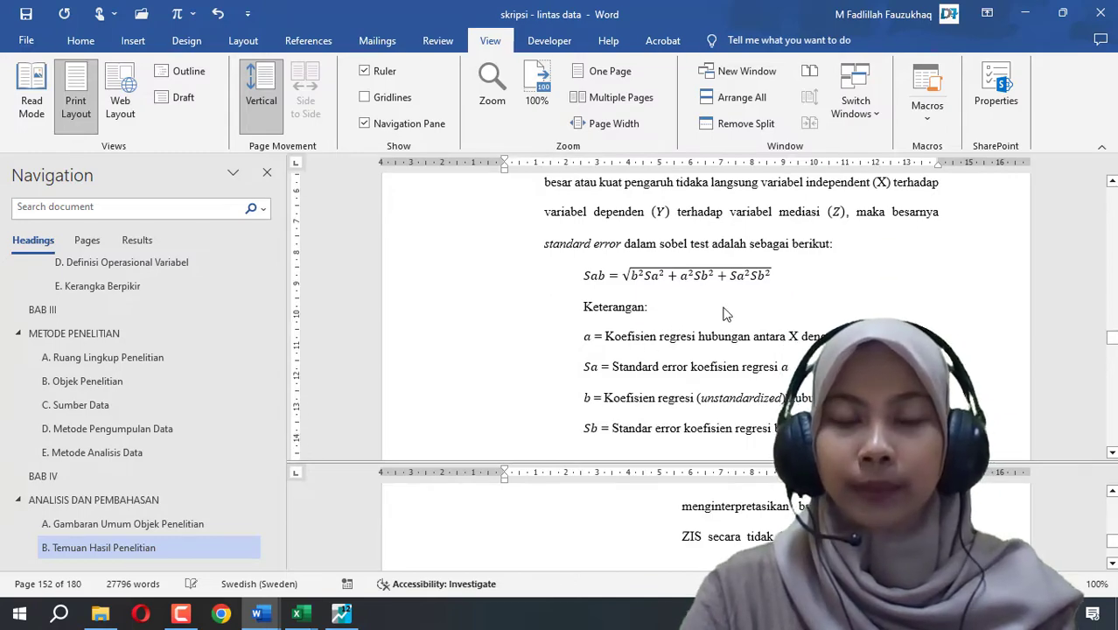
pyautogui.click(595, 283)
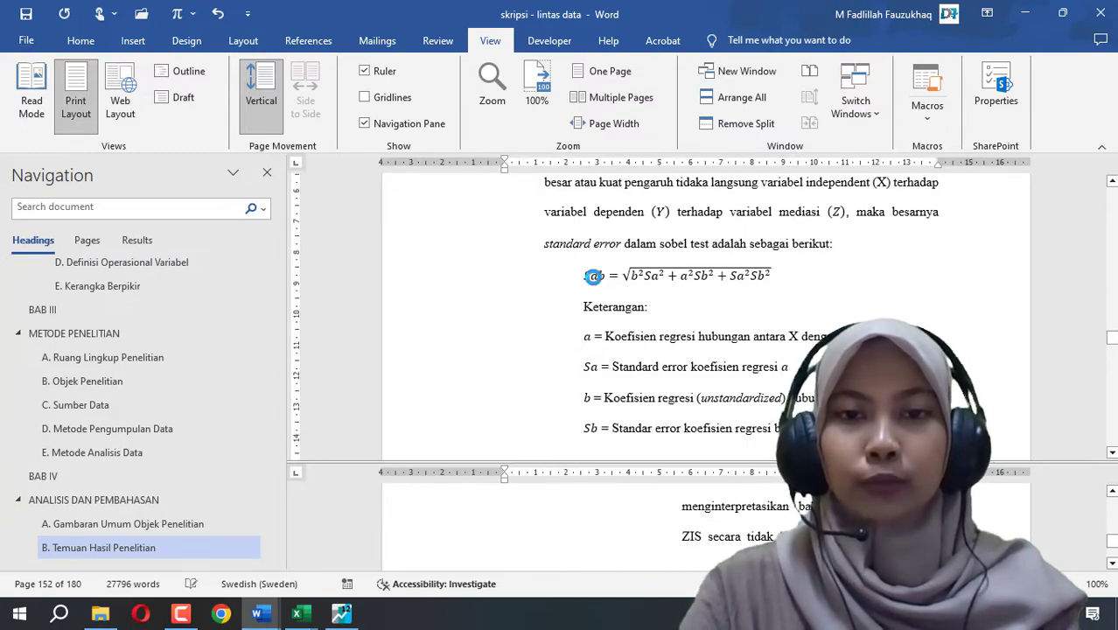
pyautogui.scroll(-2, 635, 316)
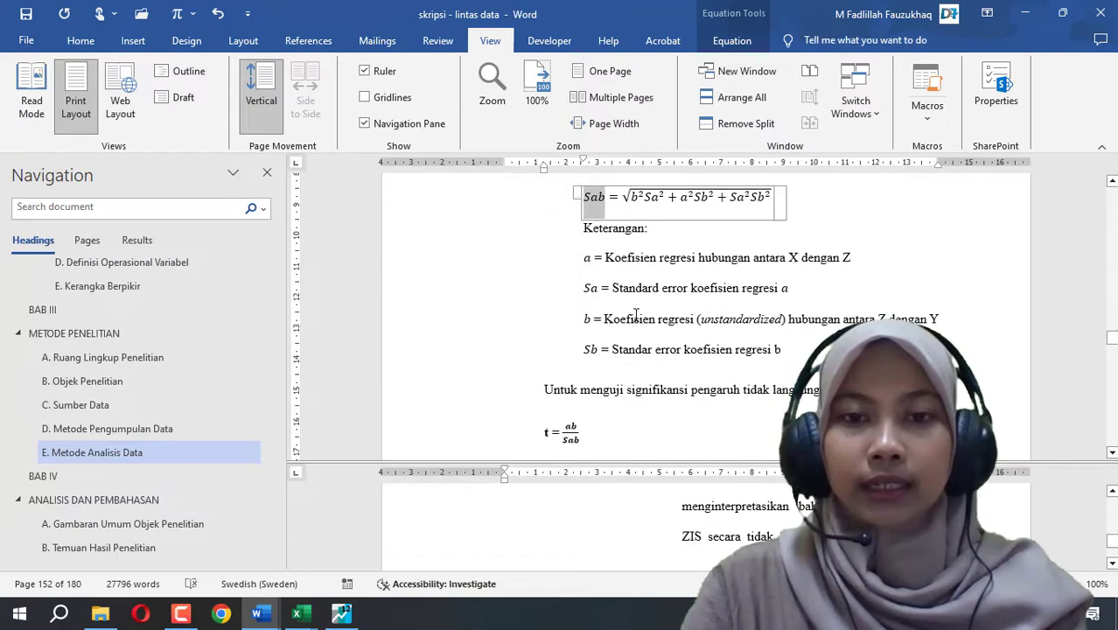
pyautogui.click(633, 319)
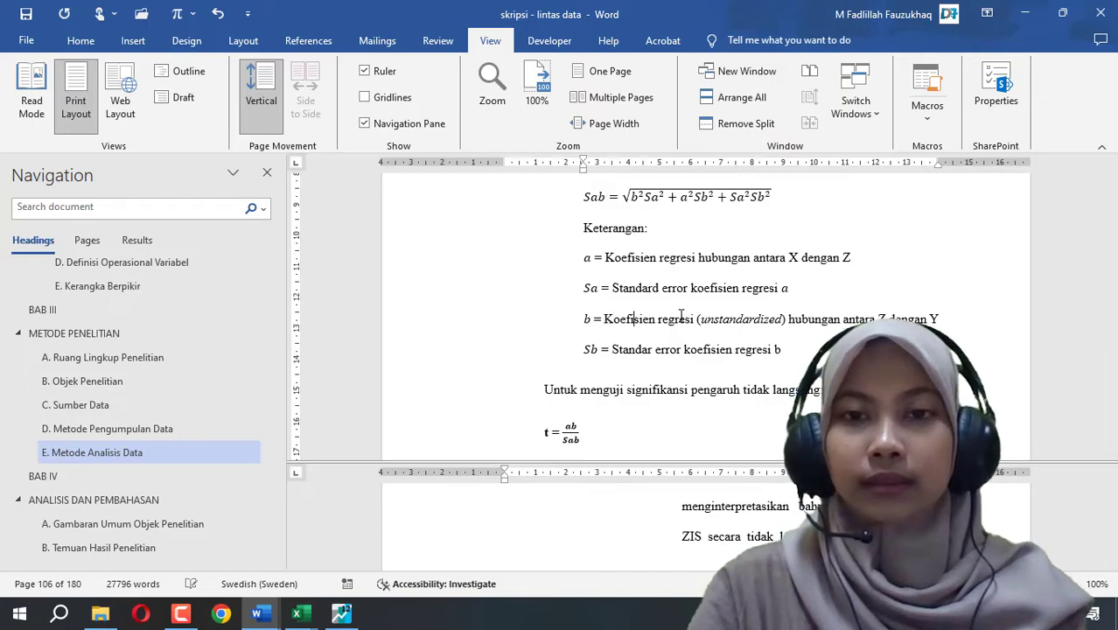
pyautogui.scroll(2, 681, 317)
pyautogui.scroll(-2, 681, 317)
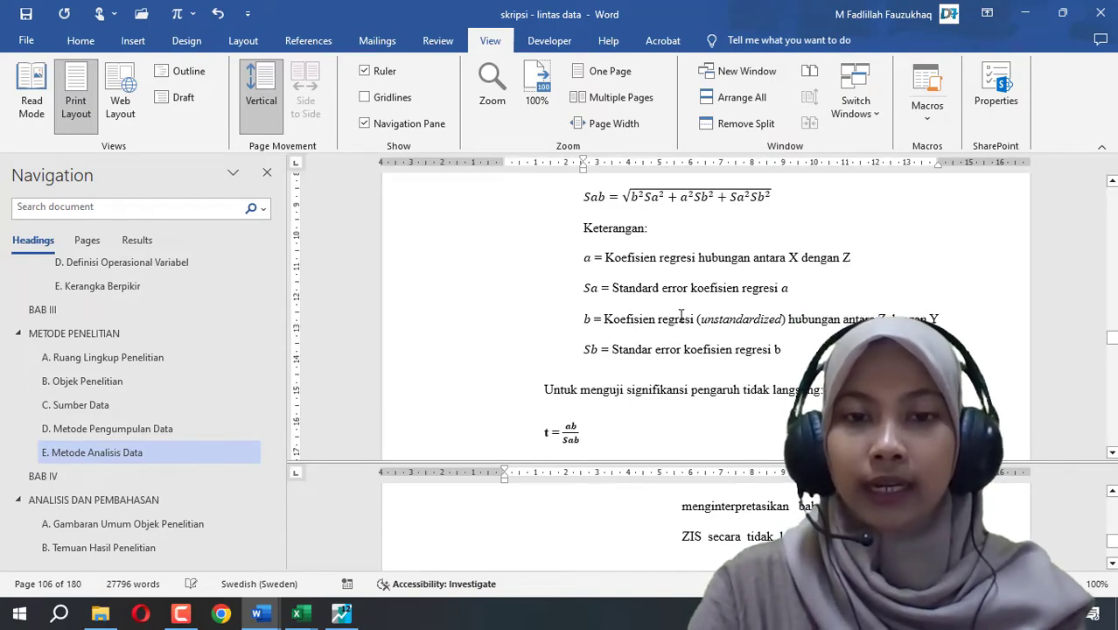
# Highlight the indirect-effect significance formula t = ab/Sab under the variable definitions to examine it, and clear the selection
pyautogui.scroll(-3, 681, 317)
pyautogui.click(551, 317)
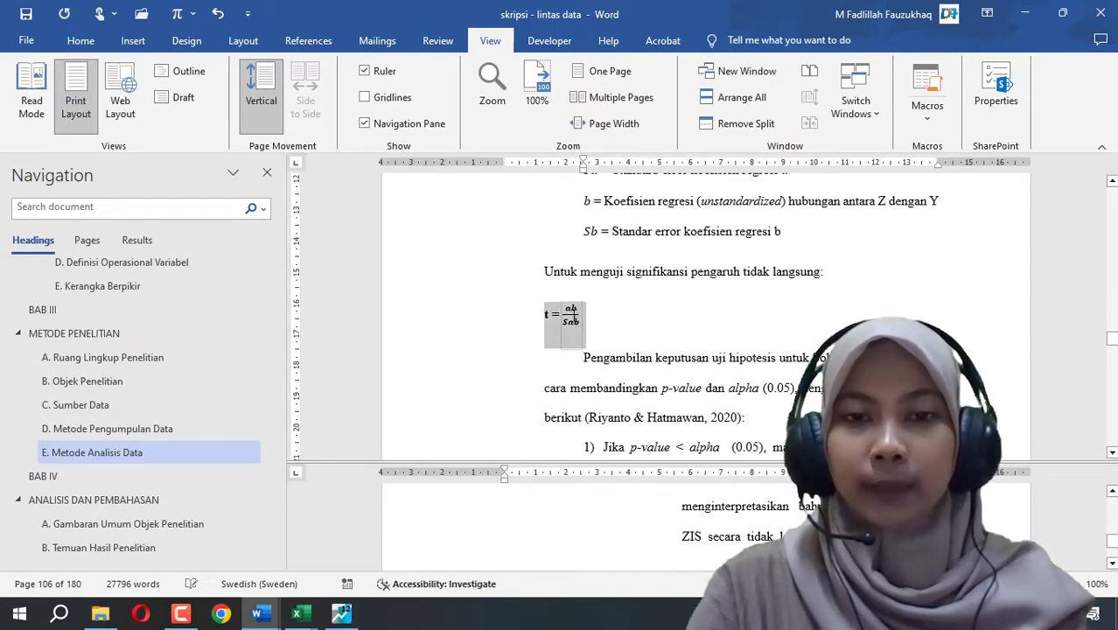
pyautogui.click(613, 332)
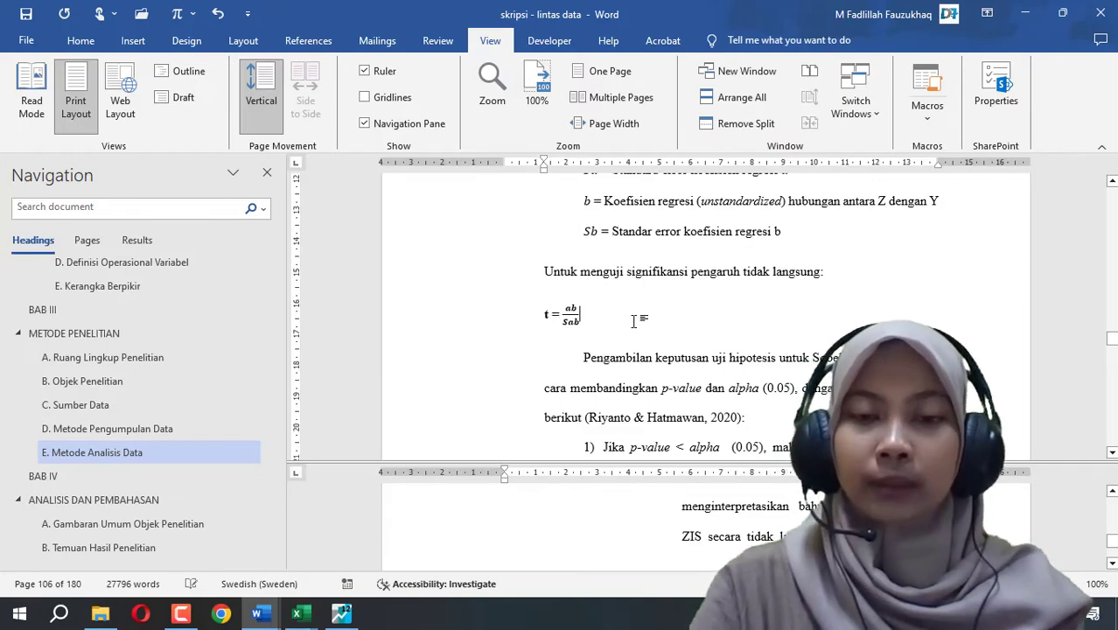
# Go to section D, Analisis Pengaruh Tidak Langsung, in the lower pane of the split document and skim its results paragraph
pyautogui.scroll(-2, 647, 325)
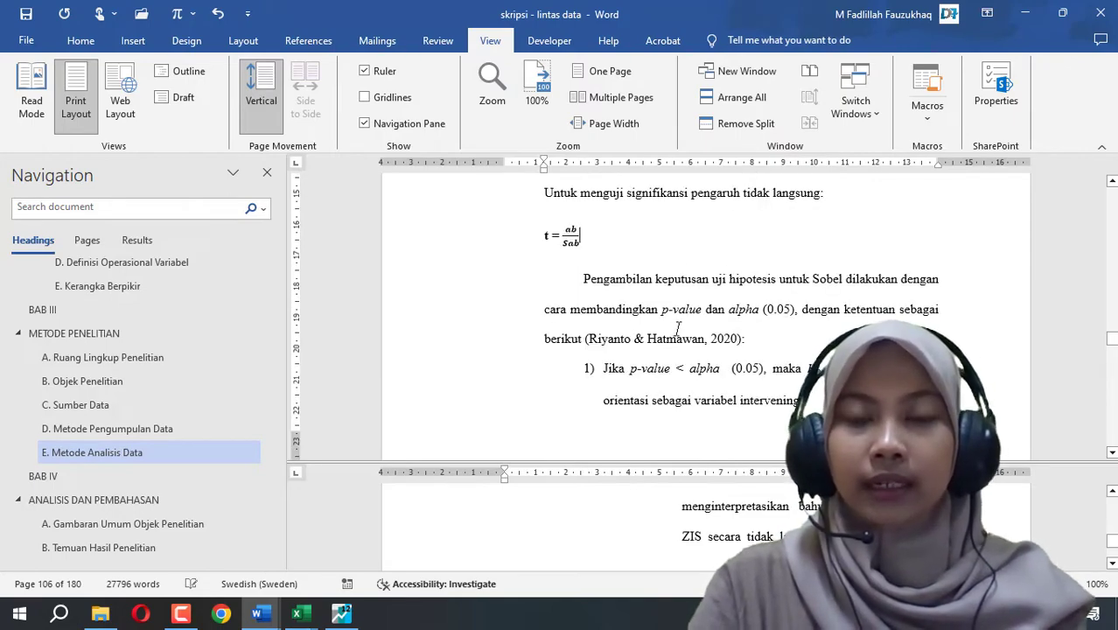
pyautogui.scroll(1, 677, 329)
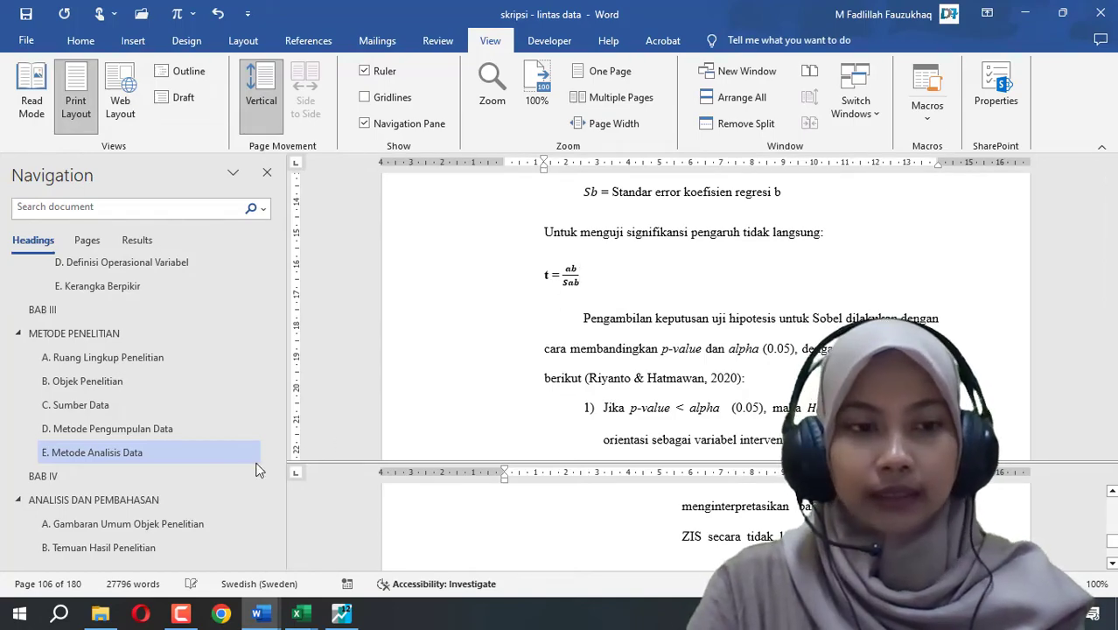
pyautogui.click(680, 536)
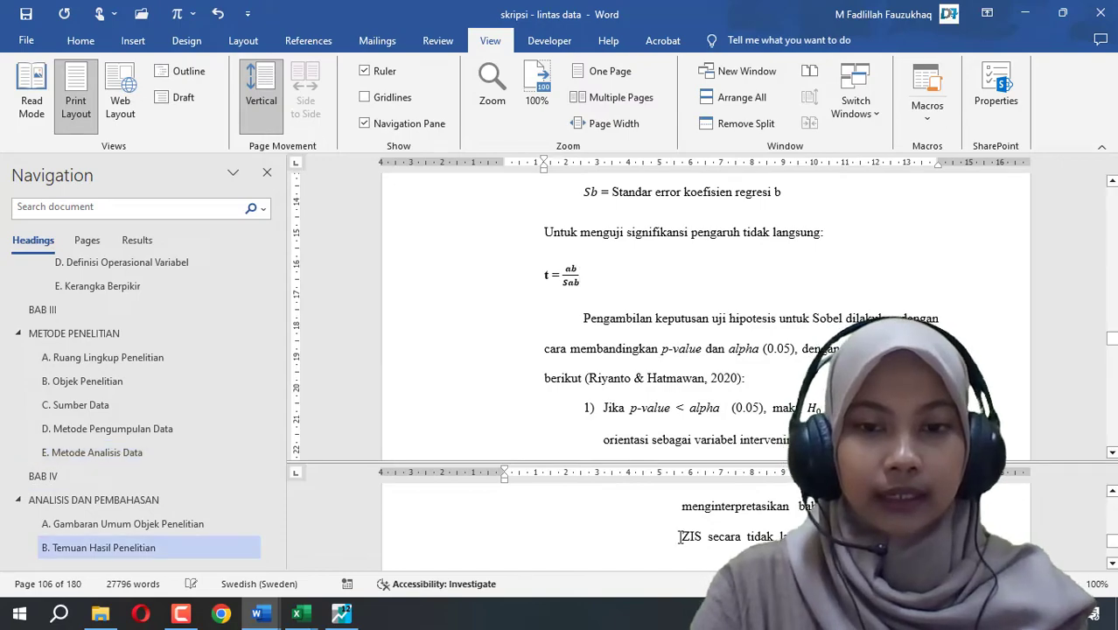
pyautogui.scroll(-2, 137, 498)
pyautogui.click(133, 525)
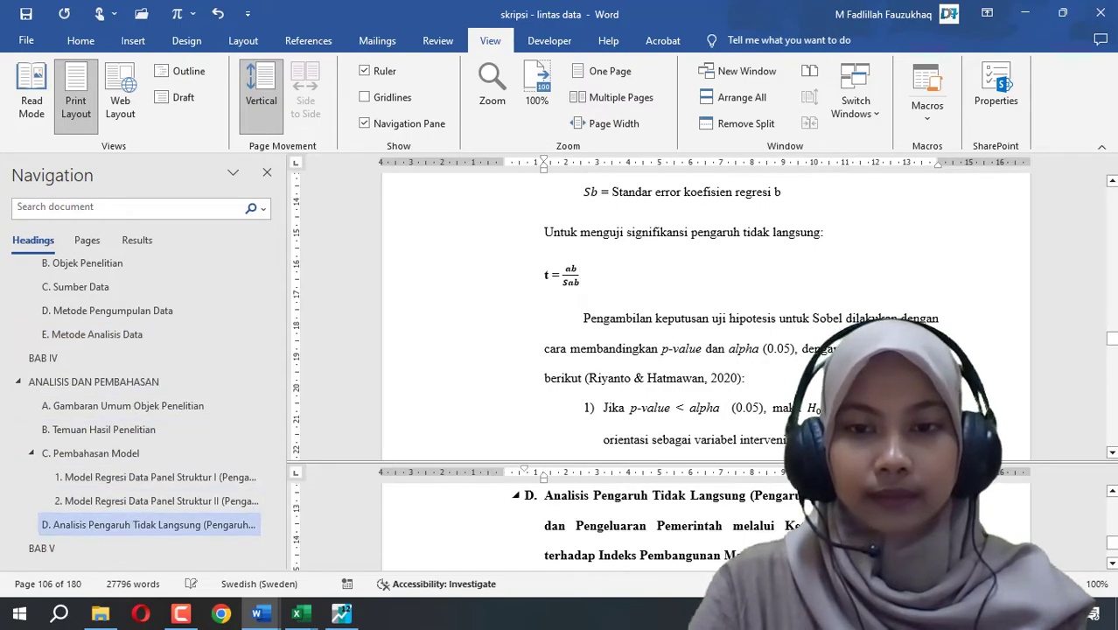
pyautogui.scroll(-5, 525, 507)
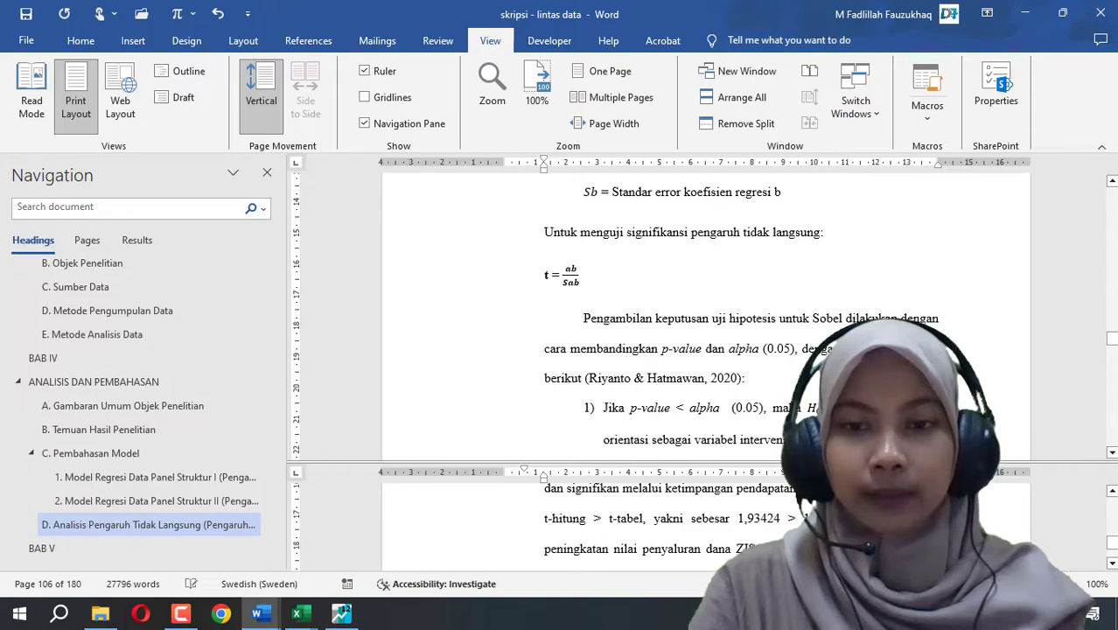
pyautogui.scroll(2, 752, 505)
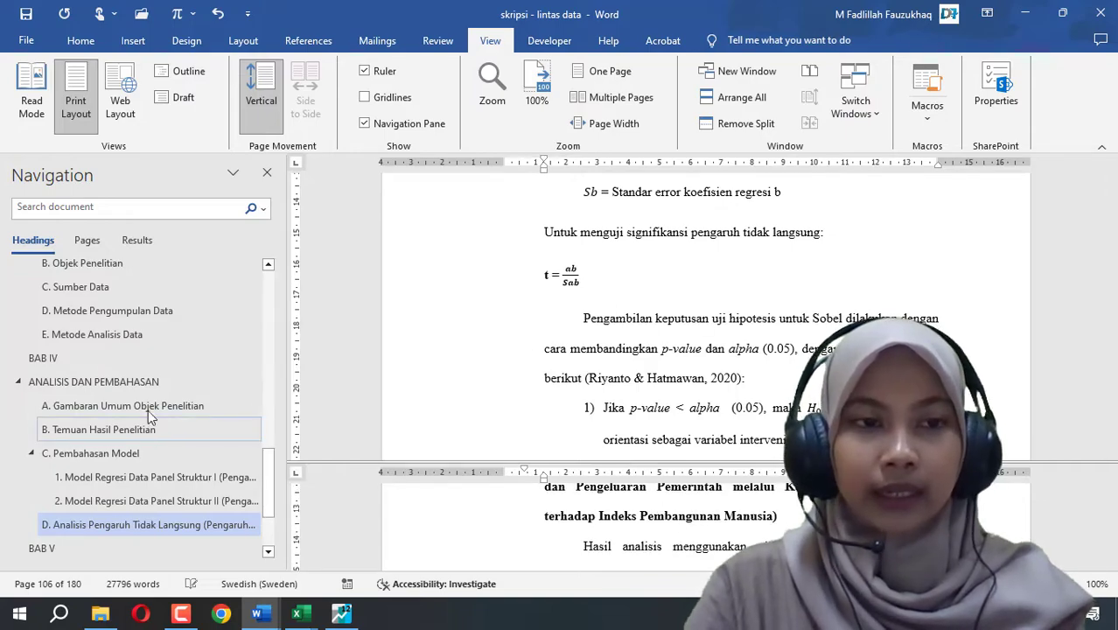
# Compare the Sab formula with the t = ab/Sab formula in the upper pane, highlighting the fraction and its Sab denominator
pyautogui.click(697, 372)
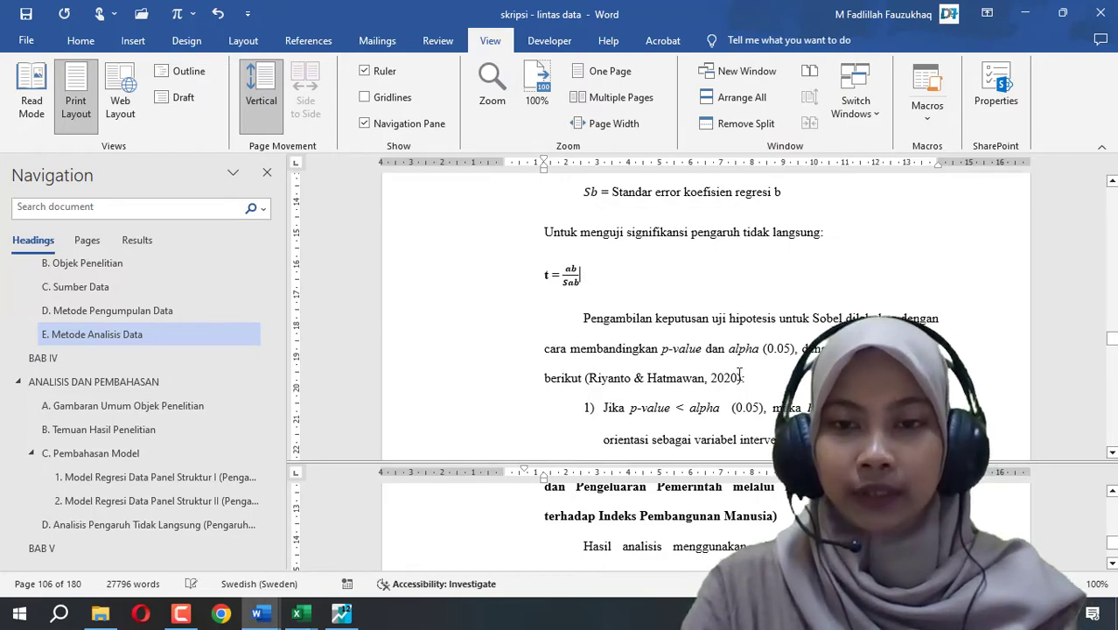
pyautogui.scroll(2, 689, 324)
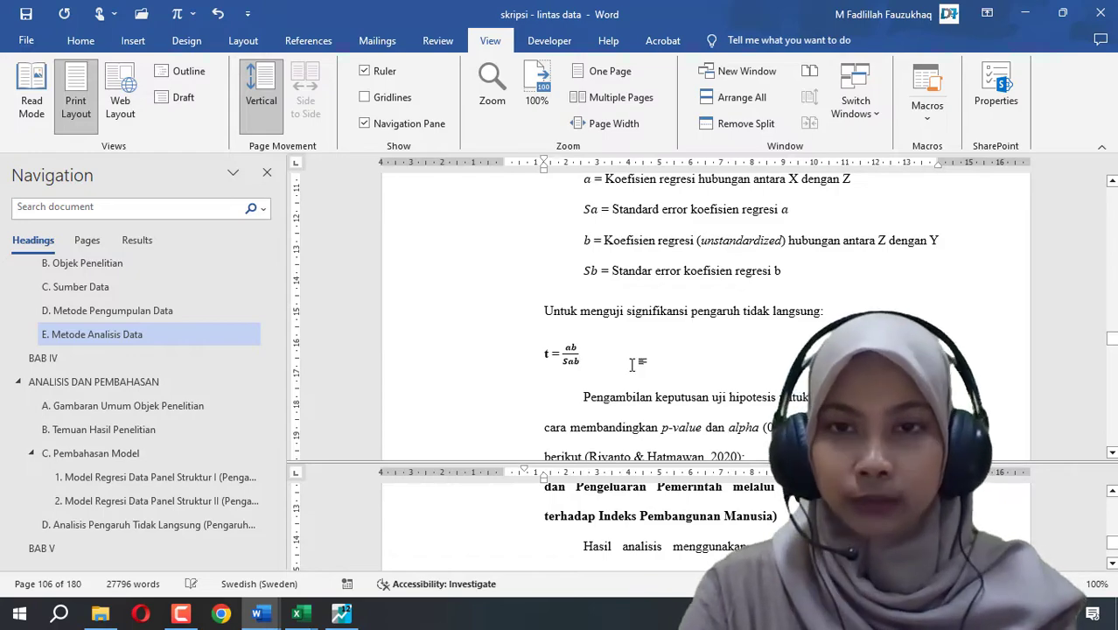
pyautogui.scroll(5, 683, 330)
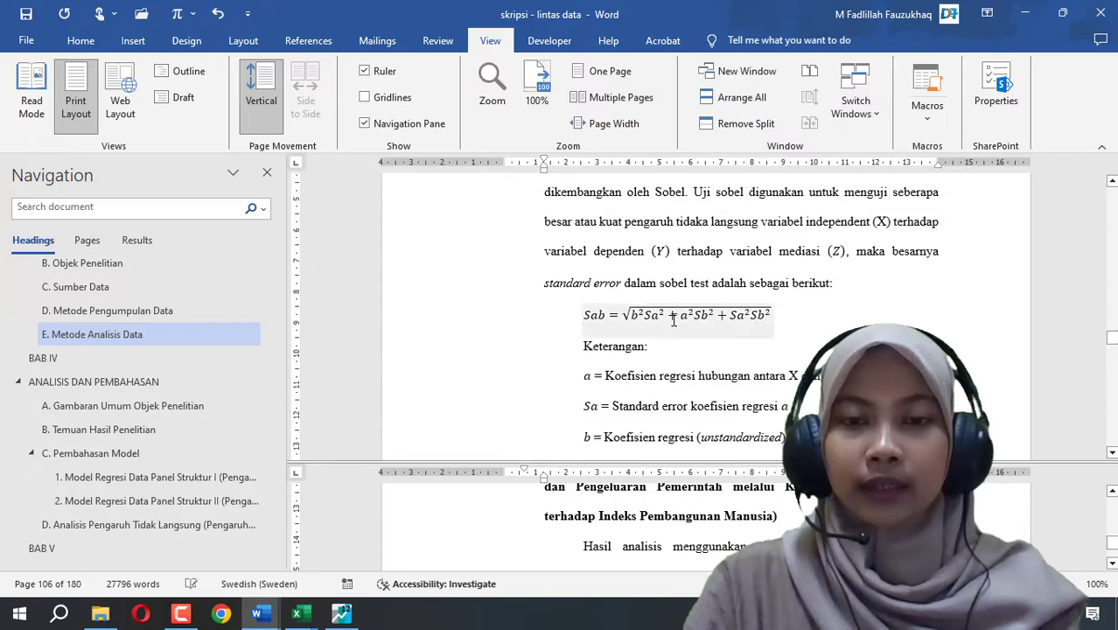
pyautogui.scroll(-4, 607, 361)
pyautogui.moveTo(541, 395); pyautogui.dragTo(570, 399)
pyautogui.click(569, 401)
pyautogui.click(573, 404)
pyautogui.doubleClick(573, 406)
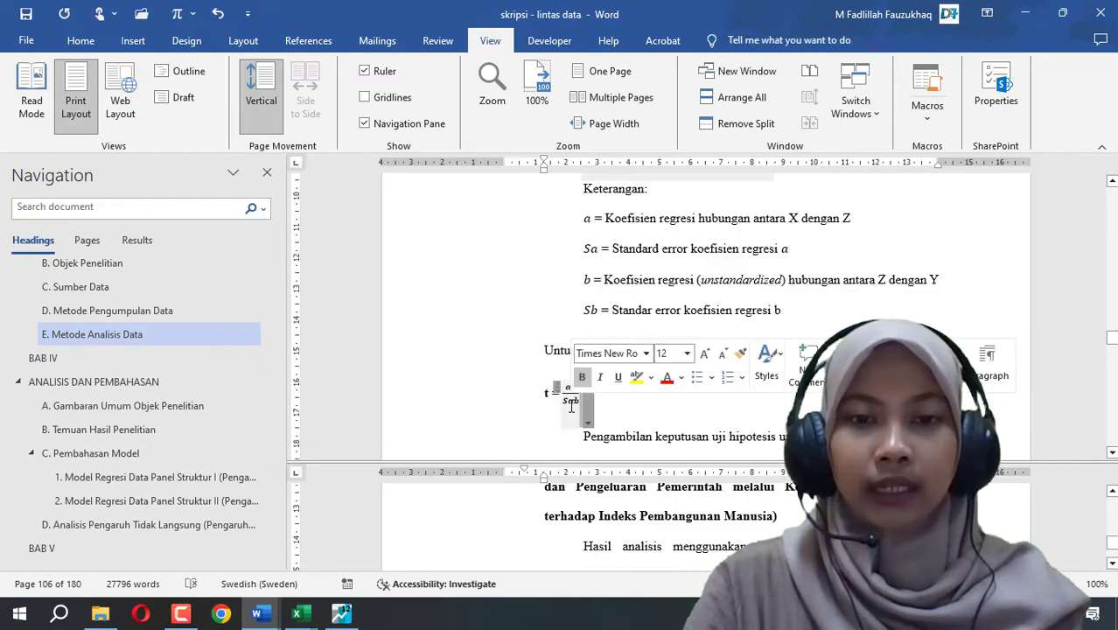
pyautogui.click(573, 406)
# Point out the Sab formula and the a, Sa and Sb definitions listed under Keterangan
pyautogui.scroll(3, 665, 357)
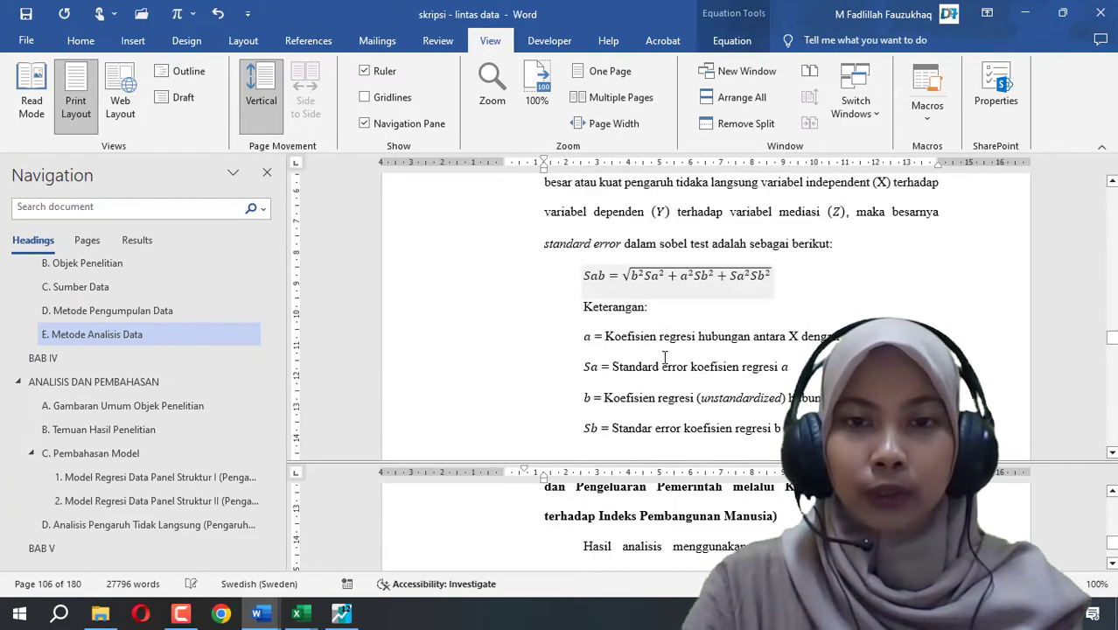
pyautogui.click(581, 284)
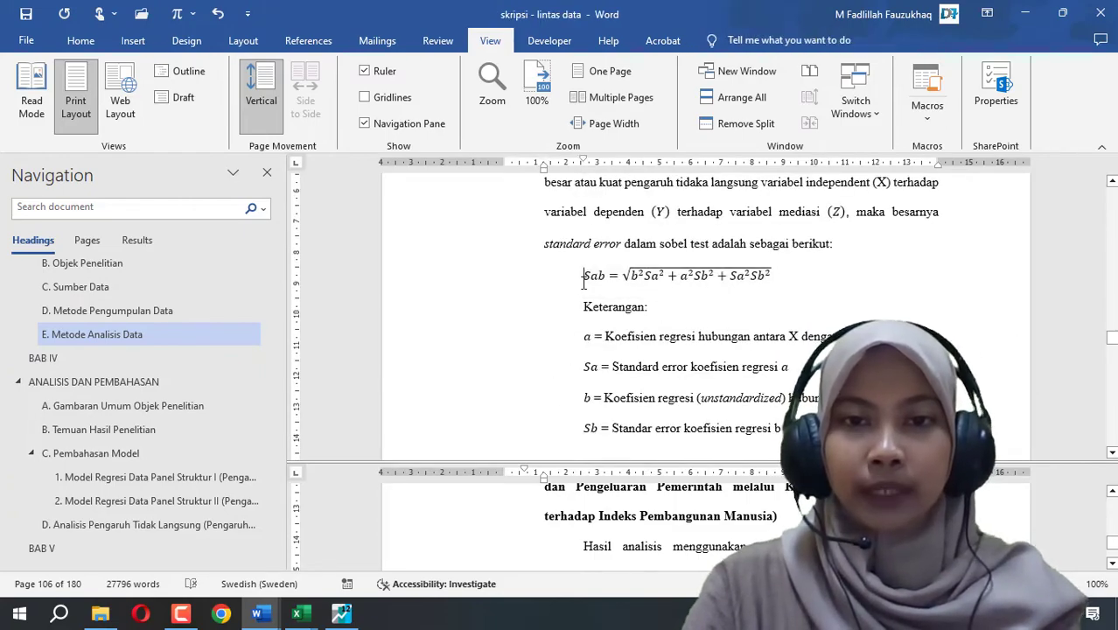
pyautogui.click(587, 336)
pyautogui.click(588, 368)
pyautogui.click(589, 428)
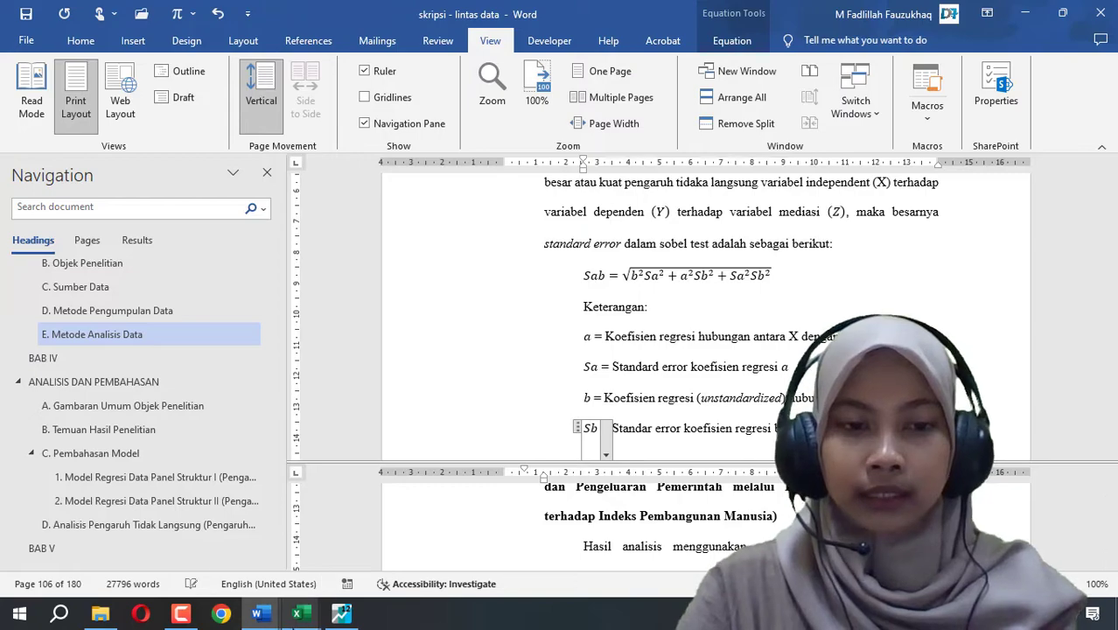
# Switch to the Excel workbook 'uji sobel - pengaruh hipotesis mediasi' and examine the header rows of the Sobel table on Sheet1
pyautogui.click(298, 614)
pyautogui.click(397, 569)
pyautogui.click(444, 383)
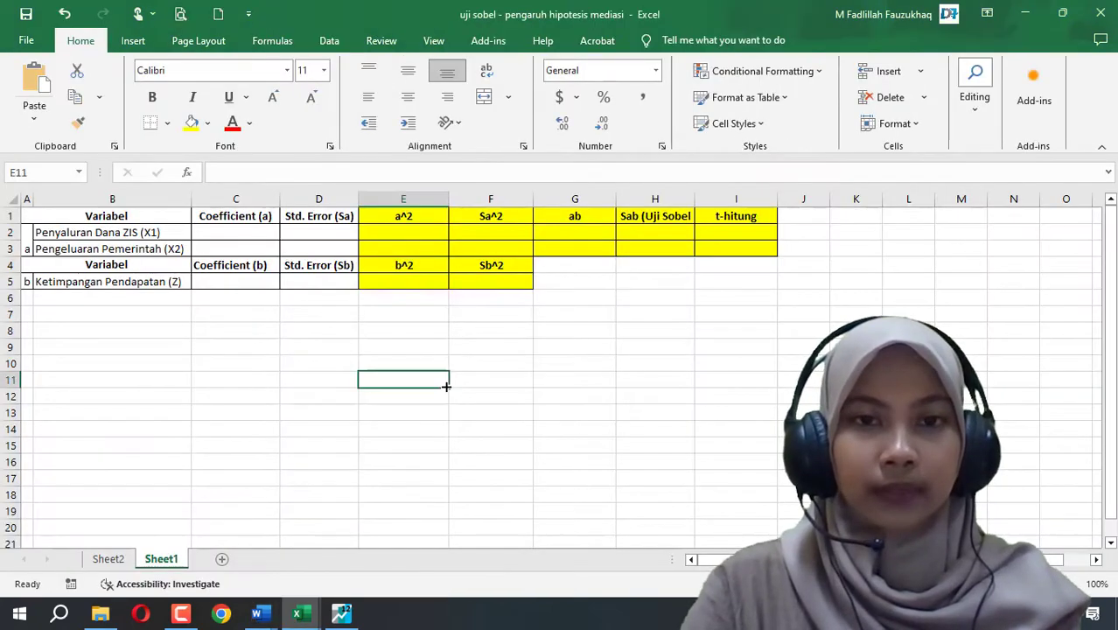
pyautogui.click(602, 342)
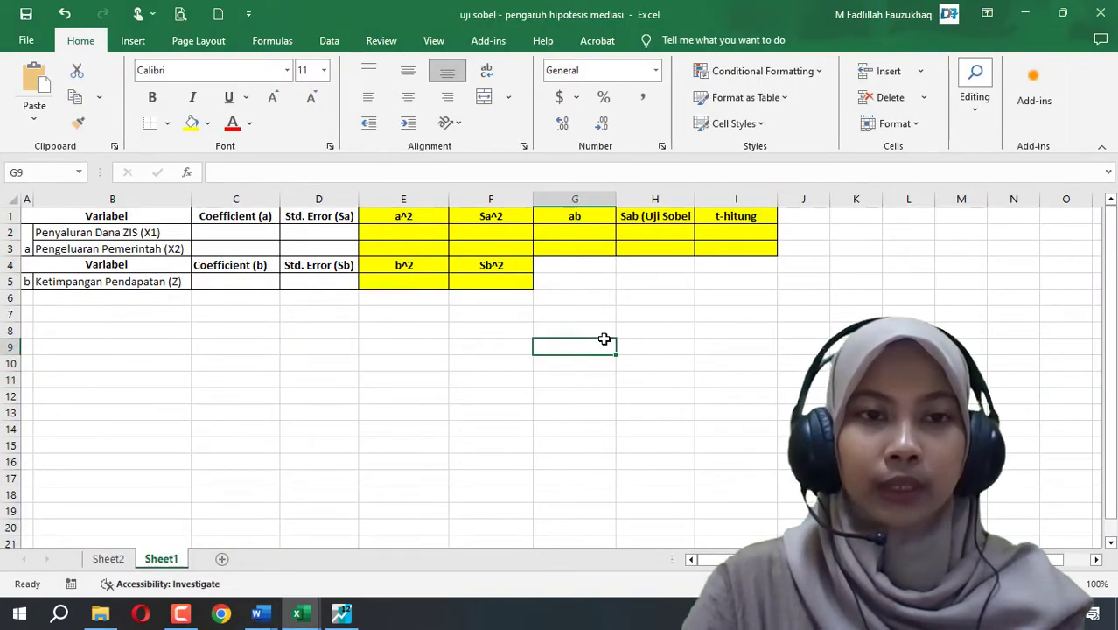
pyautogui.click(272, 232)
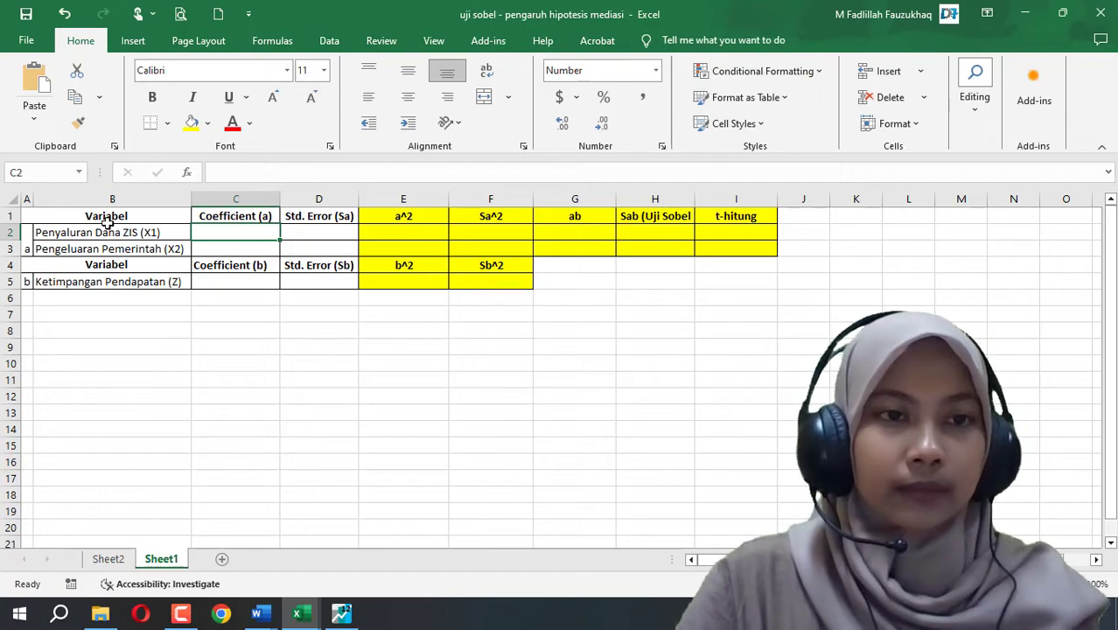
pyautogui.click(105, 217)
pyautogui.moveTo(125, 217); pyautogui.dragTo(501, 264)
pyautogui.click(411, 300)
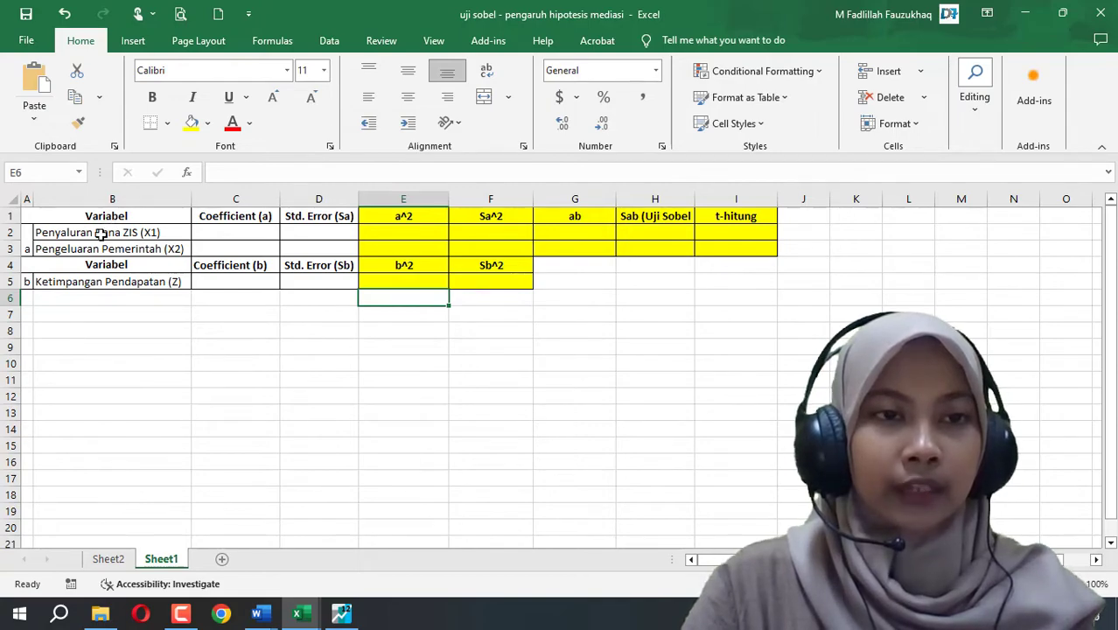
# Review the variable rows Penyaluran Dana ZIS (X1), Pengeluaran Pemerintah (X2) and Ketimpangan Pendapatan (Z) in the Sobel table
pyautogui.click(175, 235)
pyautogui.click(173, 249)
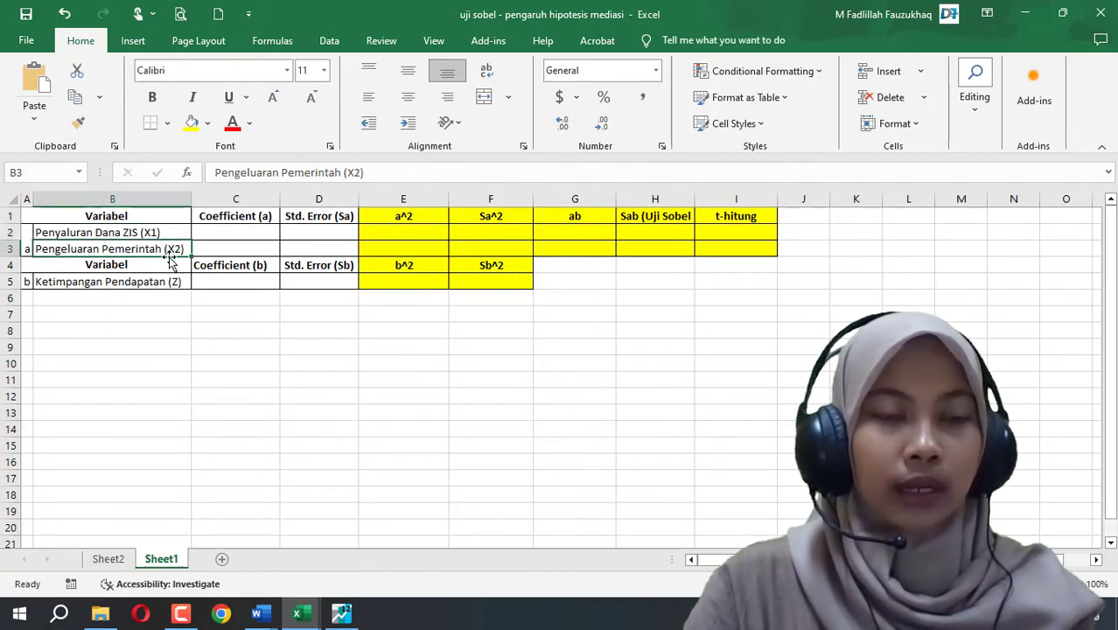
pyautogui.click(164, 284)
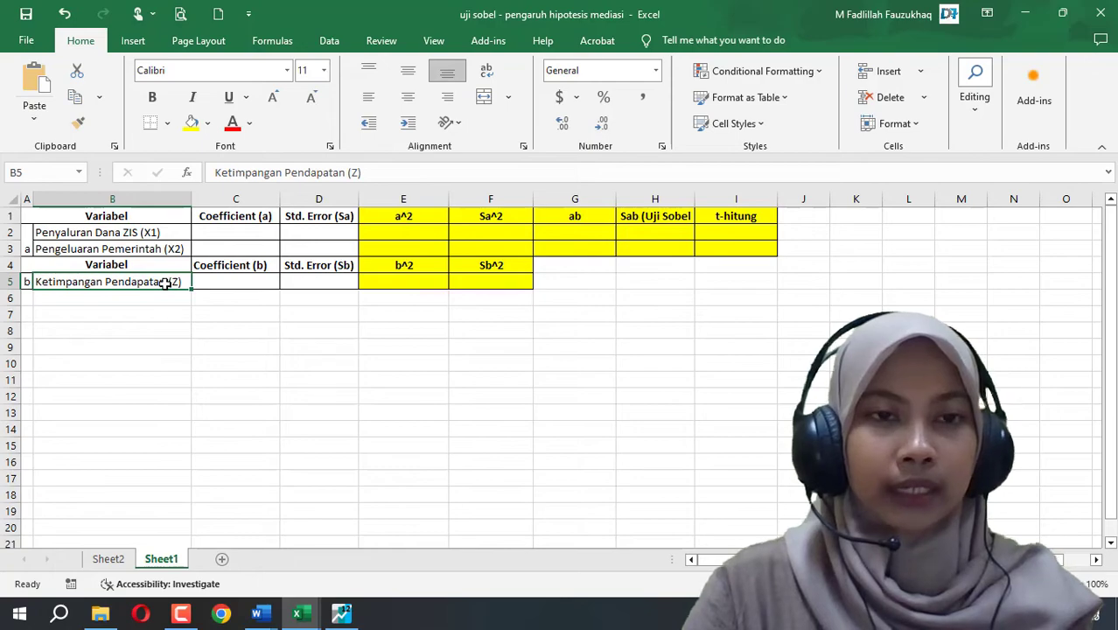
pyautogui.click(153, 316)
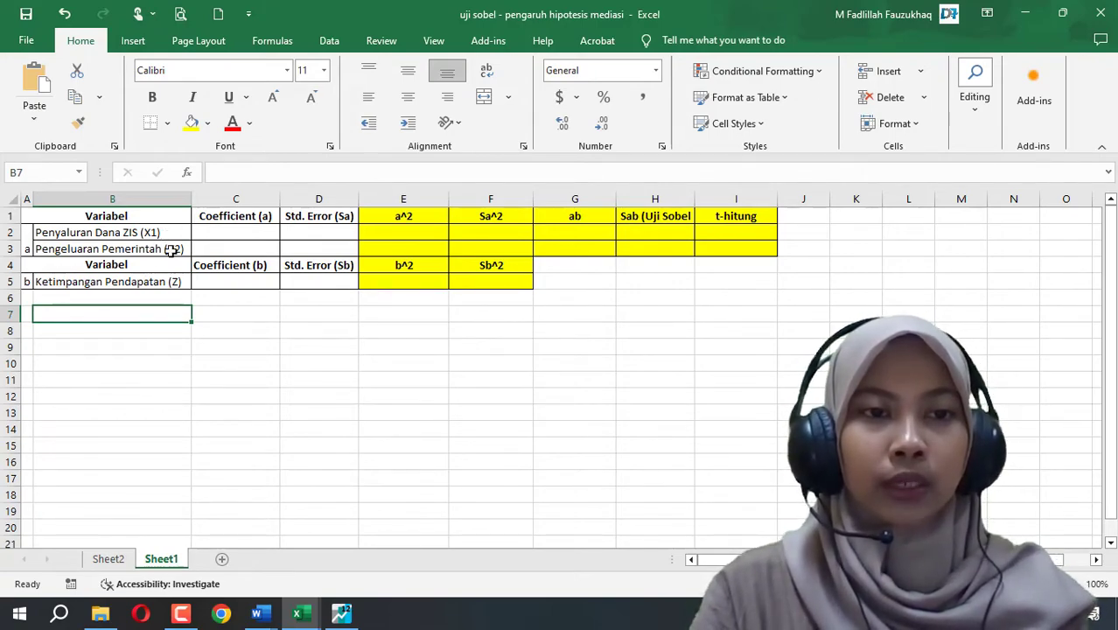
pyautogui.click(300, 400)
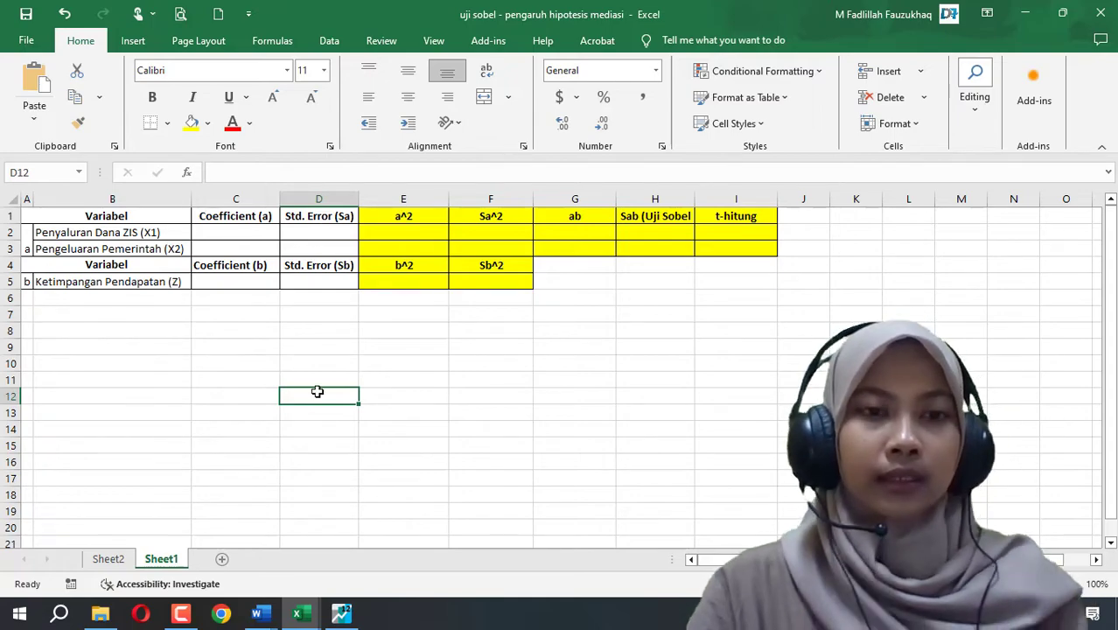
pyautogui.moveTo(273, 612)
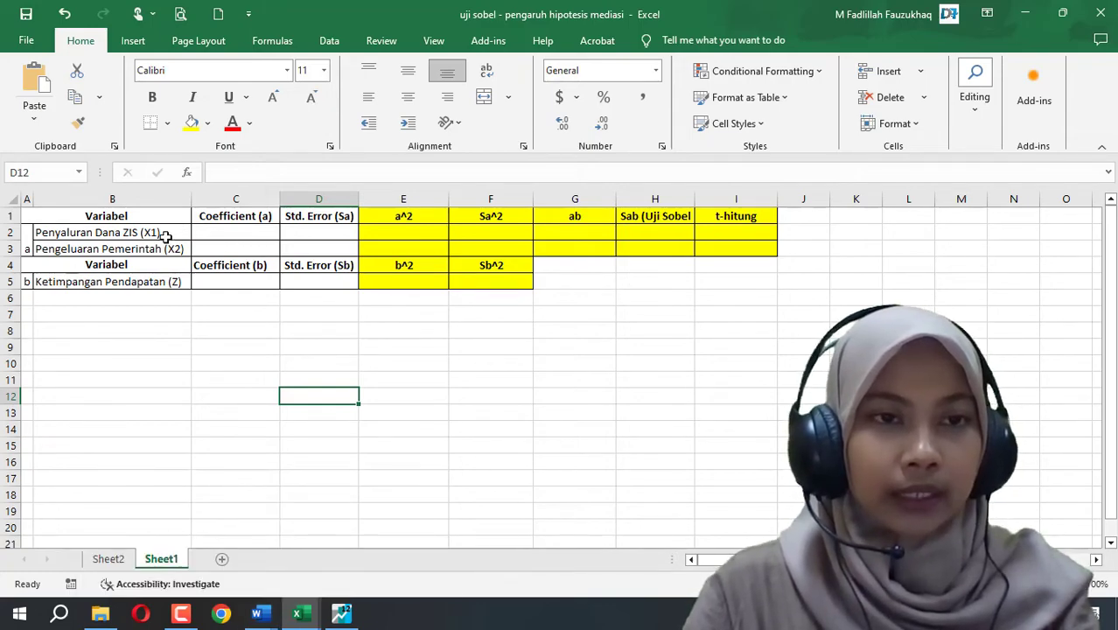
# Switch to EViews, close the REGRESI_STRUKTUR2 table and delete the untitled equation
pyautogui.click(341, 612)
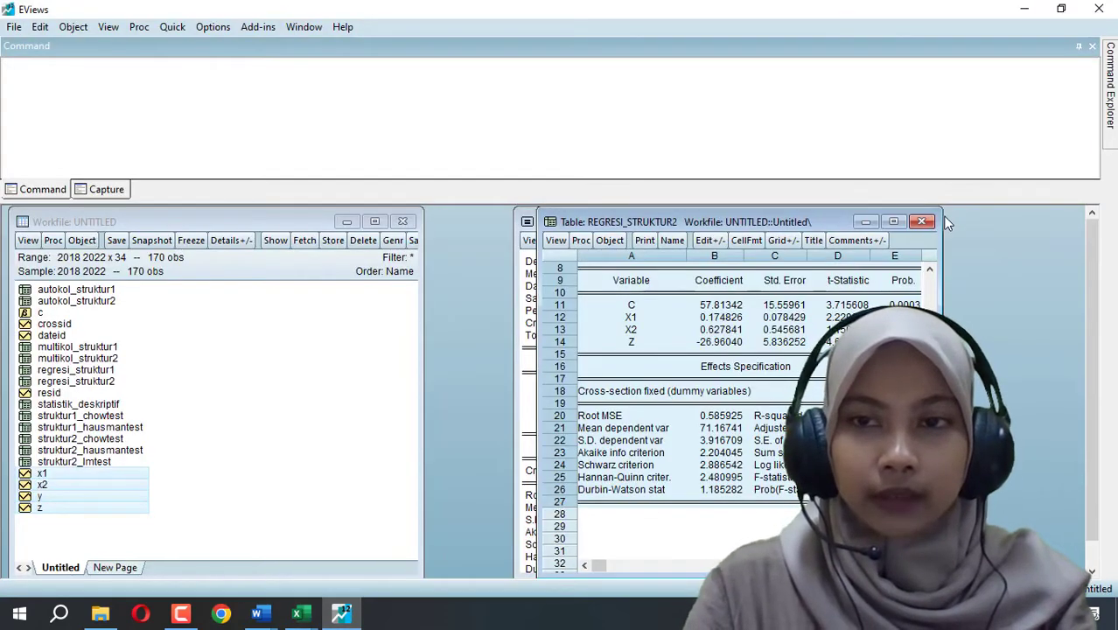
pyautogui.click(921, 221)
pyautogui.click(875, 222)
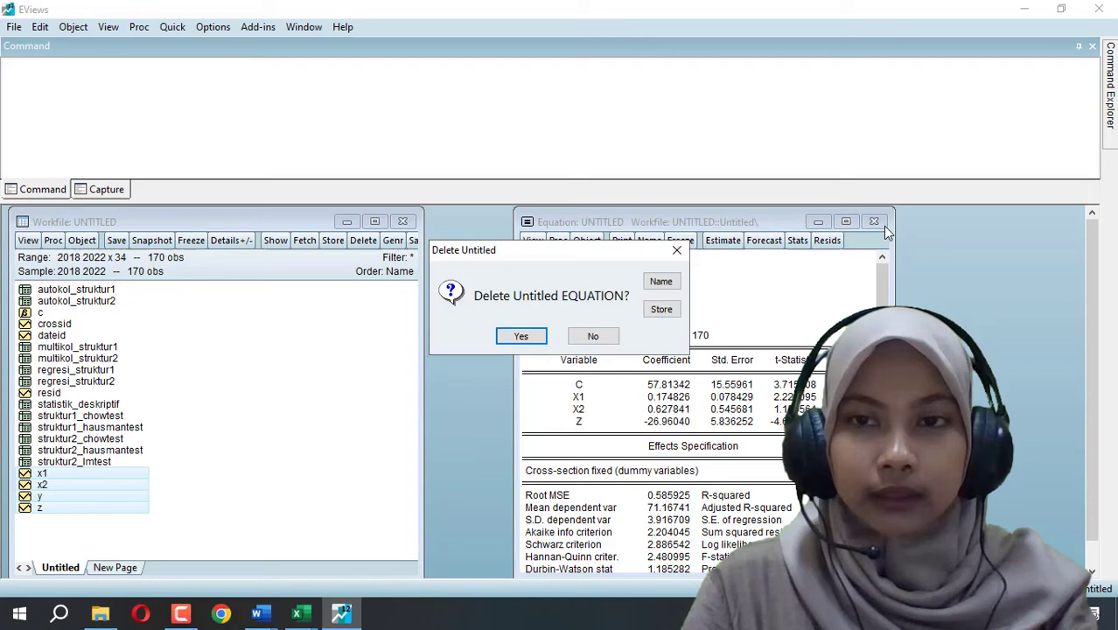
pyautogui.click(521, 337)
pyautogui.click(254, 411)
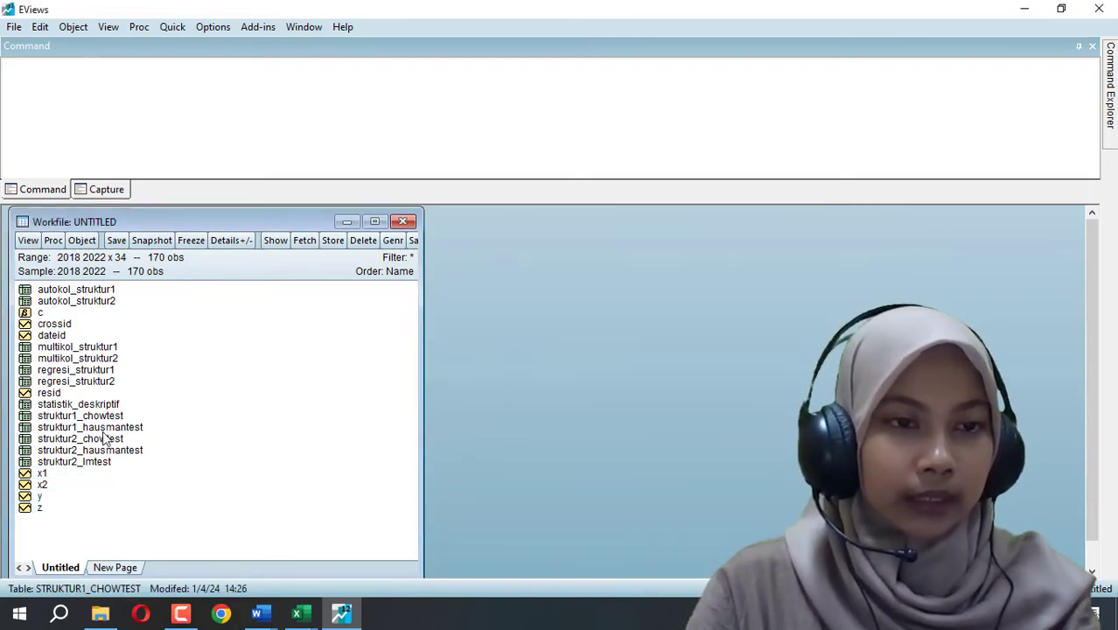
# View the regresi_struktur1 and regresi_struktur2 regression tables one after the other, closing each of them
pyautogui.doubleClick(79, 369)
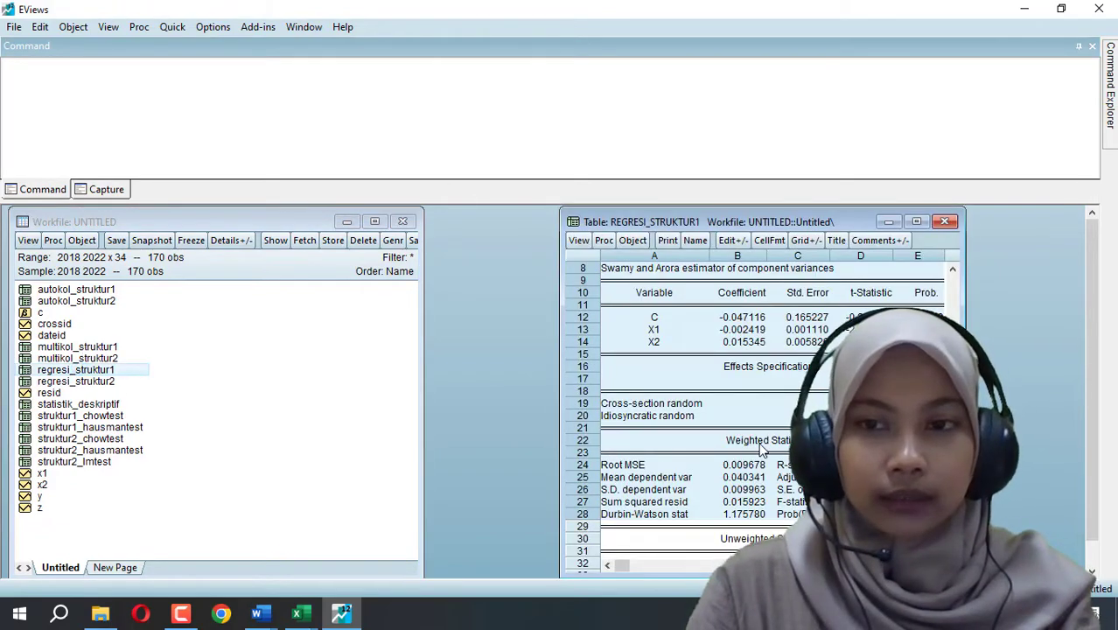
pyautogui.click(790, 405)
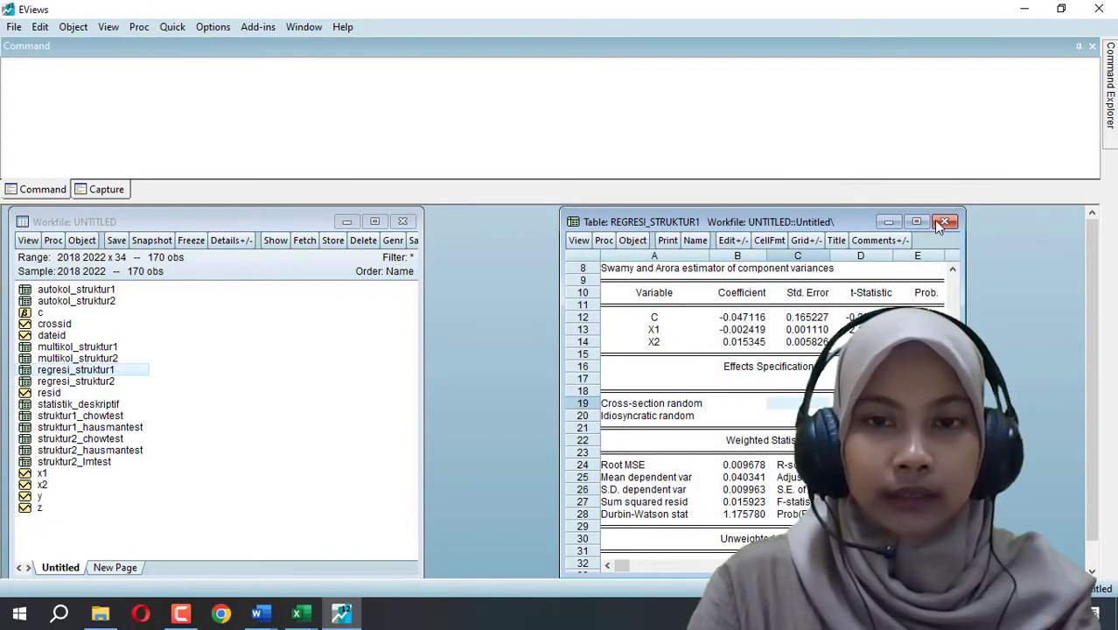
pyautogui.click(941, 224)
pyautogui.doubleClick(105, 380)
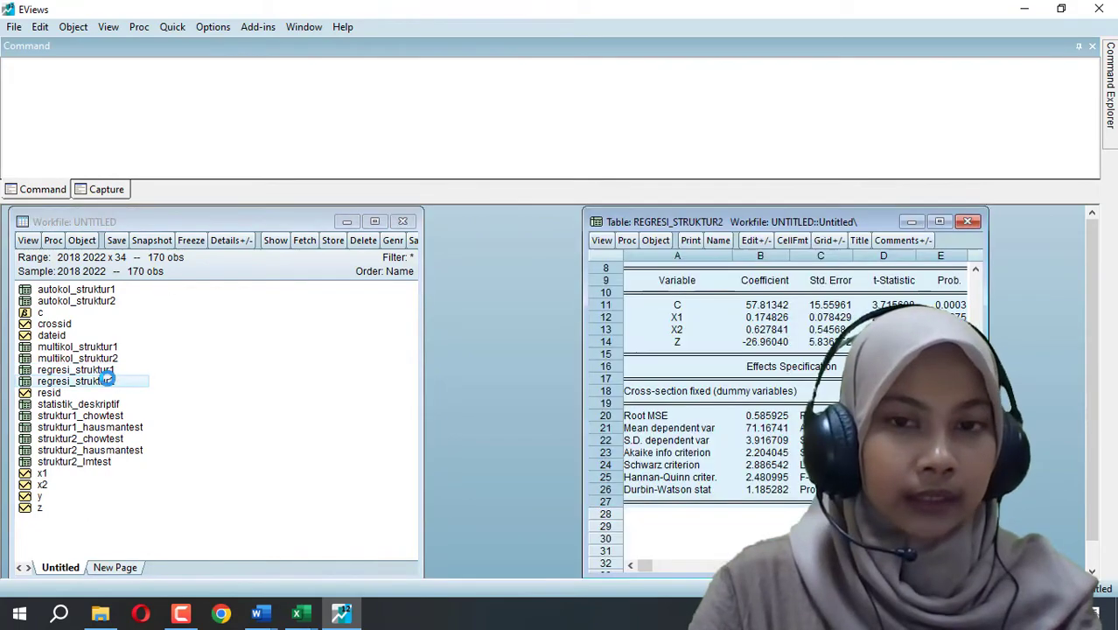
pyautogui.click(783, 354)
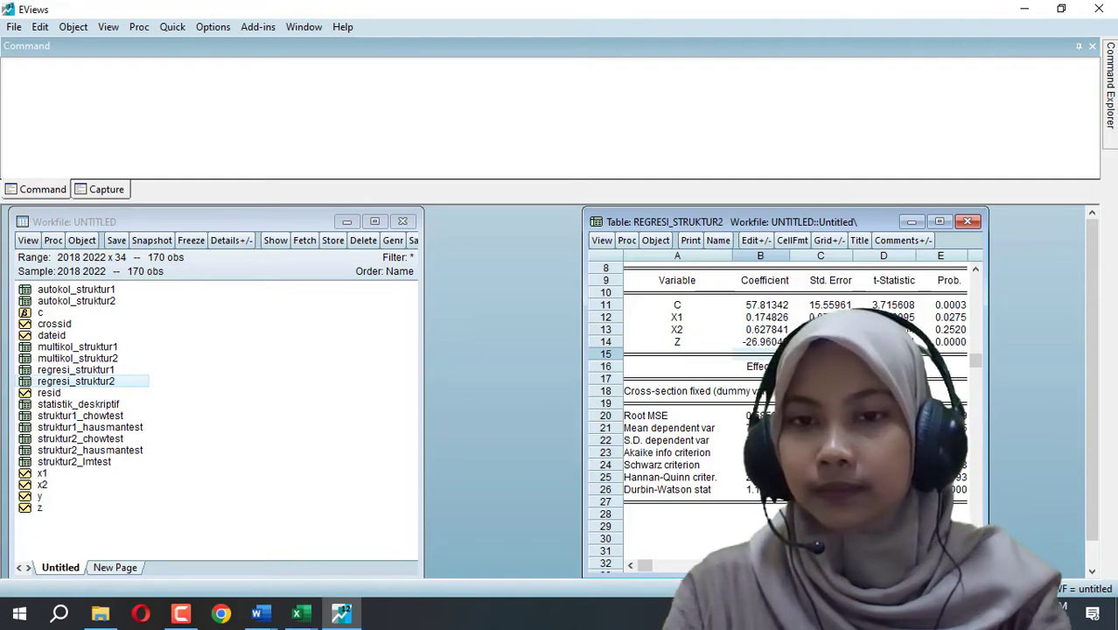
pyautogui.click(967, 224)
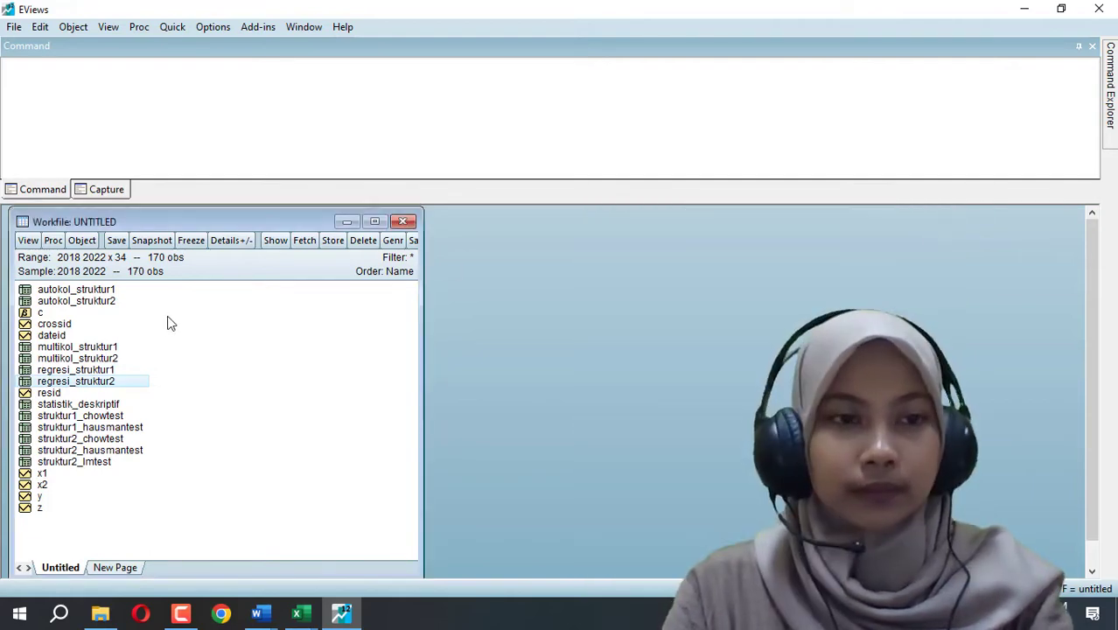
# Open the regresi_struktur1 table and examine its header and the X1 and X2 regression rows
pyautogui.doubleClick(98, 369)
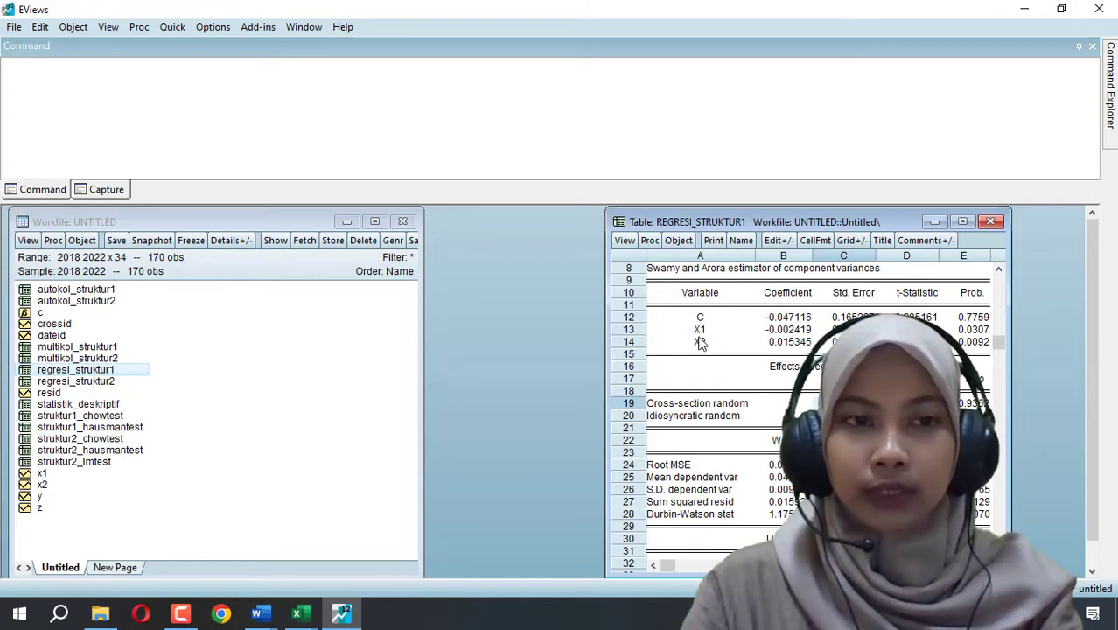
pyautogui.scroll(1, 764, 342)
pyautogui.scroll(2, 778, 291)
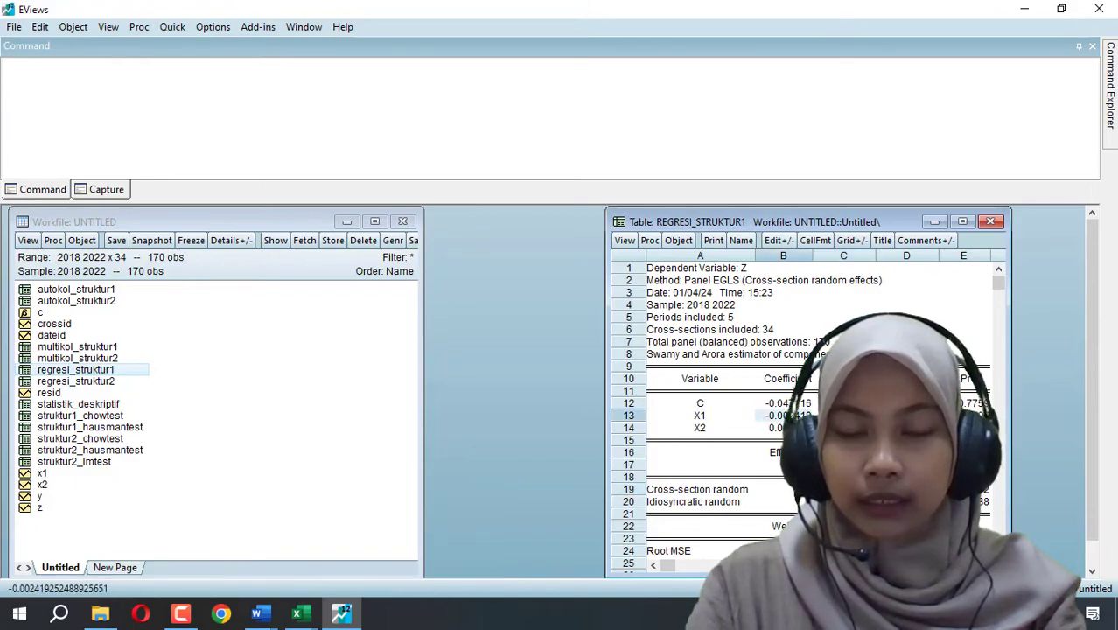
# Copy the X1 coefficient from regresi_struktur1 as displayed and paste -0.002419 into Excel cell C2 under Coefficient (a)
pyautogui.rightClick(798, 416)
pyautogui.click(846, 114)
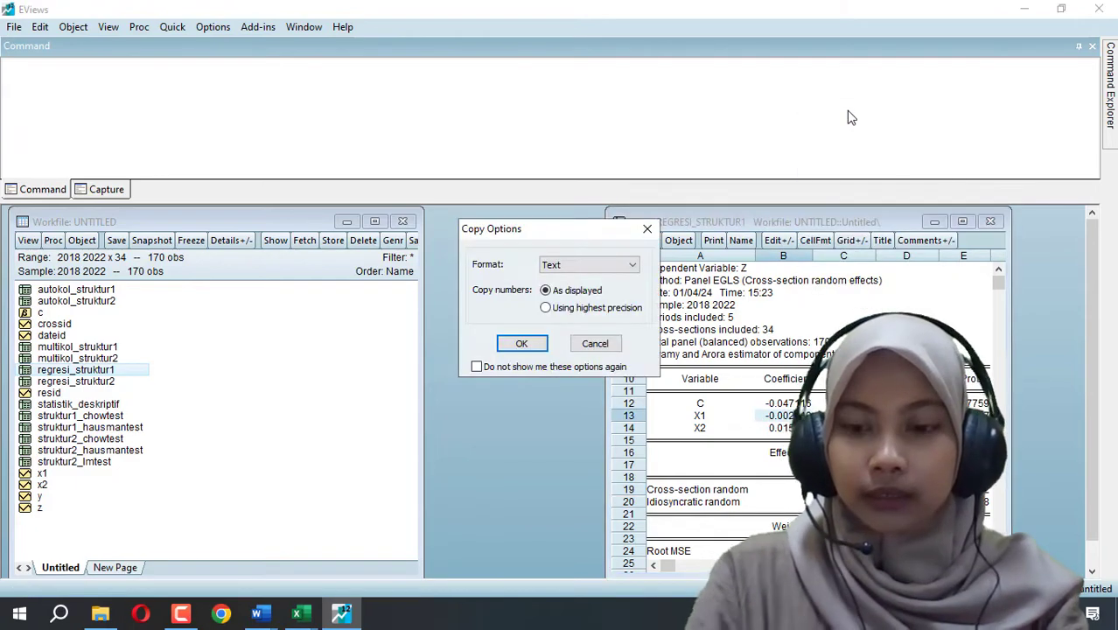
pyautogui.press('Return')
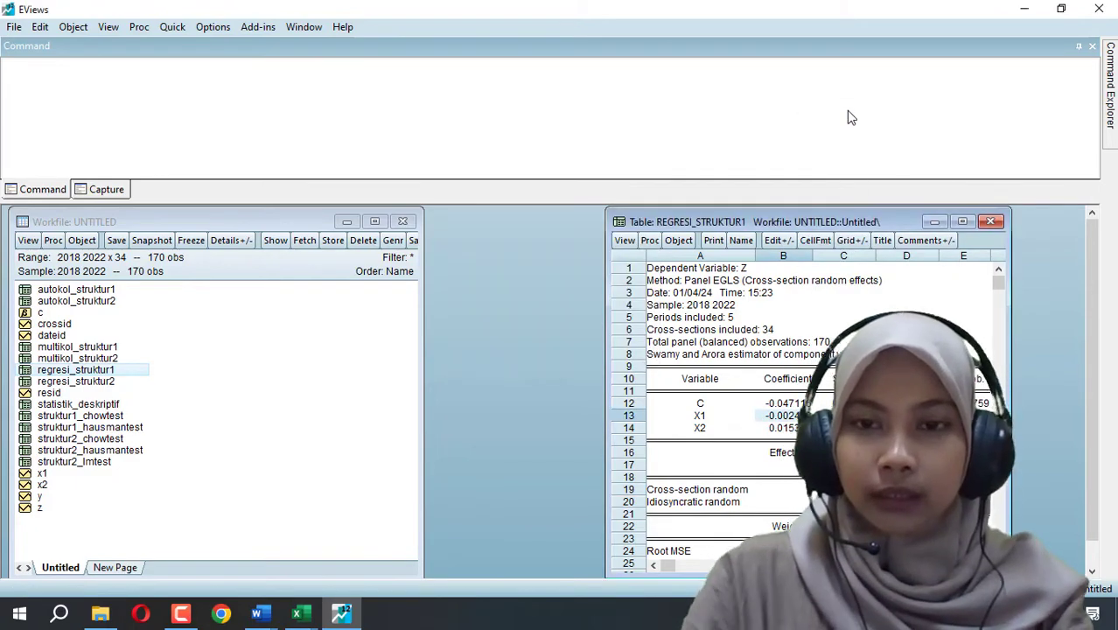
pyautogui.click(298, 612)
pyautogui.click(348, 569)
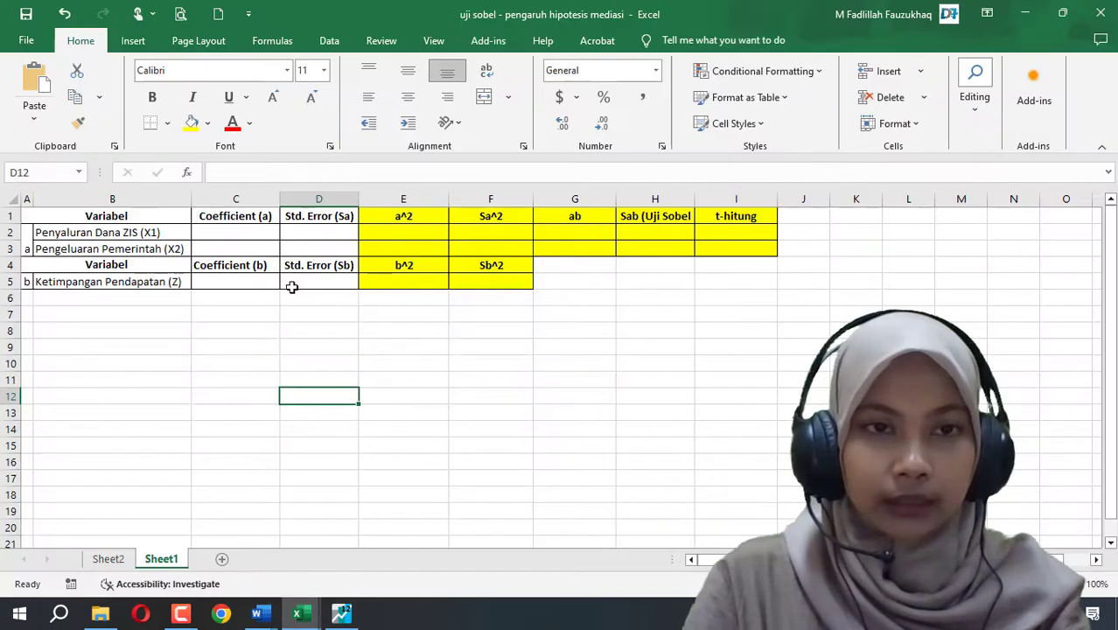
pyautogui.click(264, 232)
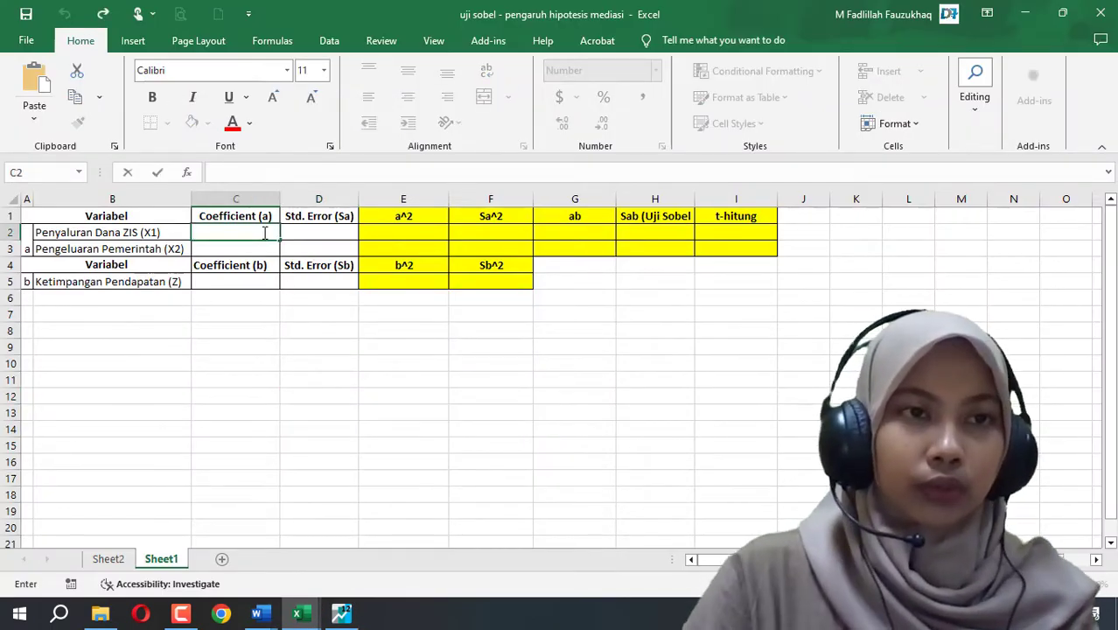
pyautogui.click(47, 129)
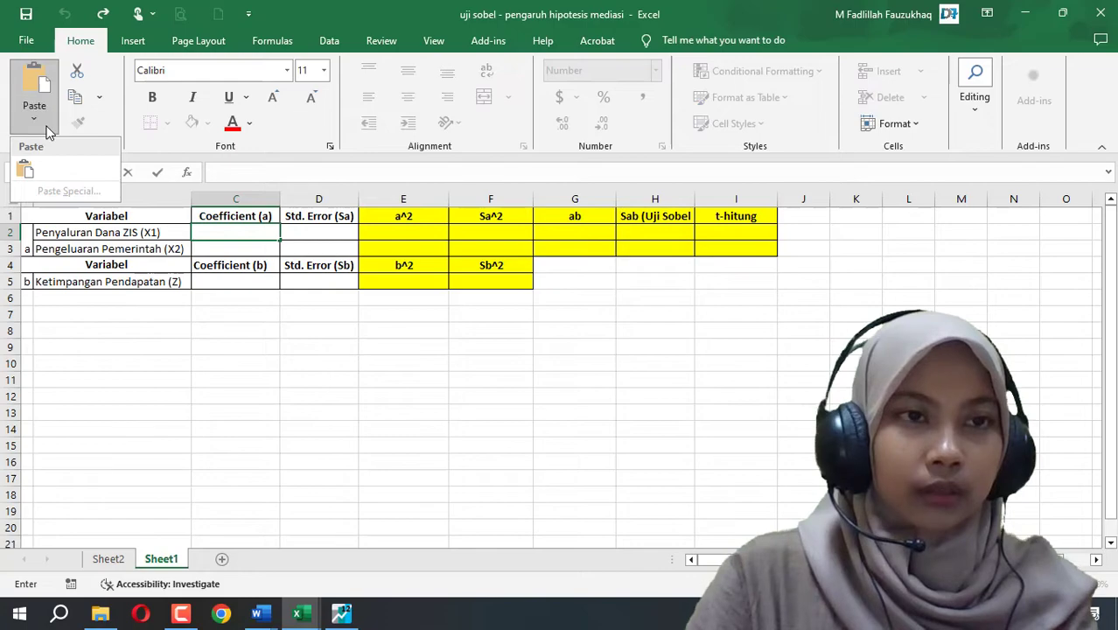
pyautogui.click(25, 170)
pyautogui.press('Return')
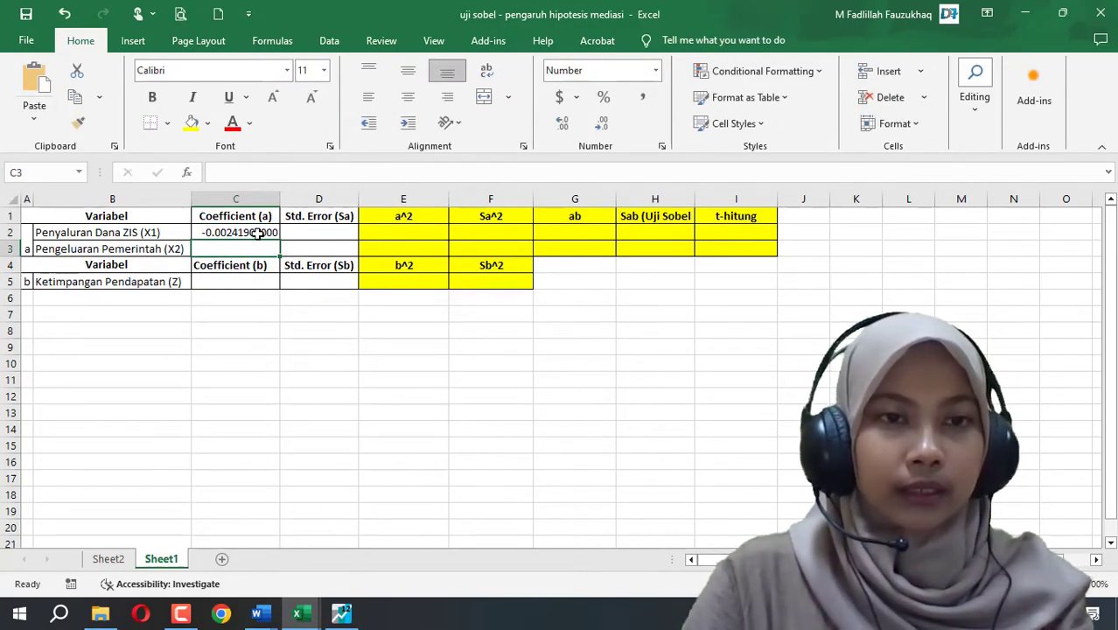
pyautogui.click(260, 233)
# Copy the X2 coefficient from the EViews regresi_struktur1 table into Excel cell C3 as 0.015345, without the trailing line break
pyautogui.click(340, 616)
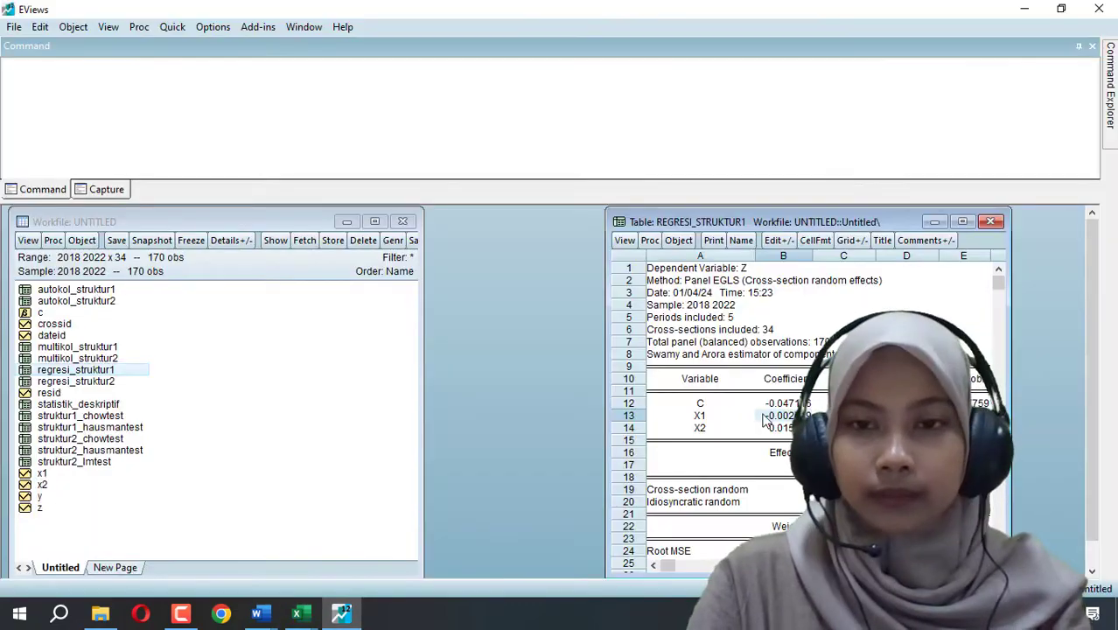
pyautogui.click(772, 431)
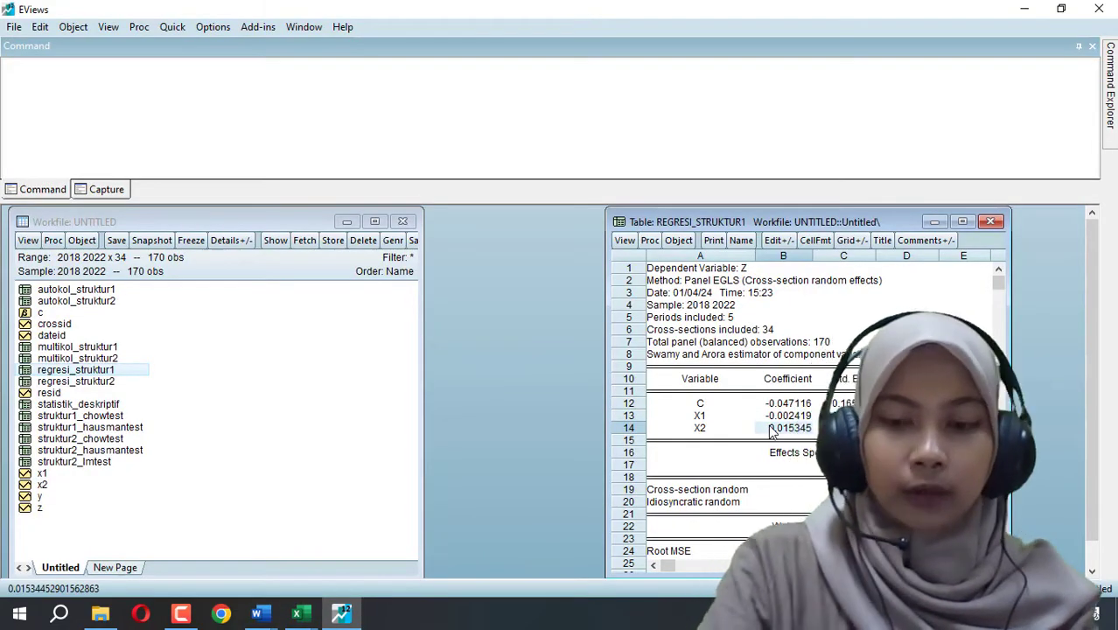
pyautogui.hotkey('ctrl', 'c')
pyautogui.press('Return')
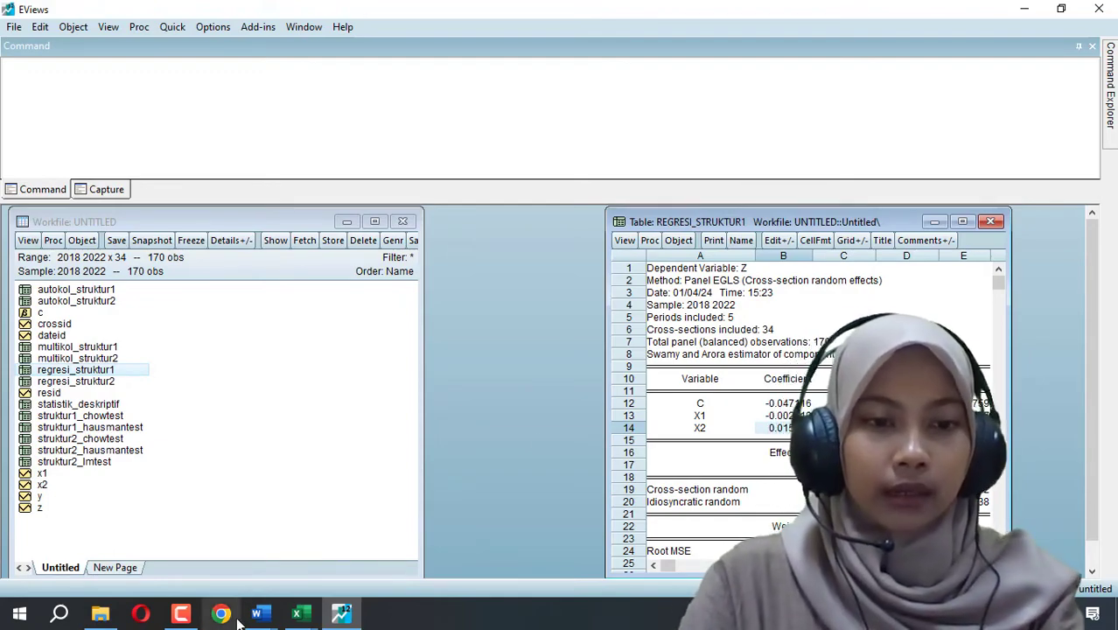
pyautogui.moveTo(299, 615)
pyautogui.click(354, 564)
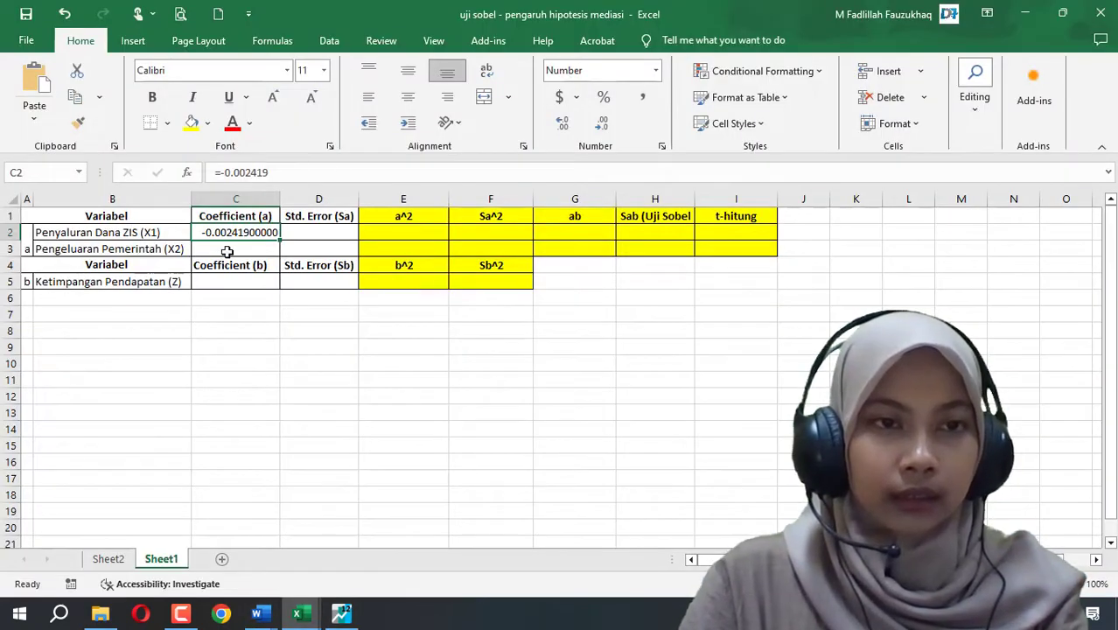
pyautogui.click(229, 252)
pyautogui.write('0.015345')
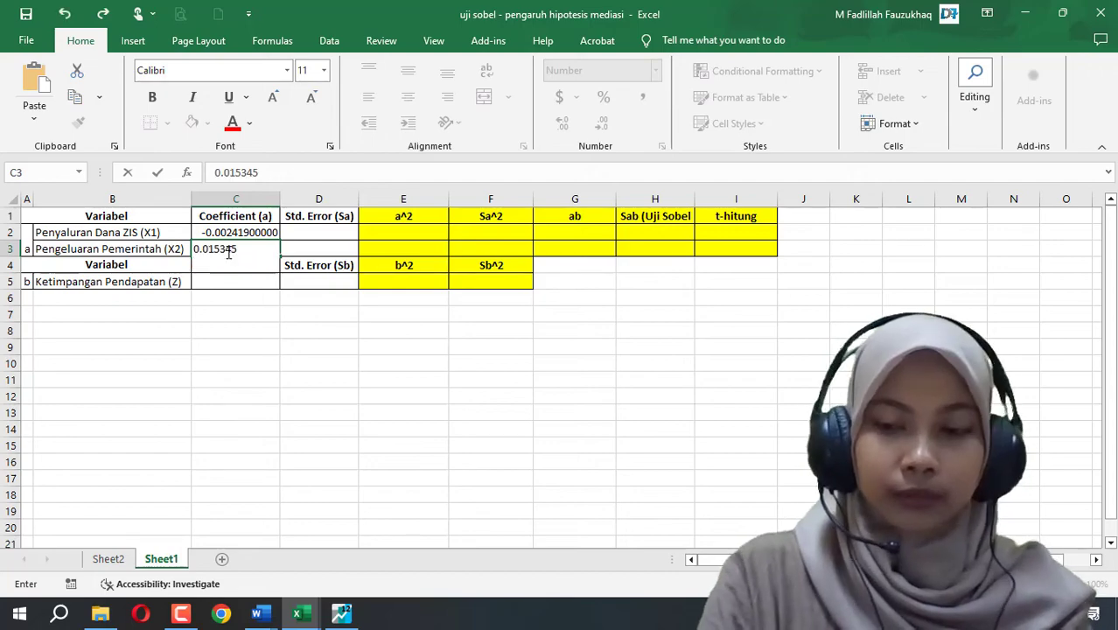
pyautogui.press('Return')
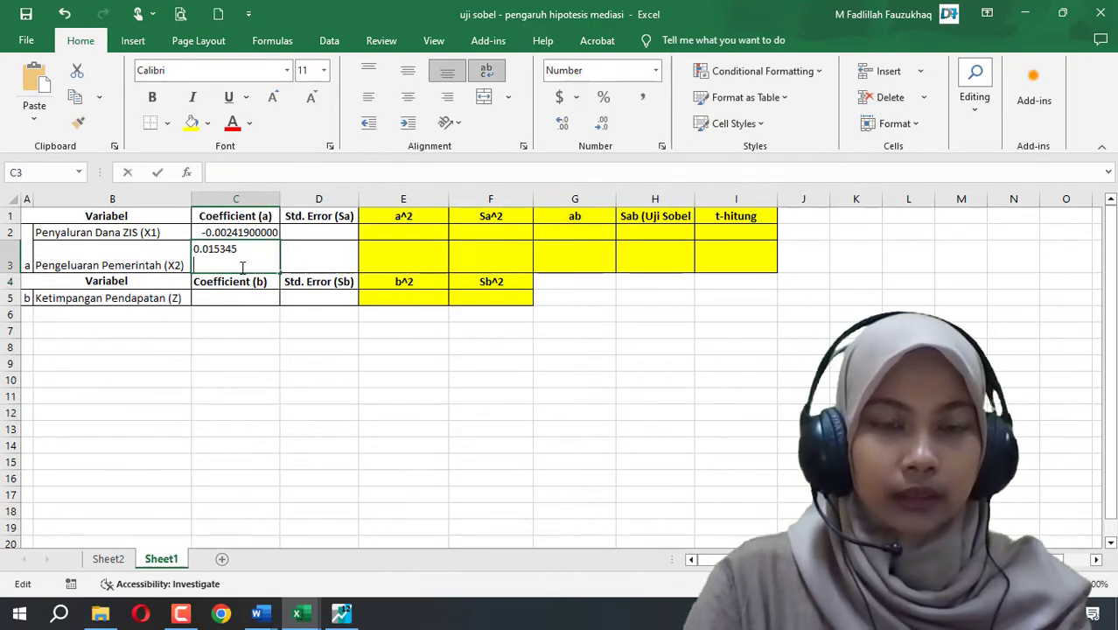
pyautogui.doubleClick(234, 263)
pyautogui.press('Return')
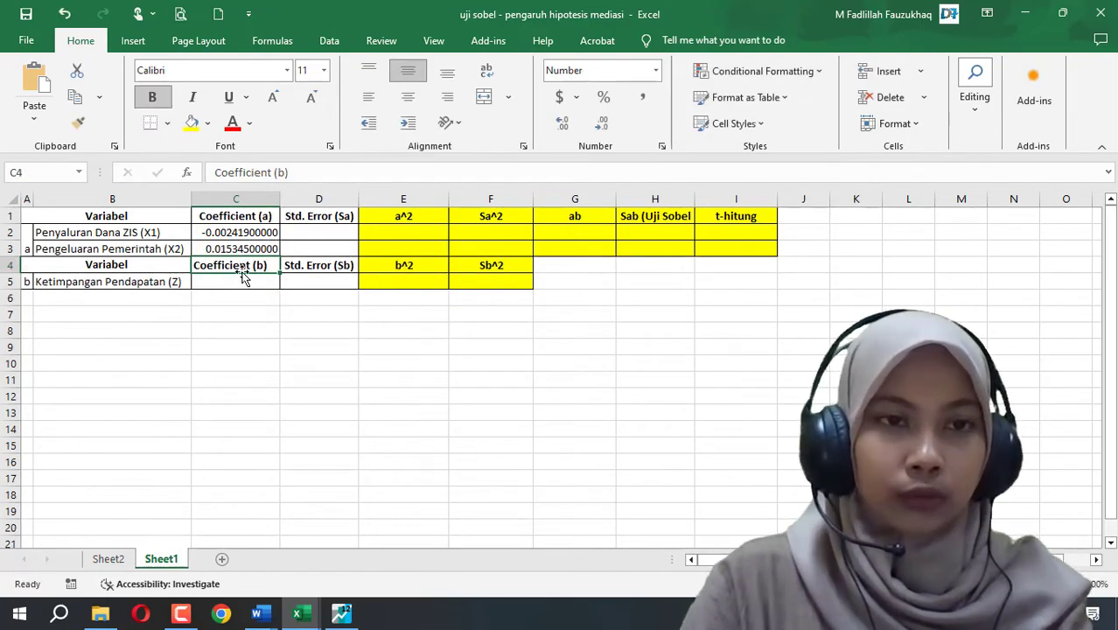
pyautogui.click(127, 283)
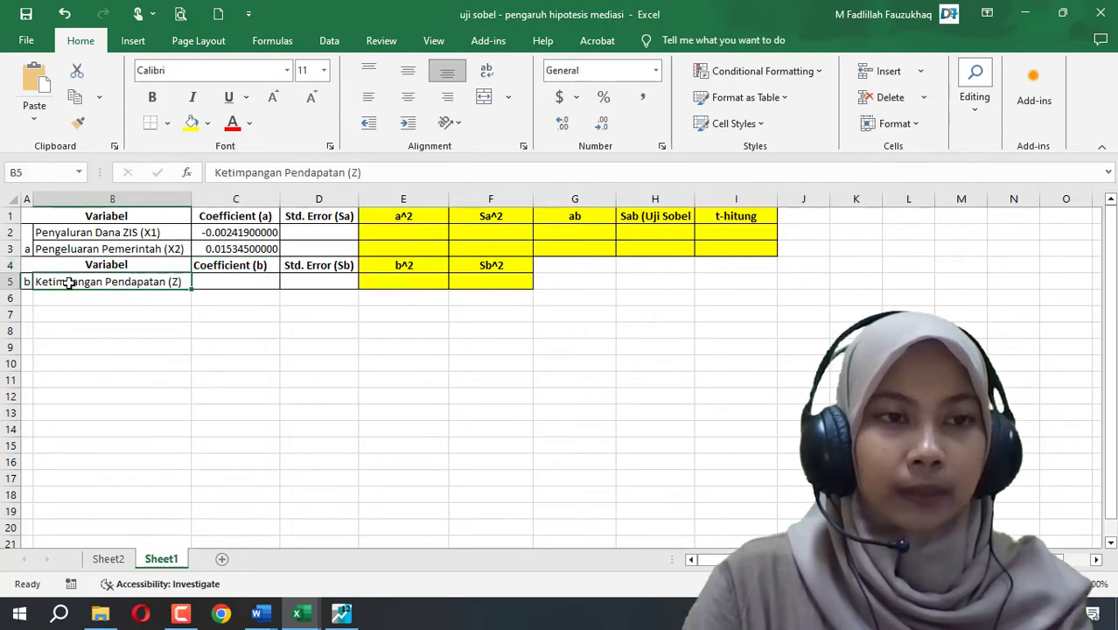
pyautogui.click(92, 266)
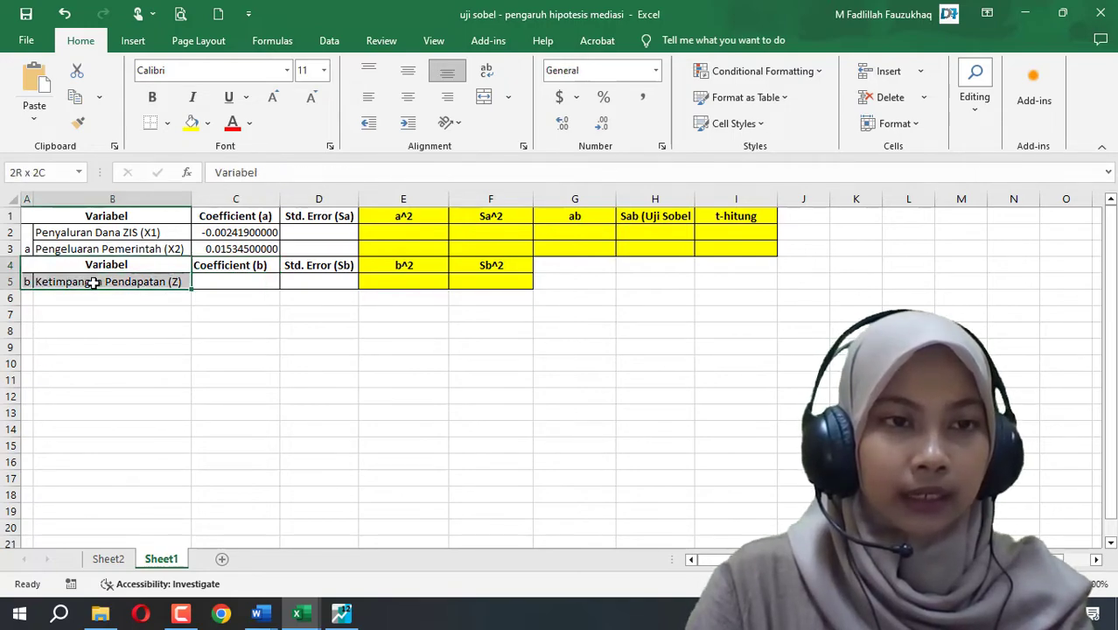
pyautogui.click(92, 311)
pyautogui.click(106, 283)
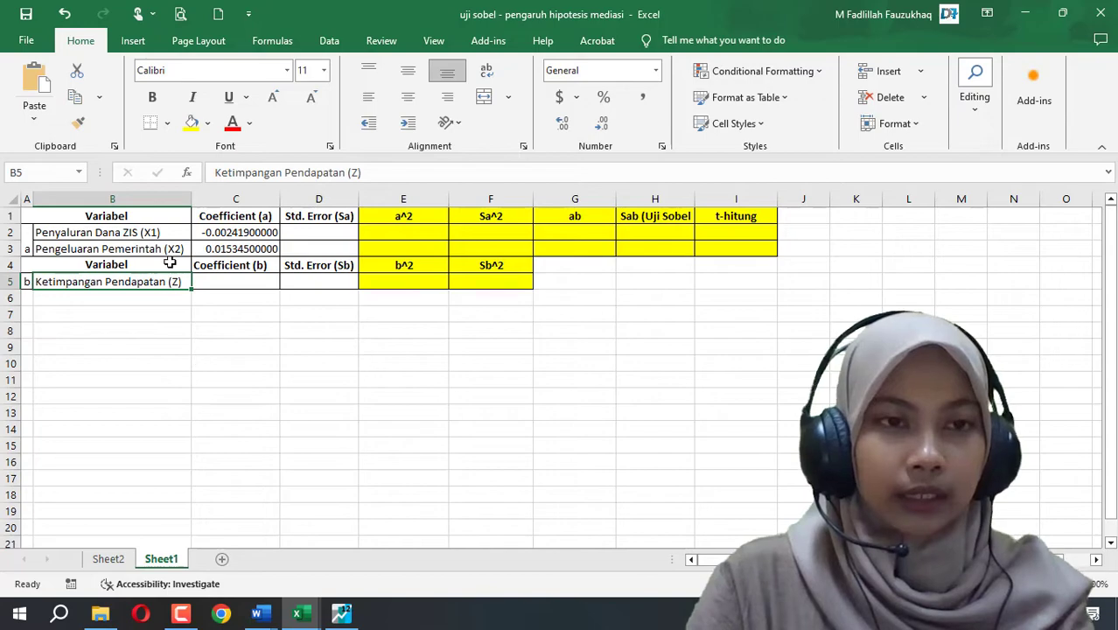
# Switch to EViews, close the regresi_struktur1 table and open regresi_struktur2 at its Z row
pyautogui.click(341, 613)
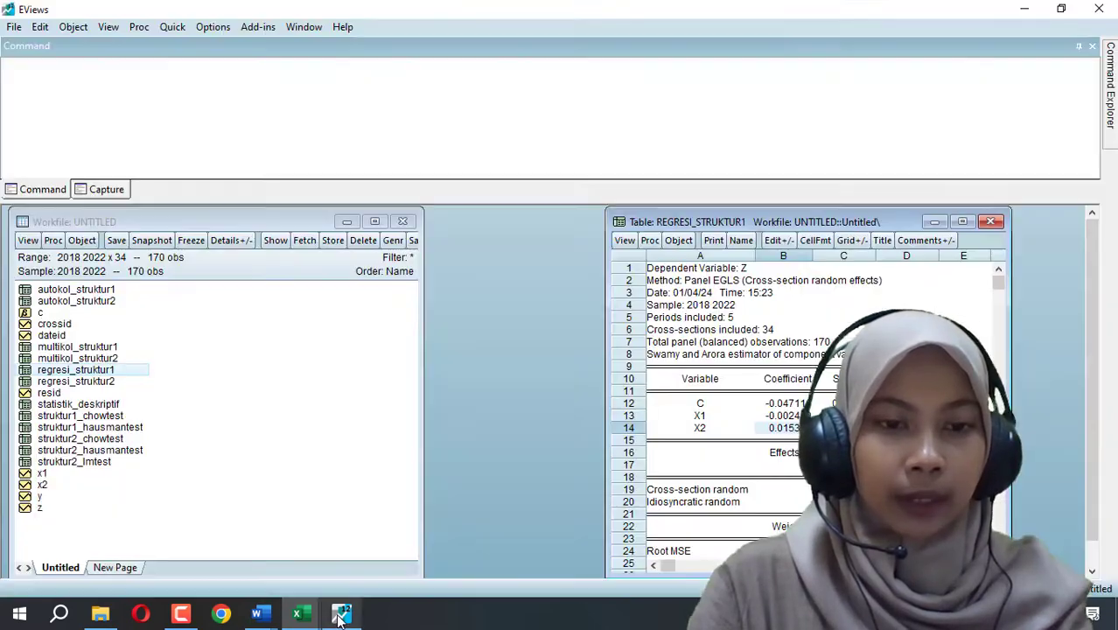
pyautogui.click(992, 222)
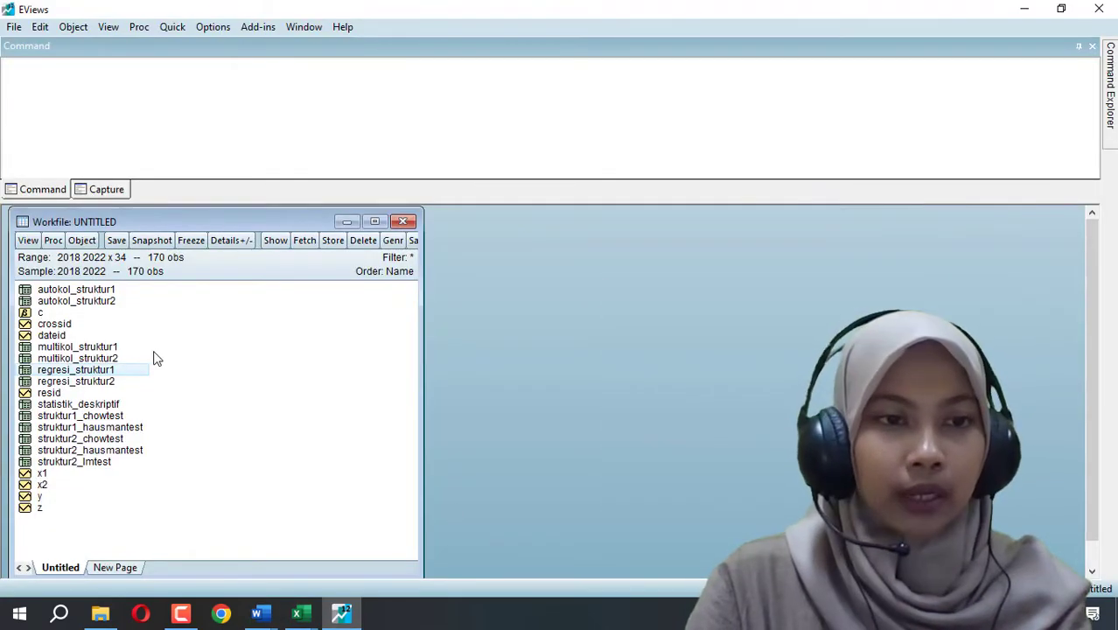
pyautogui.doubleClick(112, 382)
pyautogui.click(723, 331)
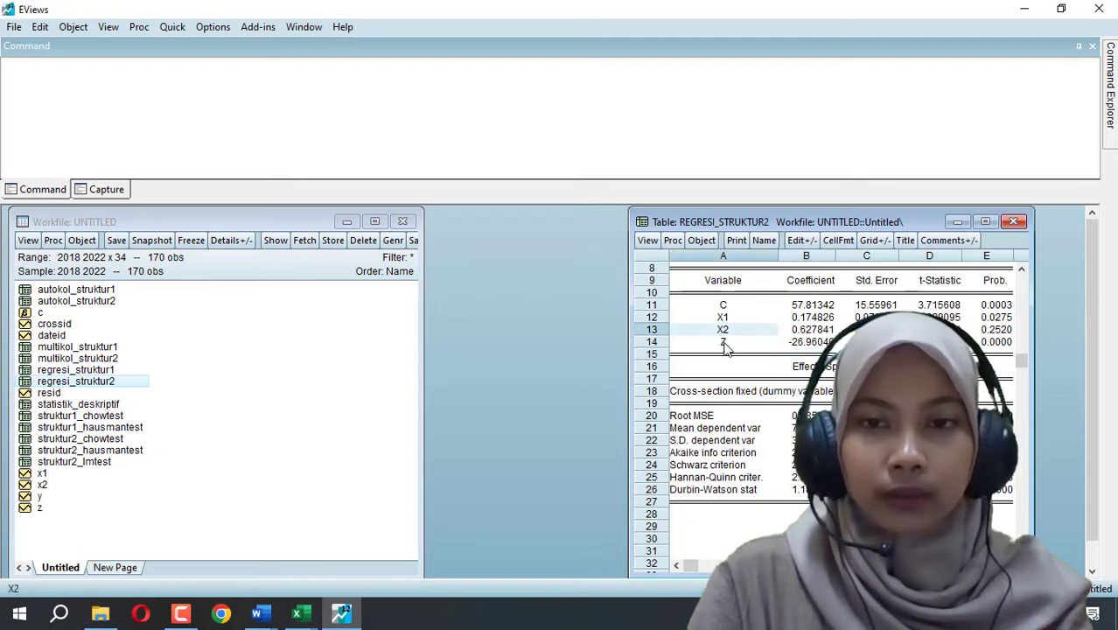
pyautogui.click(725, 343)
# Copy the Z coefficient from regresi_struktur2 and paste -26.96040 into Excel cell C5 under Coefficient (b)
pyautogui.click(798, 343)
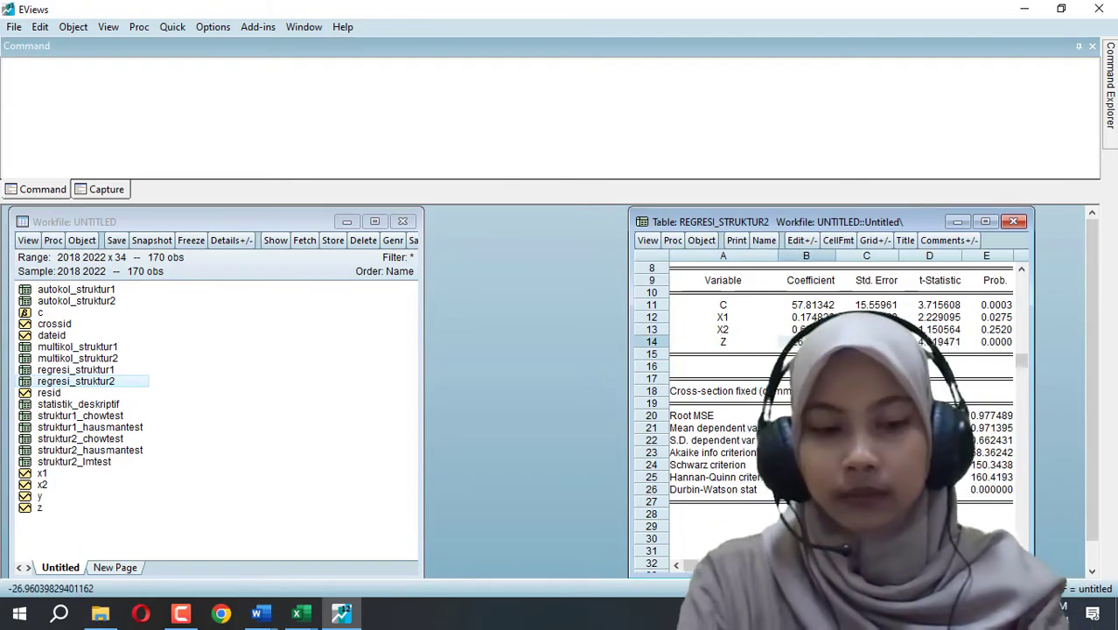
pyautogui.hotkey('ctrl', 'c')
pyautogui.press('Return')
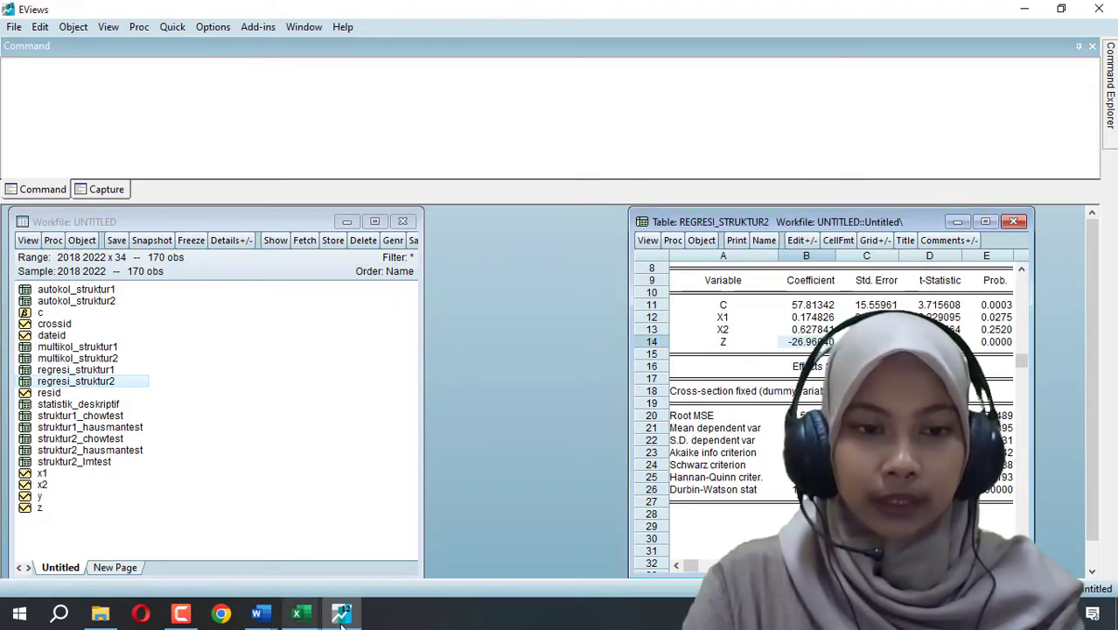
pyautogui.moveTo(298, 613)
pyautogui.click(324, 516)
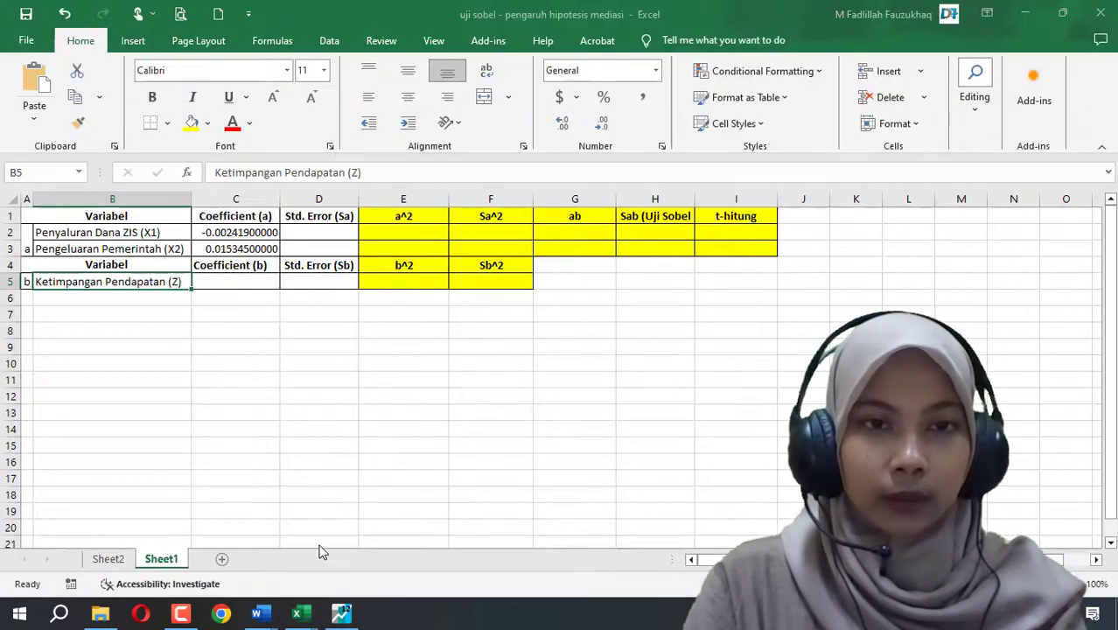
pyautogui.click(246, 280)
pyautogui.write('-26.96040')
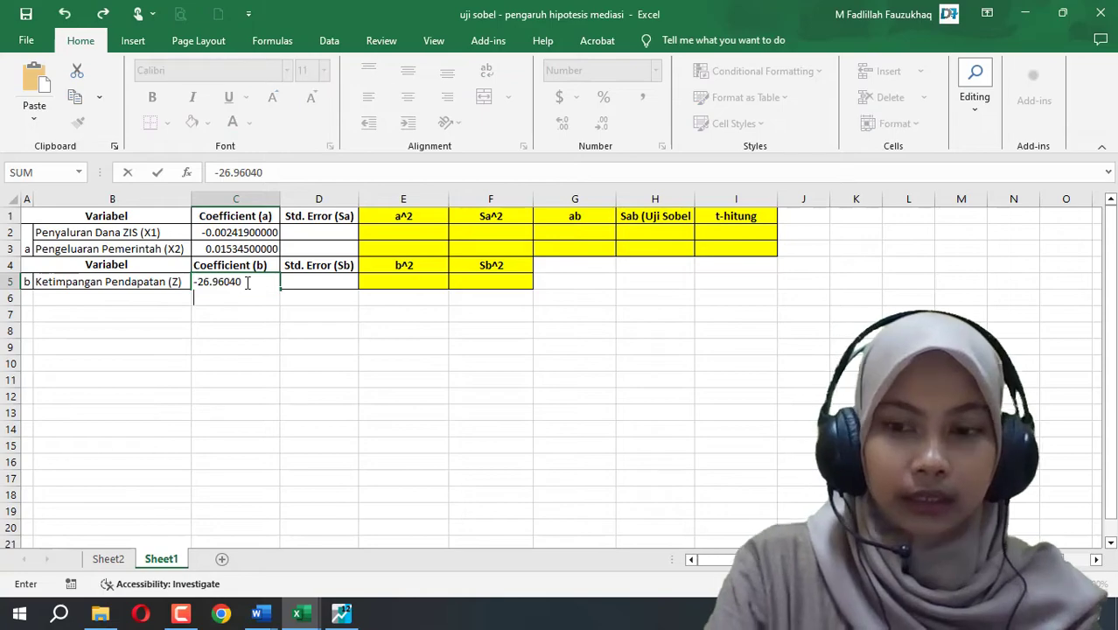
pyautogui.press('Return')
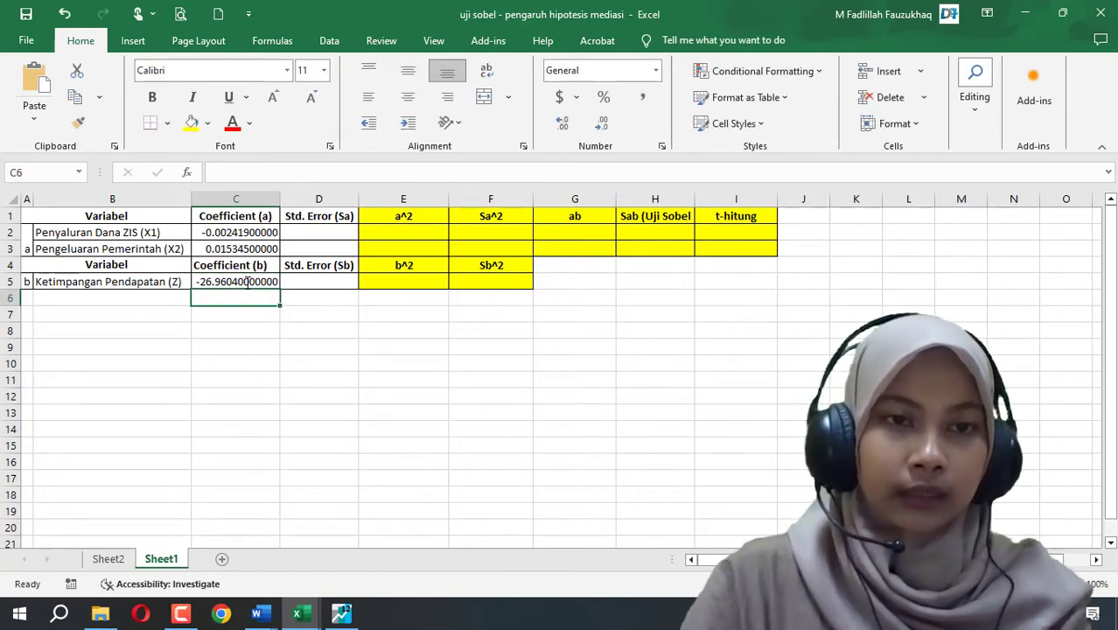
# Switch to EViews, close the regresi_struktur2 table and reopen regresi_struktur1 for the standard errors
pyautogui.click(318, 229)
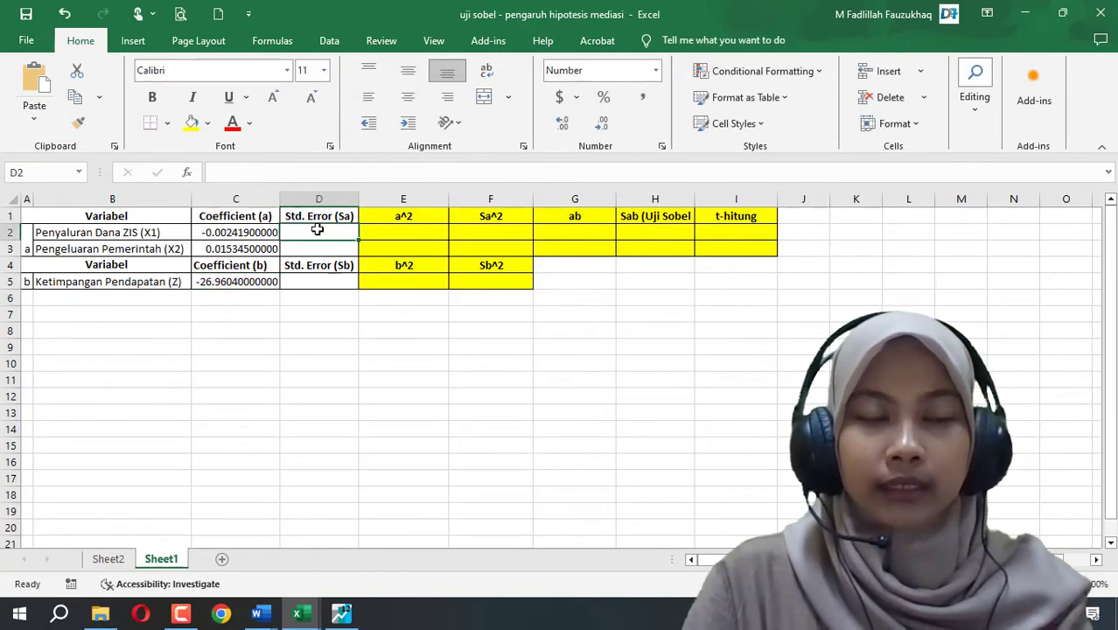
pyautogui.click(342, 613)
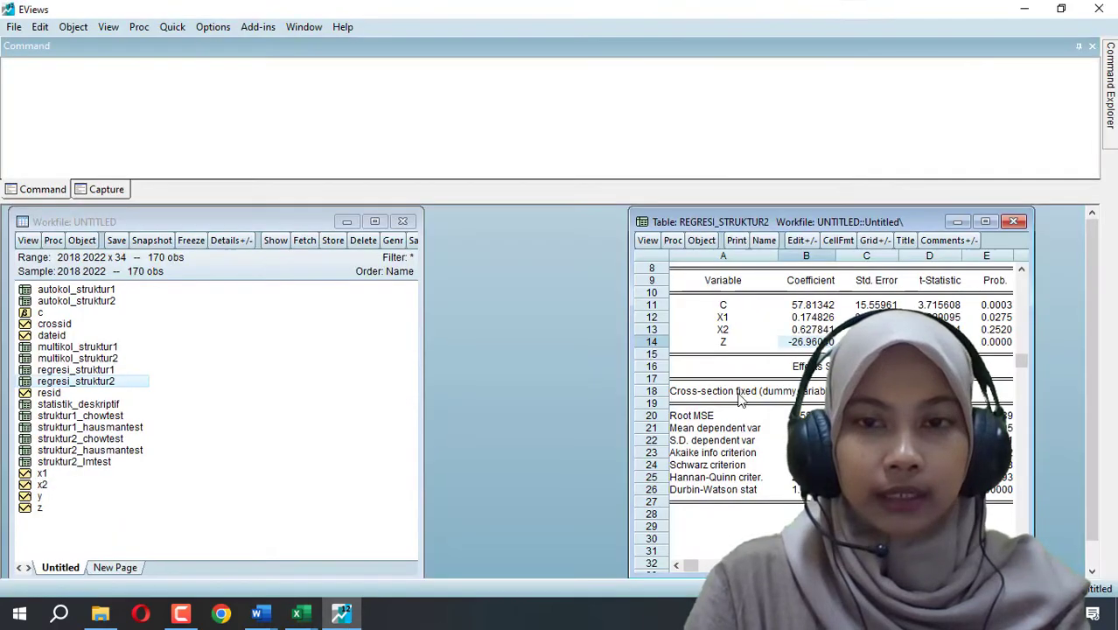
pyautogui.click(878, 317)
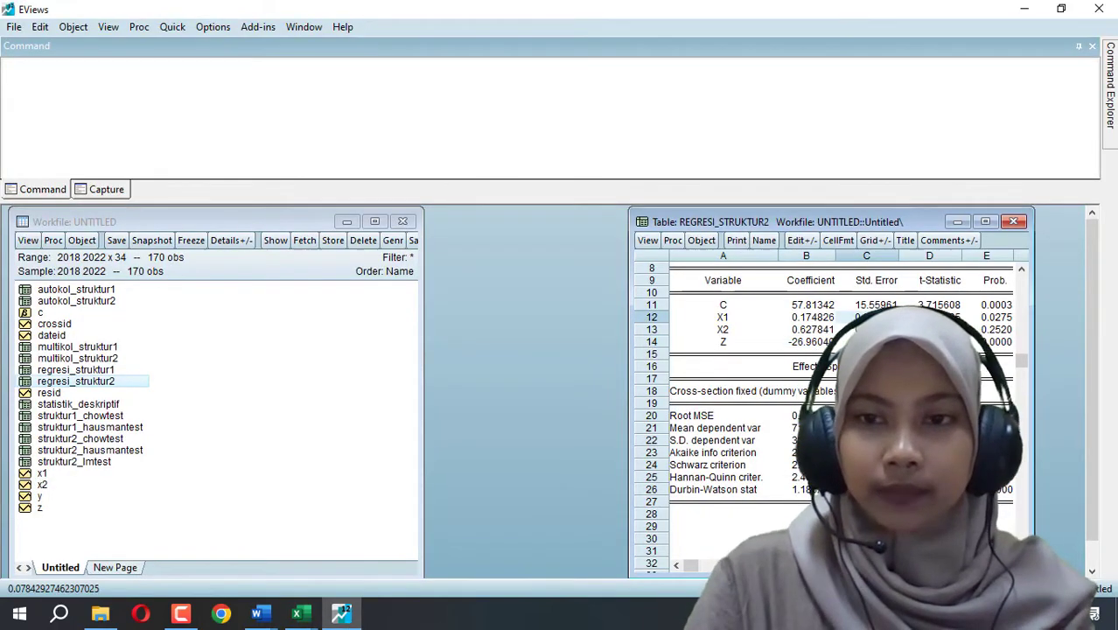
pyautogui.click(1014, 221)
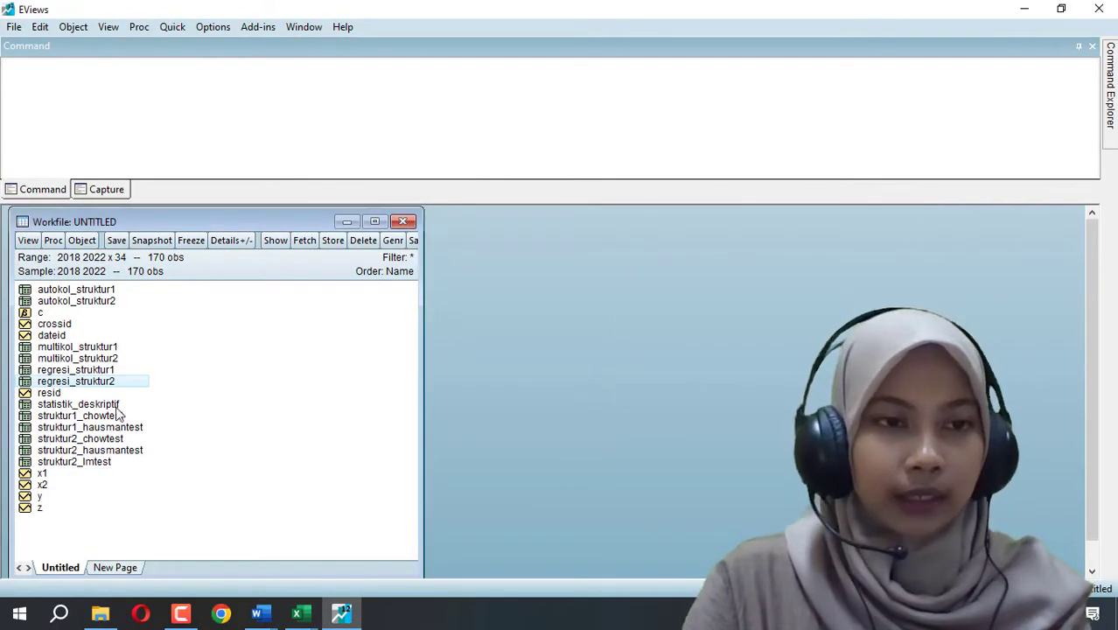
pyautogui.click(93, 358)
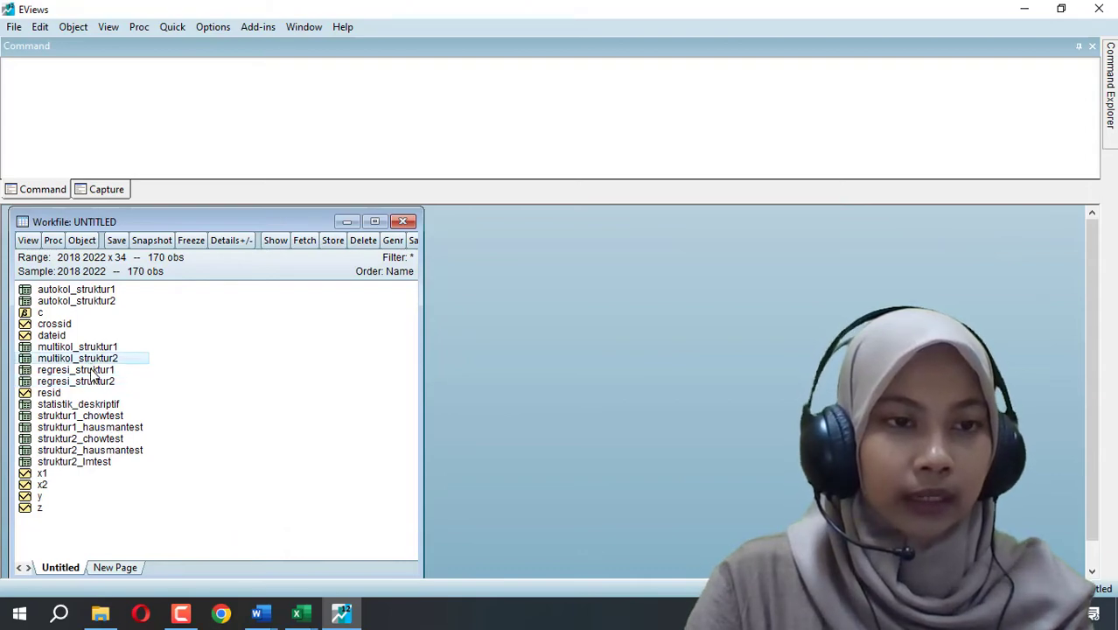
pyautogui.doubleClick(91, 371)
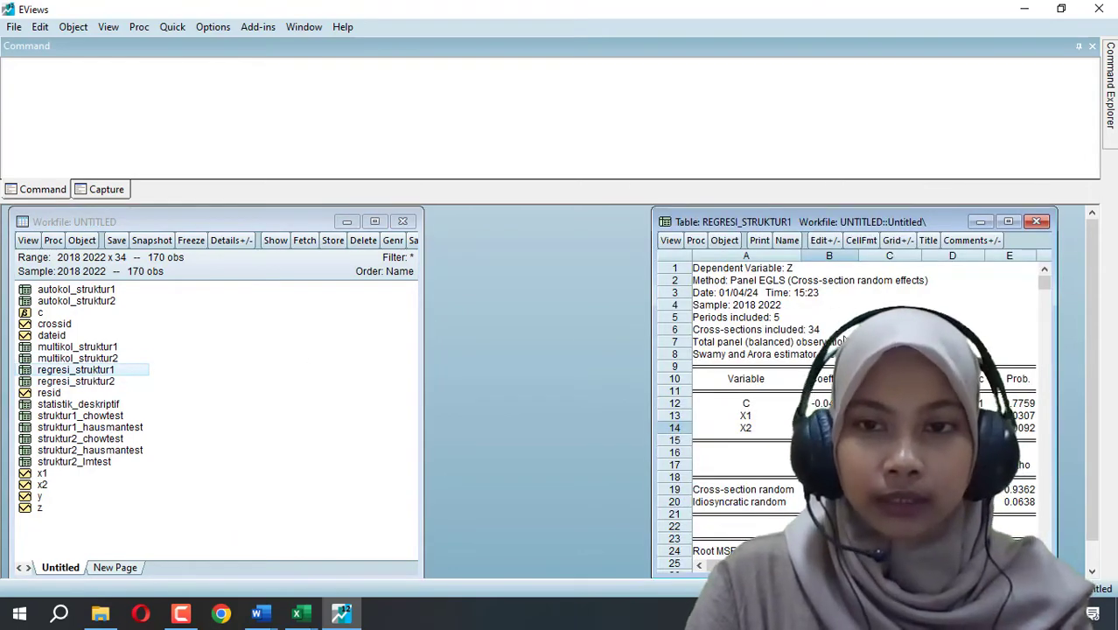
# Copy the X1 standard error from regresi_struktur1 and paste 0.001110 into Excel cell D2 under Std. Error (Sa)
pyautogui.click(831, 415)
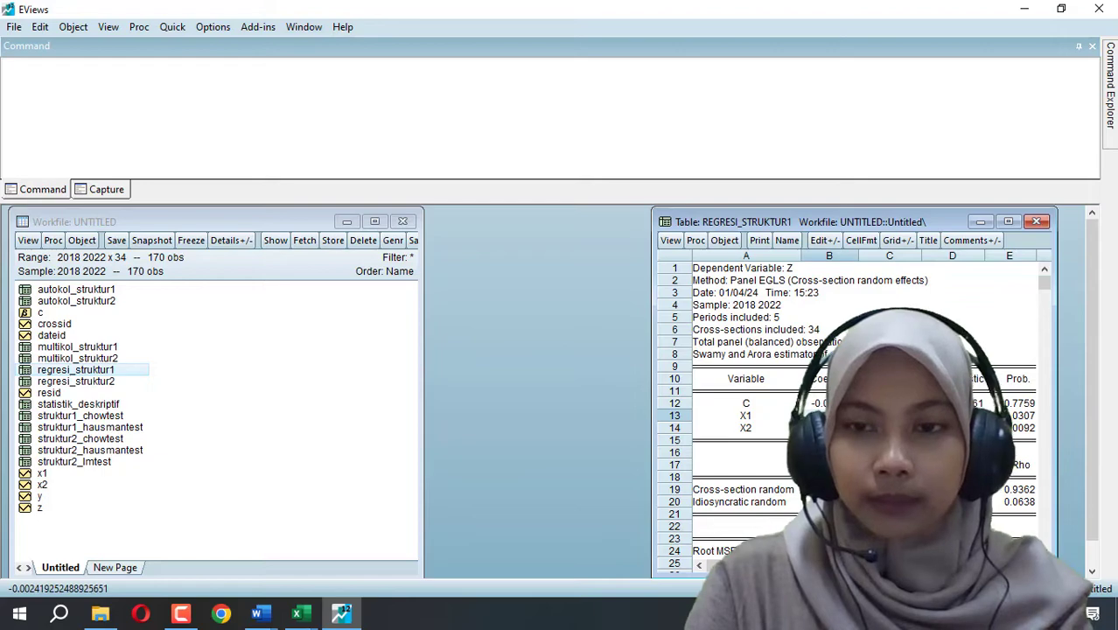
pyautogui.click(890, 415)
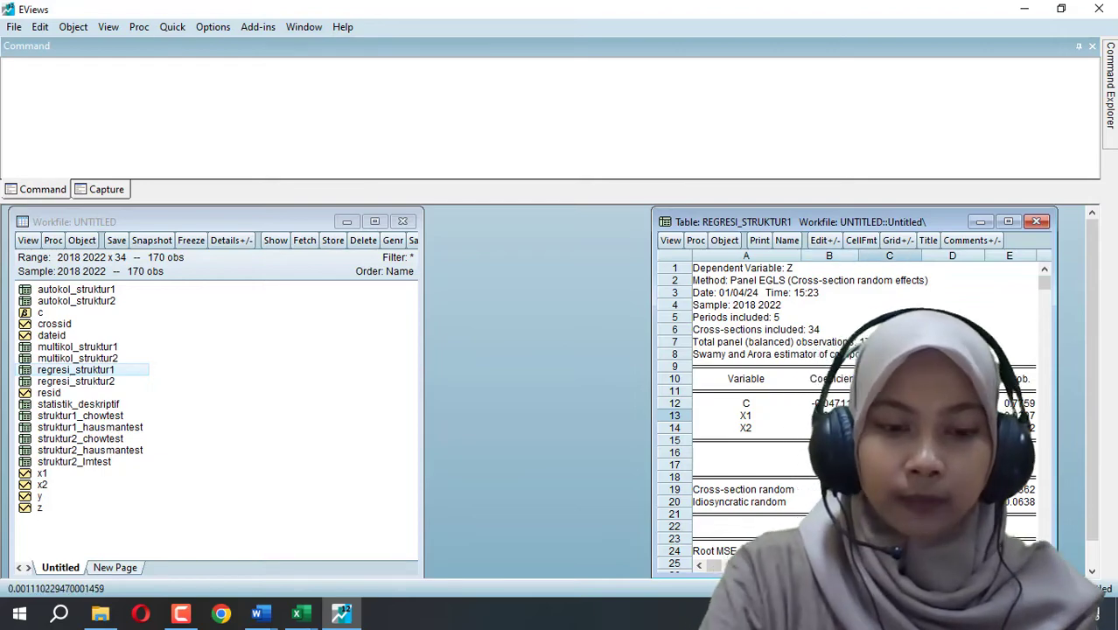
pyautogui.hotkey('ctrl', 'c')
pyautogui.press('Return')
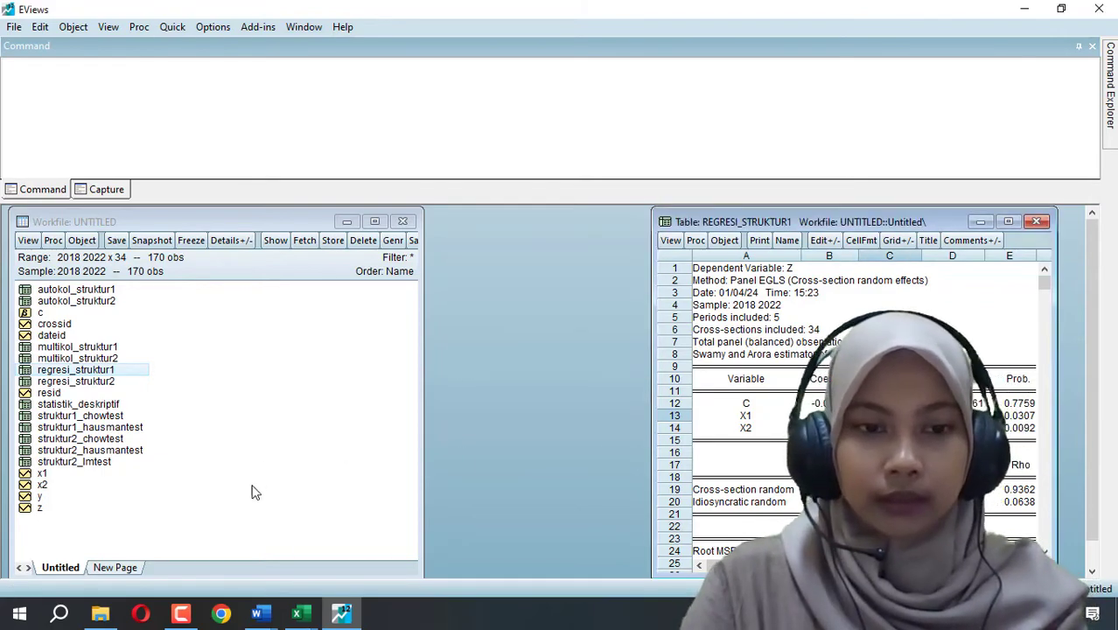
pyautogui.moveTo(297, 613)
pyautogui.click(366, 570)
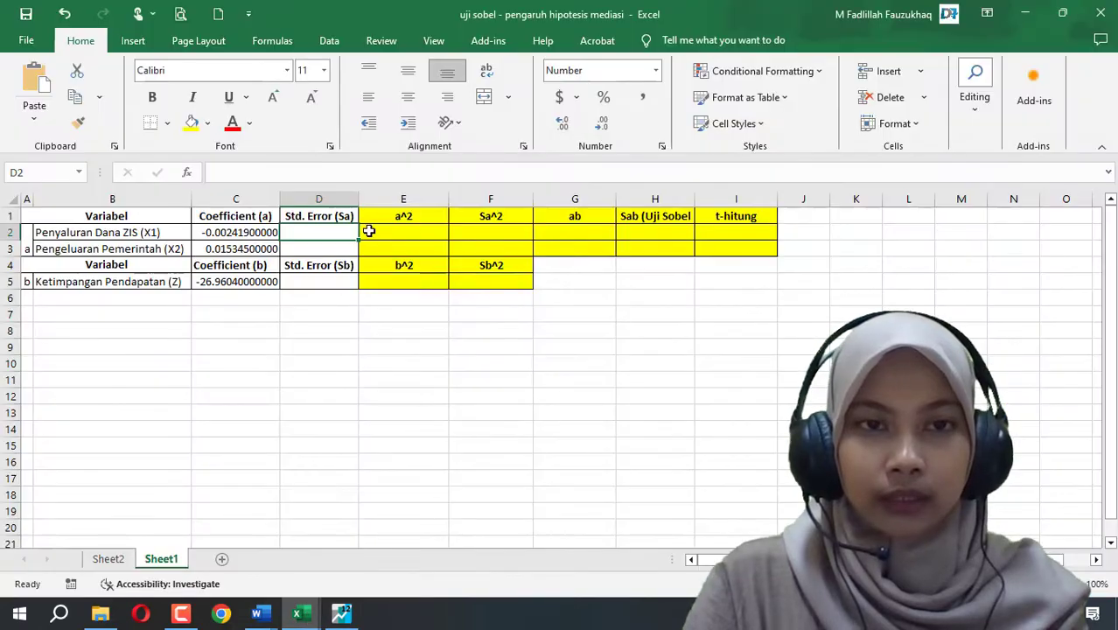
pyautogui.doubleClick(333, 231)
pyautogui.hotkey('ctrl', 'v')
pyautogui.press('Return')
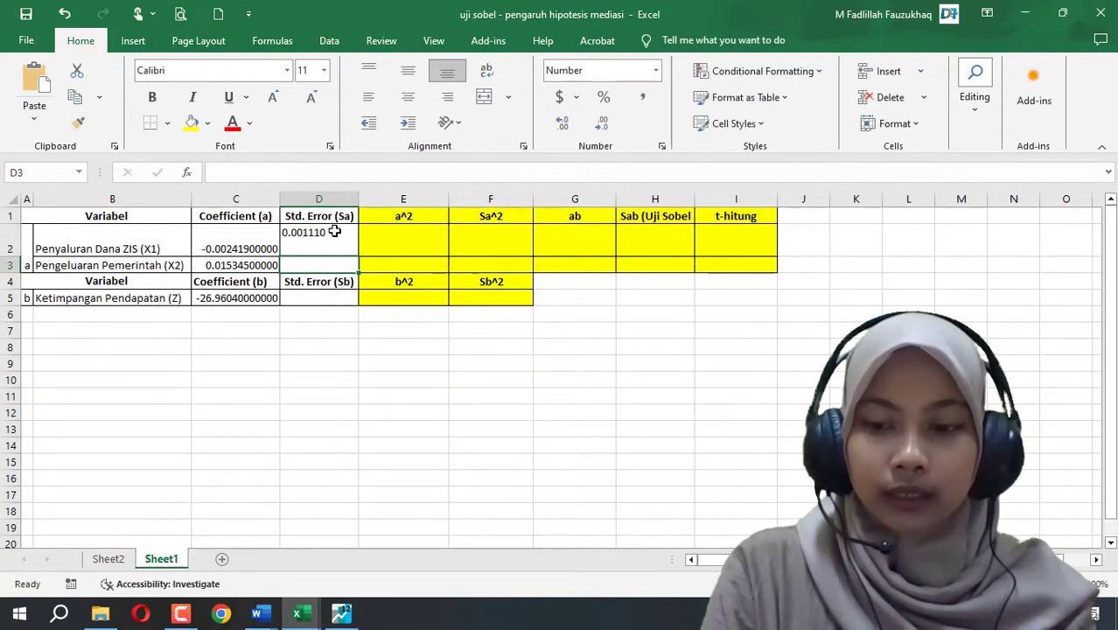
# Remove the trailing line break from the X1 standard error in cell D2 so it reads as a number
pyautogui.click(333, 231)
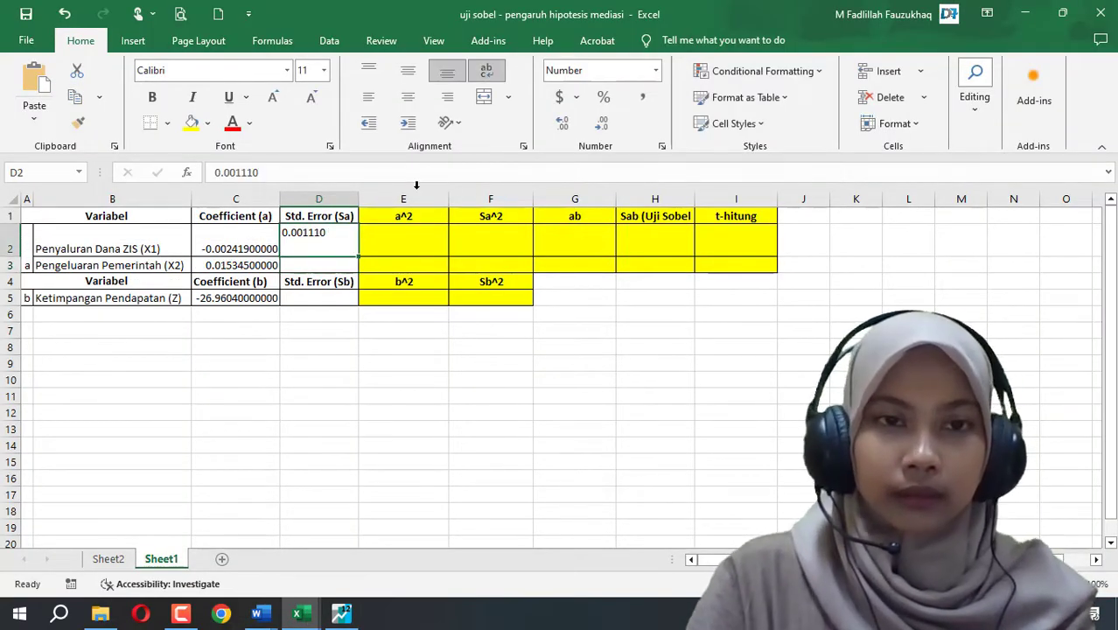
pyautogui.doubleClick(319, 251)
pyautogui.press('BackSpace')
pyautogui.press('Return')
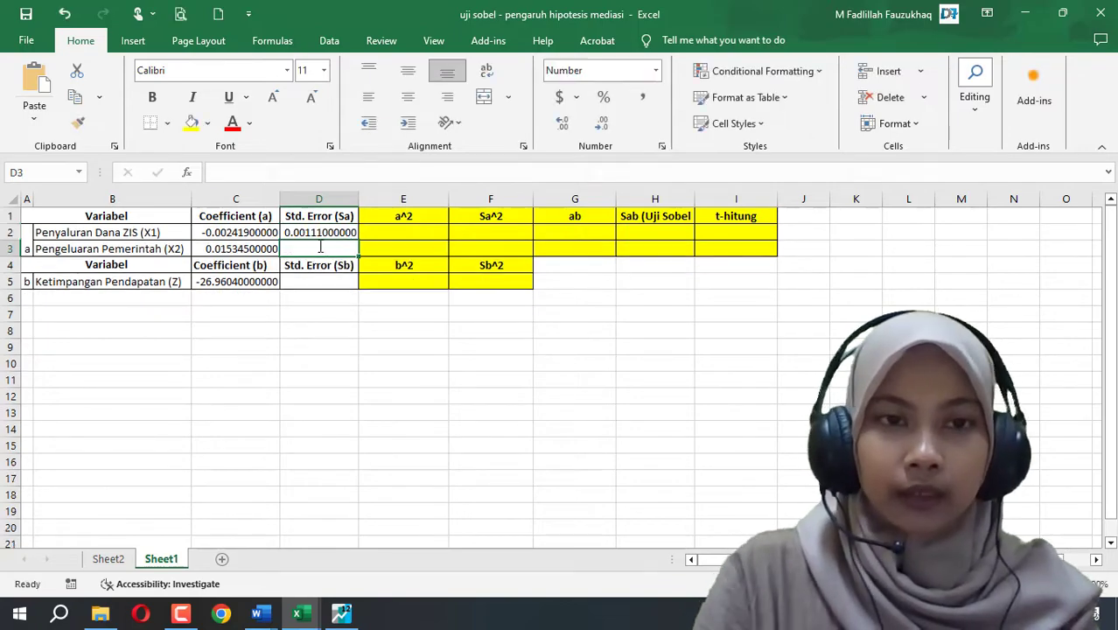
# Switch to EViews and copy the X2 standard error from the regresi_struktur1 table
pyautogui.doubleClick(319, 249)
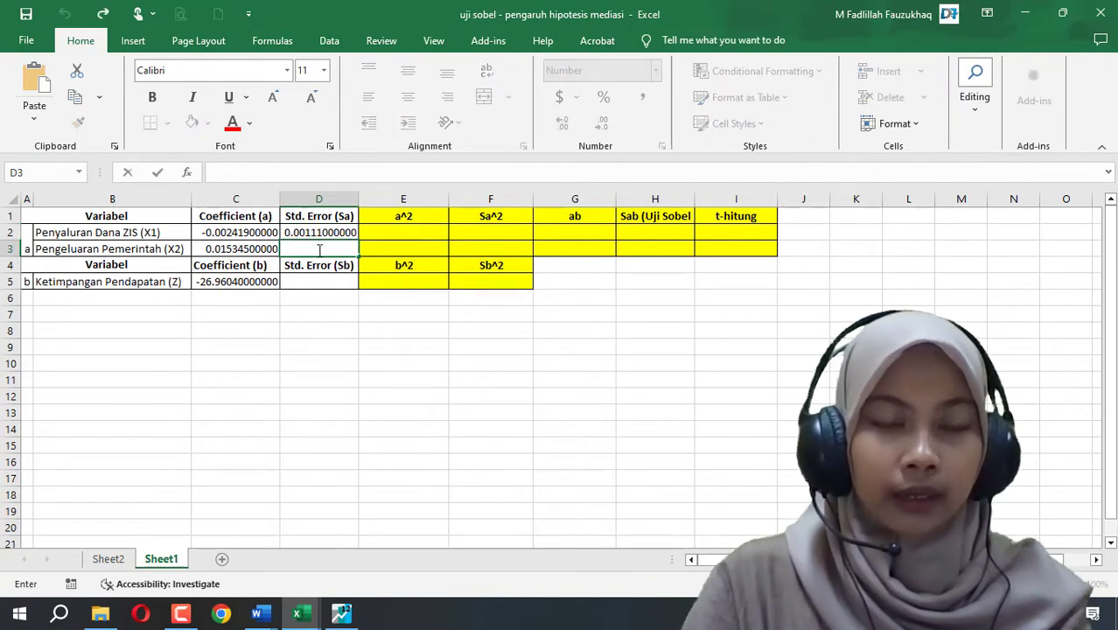
pyautogui.click(341, 614)
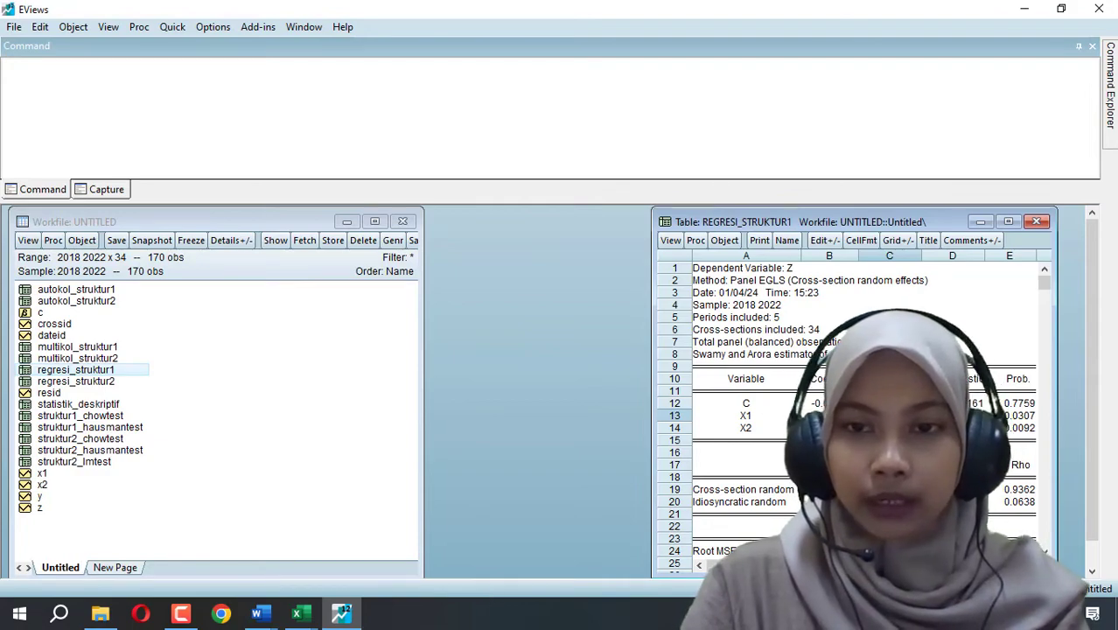
pyautogui.click(890, 428)
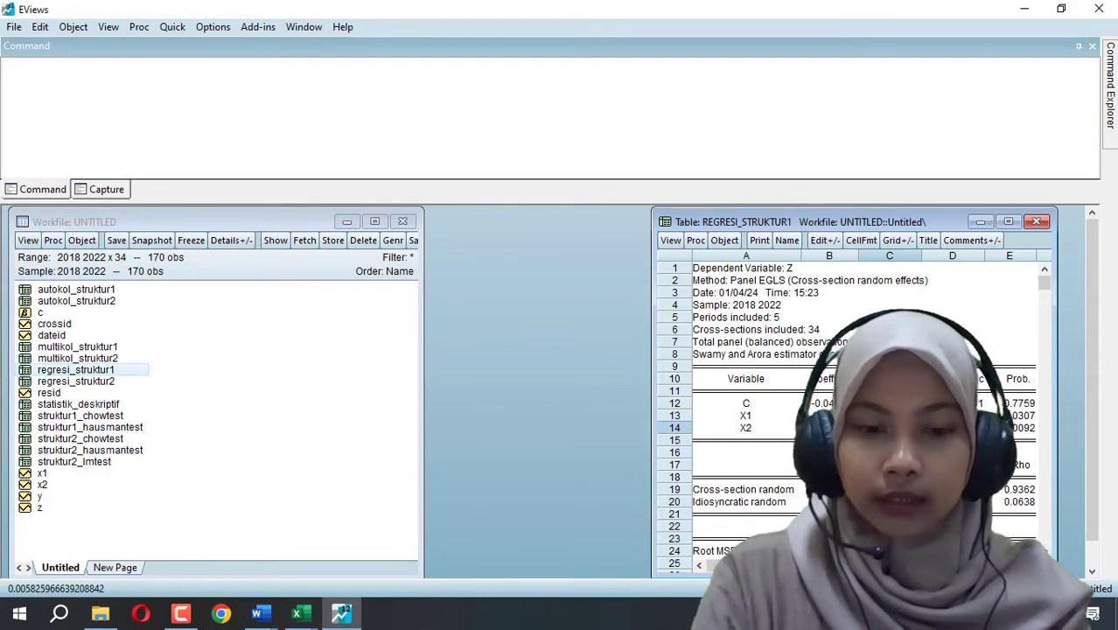
pyautogui.hotkey('ctrl', 'c')
pyautogui.press('Return')
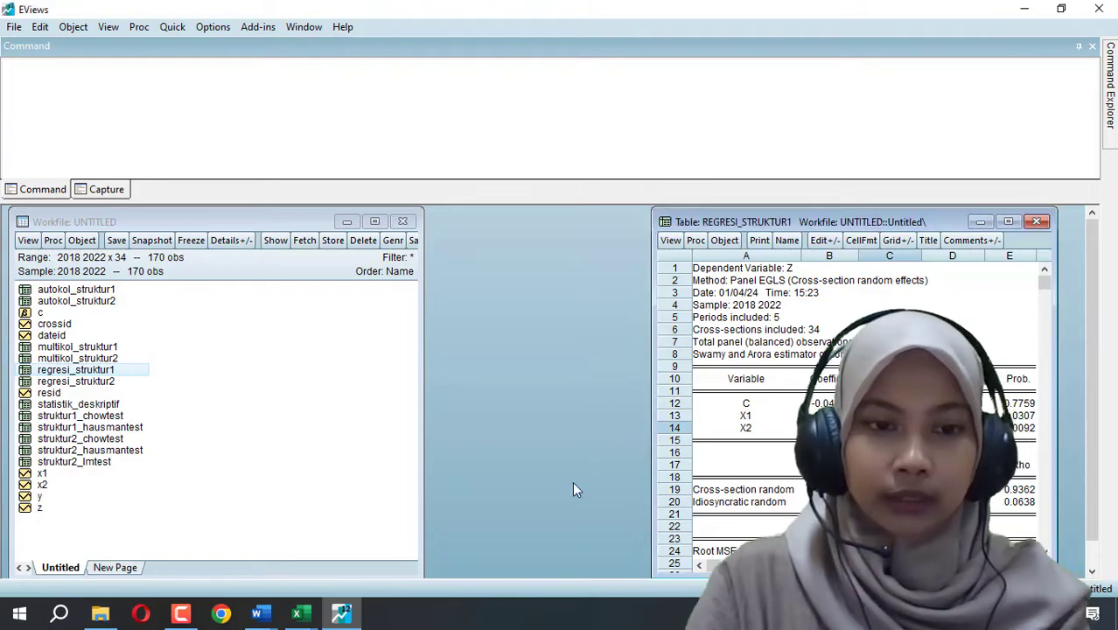
# Return to the uji sobel workbook in Excel and paste 0.005826 into cell D3 under Std. Error (Sa)
pyautogui.click(301, 613)
pyautogui.click(249, 560)
pyautogui.click(306, 612)
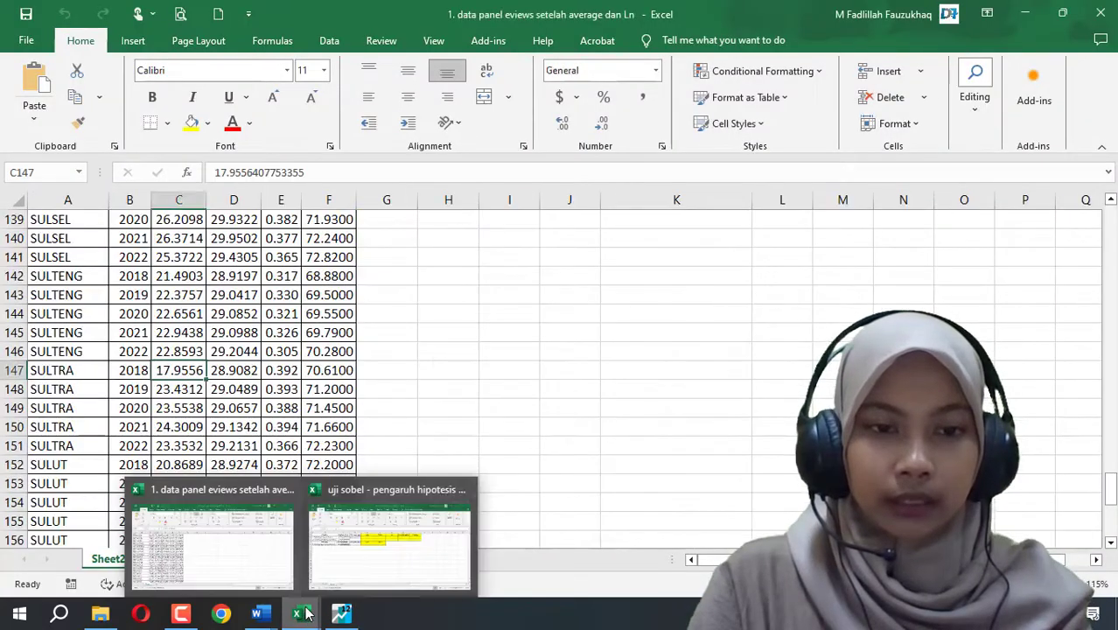
pyautogui.click(389, 543)
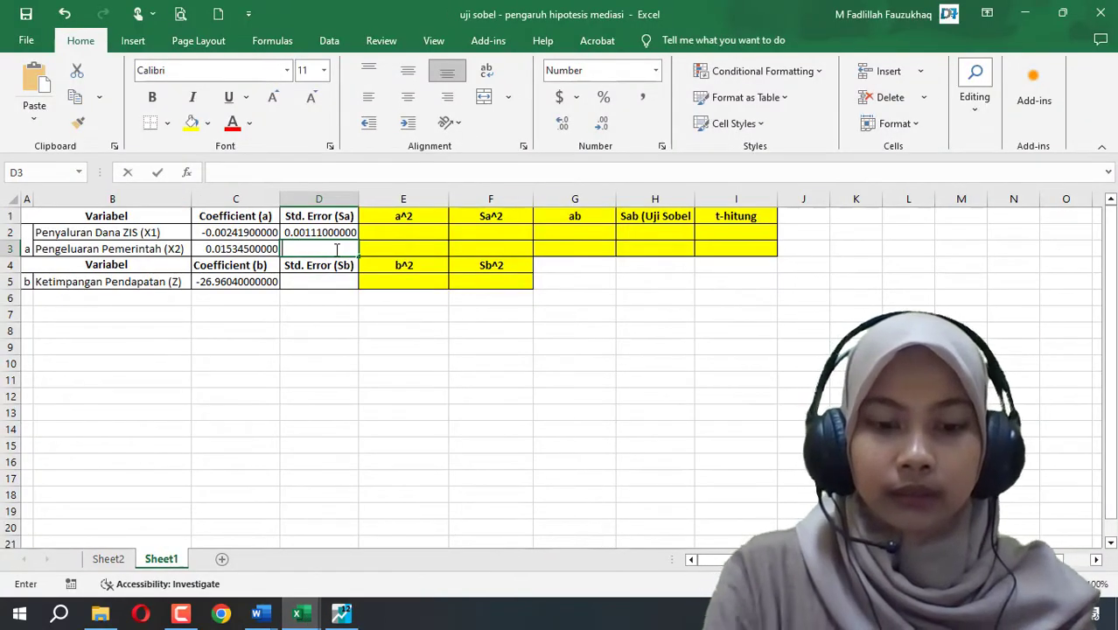
pyautogui.hotkey('ctrl', 'v')
pyautogui.press('Return')
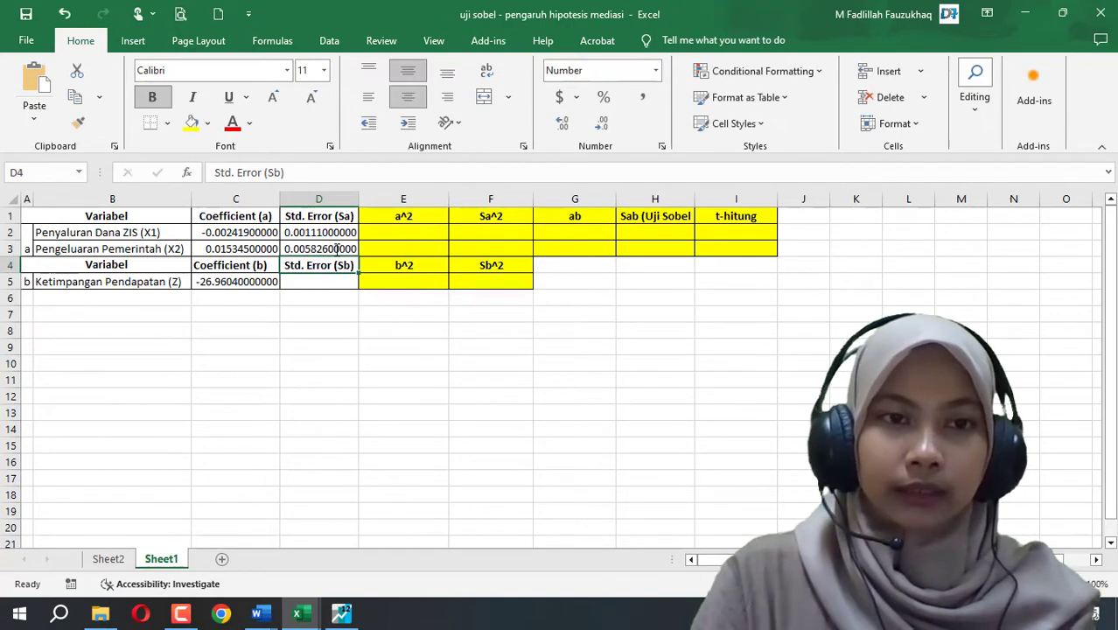
# Switch to EViews, close the regresi_struktur1 table and open regresi_struktur2 for the Z standard error
pyautogui.click(295, 276)
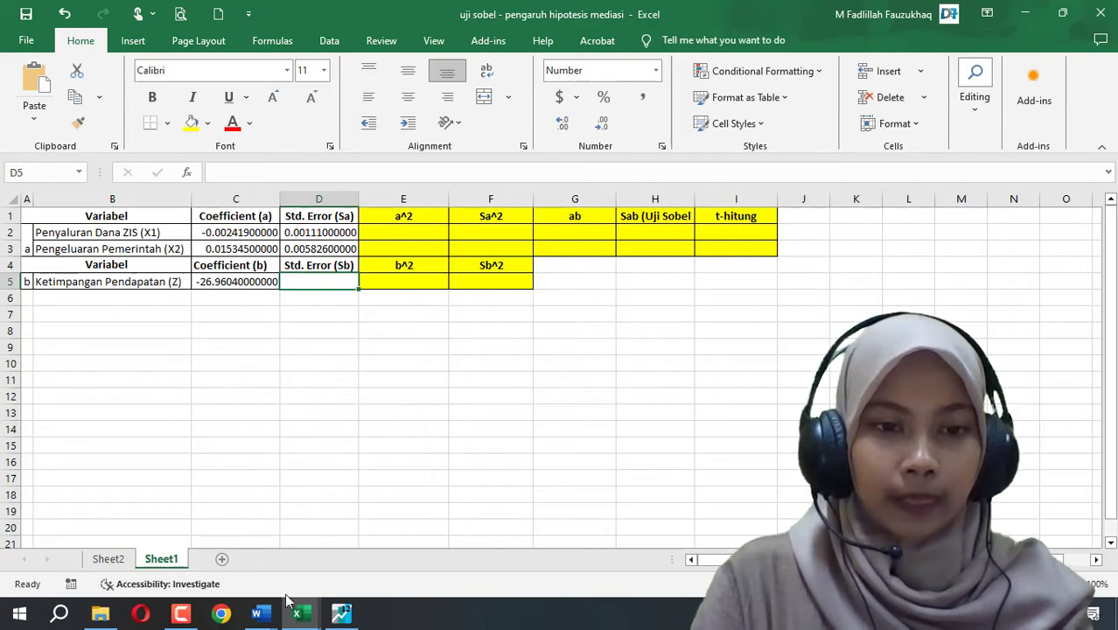
pyautogui.click(341, 614)
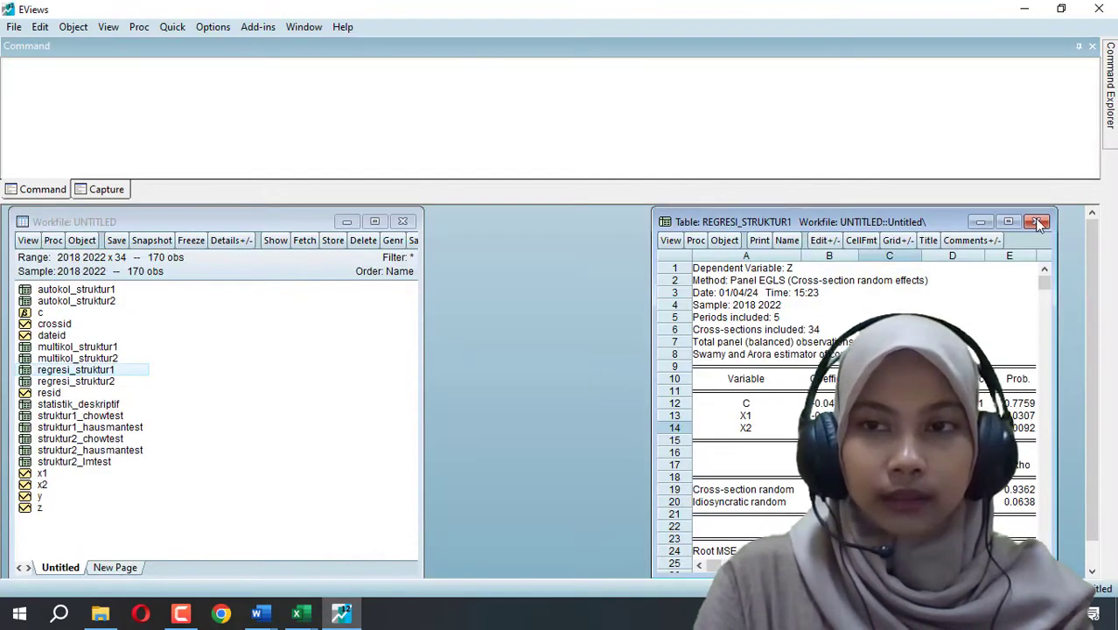
pyautogui.click(1039, 222)
pyautogui.click(96, 384)
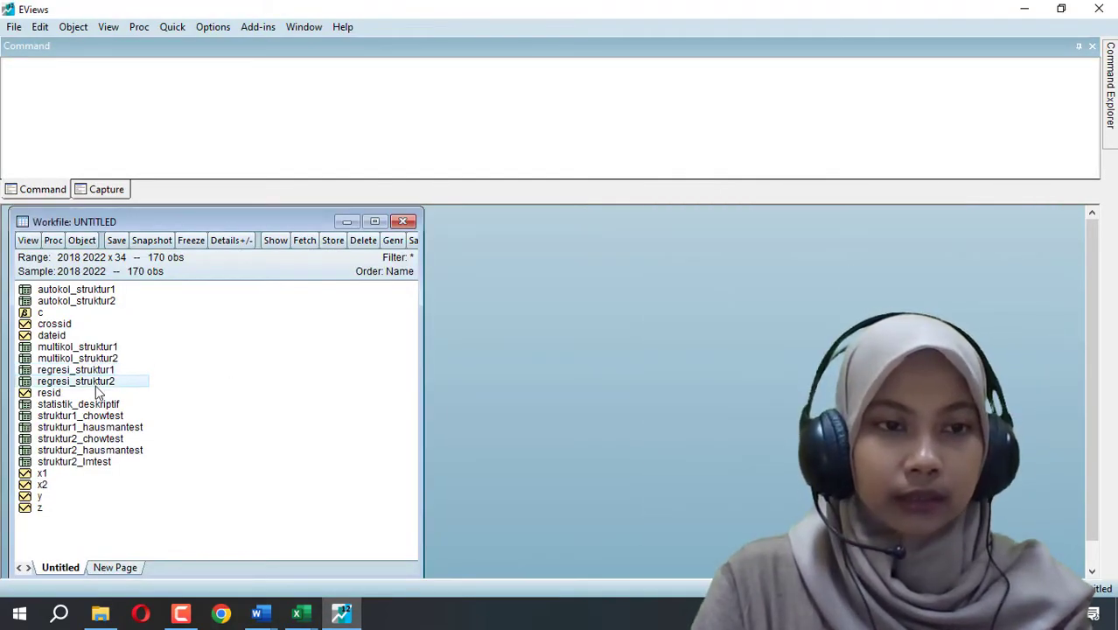
pyautogui.doubleClick(97, 382)
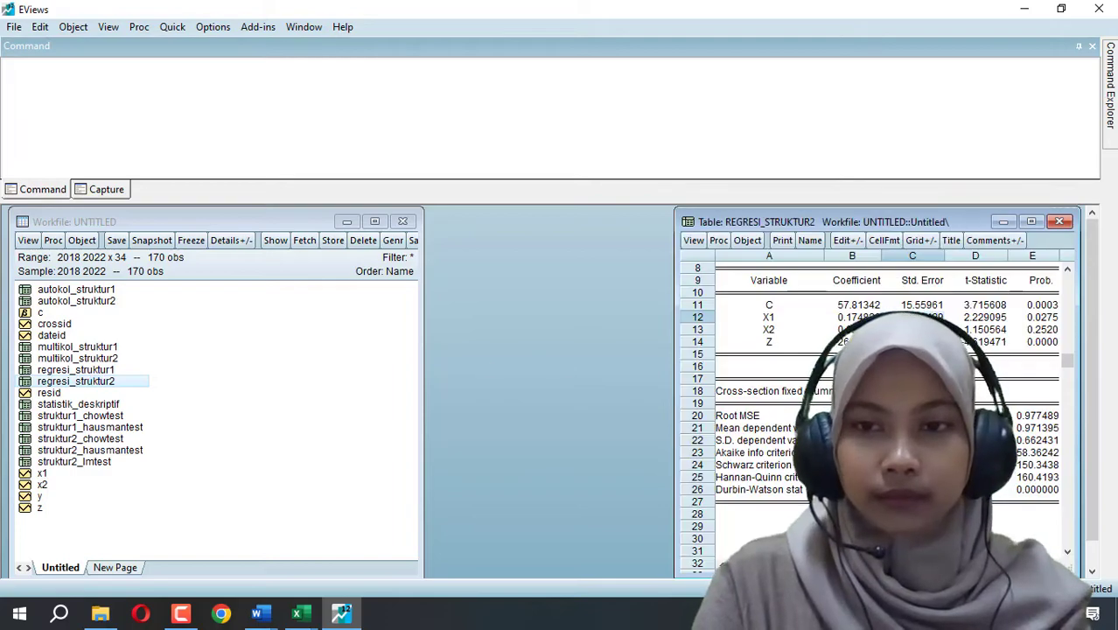
# Copy the Z standard error as displayed from regresi_struktur2 and paste 5.836252 into Excel cell D5 under Std. Error (Sb)
pyautogui.click(912, 342)
pyautogui.hotkey('ctrl', 'c')
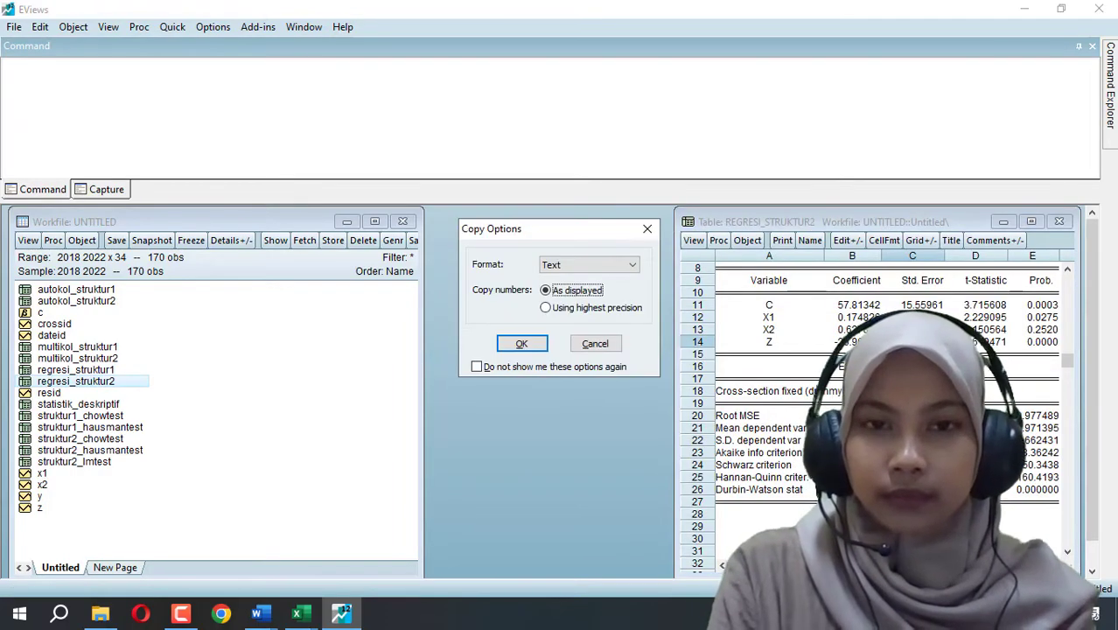
pyautogui.press('Return')
pyautogui.moveTo(298, 615)
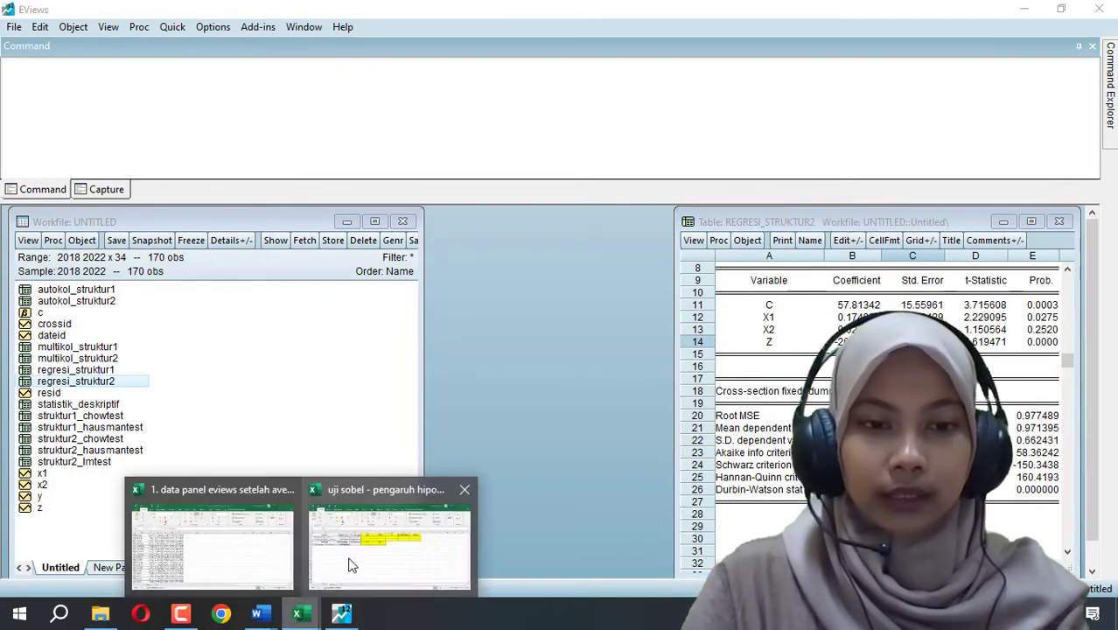
pyautogui.click(349, 560)
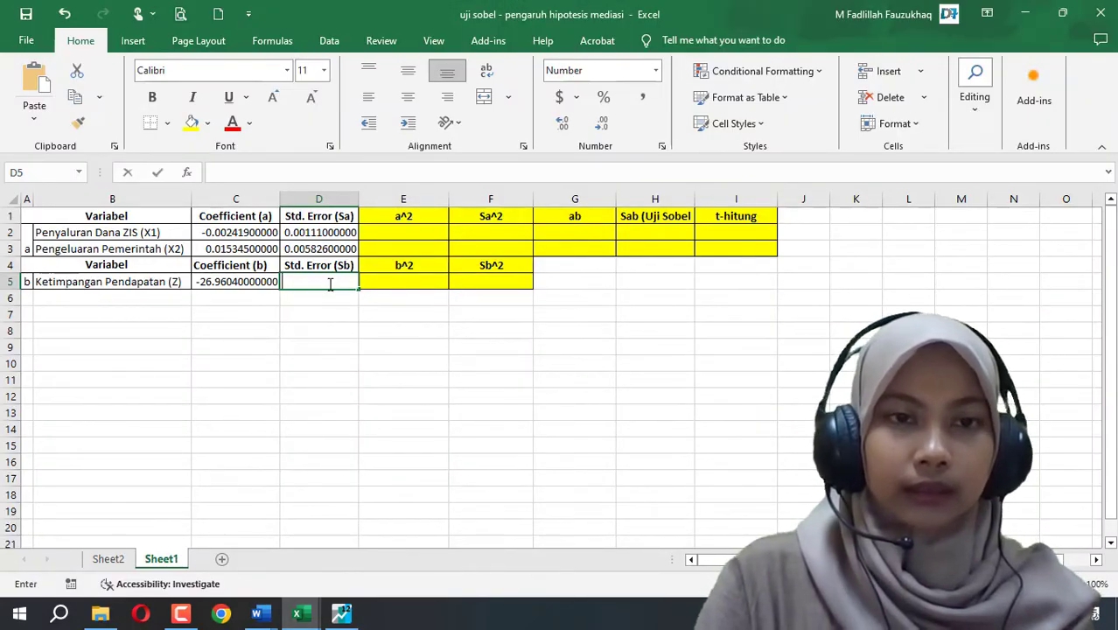
pyautogui.hotkey('ctrl', 'v')
pyautogui.press('Return')
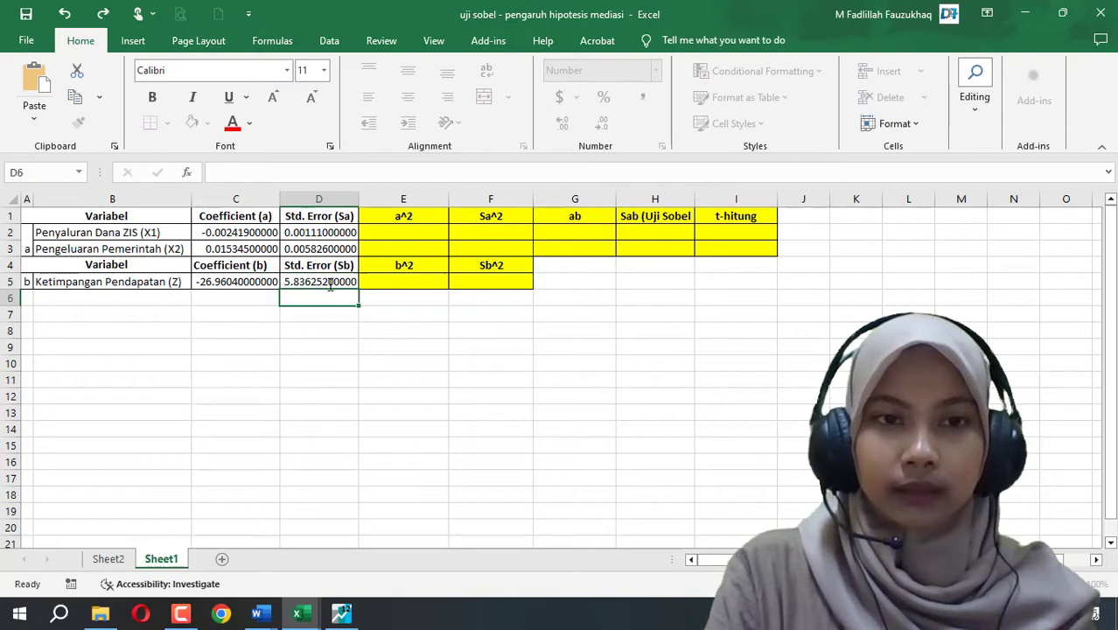
pyautogui.click(304, 336)
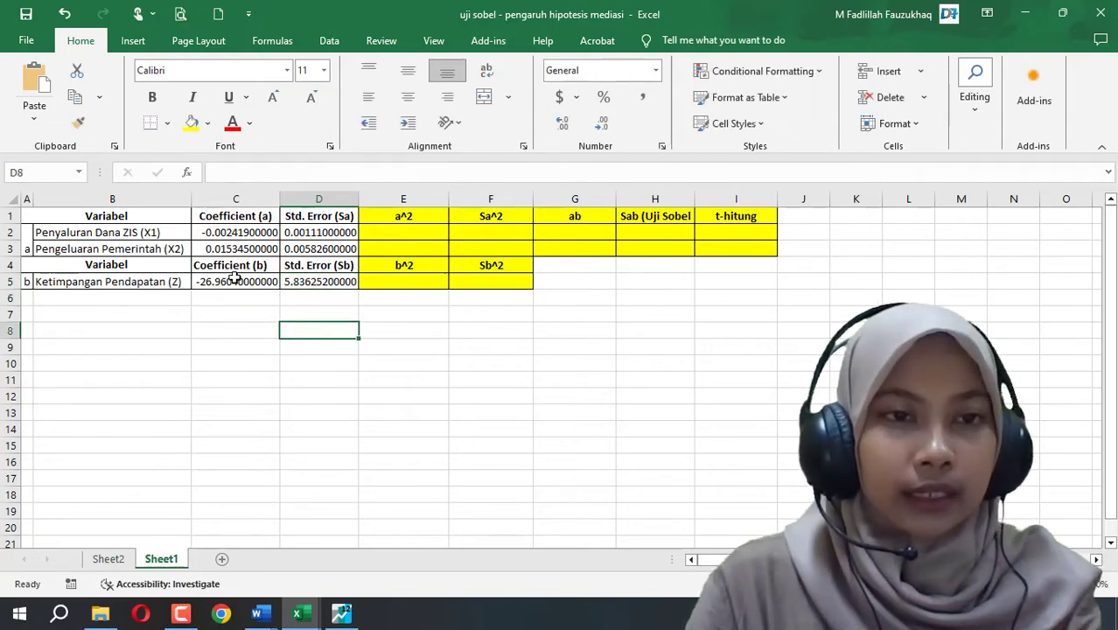
pyautogui.click(326, 217)
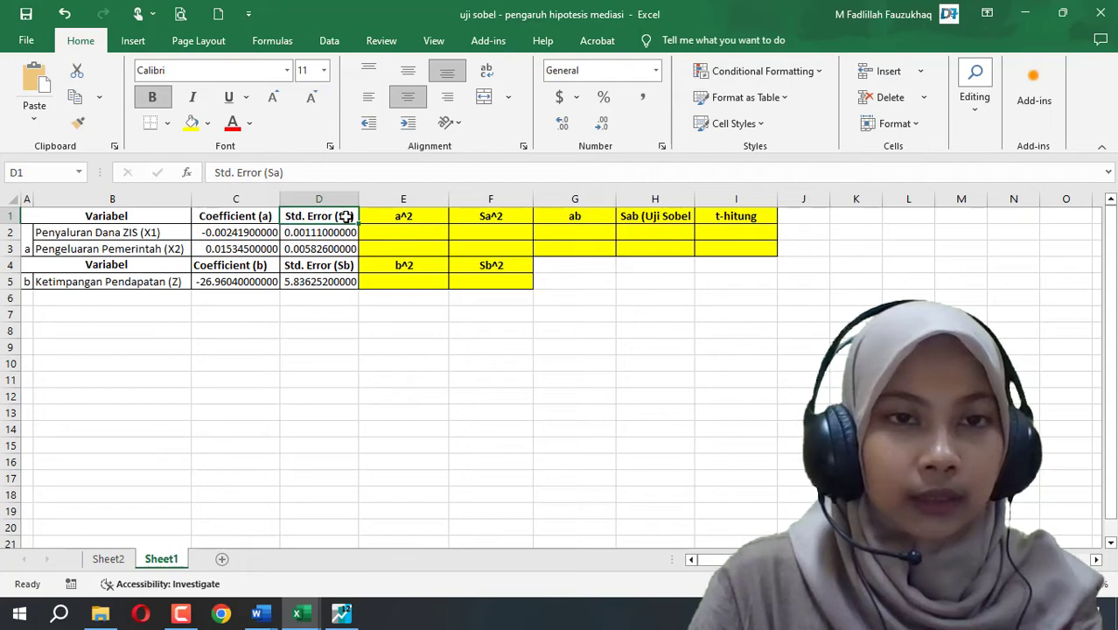
pyautogui.doubleClick(347, 216)
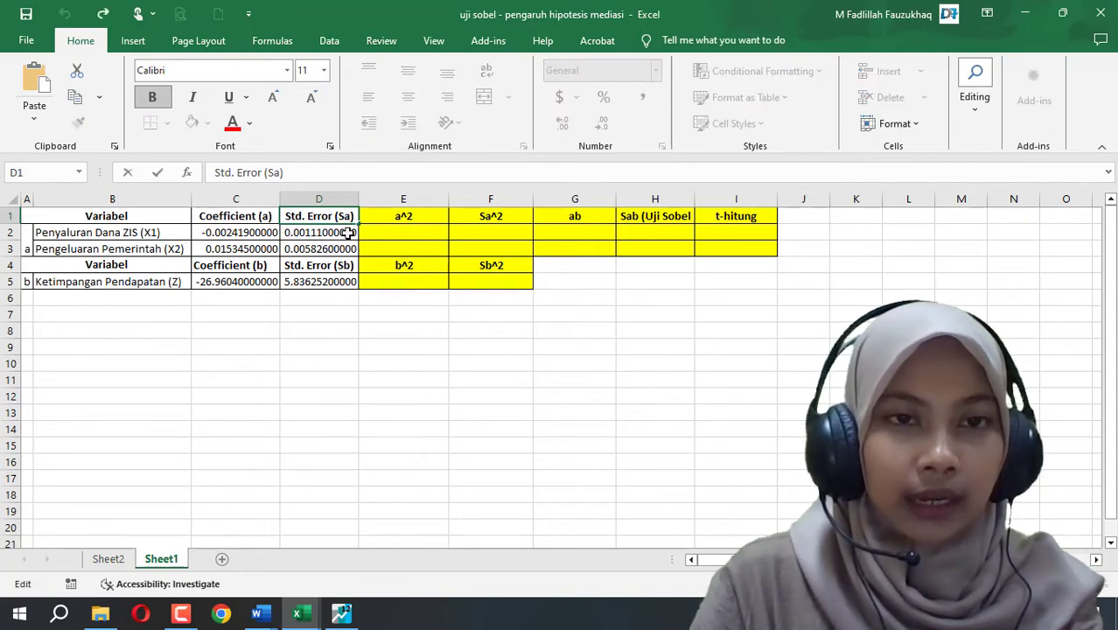
pyautogui.click(187, 234)
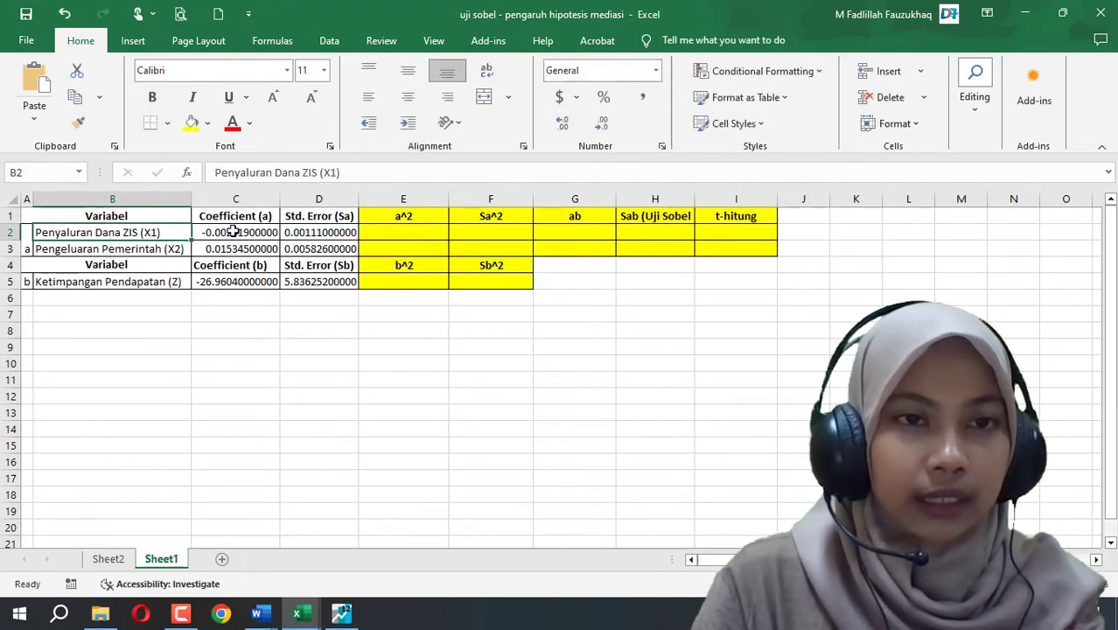
# Change the label beside the X1 and X2 rows in column A to "Struktur 1" and autofit that column's width
pyautogui.click(28, 250)
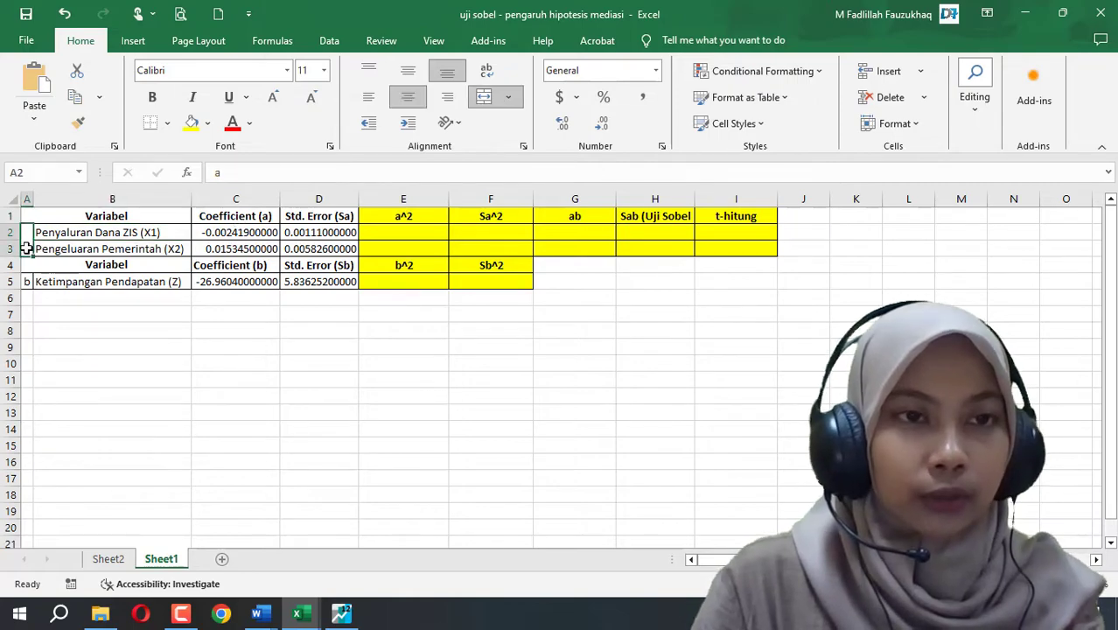
pyautogui.click(225, 174)
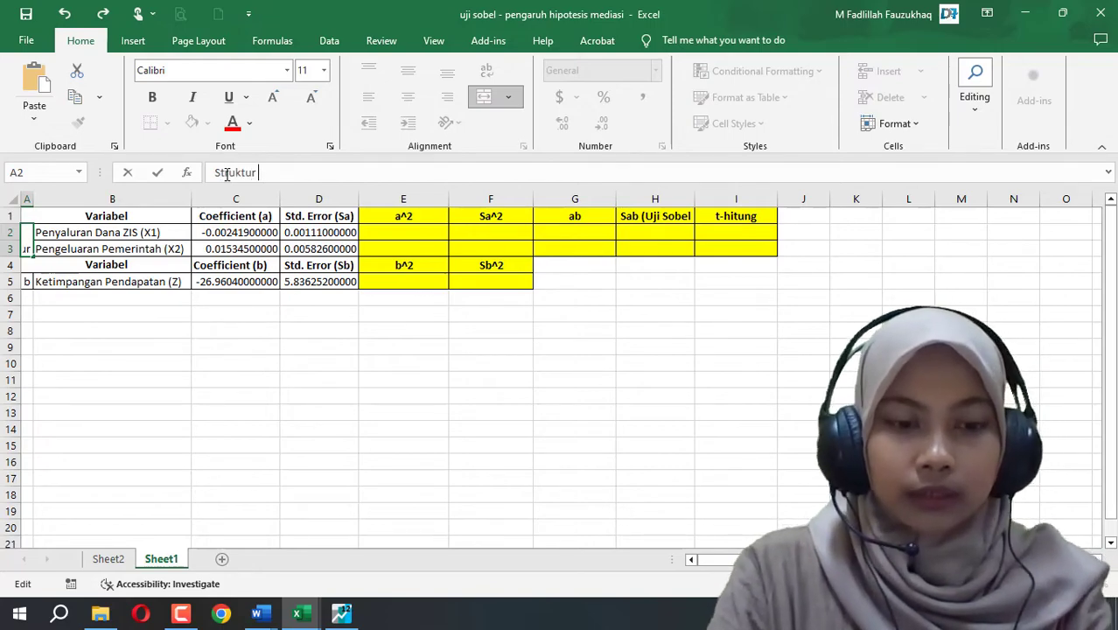
pyautogui.press('Return')
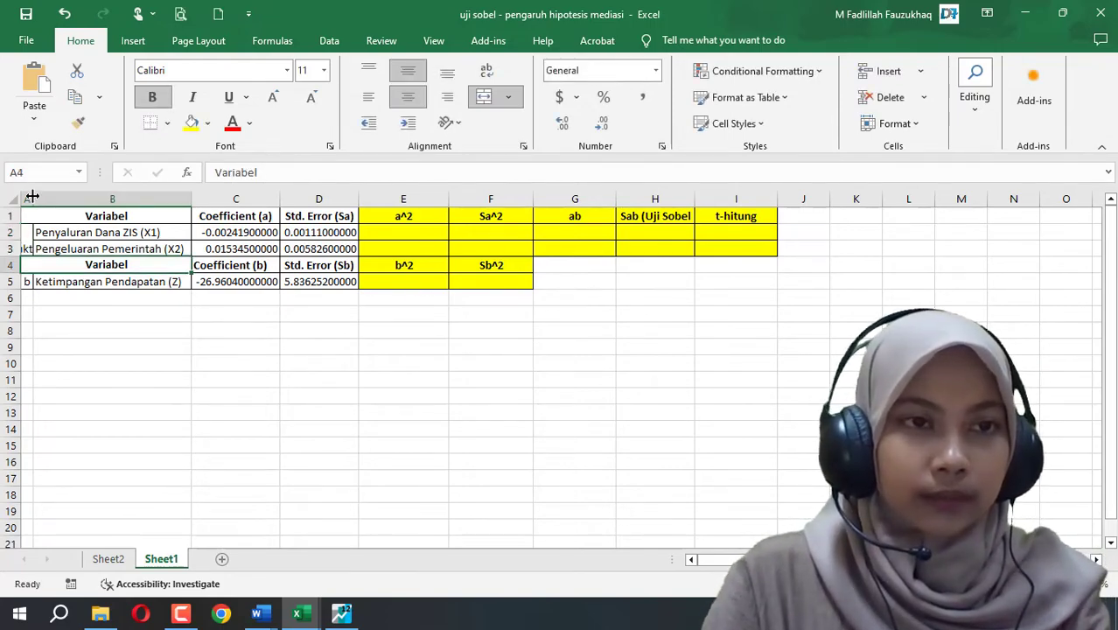
pyautogui.doubleClick(32, 197)
# Replace the label in cell A5 beside the Ketimpangan Pendapatan (Z) row with "Struktur2"
pyautogui.click(38, 286)
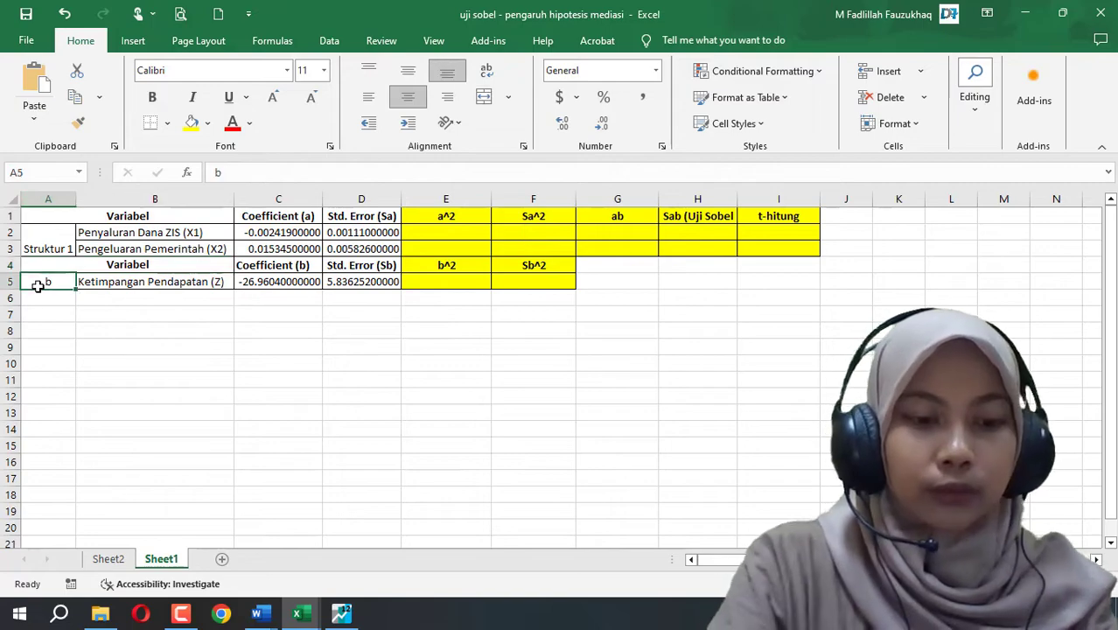
pyautogui.write('Struktur2')
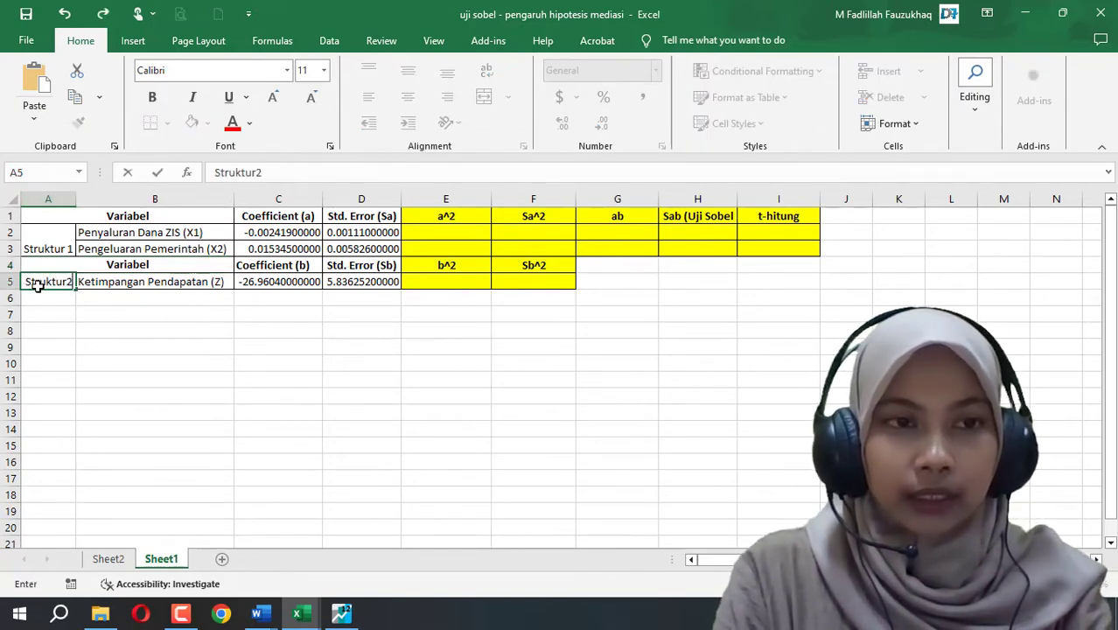
pyautogui.press('Return')
pyautogui.click(177, 316)
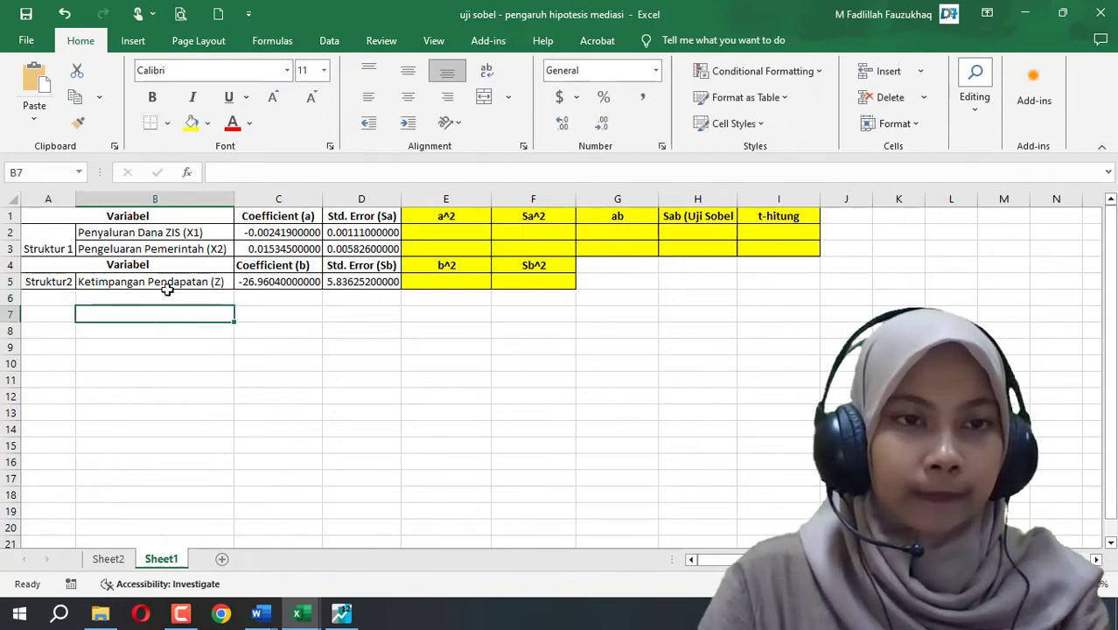
pyautogui.moveTo(158, 237); pyautogui.dragTo(158, 252)
pyautogui.click(178, 232)
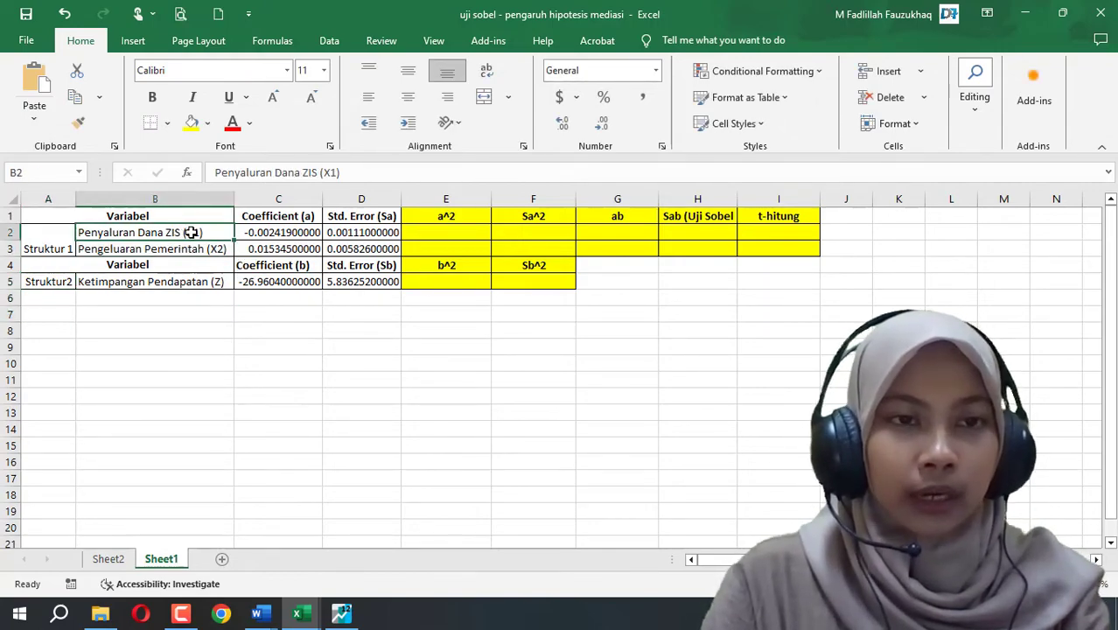
pyautogui.click(209, 249)
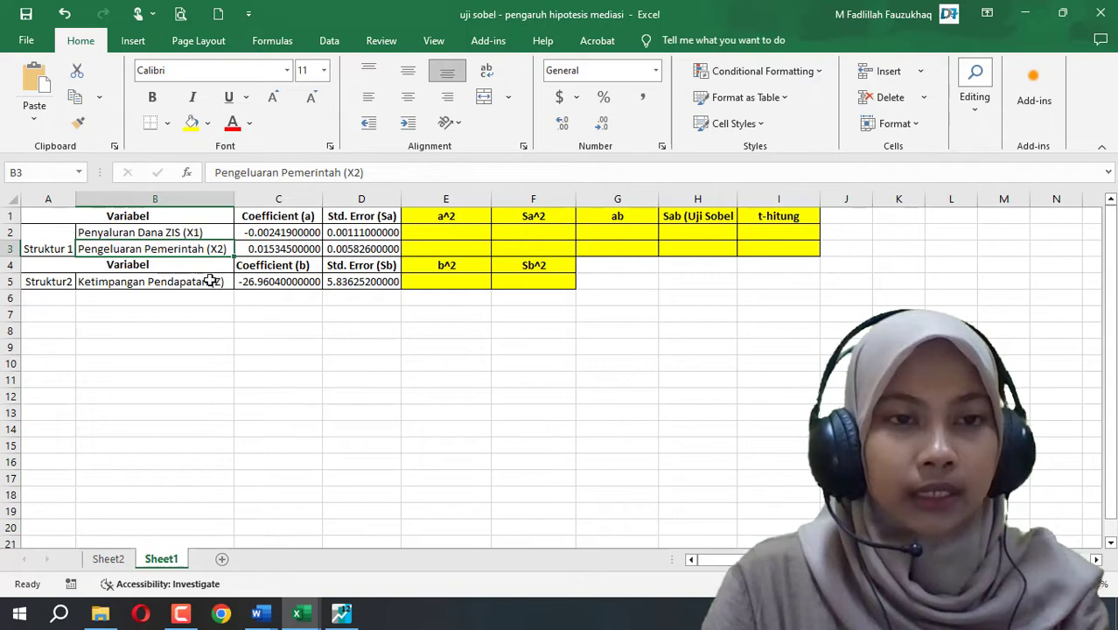
pyautogui.click(210, 281)
pyautogui.click(215, 323)
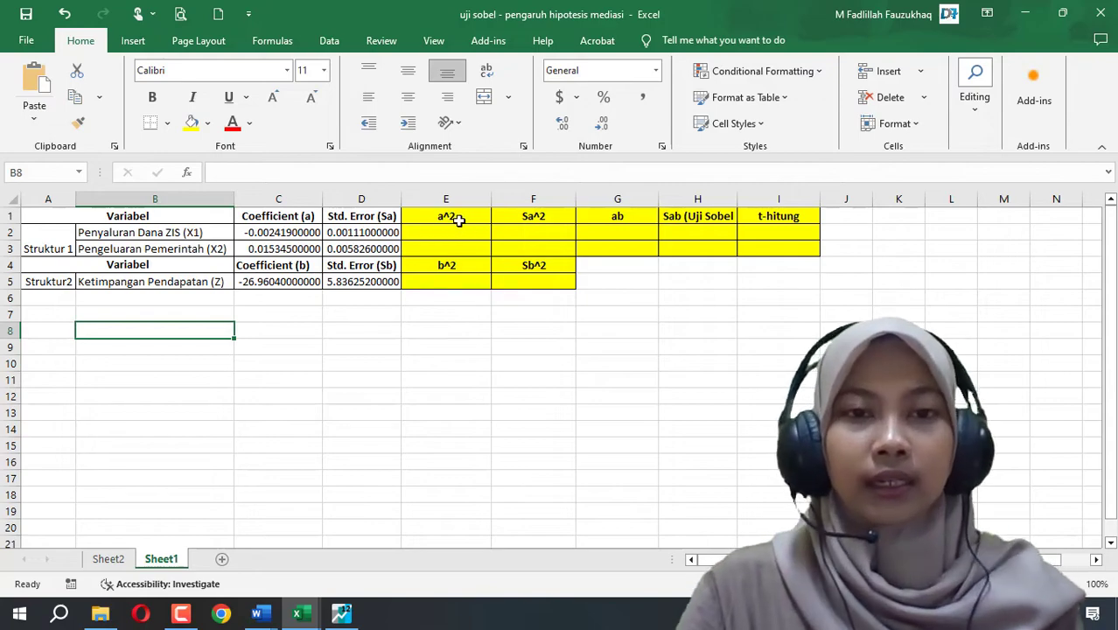
pyautogui.moveTo(459, 220); pyautogui.dragTo(591, 280)
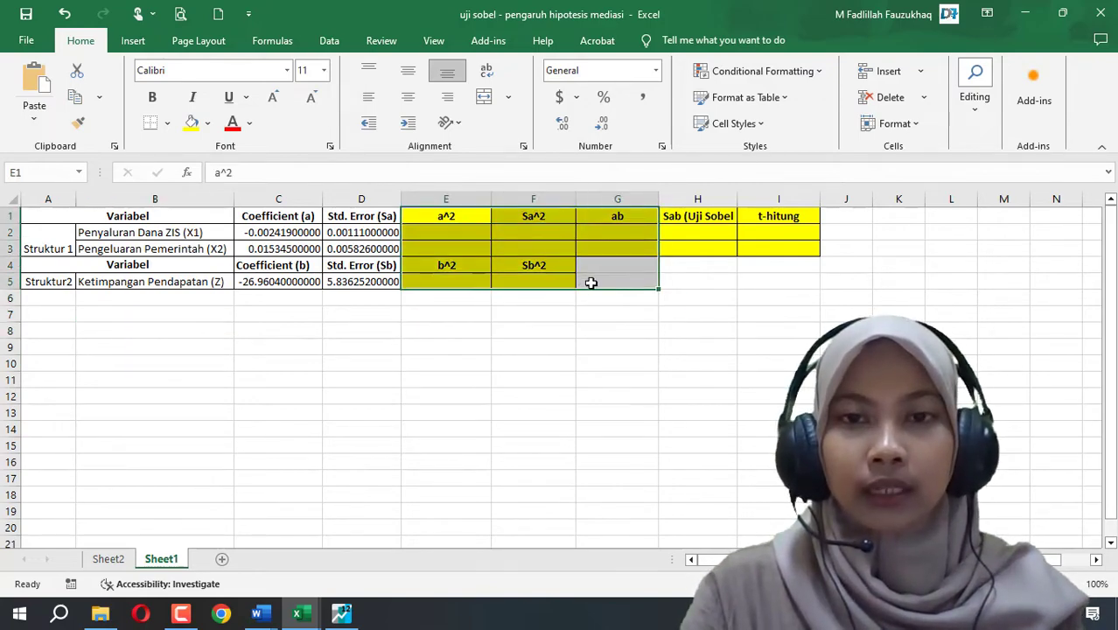
pyautogui.moveTo(685, 212); pyautogui.dragTo(691, 265)
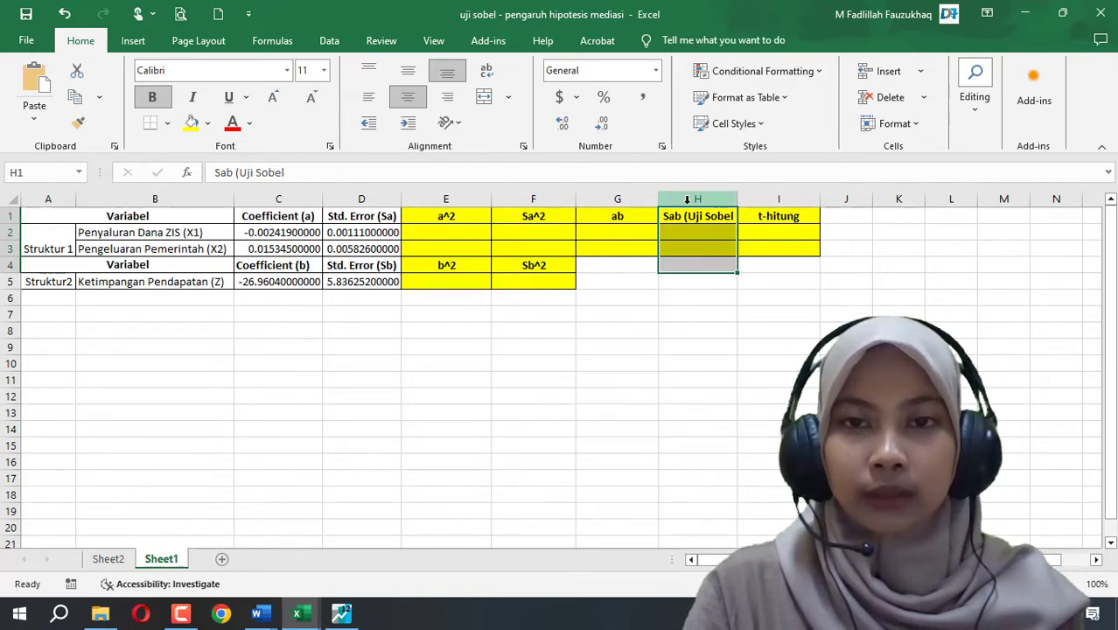
# Add the missing closing parenthesis to the header in cell H1 so it reads "Sab (Uji Sobel)"
pyautogui.click(687, 218)
pyautogui.click(572, 172)
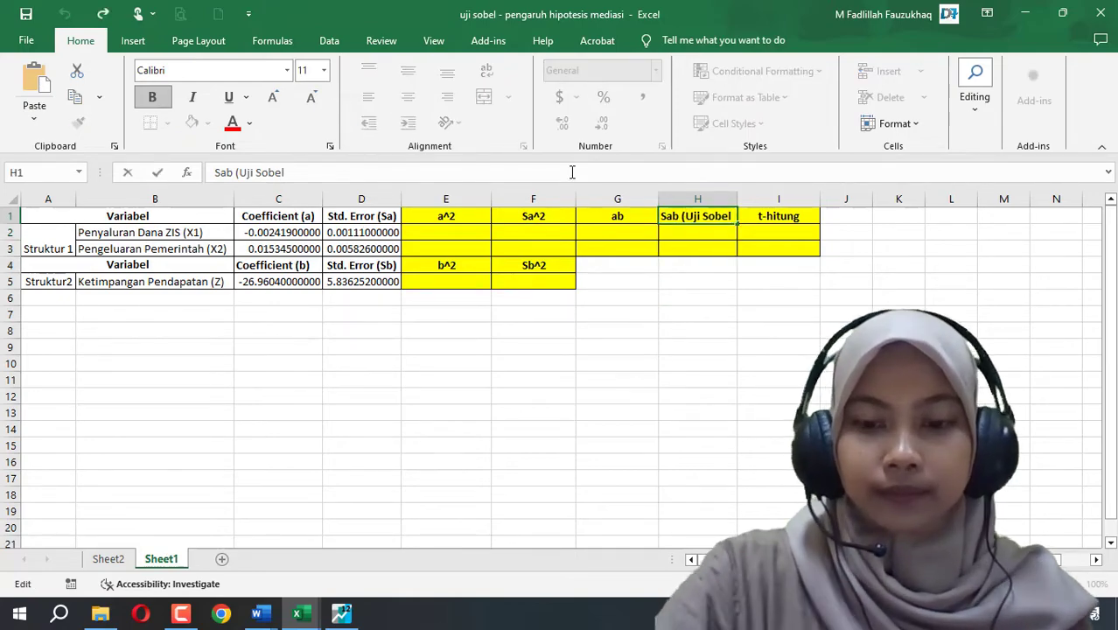
pyautogui.press('Return')
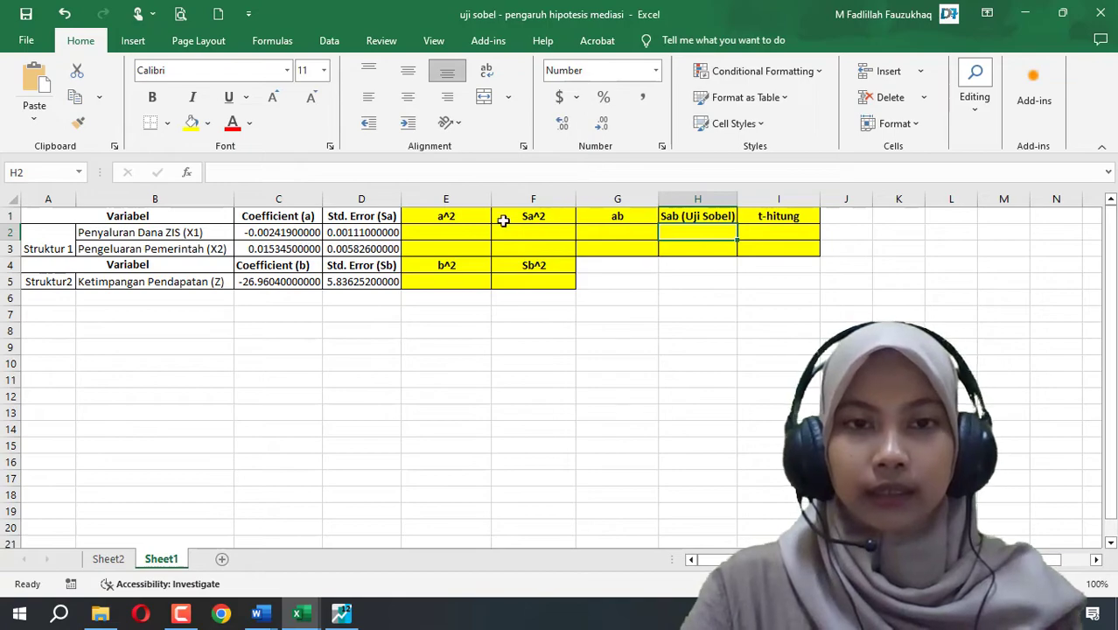
pyautogui.click(456, 229)
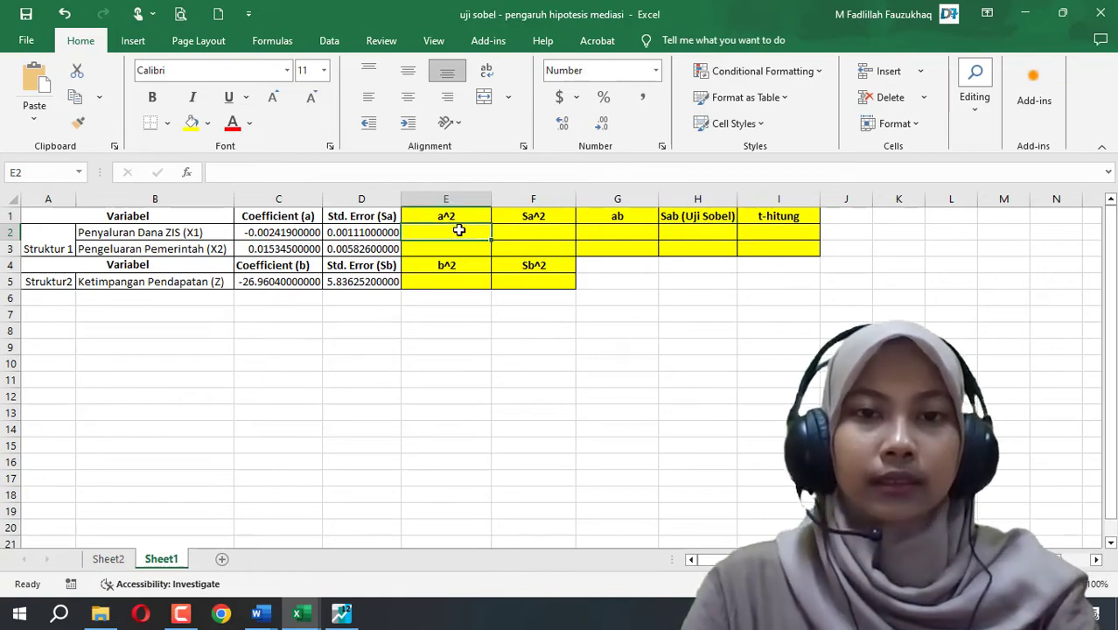
# Switch to the skripsi document in Word and review the Sab standard error formula and its variable definitions
pyautogui.moveTo(300, 617)
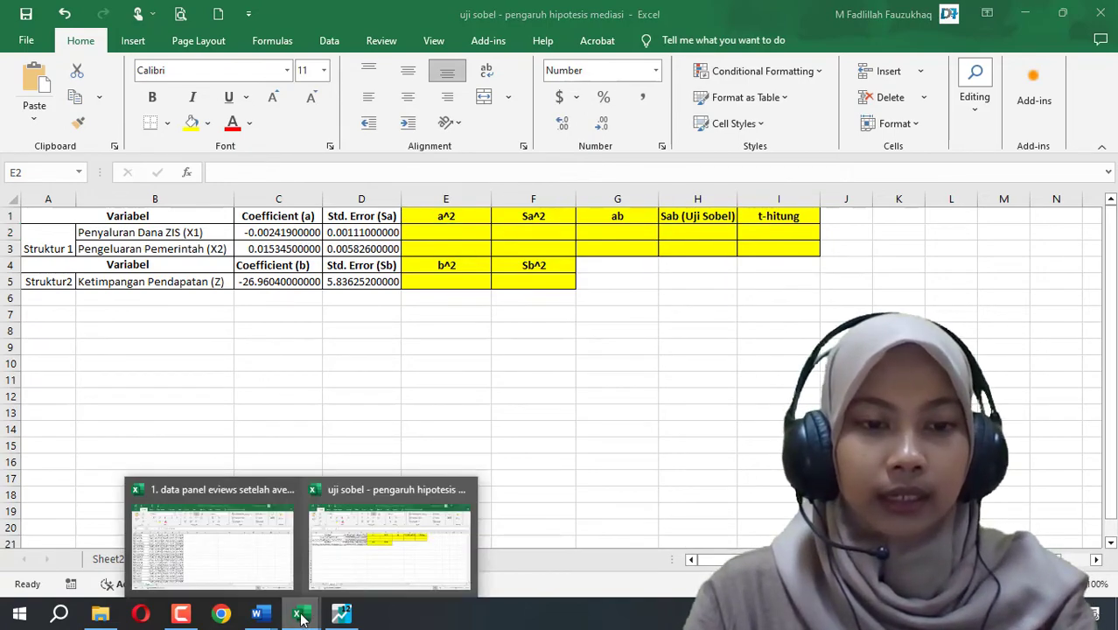
pyautogui.moveTo(259, 615)
pyautogui.click(210, 546)
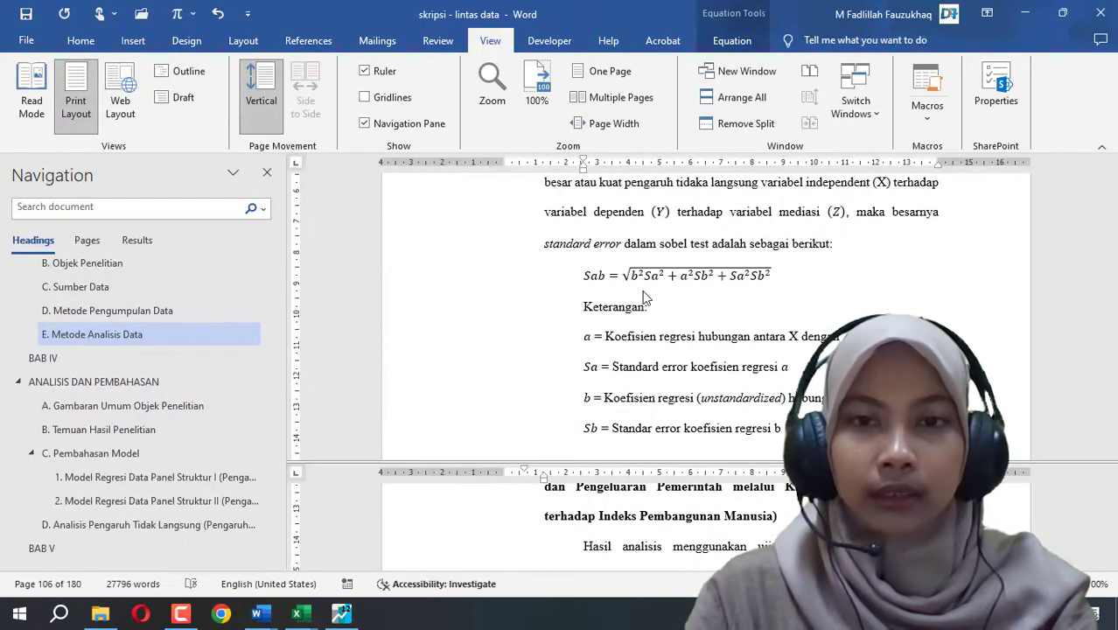
pyautogui.click(604, 307)
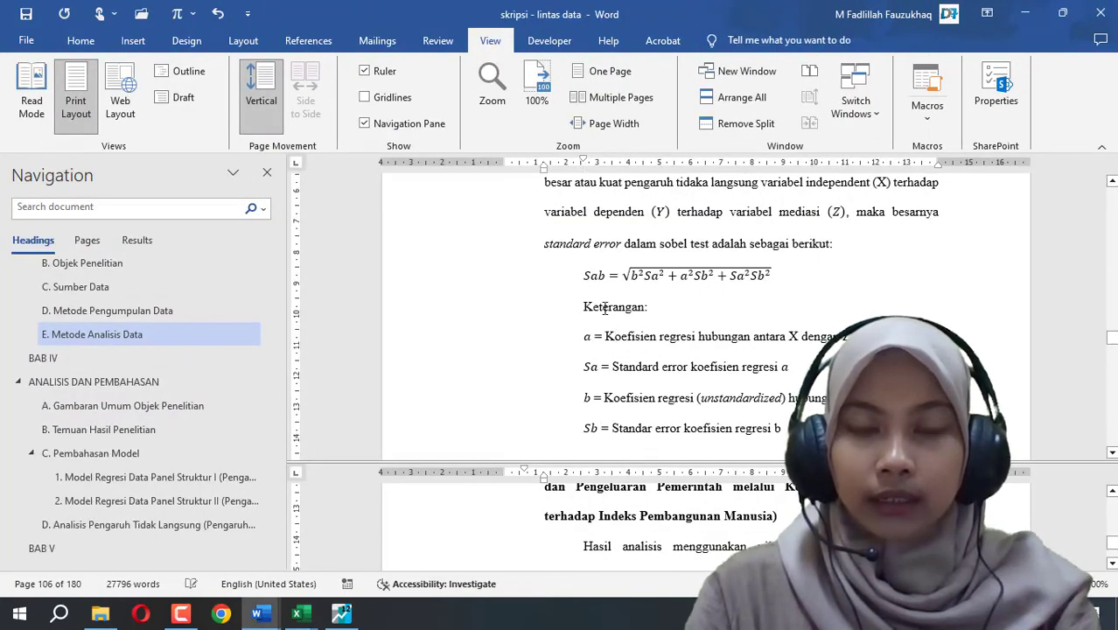
pyautogui.click(582, 340)
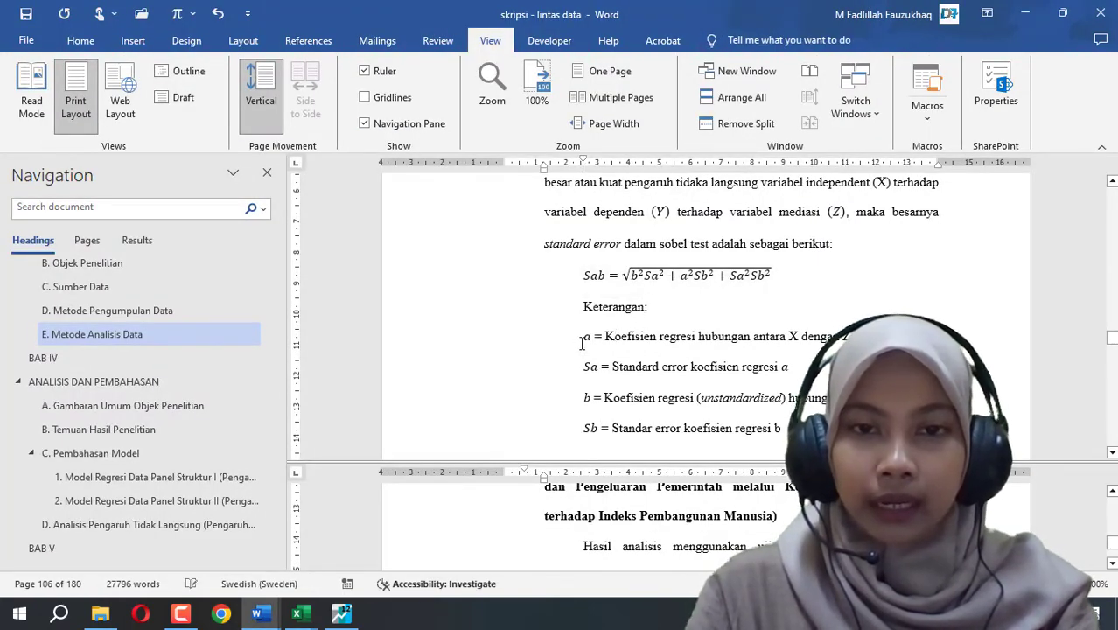
# Arrange the Word document and the uji sobel workbook side by side, closing the document's Navigation pane
pyautogui.press('super+Left')
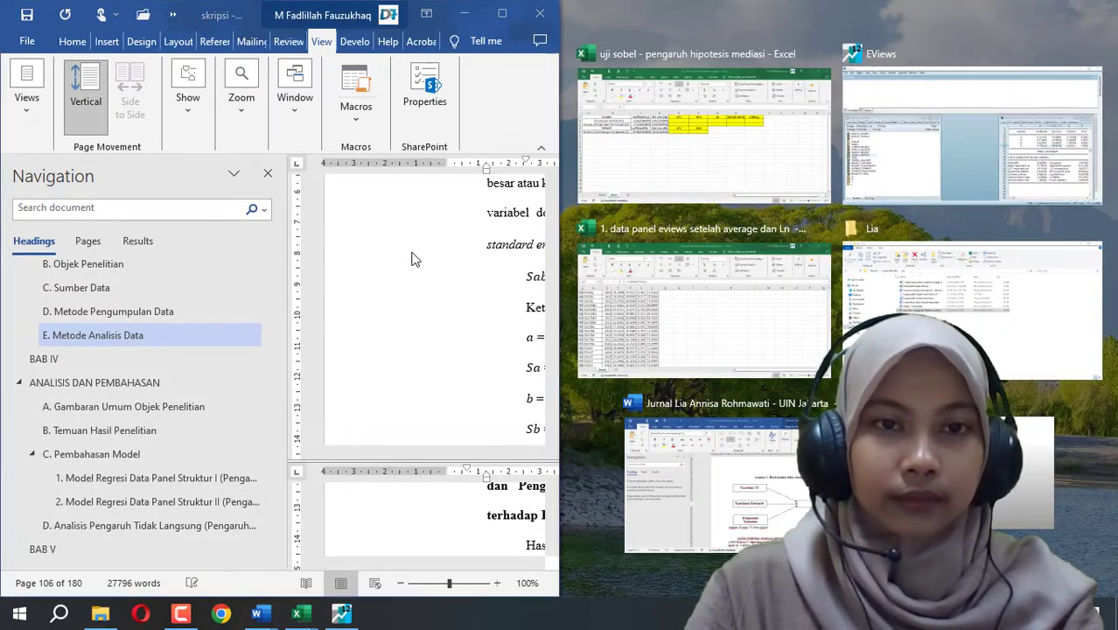
pyautogui.click(415, 259)
pyautogui.click(269, 174)
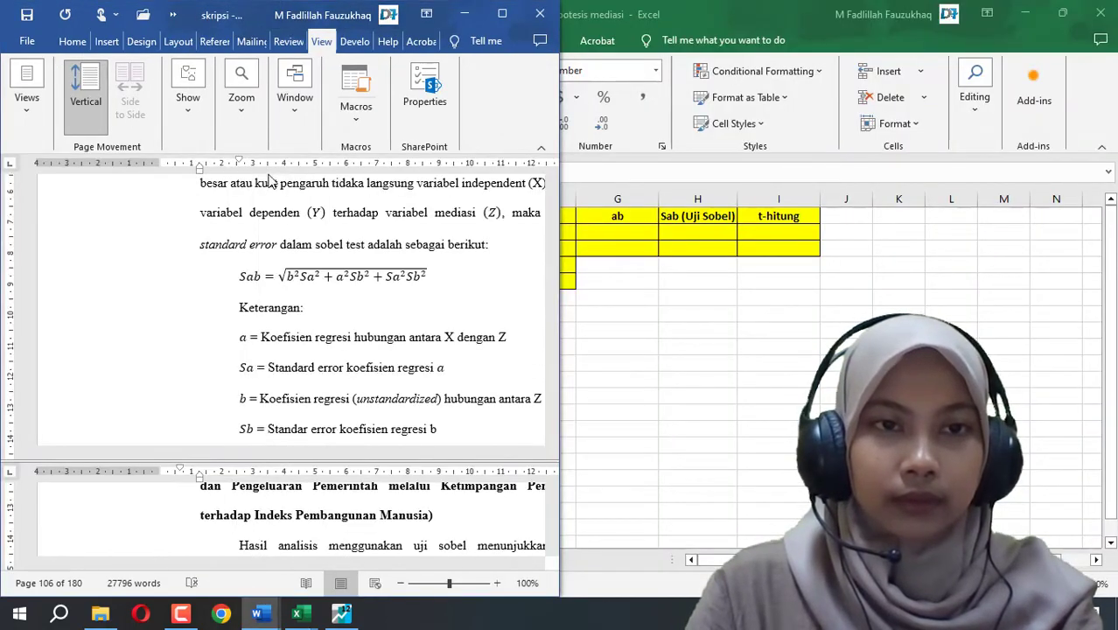
pyautogui.click(793, 338)
pyautogui.press('super+Right')
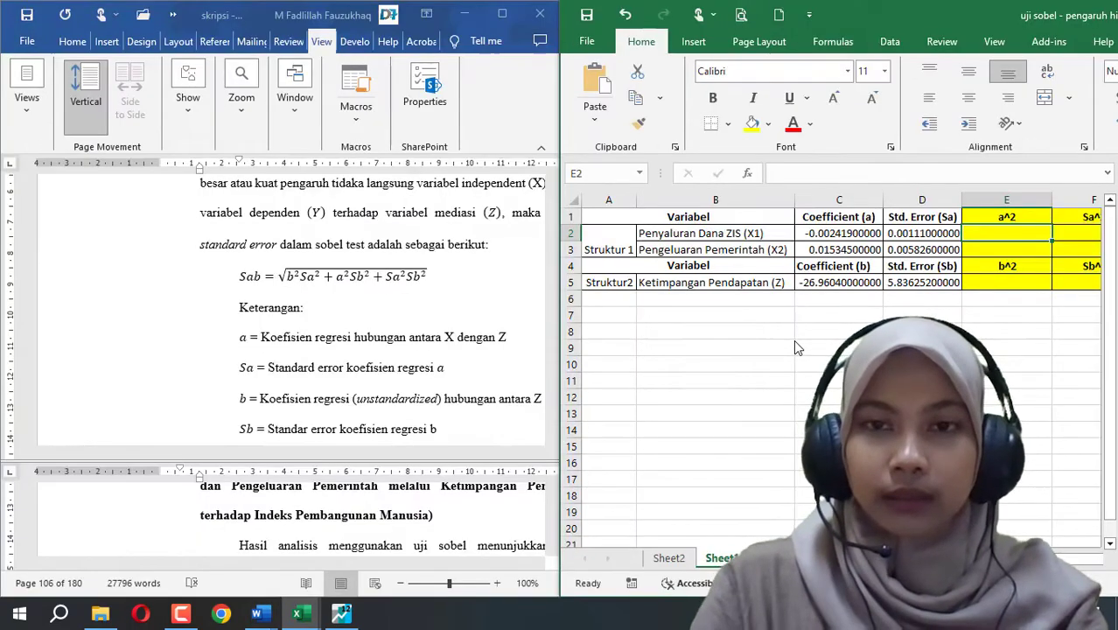
# Compare the Sab formula in the document with the a^2, Sa^2, ab, Sab and t-hitung columns of the worksheet table
pyautogui.click(715, 479)
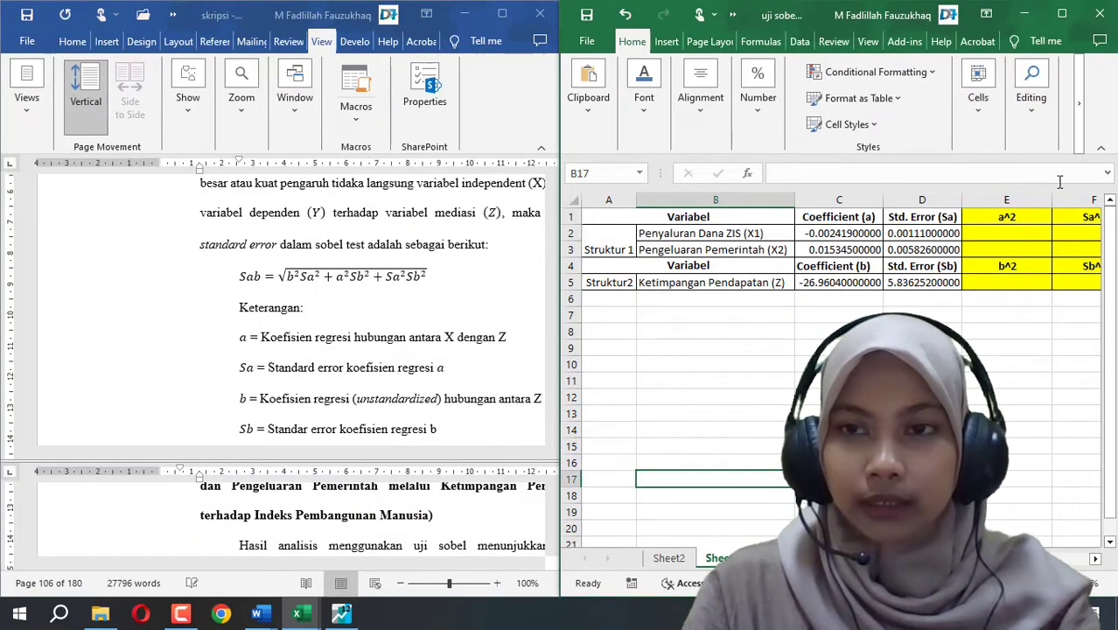
pyautogui.hscroll(3, 840, 350)
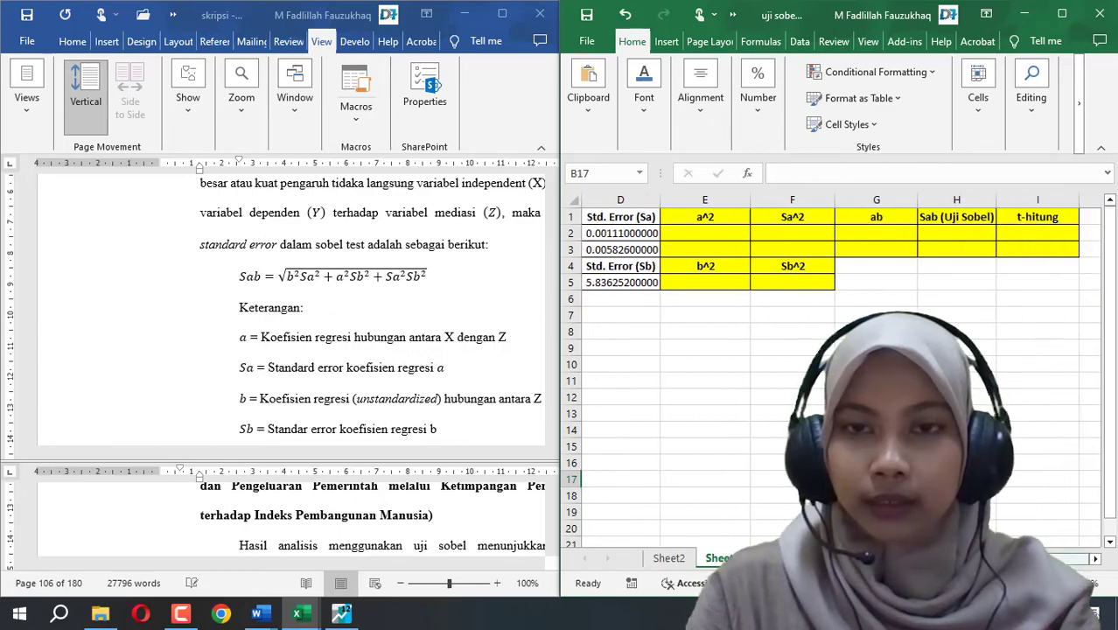
pyautogui.click(722, 219)
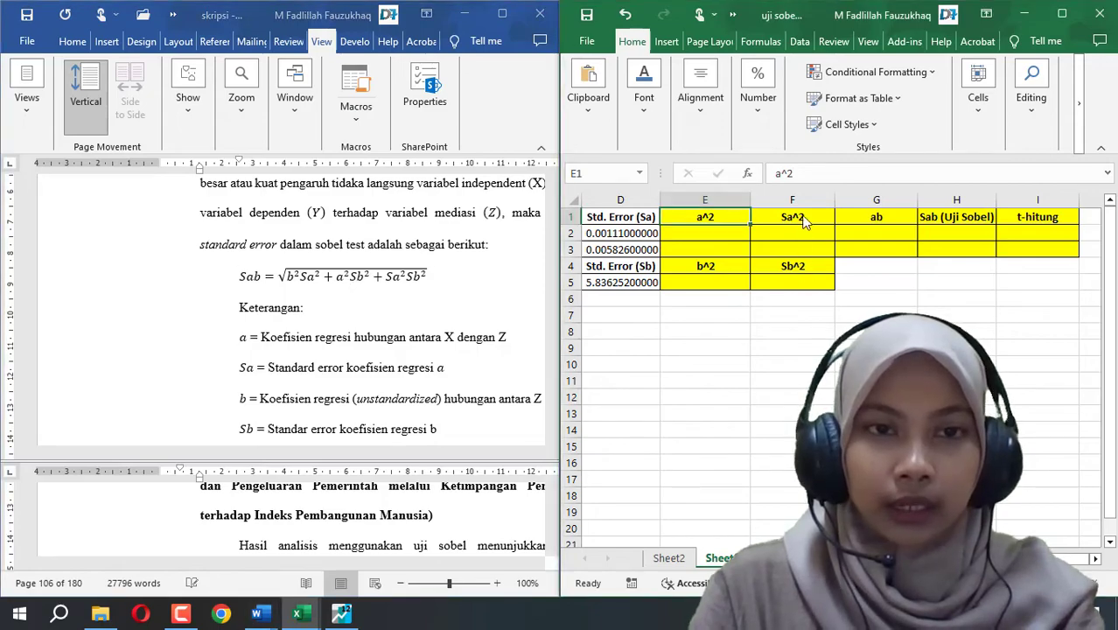
pyautogui.click(309, 277)
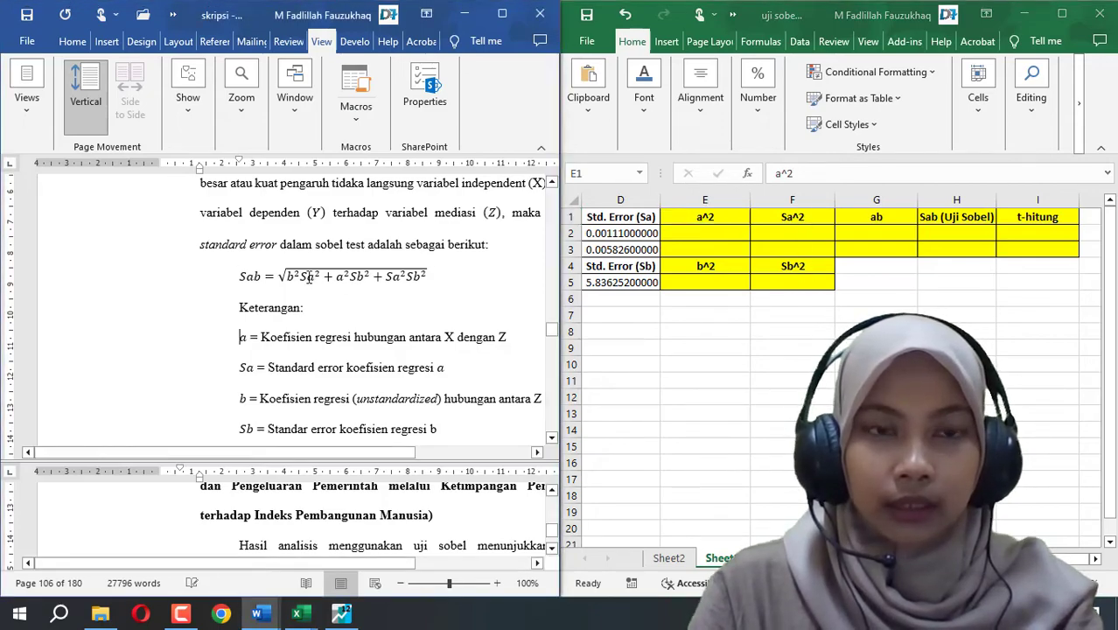
pyautogui.click(897, 216)
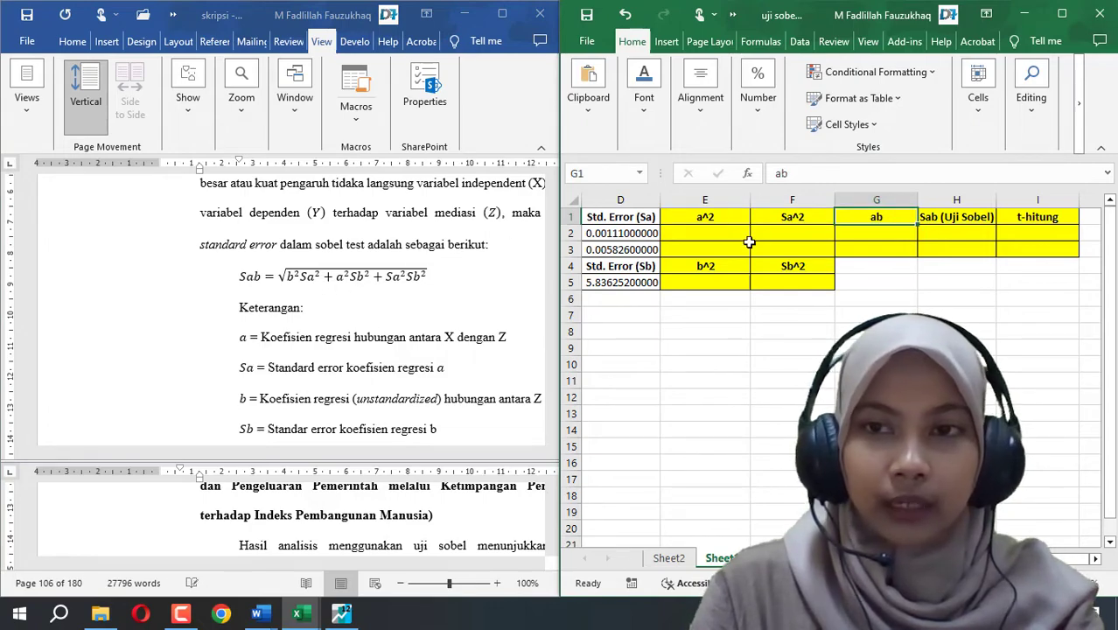
pyautogui.click(1041, 234)
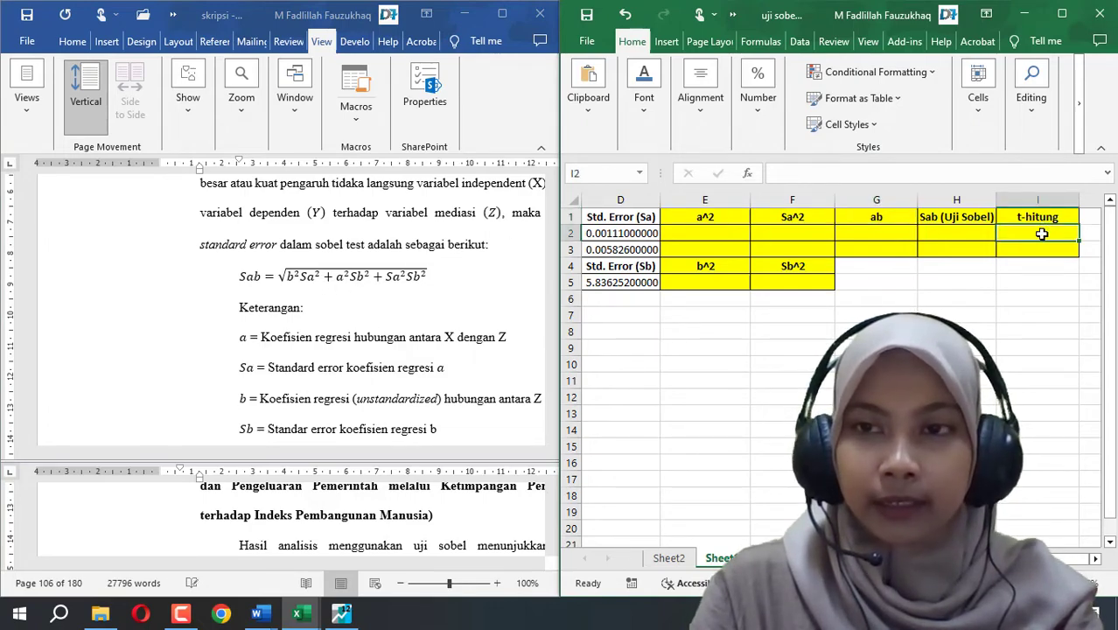
pyautogui.click(891, 235)
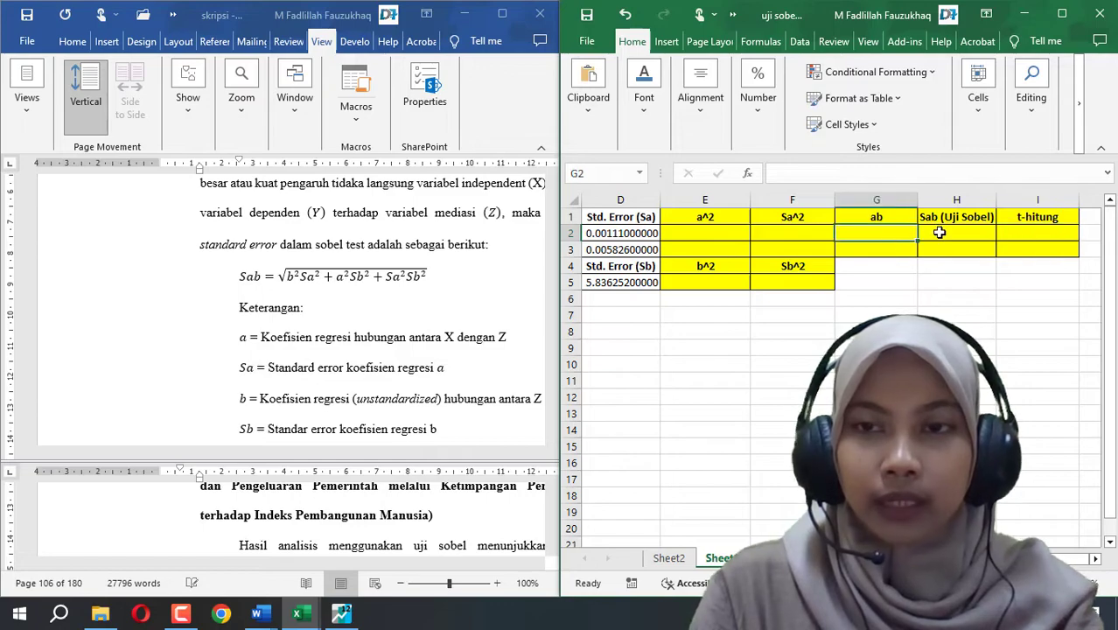
pyautogui.click(939, 232)
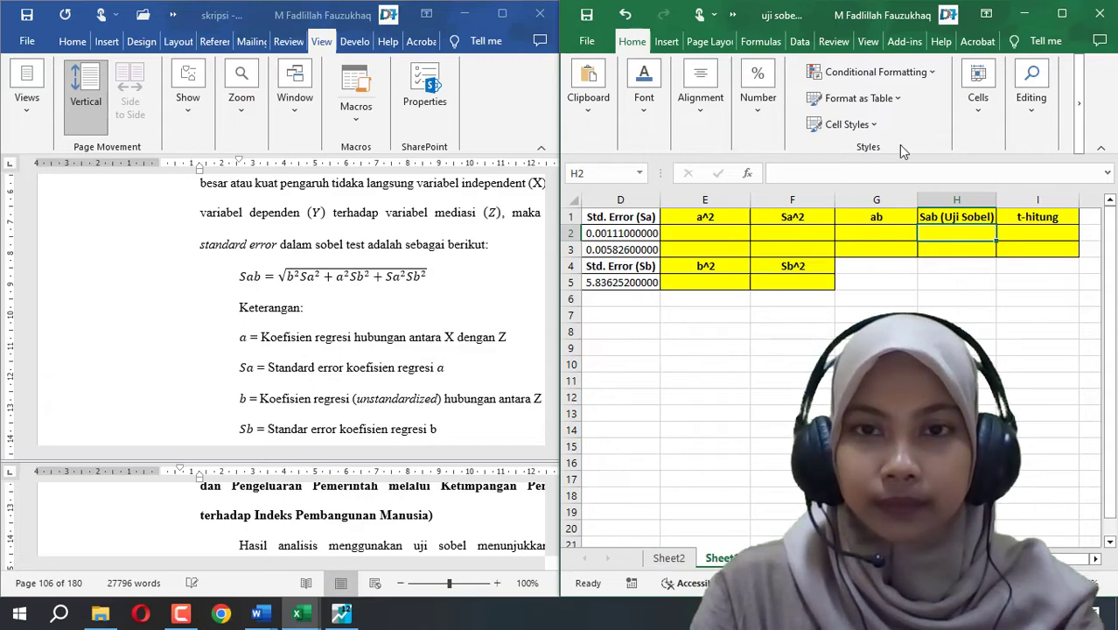
# Maximize the workbook and calculate a^2 for X1 in cell E2 with the formula =C2*C2
pyautogui.click(1061, 13)
pyautogui.hscroll(-3, 464, 301)
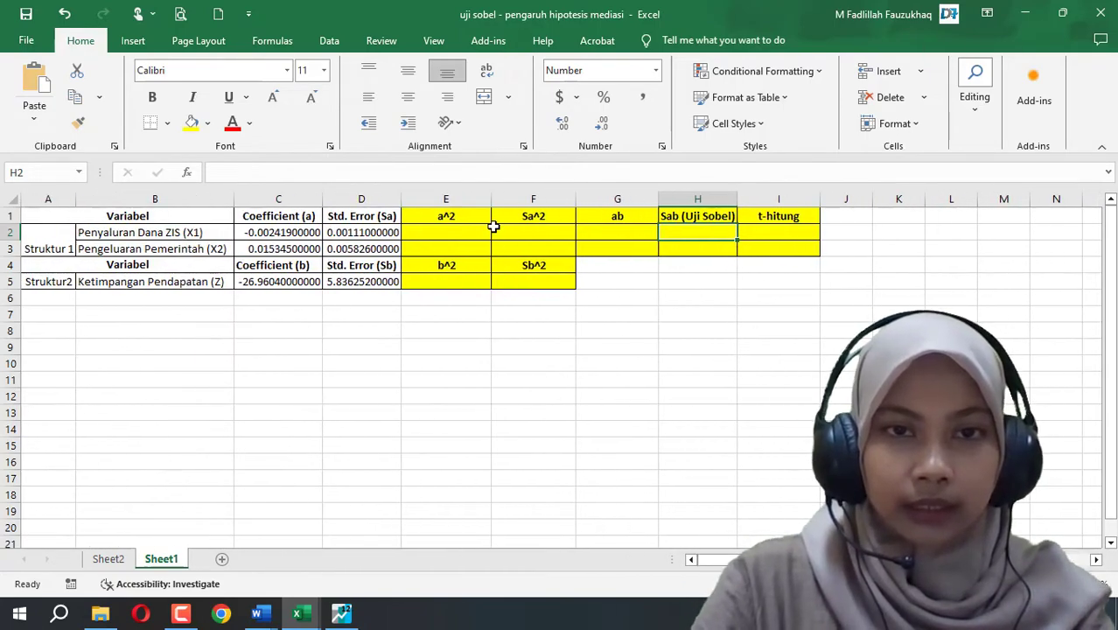
pyautogui.click(470, 219)
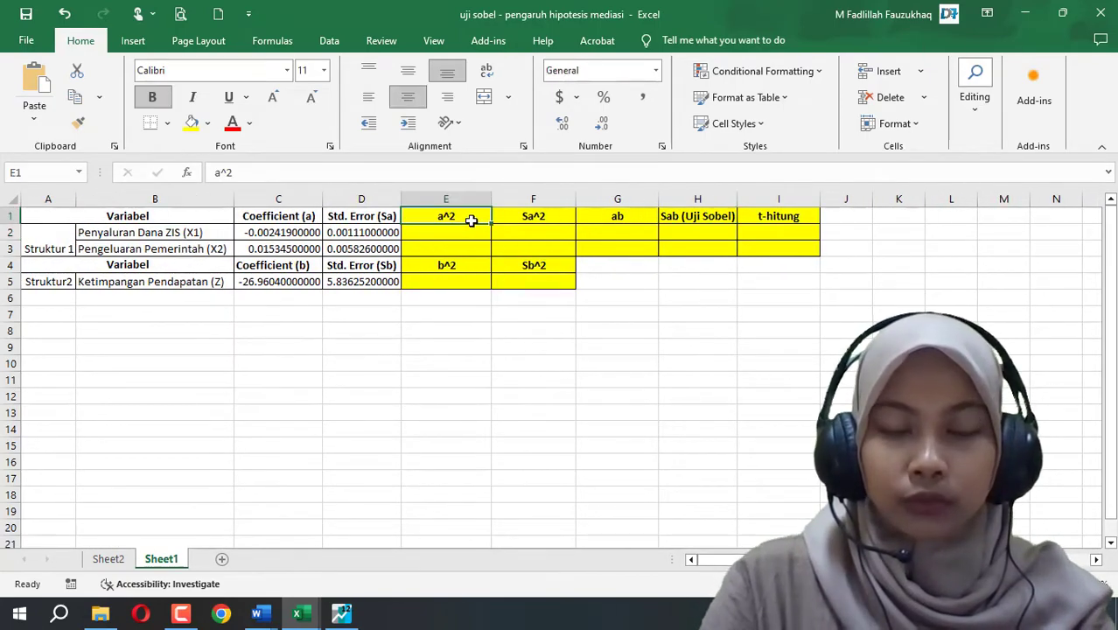
pyautogui.press('Down')
pyautogui.write('=')
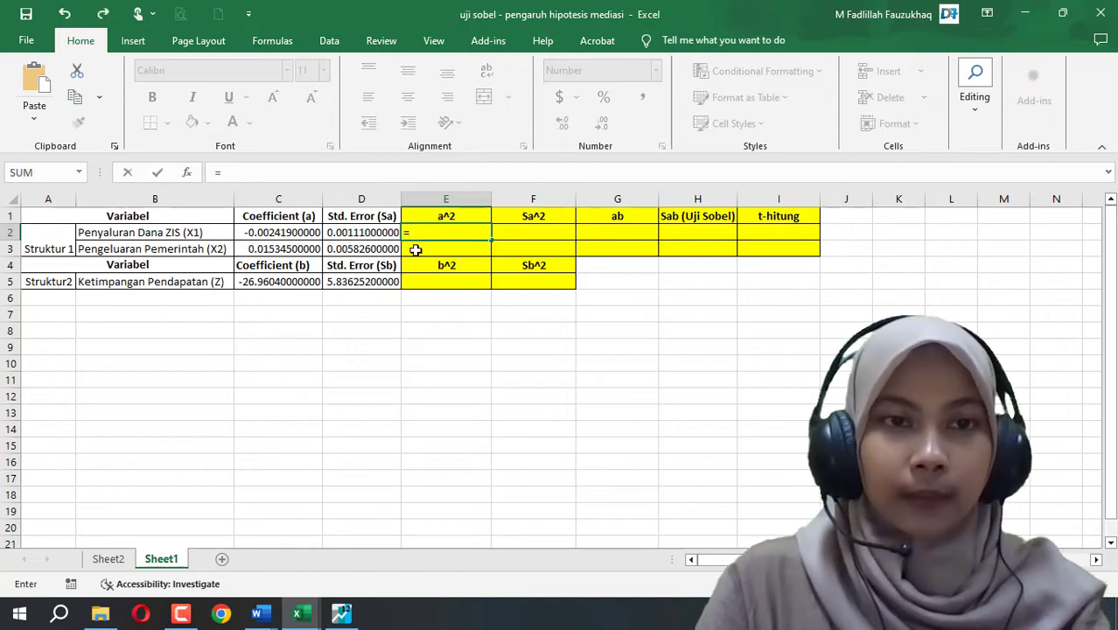
pyautogui.click(281, 232)
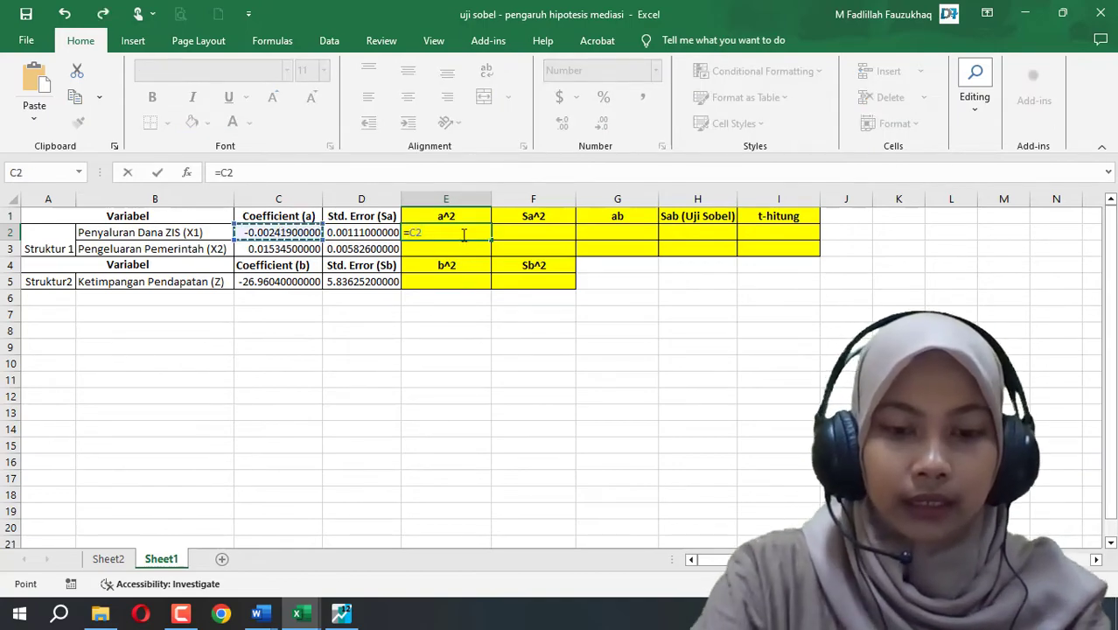
pyautogui.write('*')
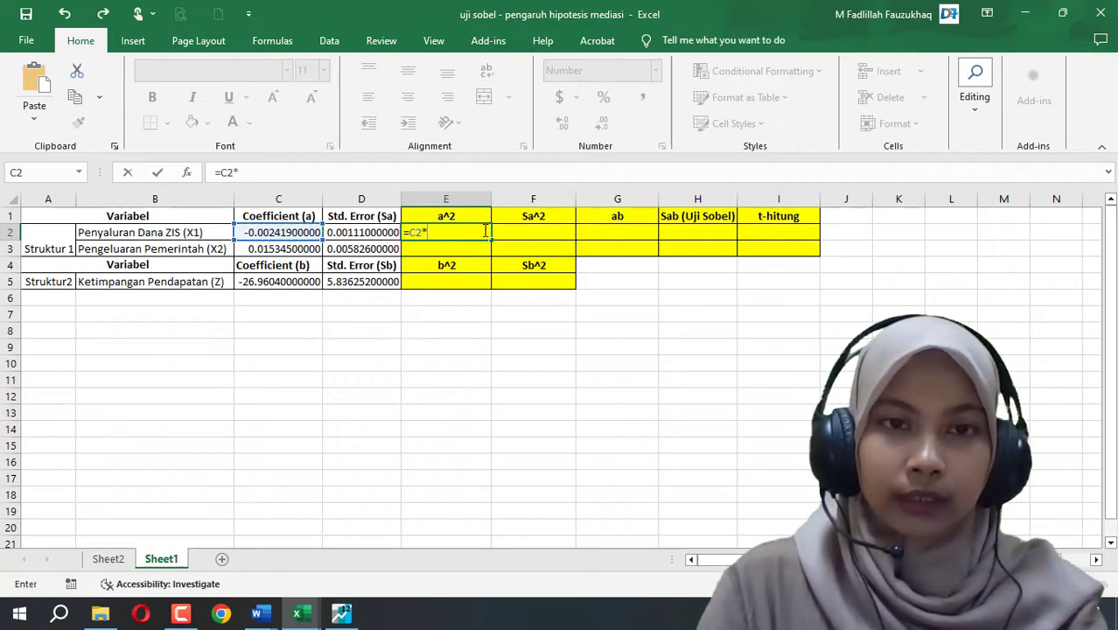
pyautogui.click(271, 232)
pyautogui.press('Return')
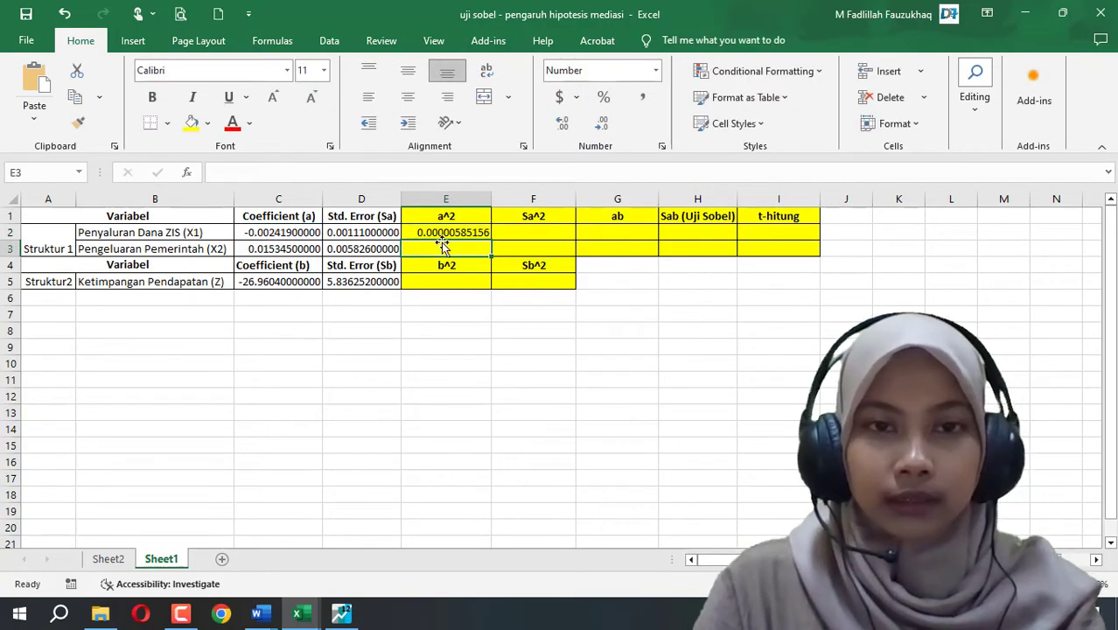
# Calculate a^2 for X2 in cell E3 with the formula =C3*C3
pyautogui.write('=')
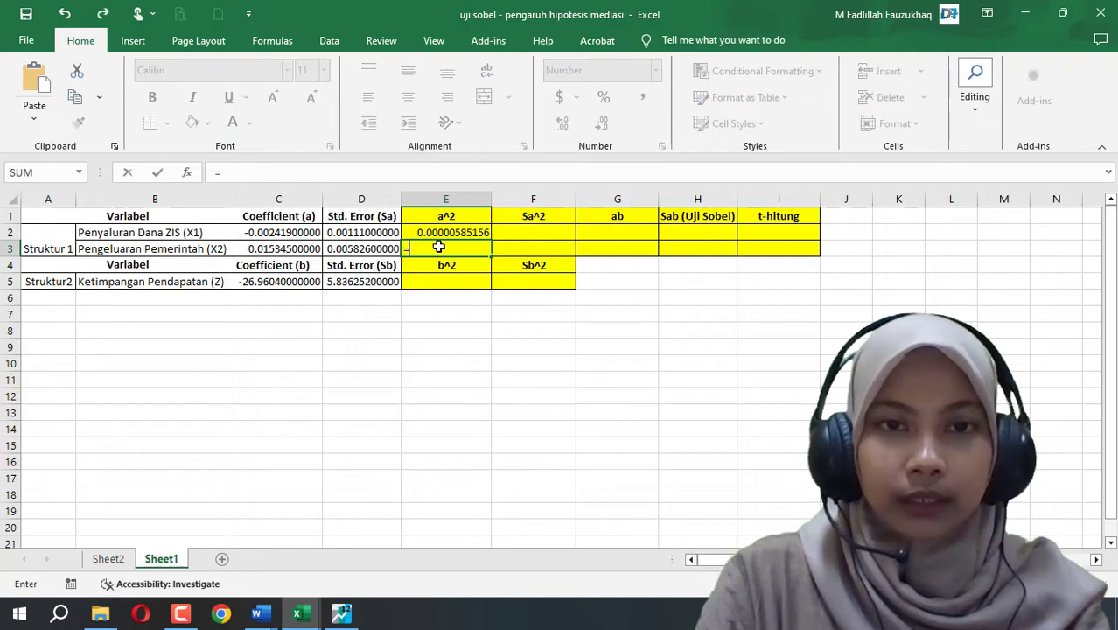
pyautogui.click(282, 249)
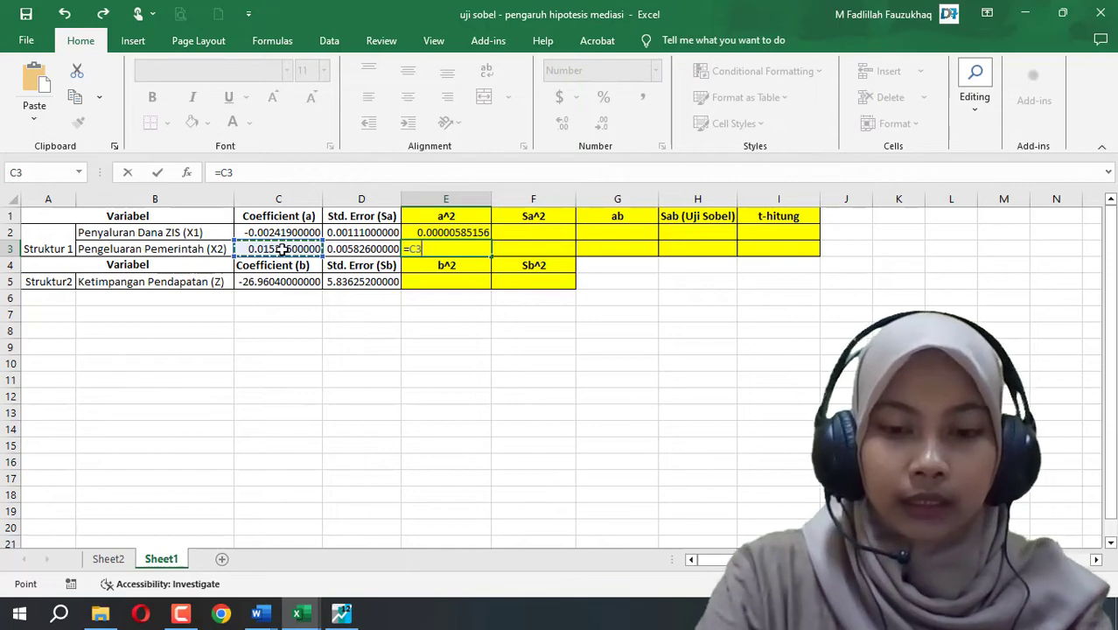
pyautogui.write('*')
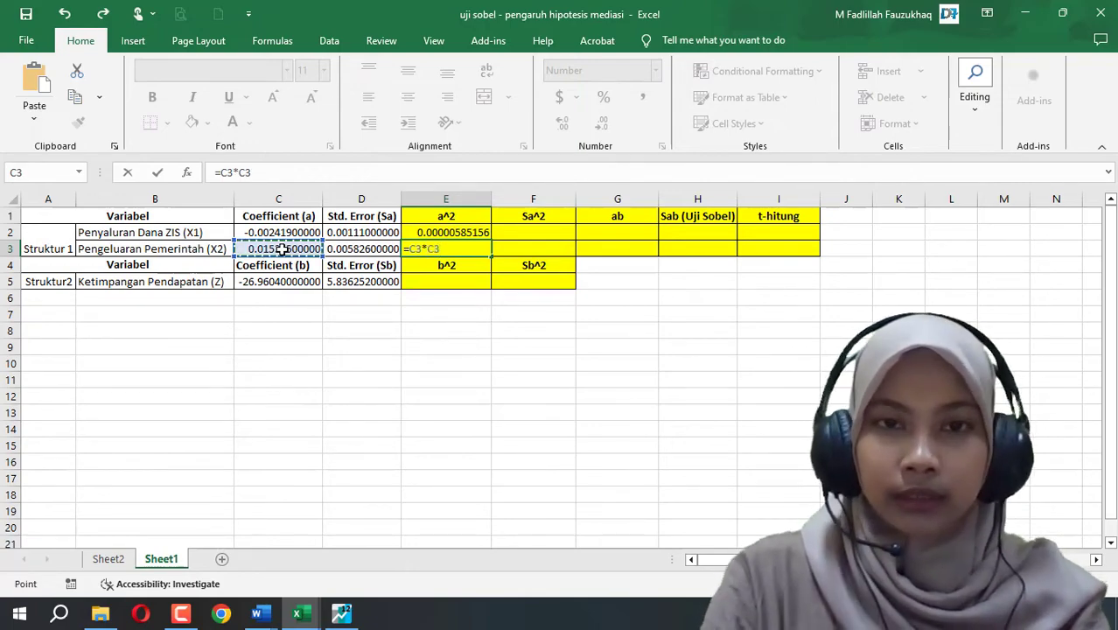
pyautogui.press('Return')
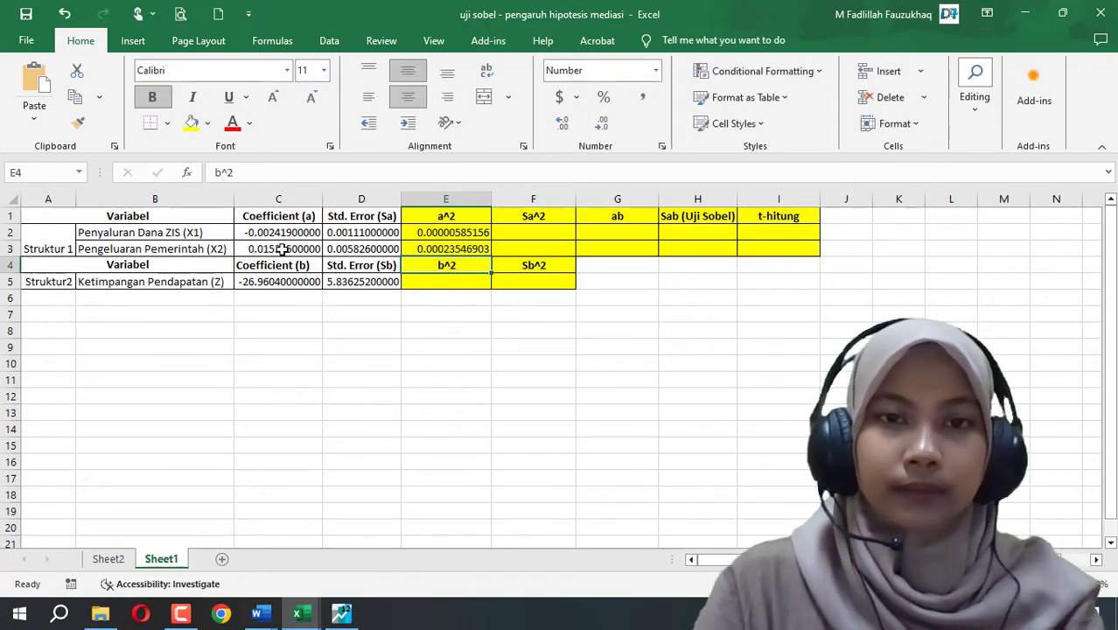
# Calculate Sa^2 for X1 in cell F2 by multiplying the standard error in D2 by itself
pyautogui.click(543, 232)
pyautogui.write('=')
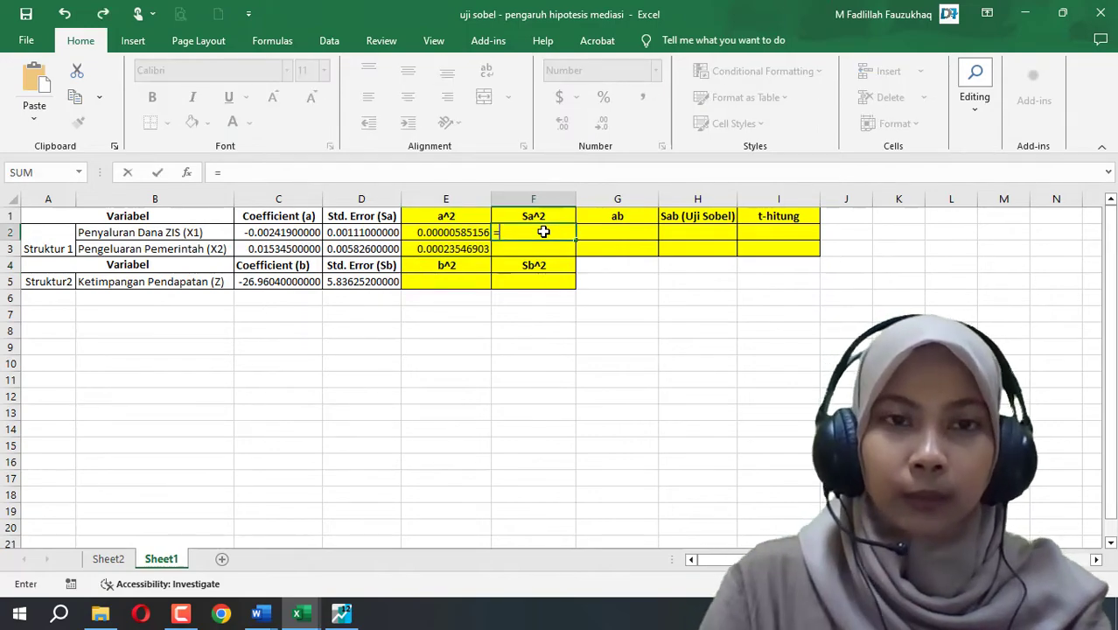
pyautogui.click(374, 232)
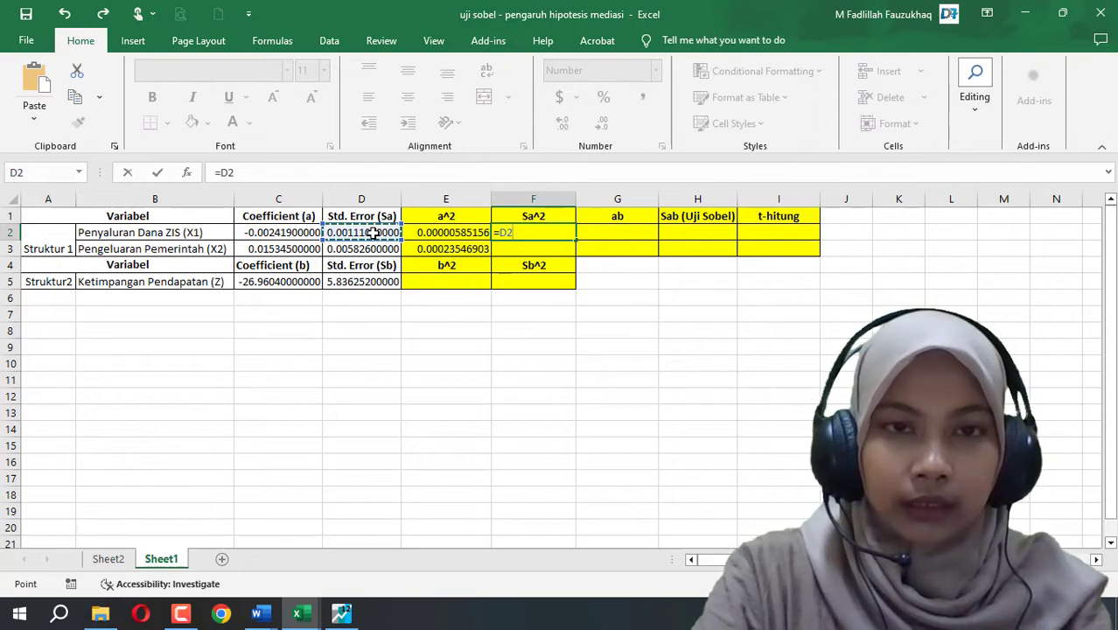
pyautogui.write('*')
pyautogui.click(373, 232)
pyautogui.press('Return')
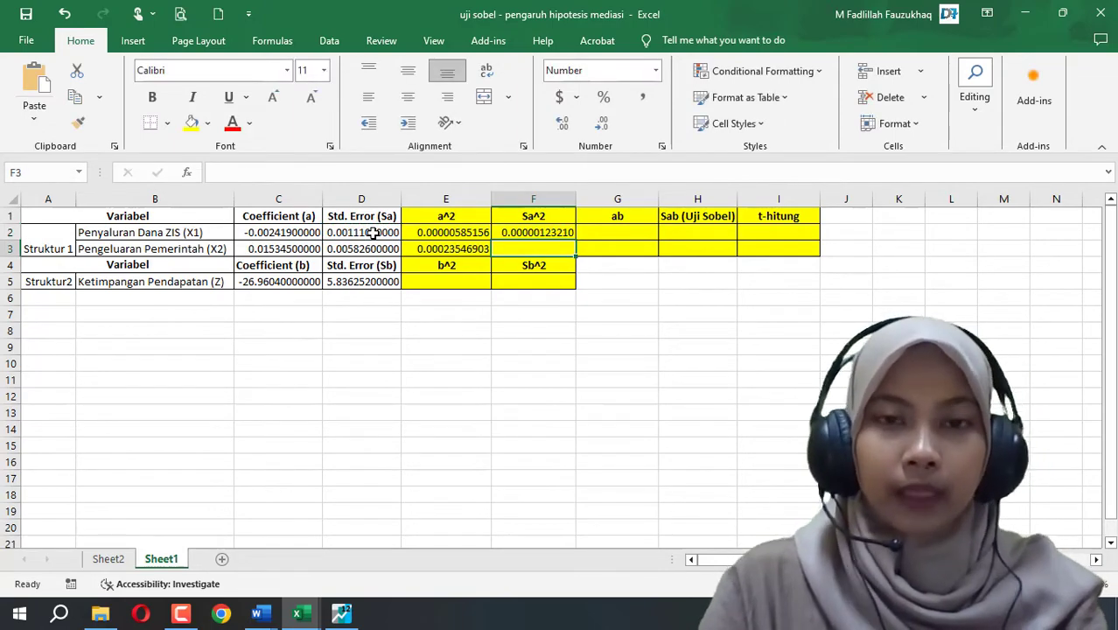
pyautogui.write('=')
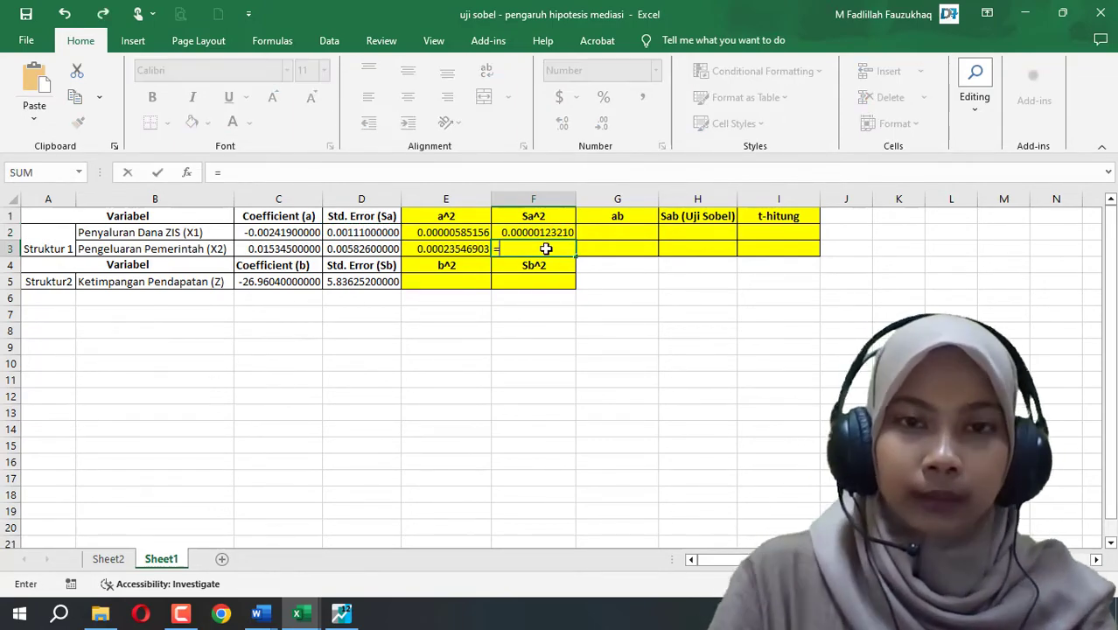
pyautogui.click(223, 249)
pyautogui.write('*')
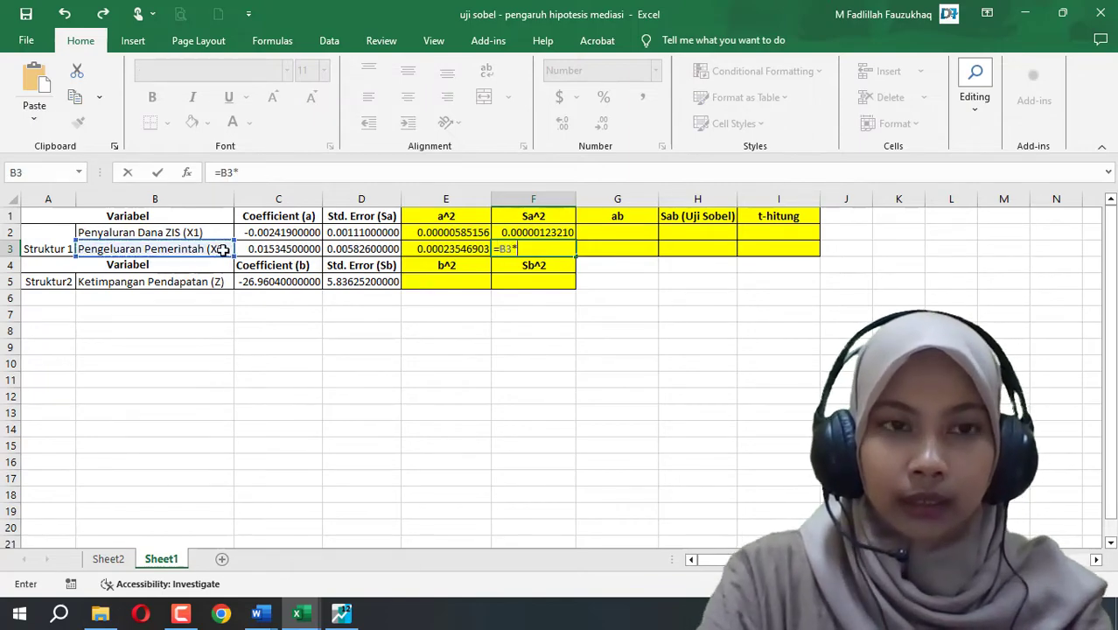
pyautogui.click(223, 250)
pyautogui.press('Return')
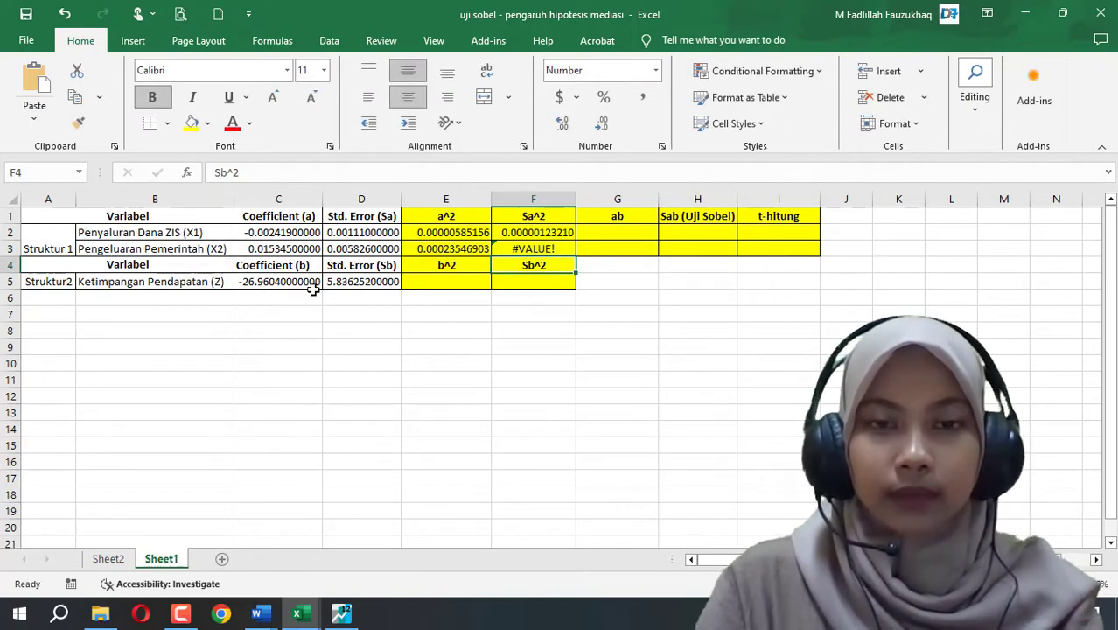
pyautogui.click(508, 251)
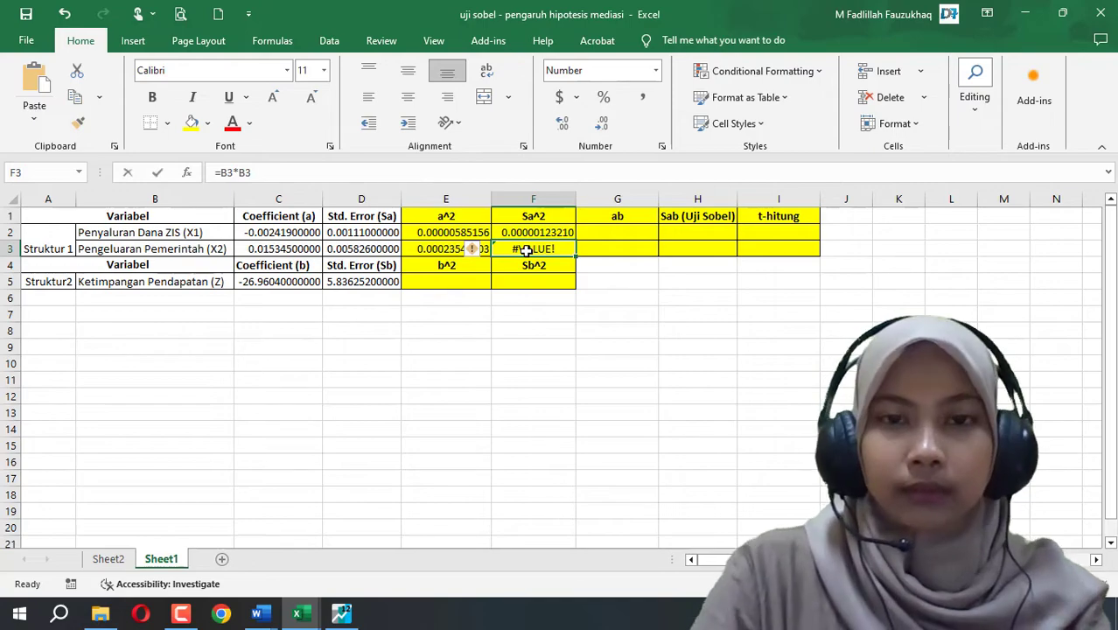
pyautogui.press('BackSpace')
pyautogui.press('Escape')
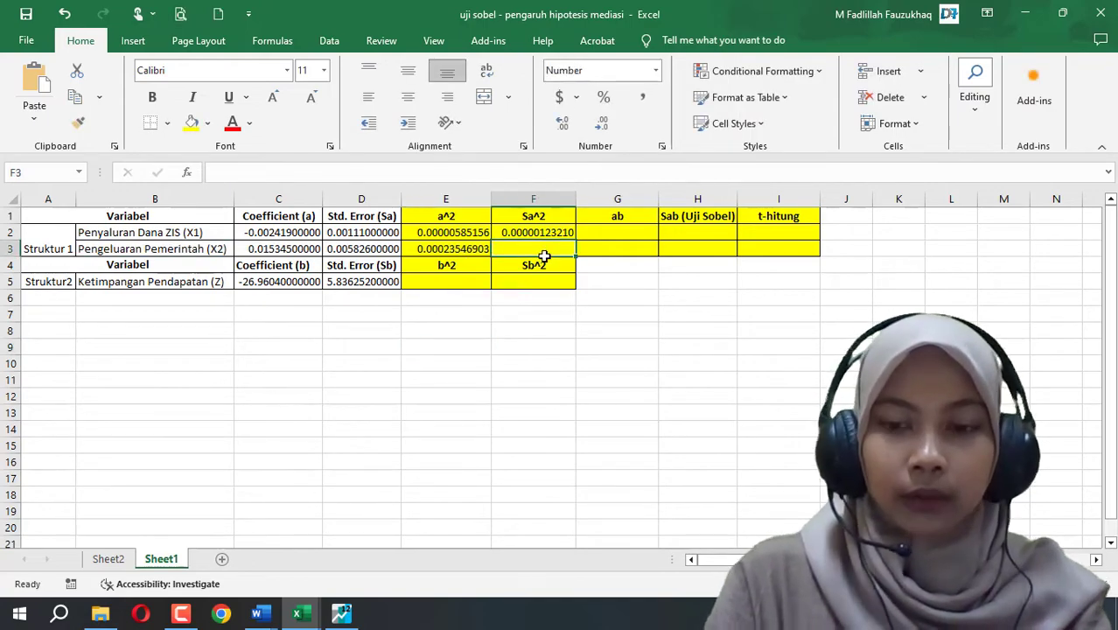
# Calculate Sa^2 for X2 in cell F3 with the formula =D3*D3
pyautogui.write('=')
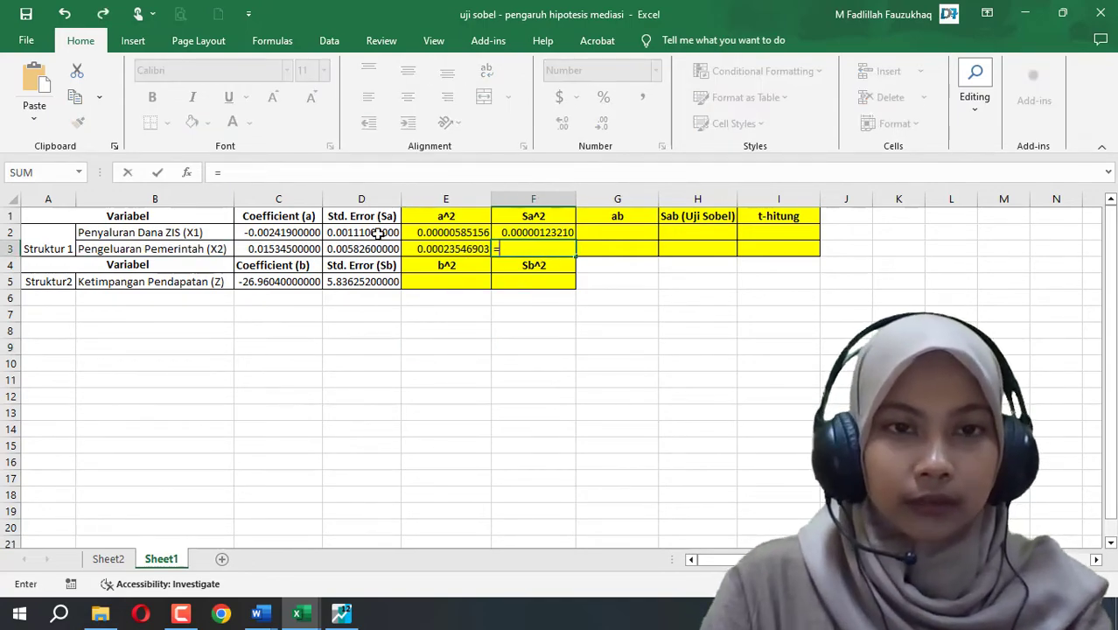
pyautogui.click(364, 251)
pyautogui.write('*')
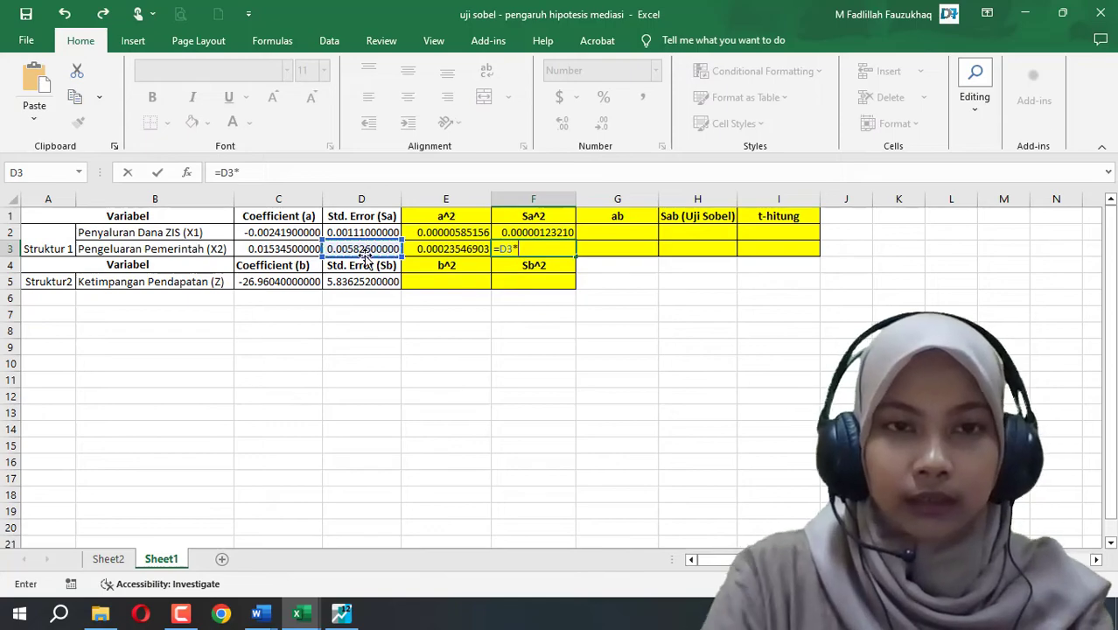
pyautogui.click(360, 249)
pyautogui.press('Return')
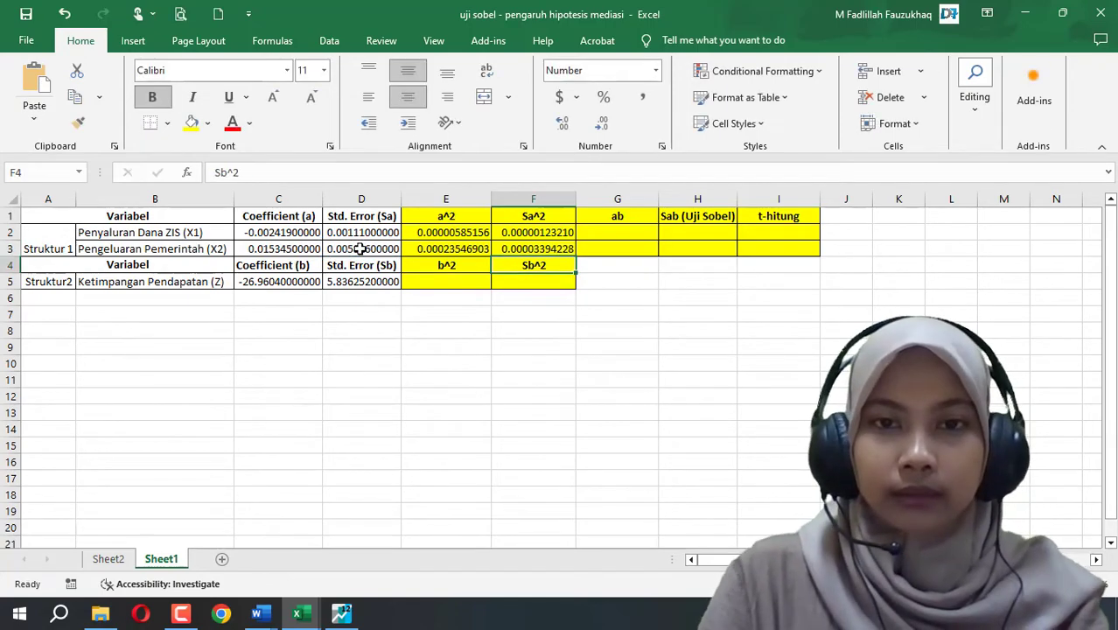
# Calculate b^2 for the mediating variable Z in cell E5 with the formula =C5*C5
pyautogui.click(457, 282)
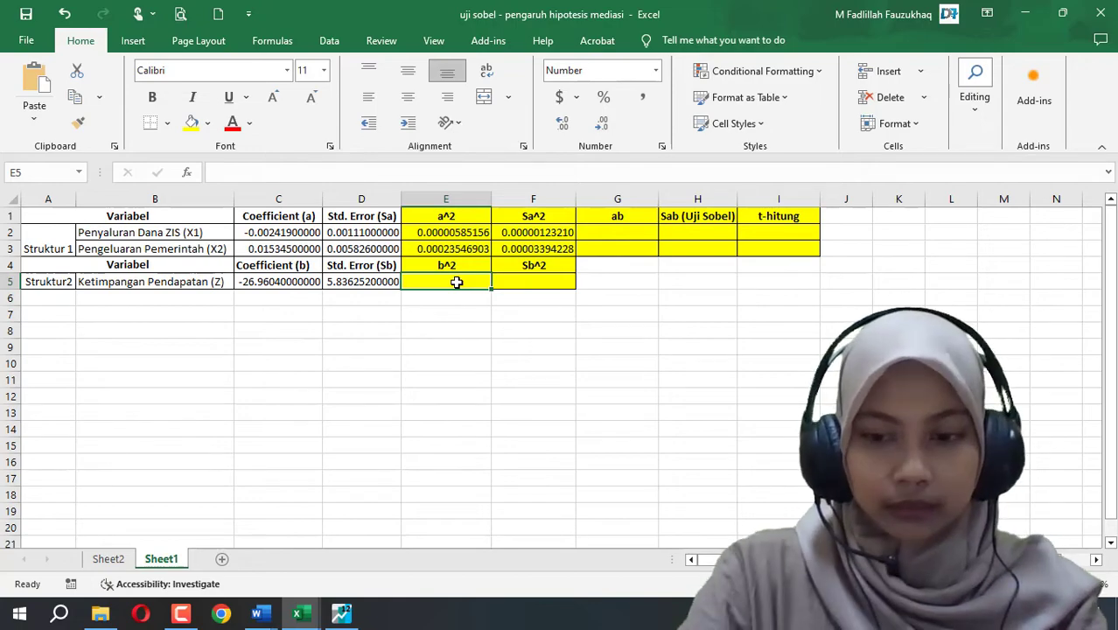
pyautogui.write('=')
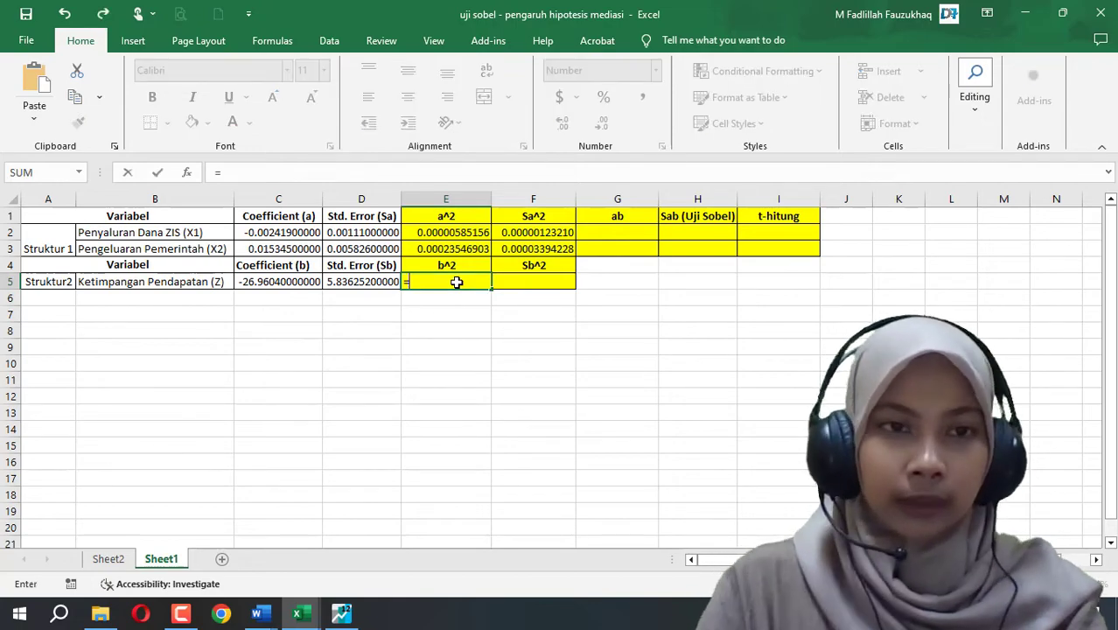
pyautogui.click(284, 281)
pyautogui.write('*')
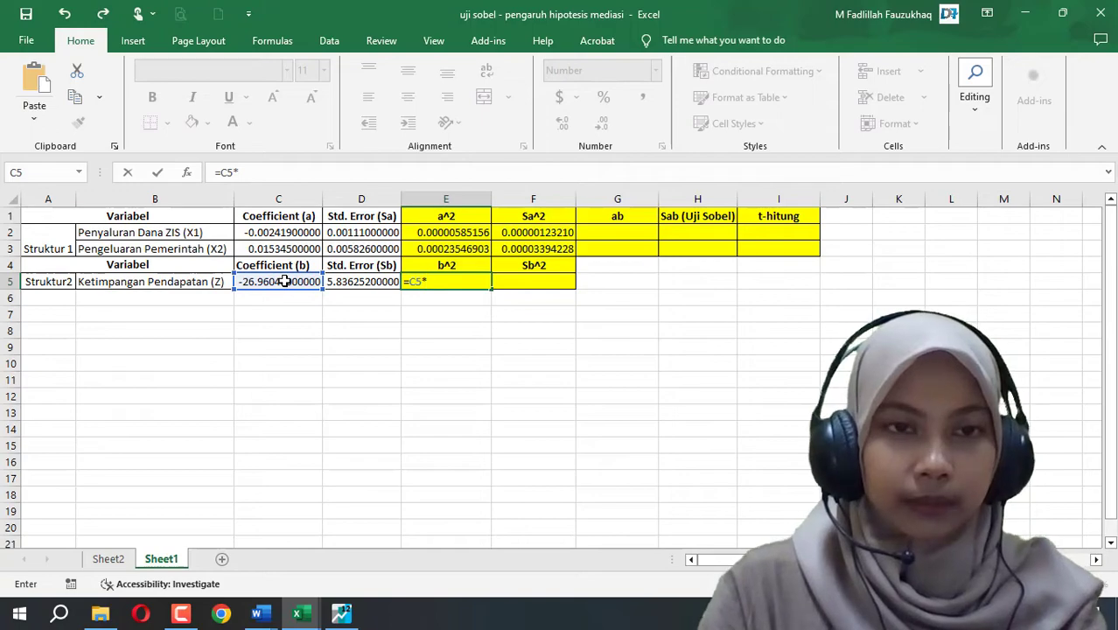
pyautogui.click(284, 280)
pyautogui.press('Return')
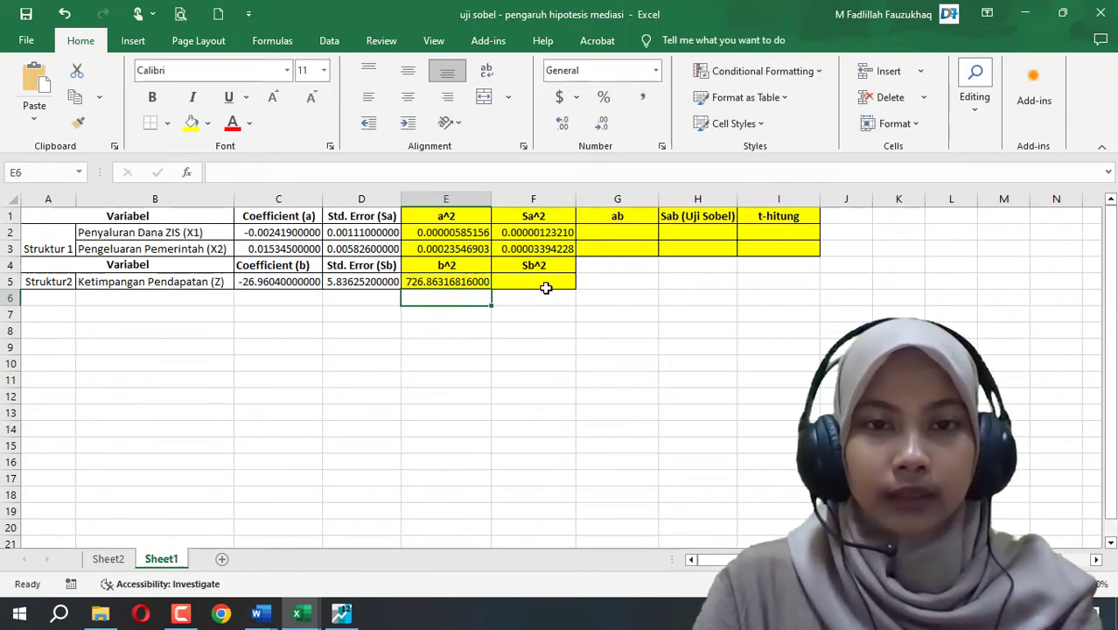
# Calculate Sb^2 for Z in cell F5 by multiplying the standard error in D5 by itself
pyautogui.click(545, 288)
pyautogui.write('=')
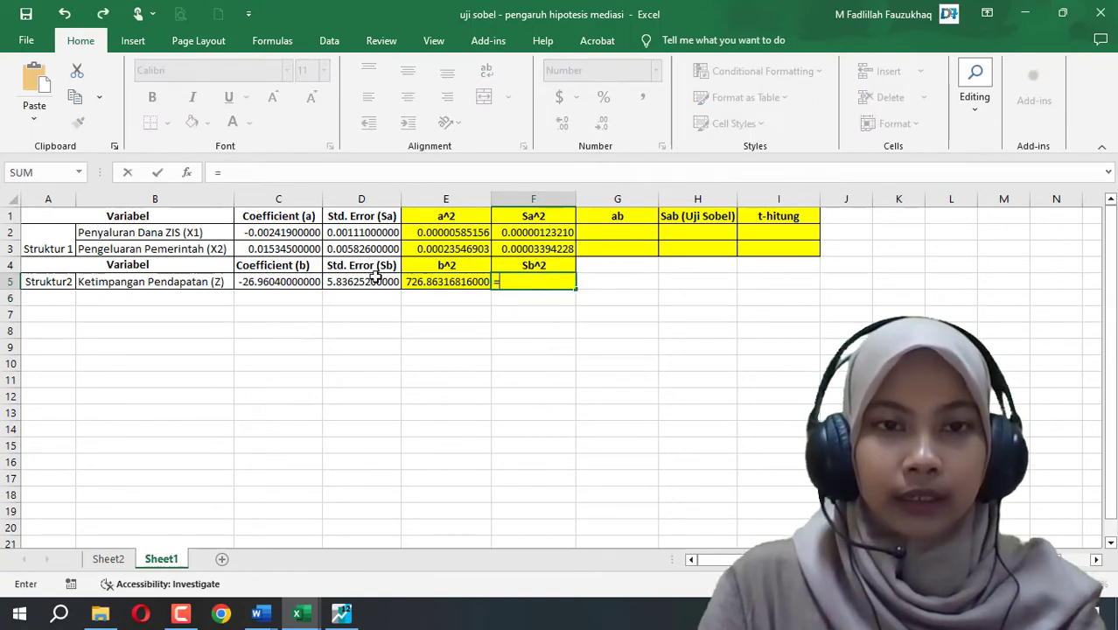
pyautogui.click(374, 278)
pyautogui.write('*')
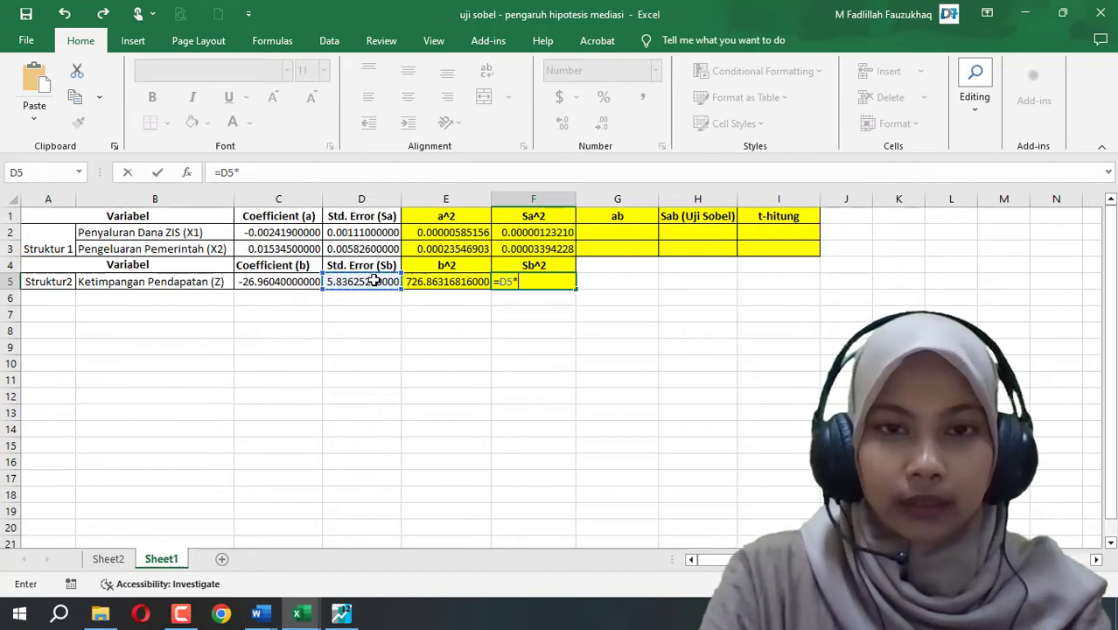
pyautogui.click(375, 281)
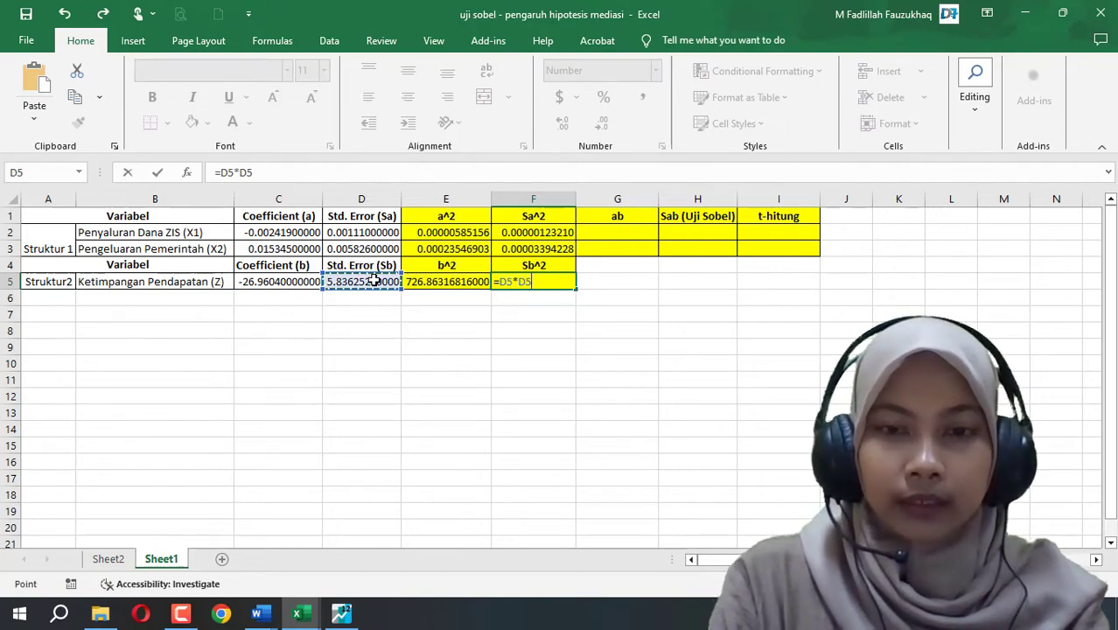
pyautogui.press('Return')
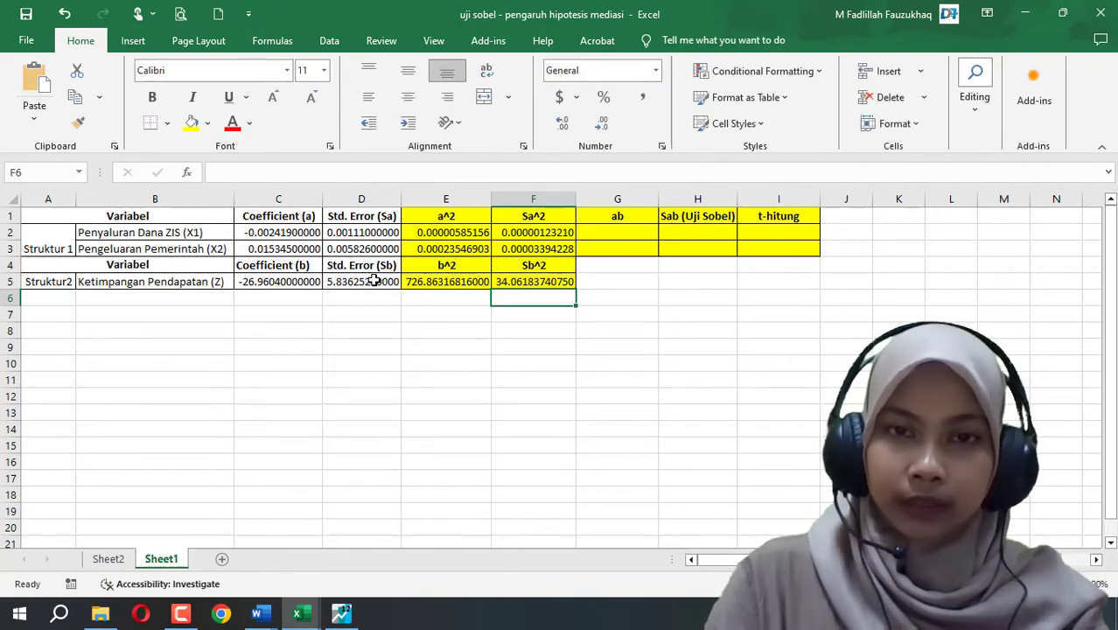
pyautogui.click(455, 215)
pyautogui.click(529, 216)
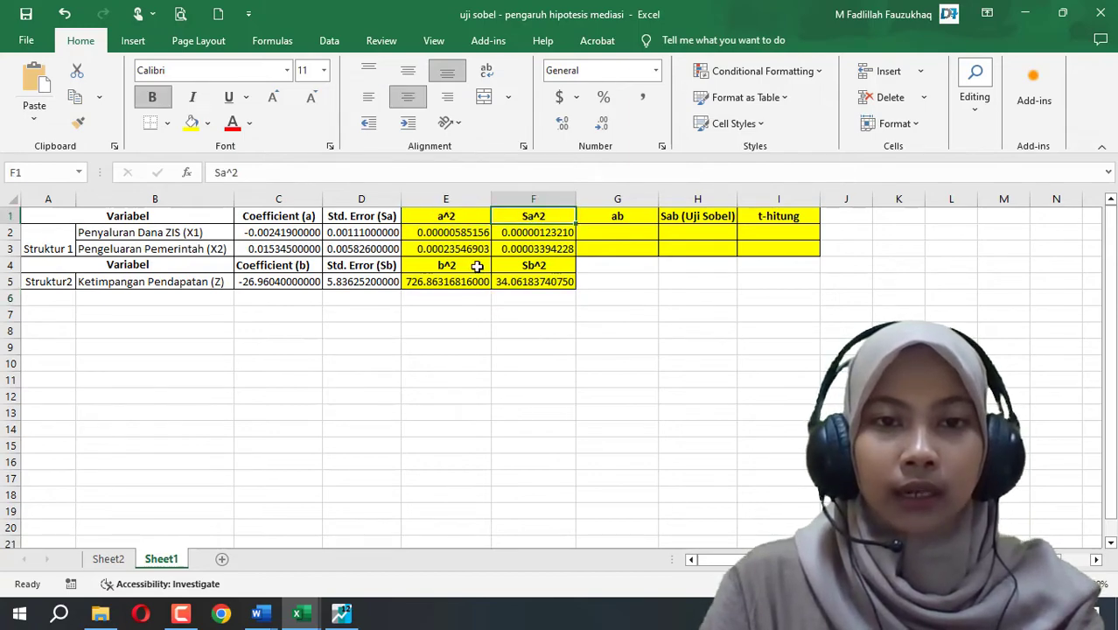
pyautogui.click(468, 267)
pyautogui.click(534, 265)
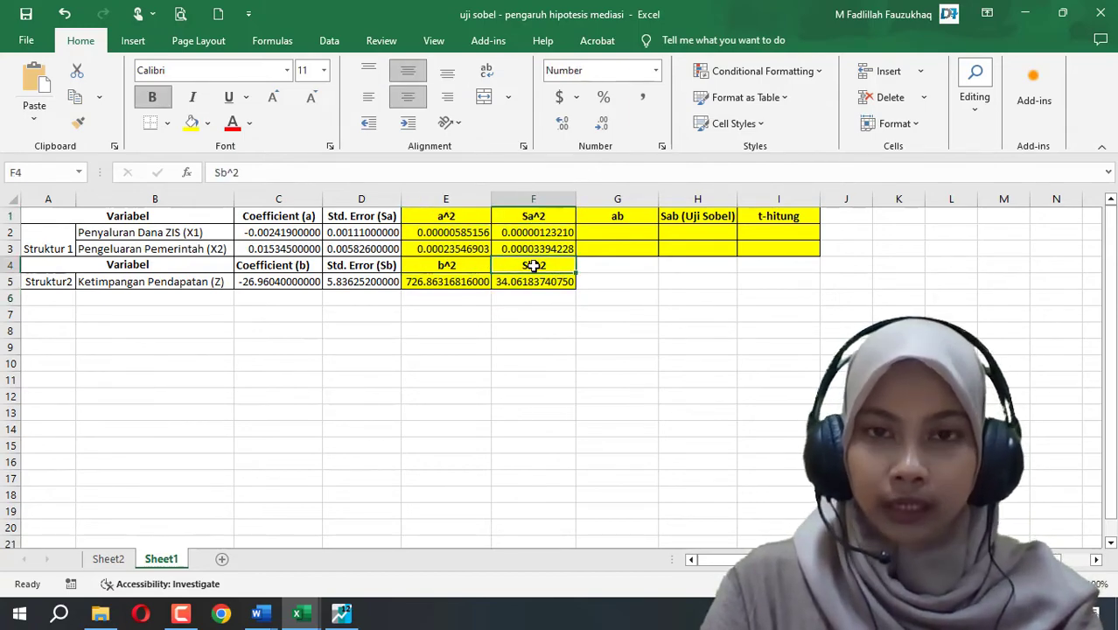
# Calculate ab for X1 in cell G2 by multiplying its coefficient by Z's coefficient with the formula =C2*C5
pyautogui.click(616, 213)
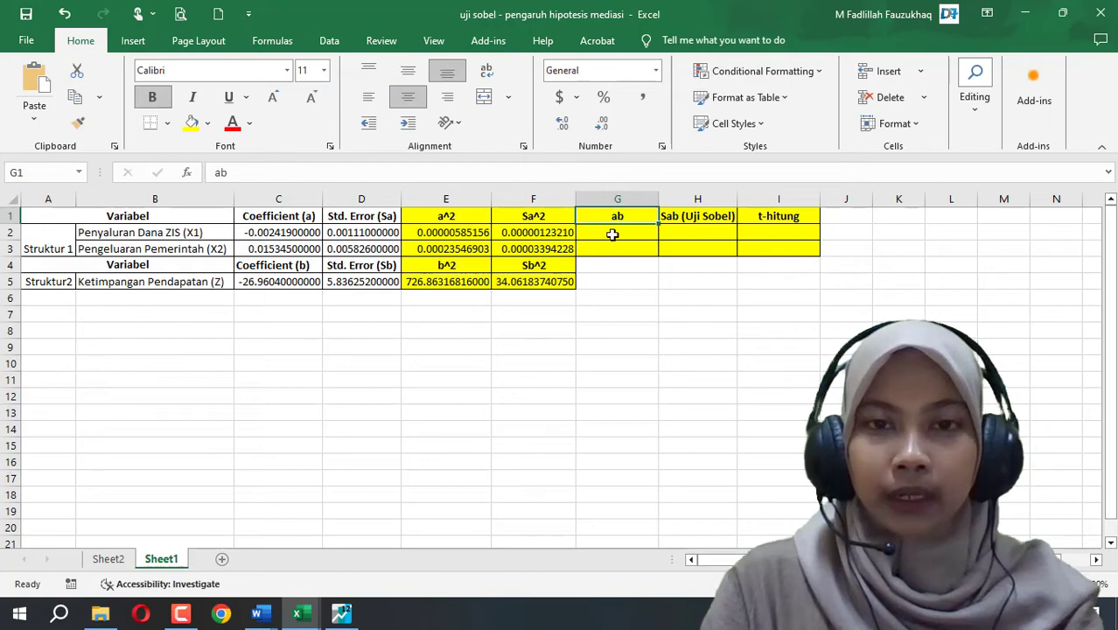
pyautogui.click(612, 234)
pyautogui.write('=')
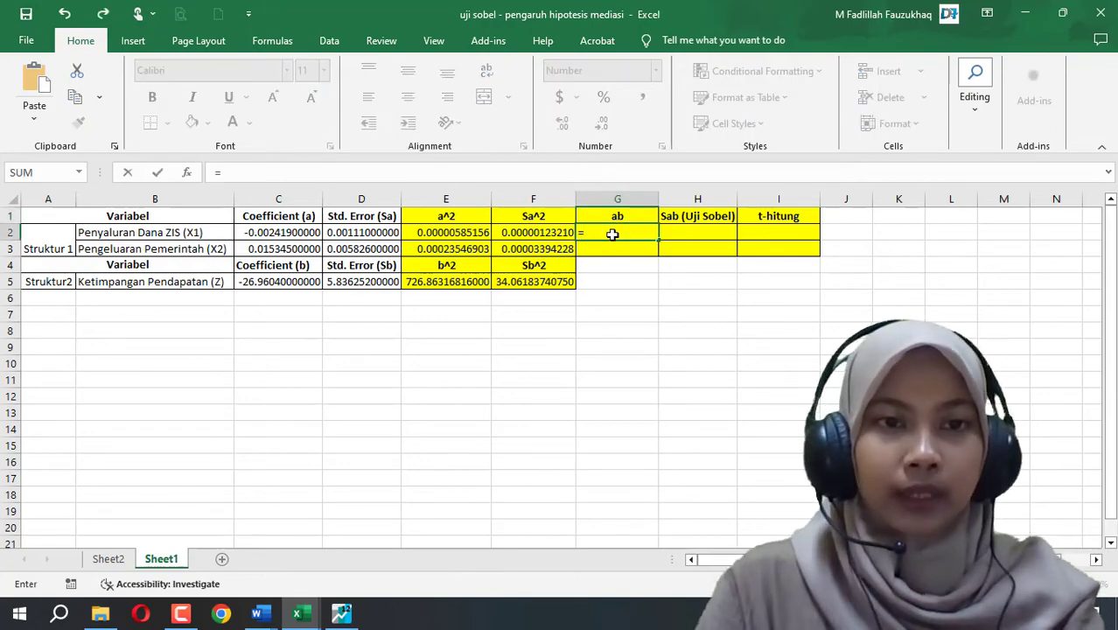
pyautogui.click(292, 232)
pyautogui.write('*')
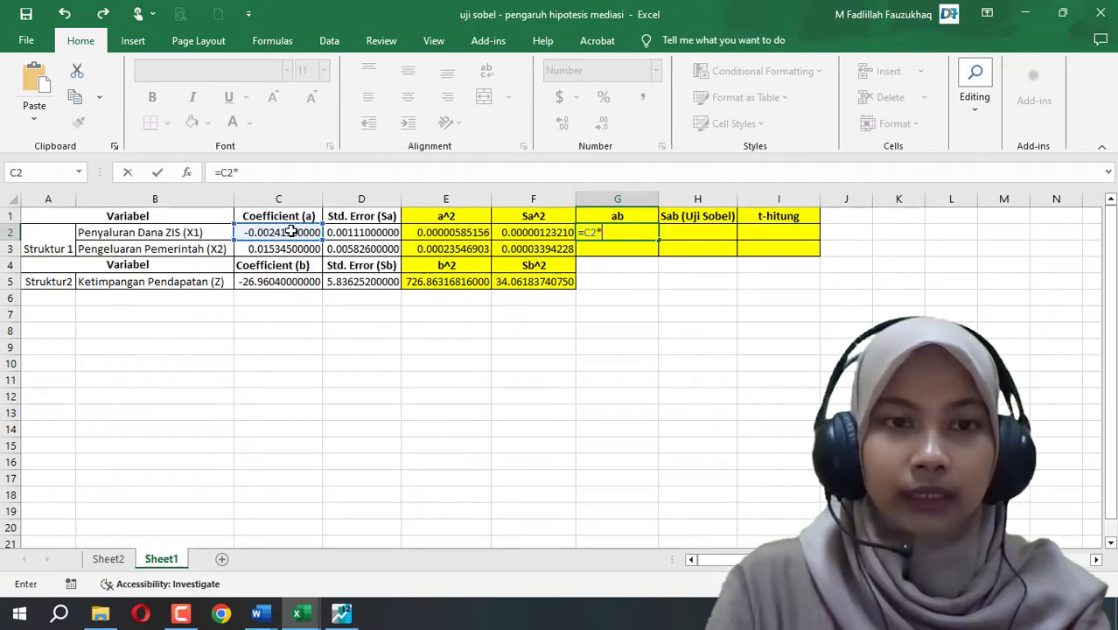
pyautogui.click(277, 284)
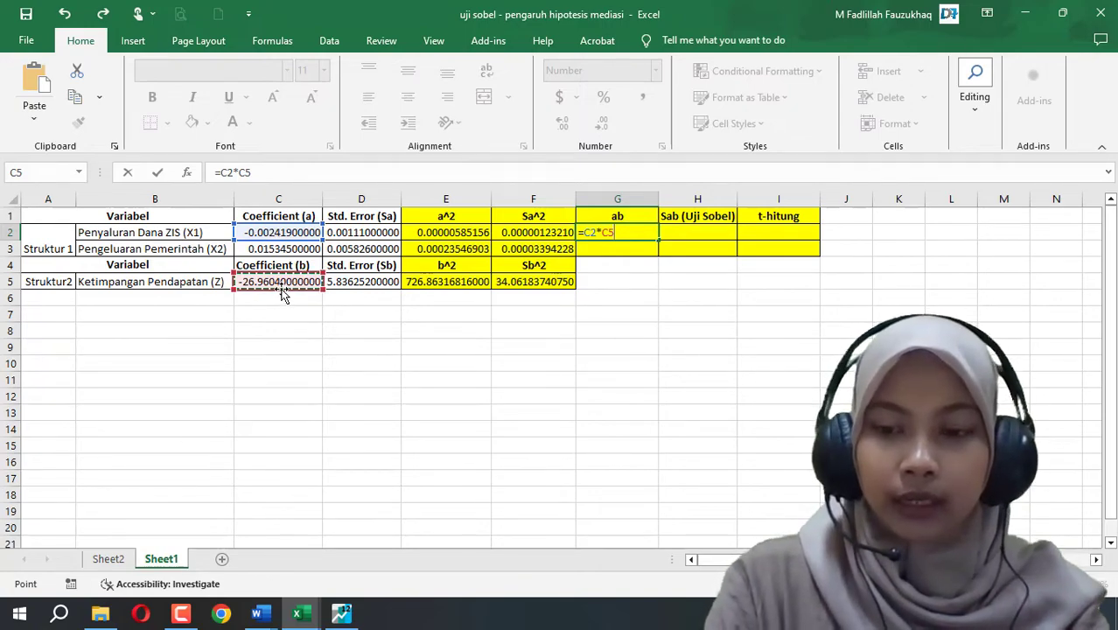
pyautogui.press('Return')
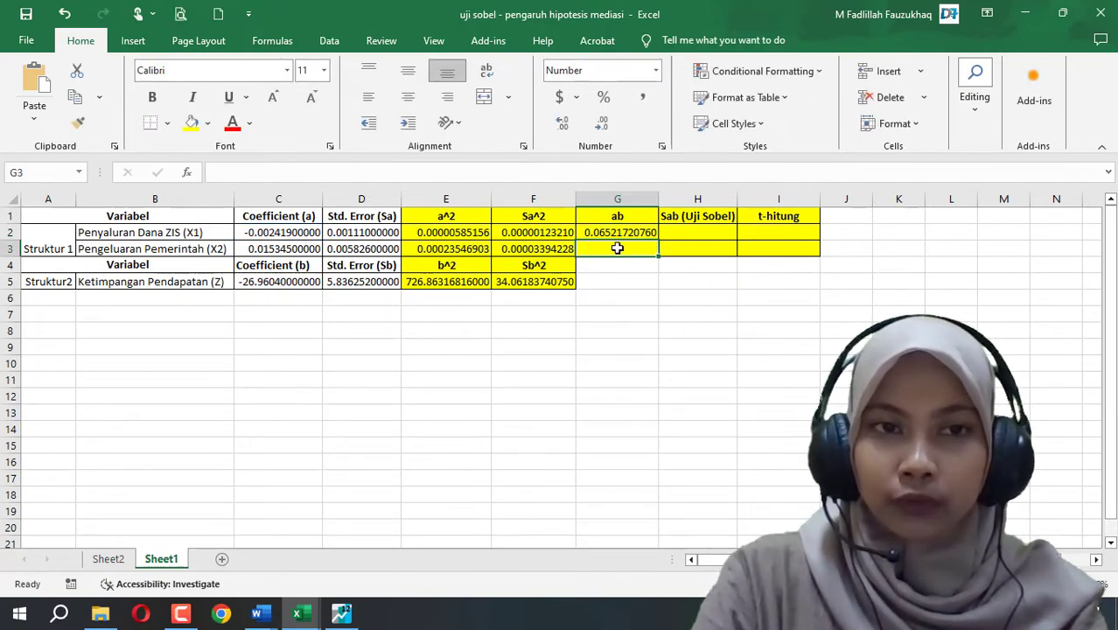
# Calculate ab for X2 in cell G3 with the formula =C3*C5
pyautogui.write('=')
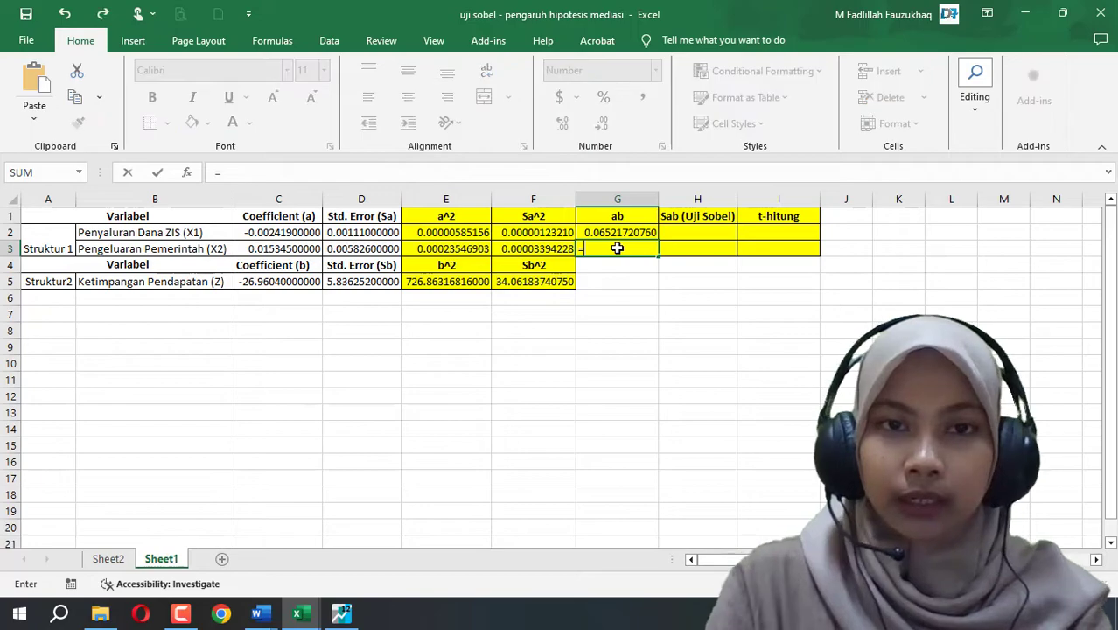
pyautogui.click(301, 248)
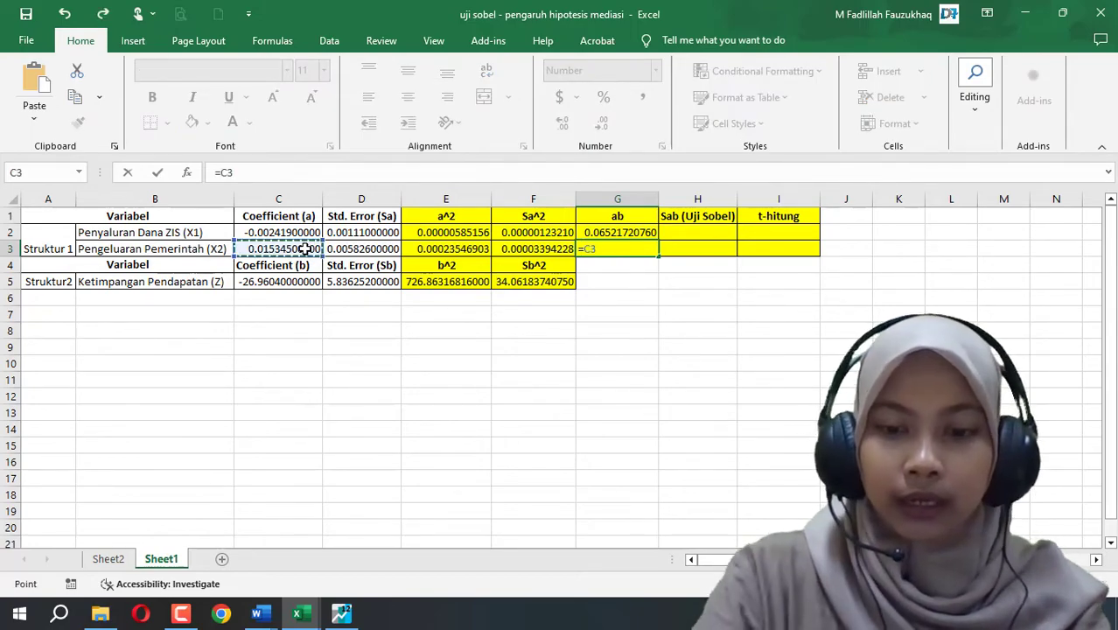
pyautogui.write('*')
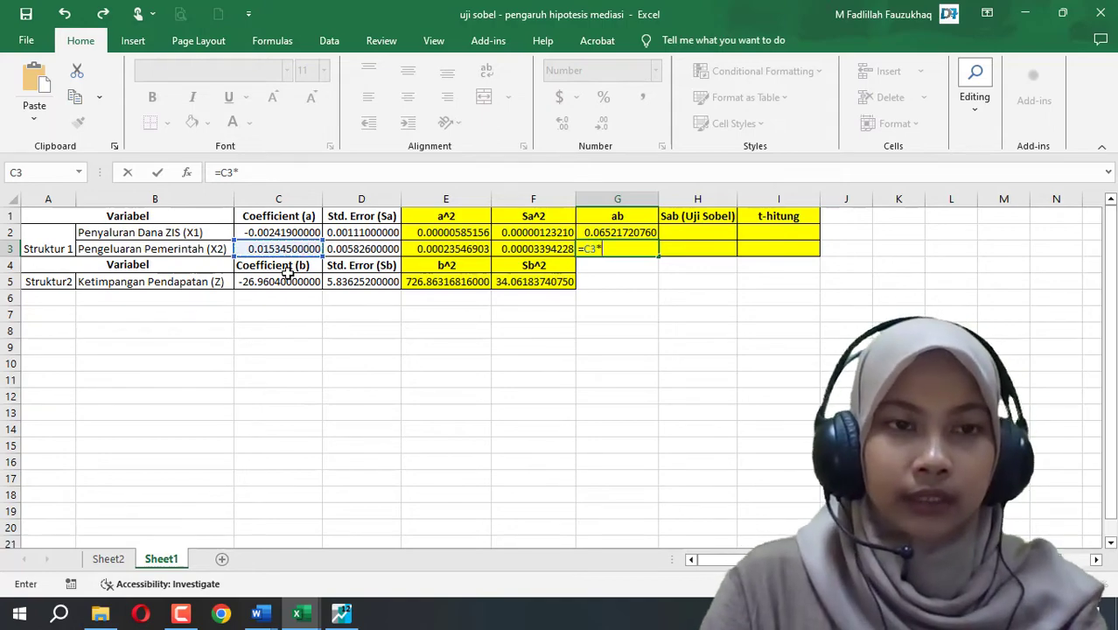
pyautogui.click(278, 282)
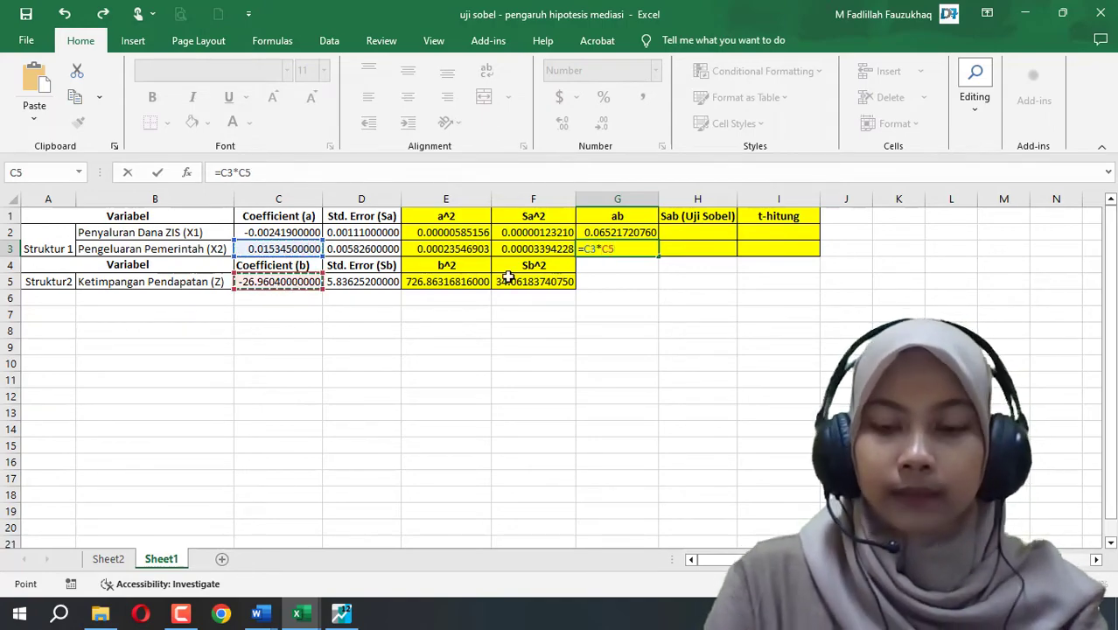
pyautogui.press('Return')
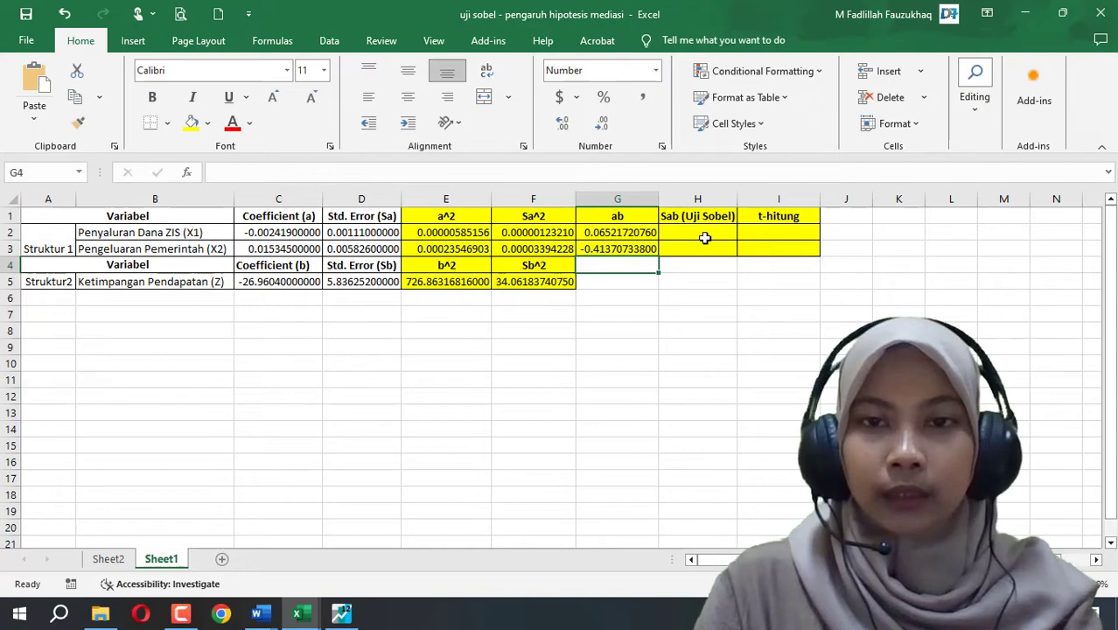
# Match the terms of the Sab formula in the Word document to the a^2, Sa^2, b^2 and Sb^2 cells of the worksheet
pyautogui.click(706, 235)
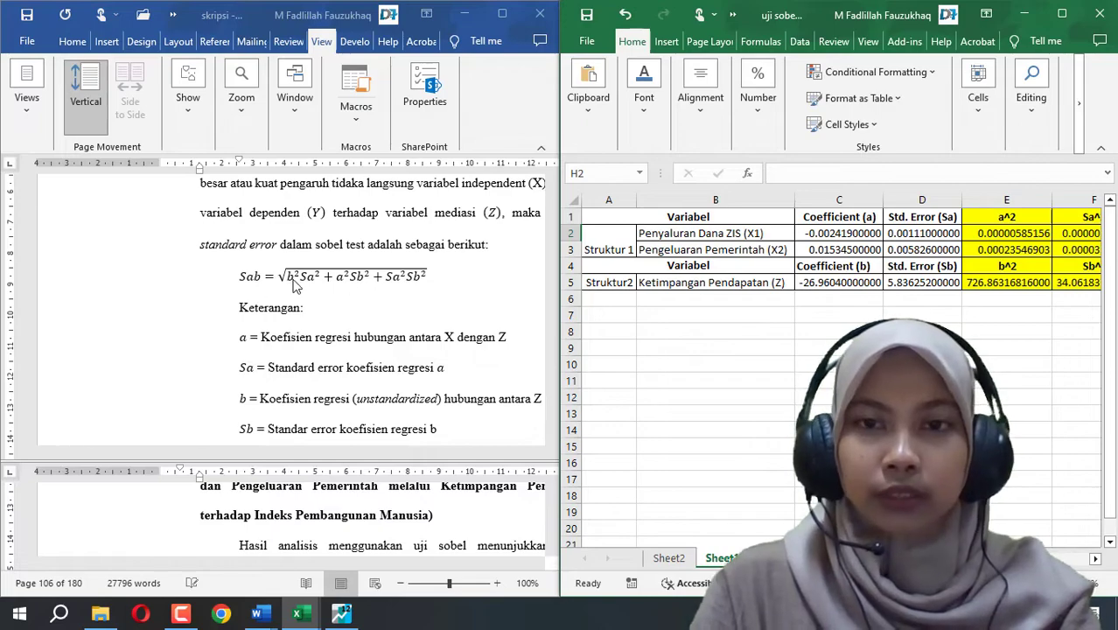
pyautogui.click(240, 337)
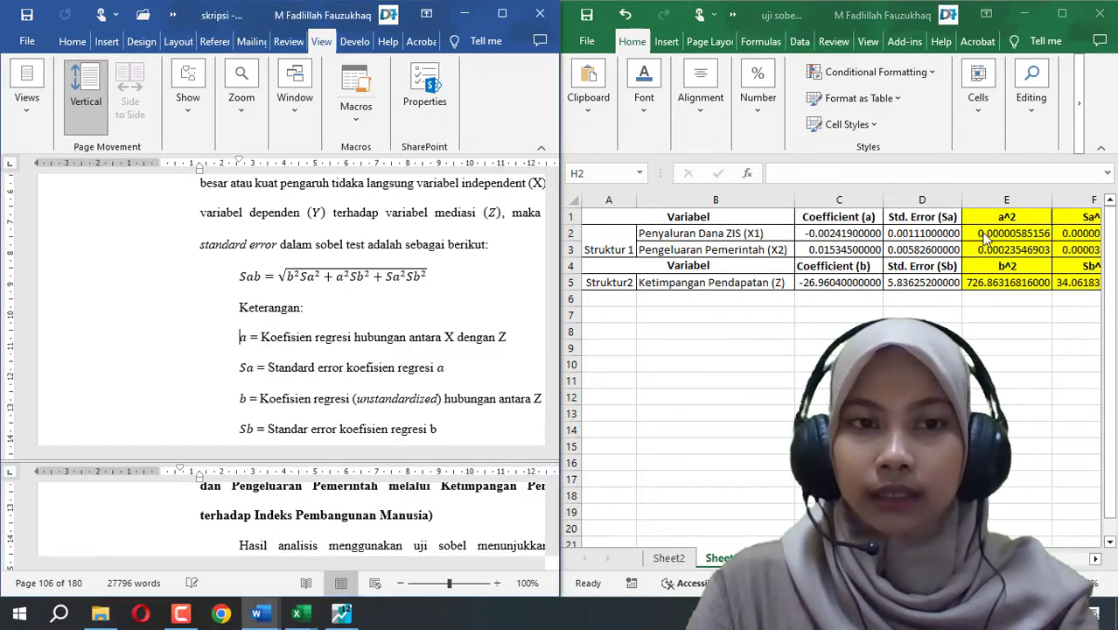
pyautogui.click(1008, 234)
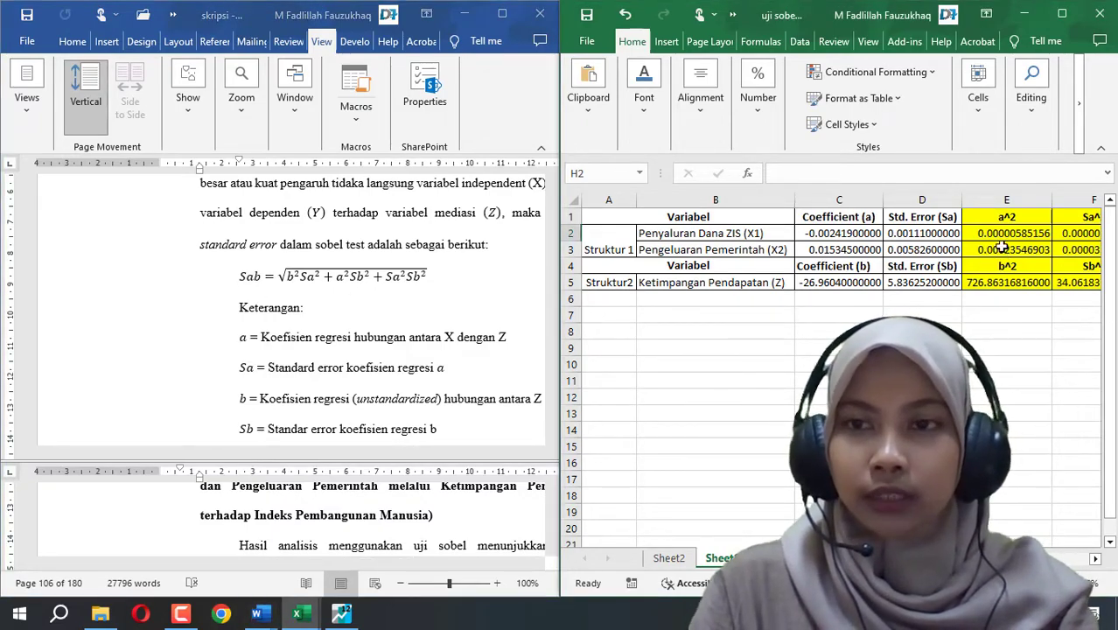
pyautogui.press('Right')
pyautogui.press('Right')
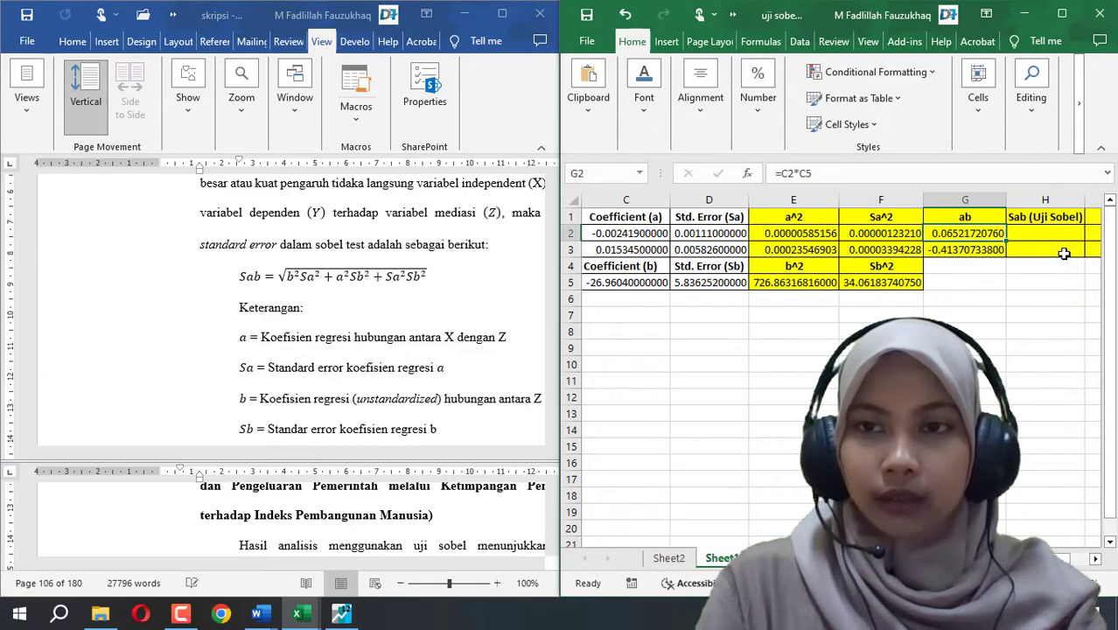
pyautogui.click(792, 233)
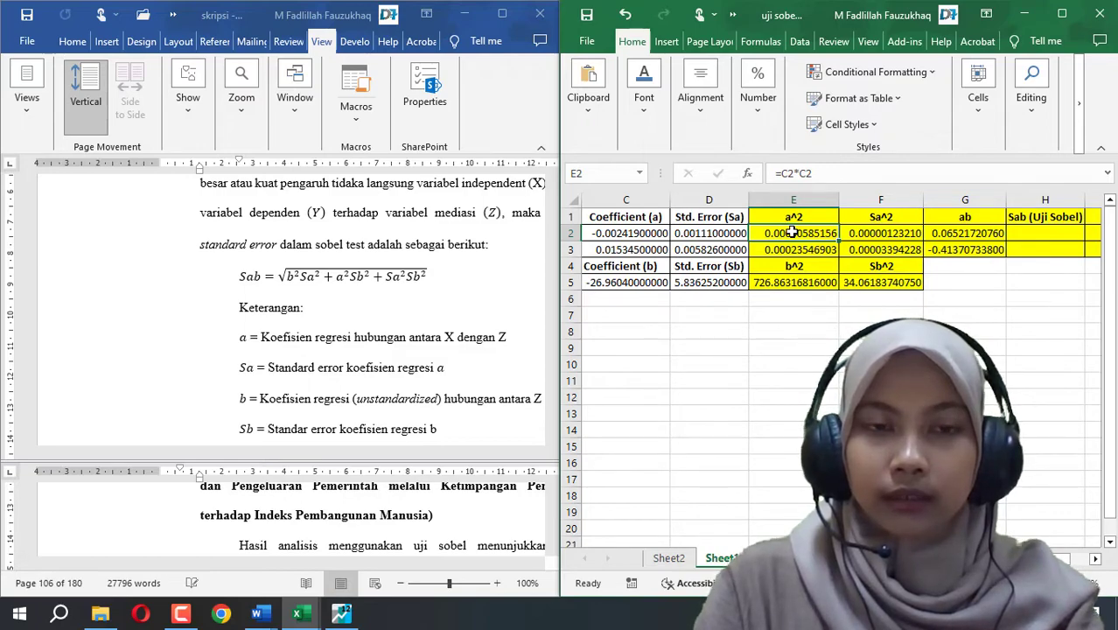
pyautogui.click(739, 282)
pyautogui.click(875, 278)
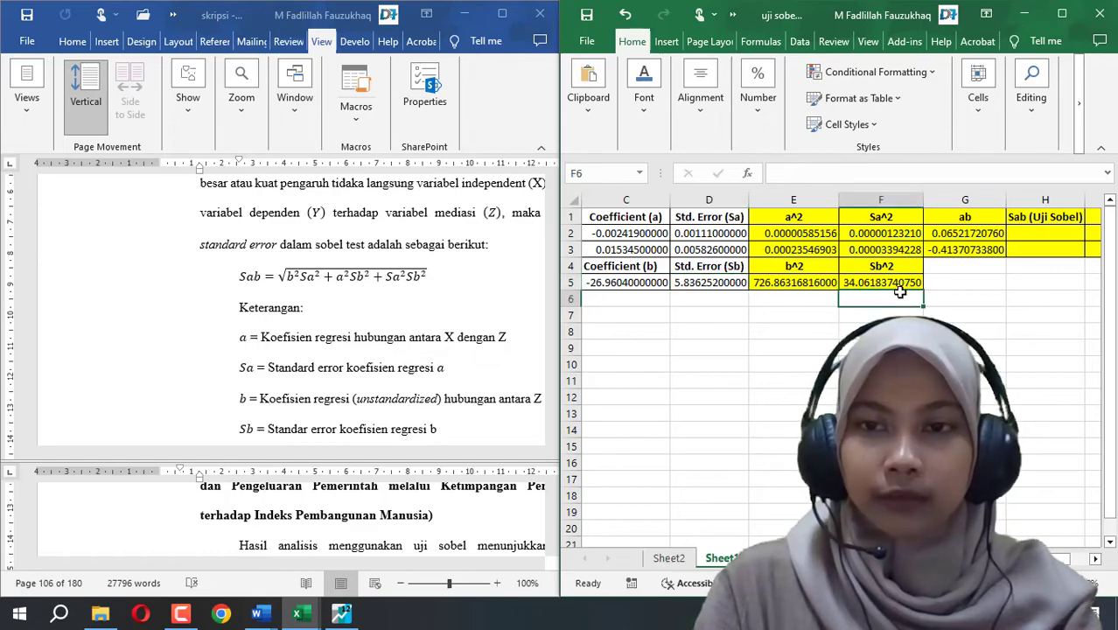
pyautogui.click(874, 233)
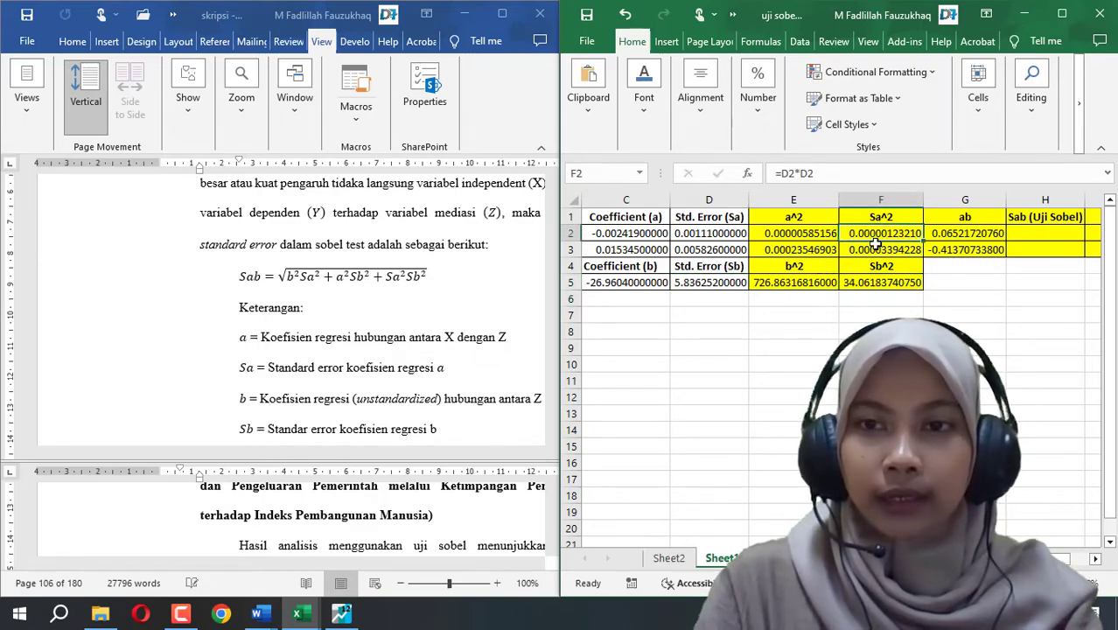
pyautogui.click(906, 281)
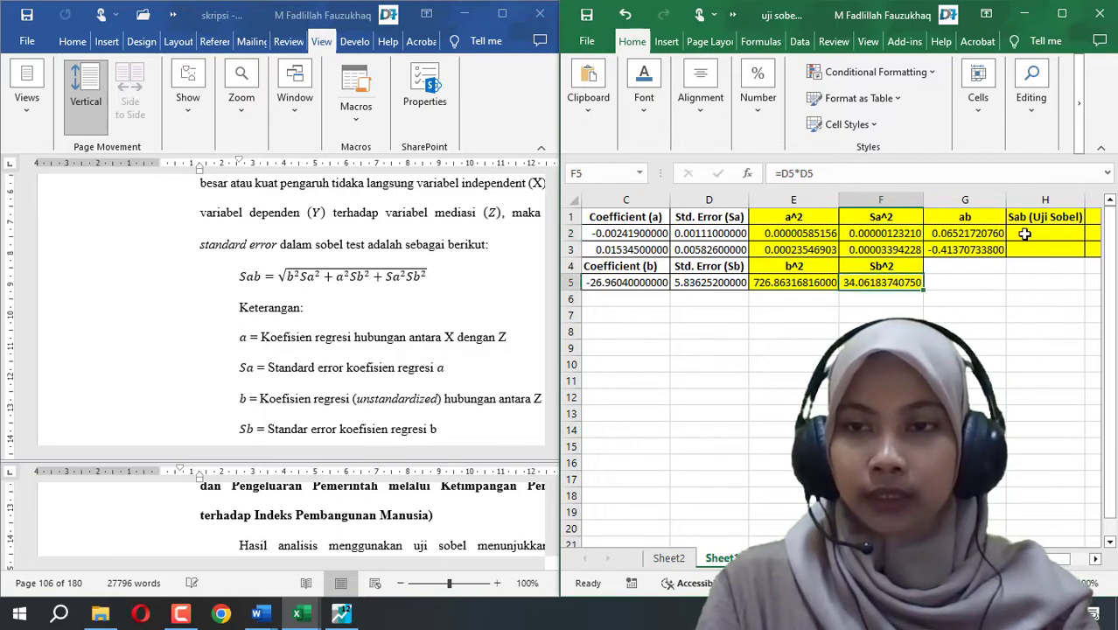
# Start the Sab formula for X1 in cell H2 with the SQRT function and the b^2 times Sa^2 term E5*F2
pyautogui.click(1022, 234)
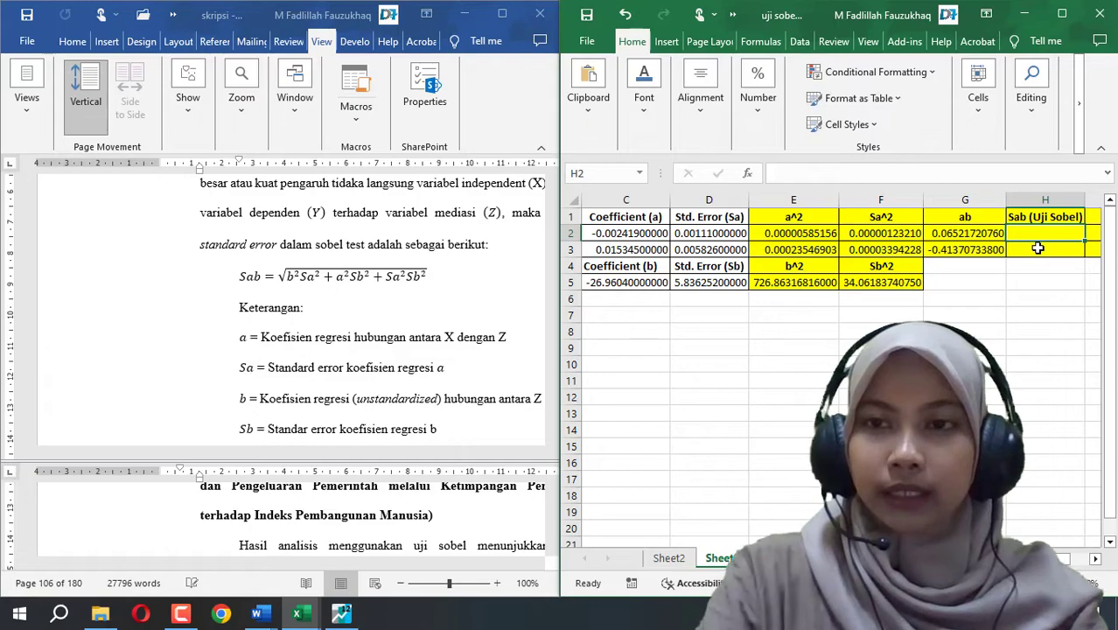
pyautogui.write('=')
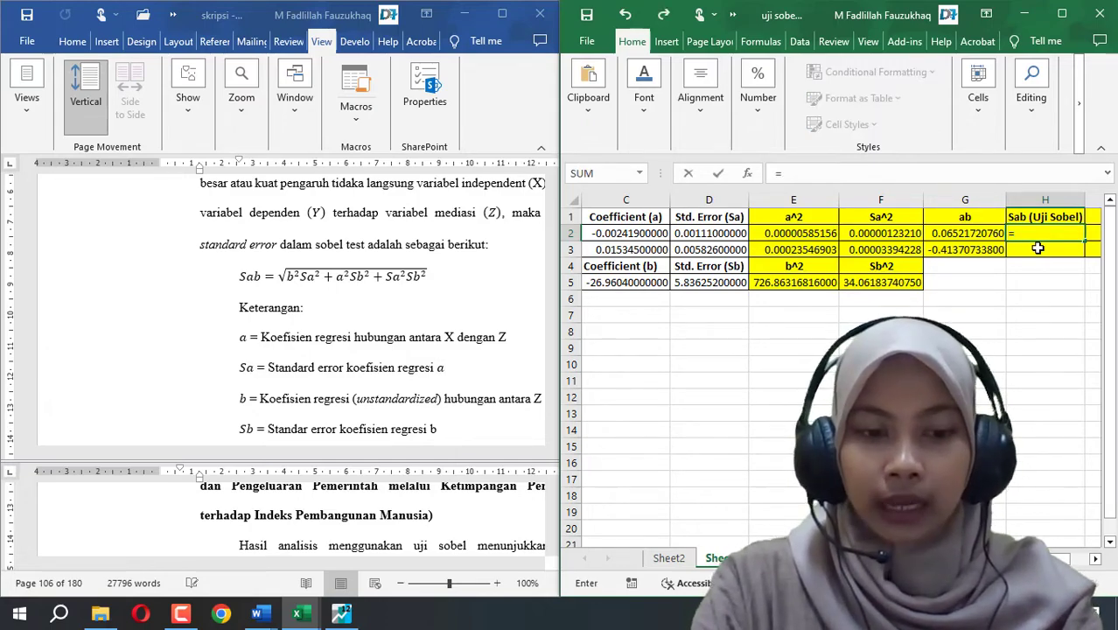
pyautogui.write('SQRT')
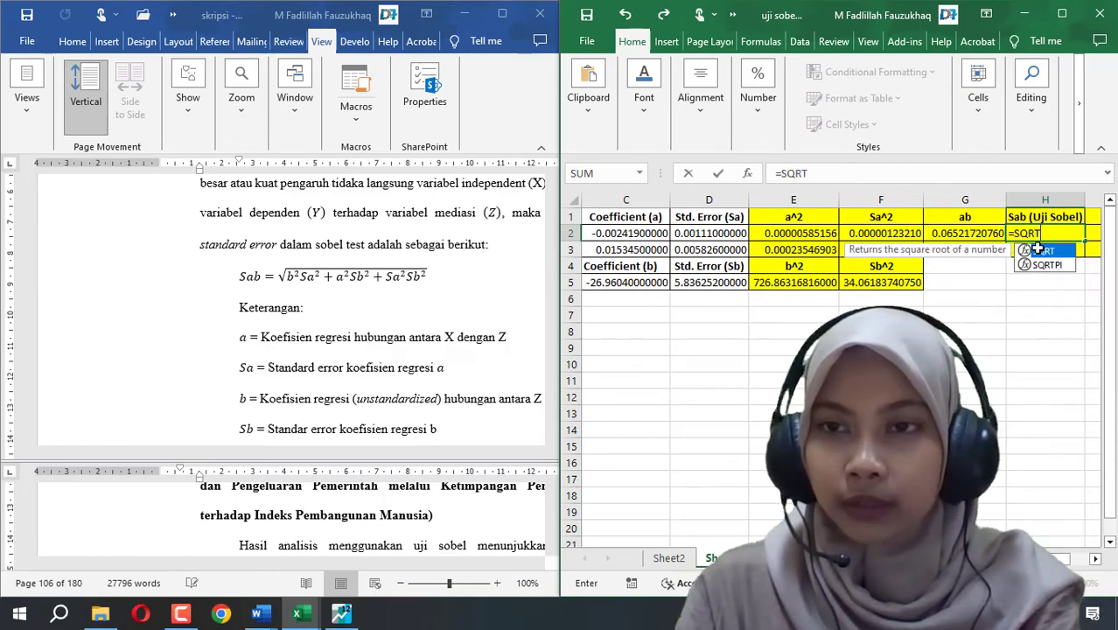
pyautogui.doubleClick(1038, 252)
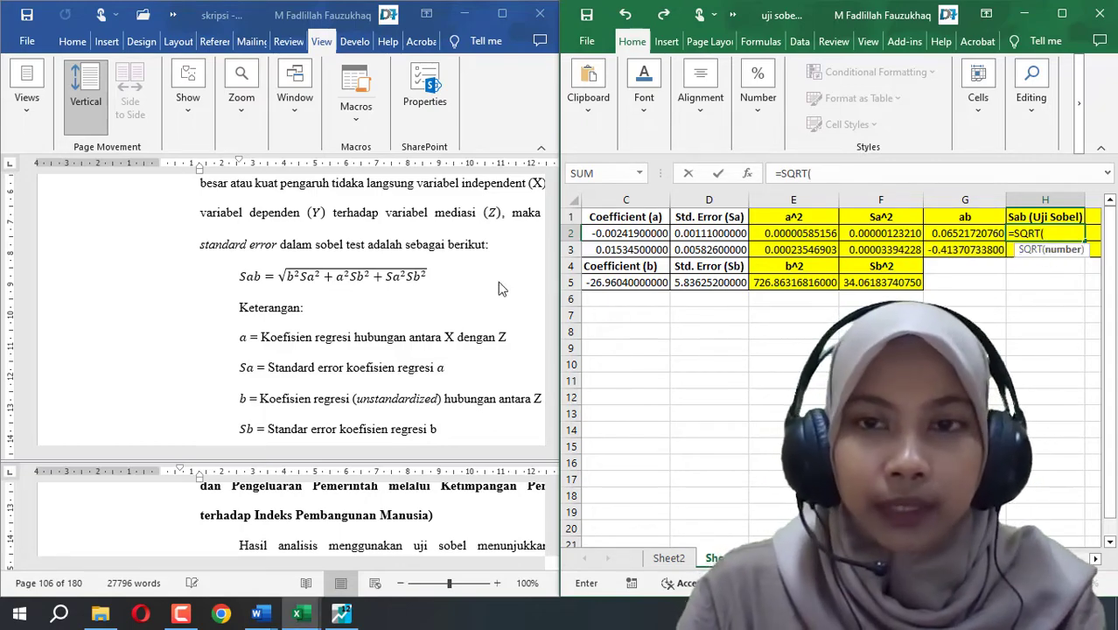
pyautogui.click(794, 281)
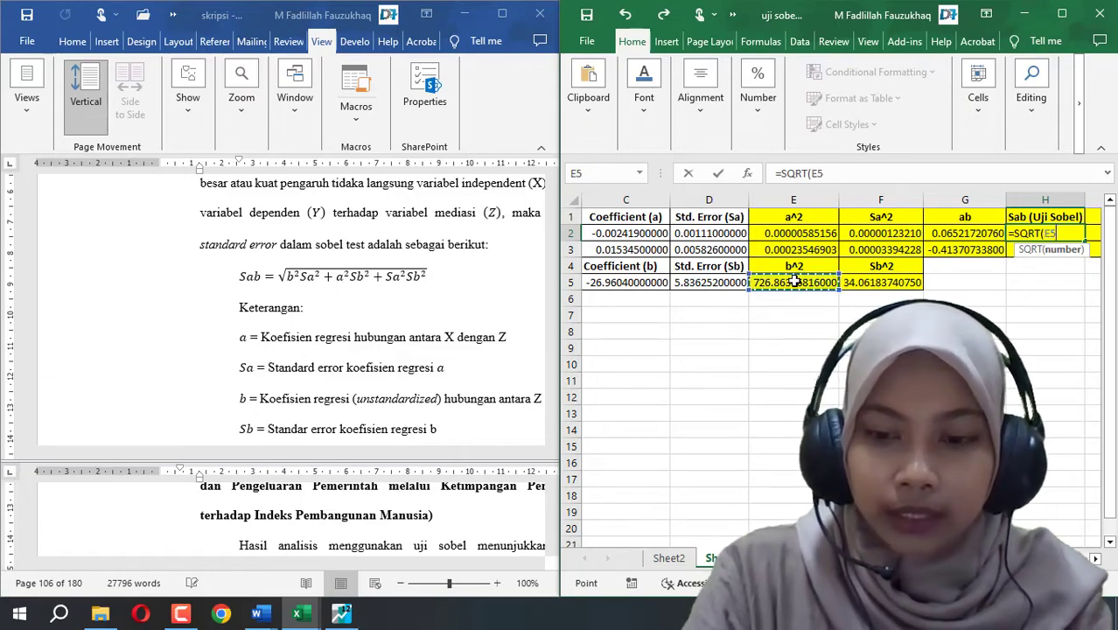
pyautogui.write('+')
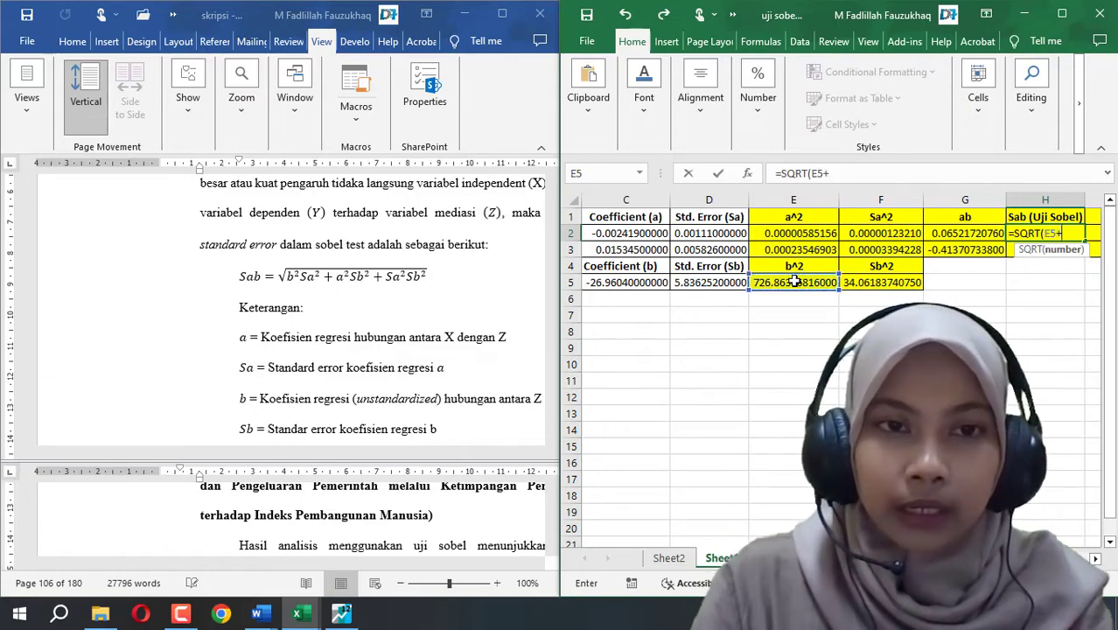
pyautogui.click(865, 233)
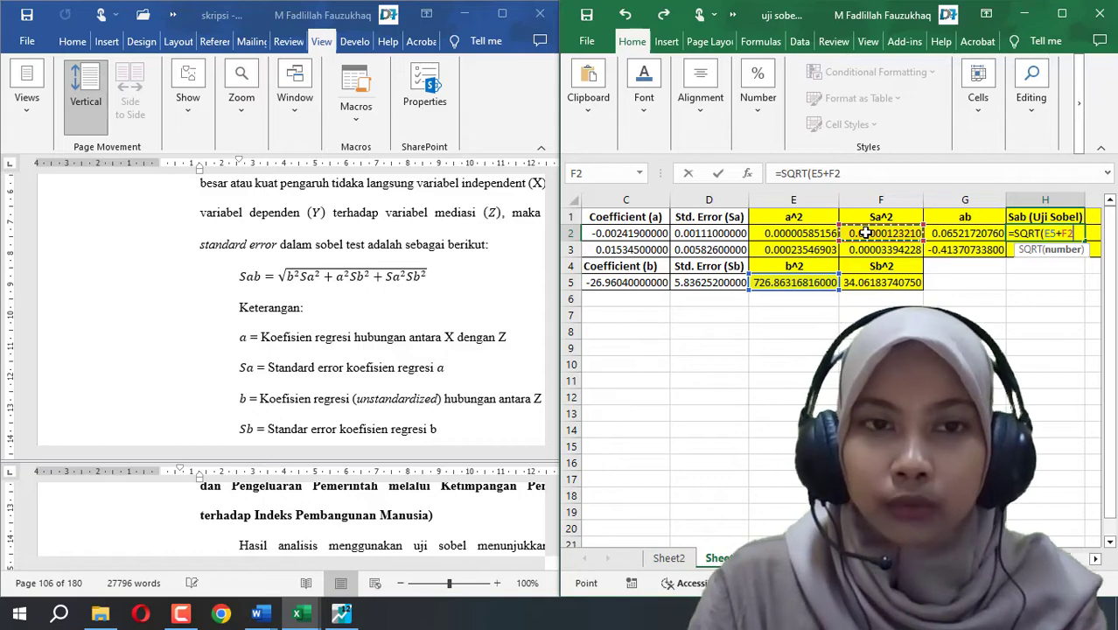
pyautogui.press('BackSpace')
pyautogui.press('BackSpace')
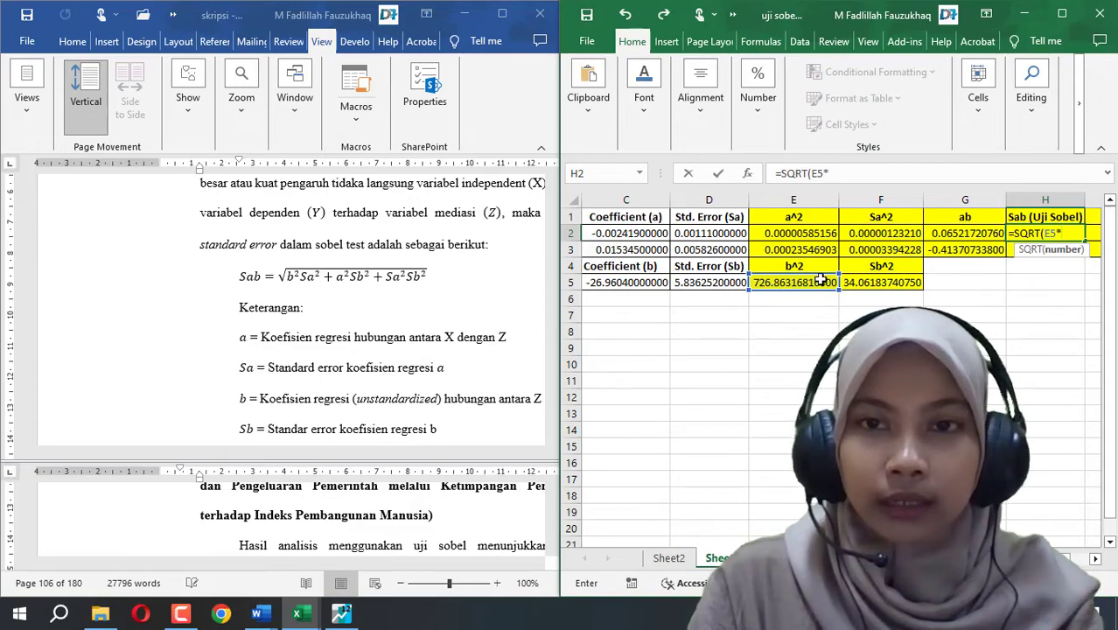
pyautogui.click(855, 232)
# Complete the Sab formula in H2 by adding the terms E2*F5 and F2*F5 inside the square root
pyautogui.write('+')
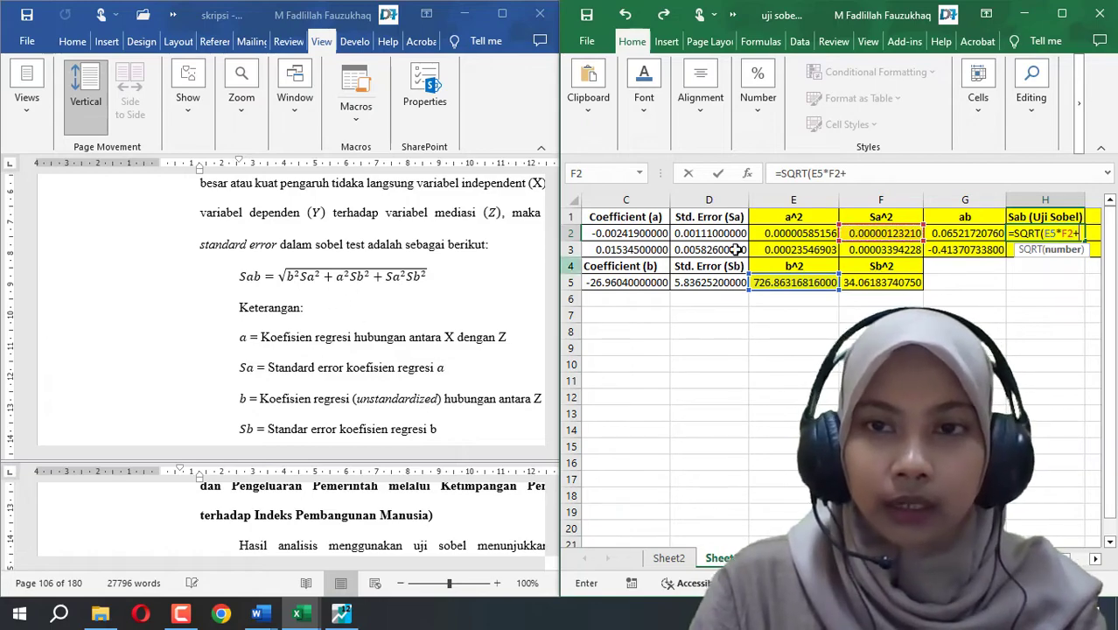
pyautogui.click(811, 237)
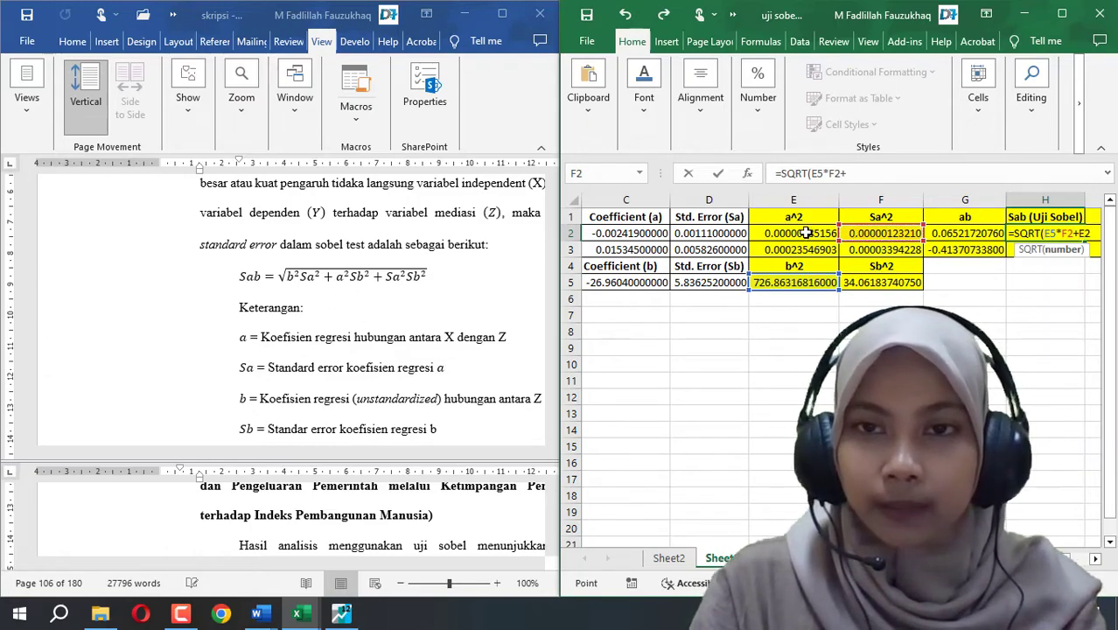
pyautogui.write('*')
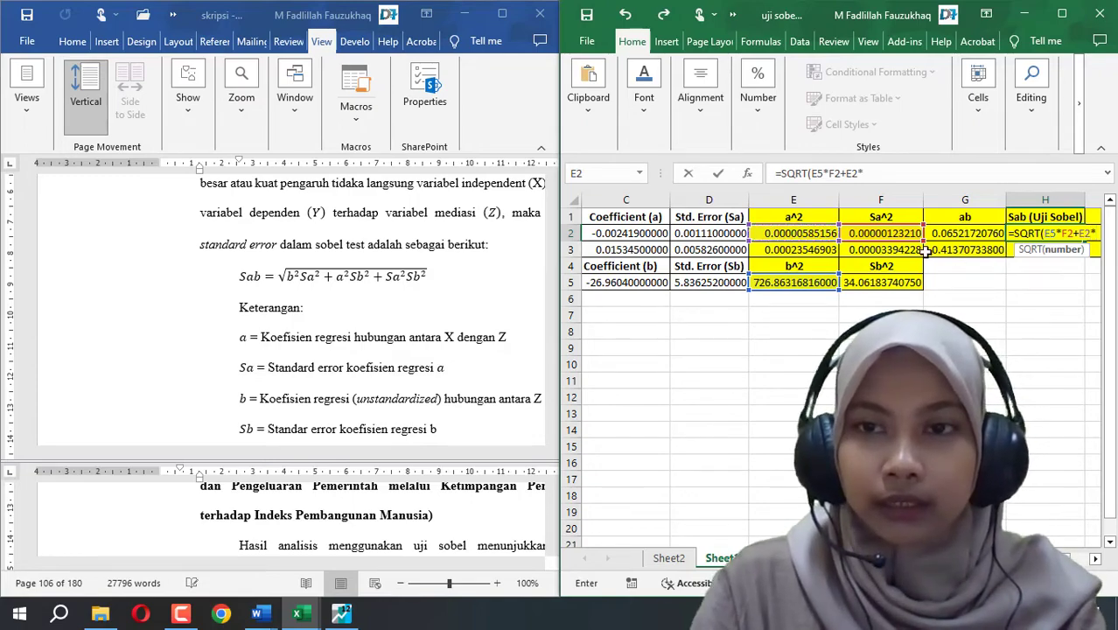
pyautogui.click(893, 287)
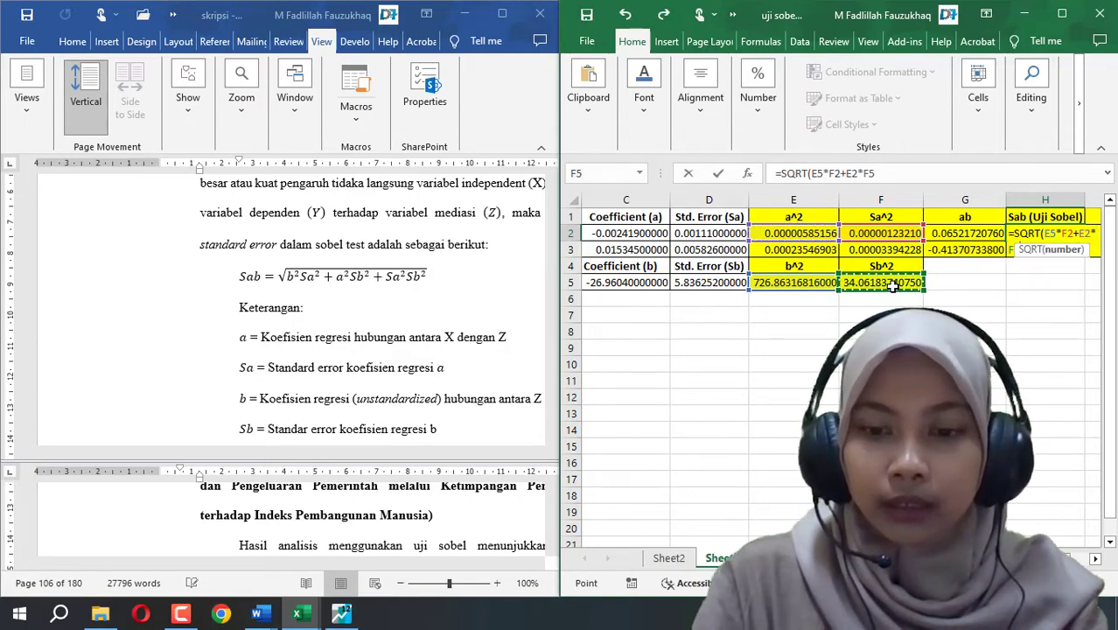
pyautogui.write('+')
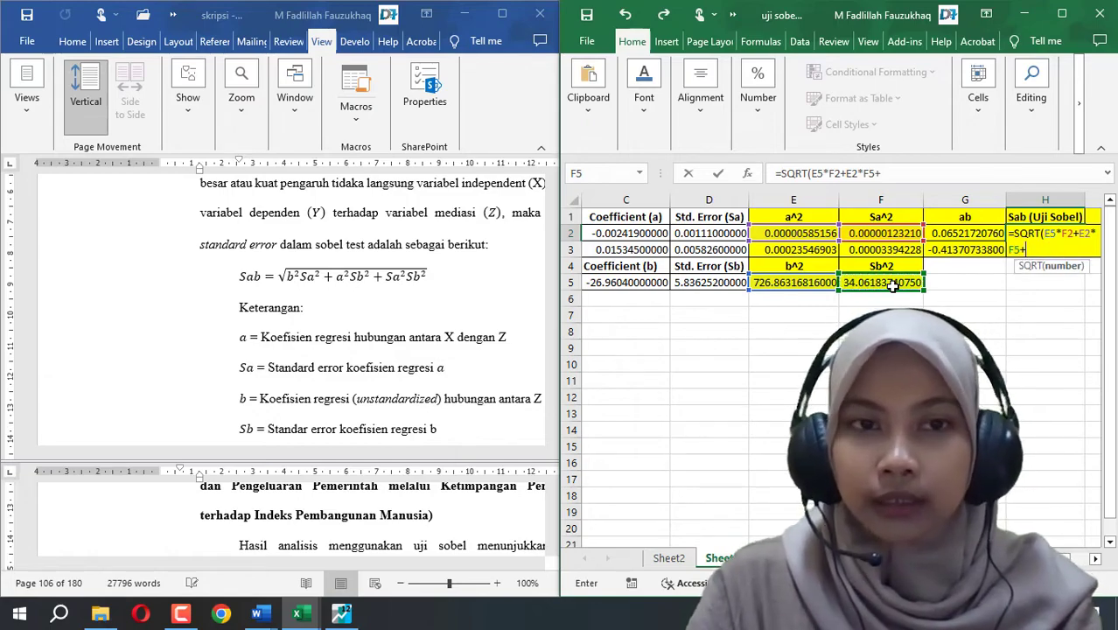
pyautogui.click(910, 228)
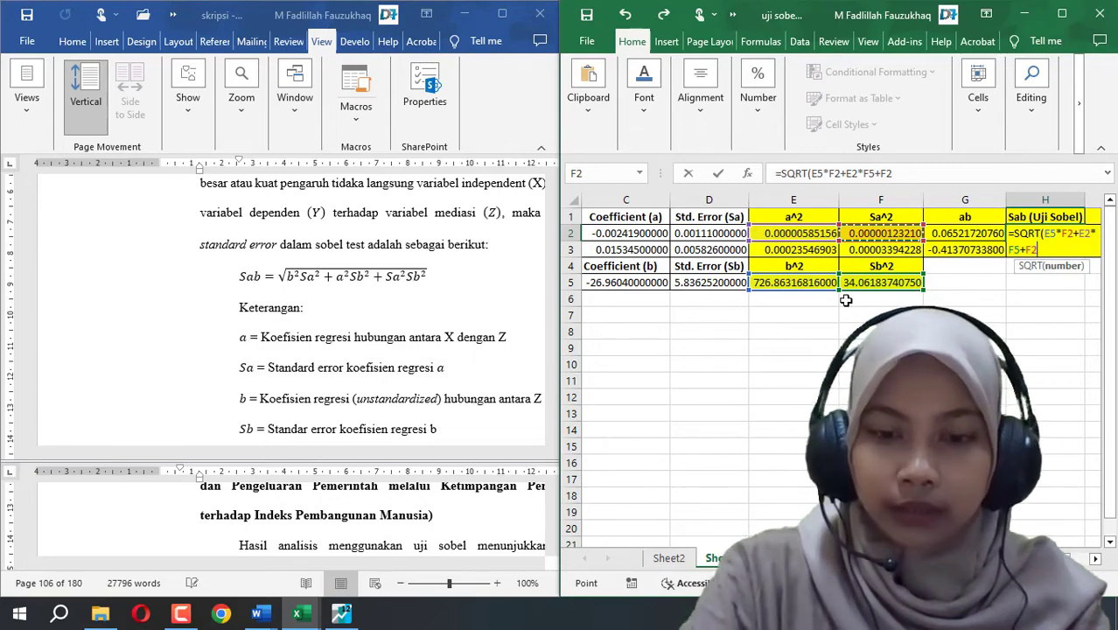
pyautogui.write('*')
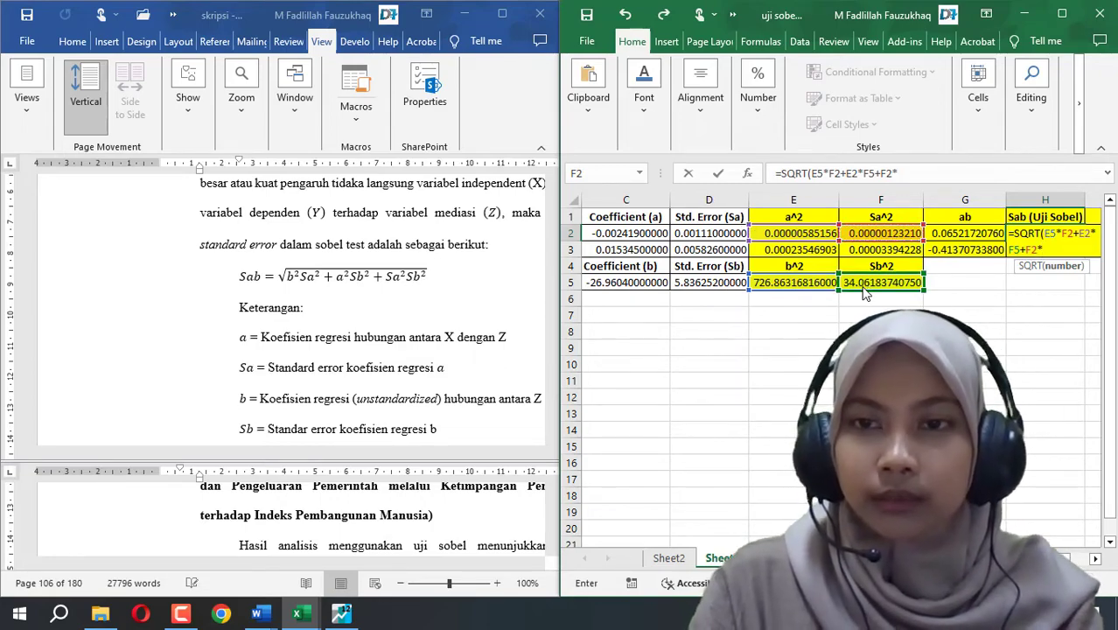
pyautogui.click(863, 283)
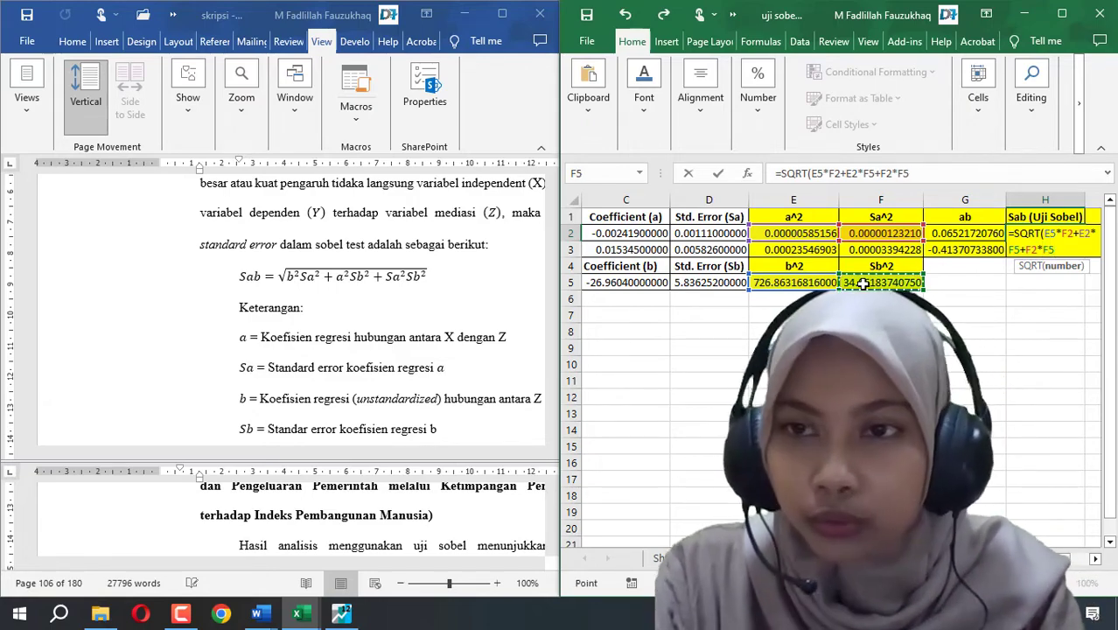
pyautogui.write(')')
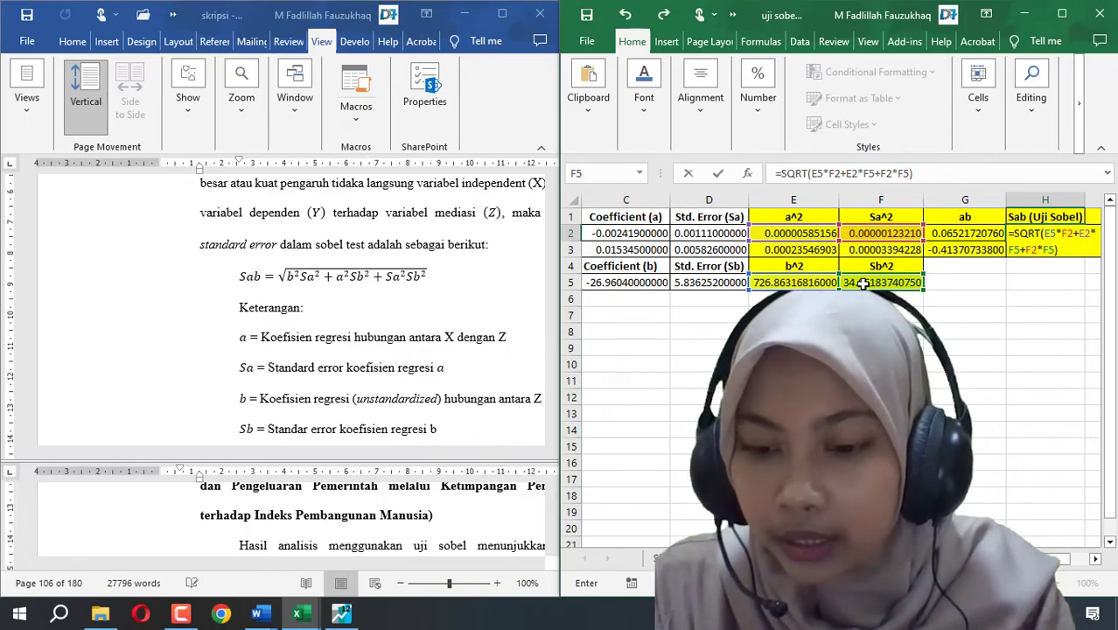
pyautogui.press('Return')
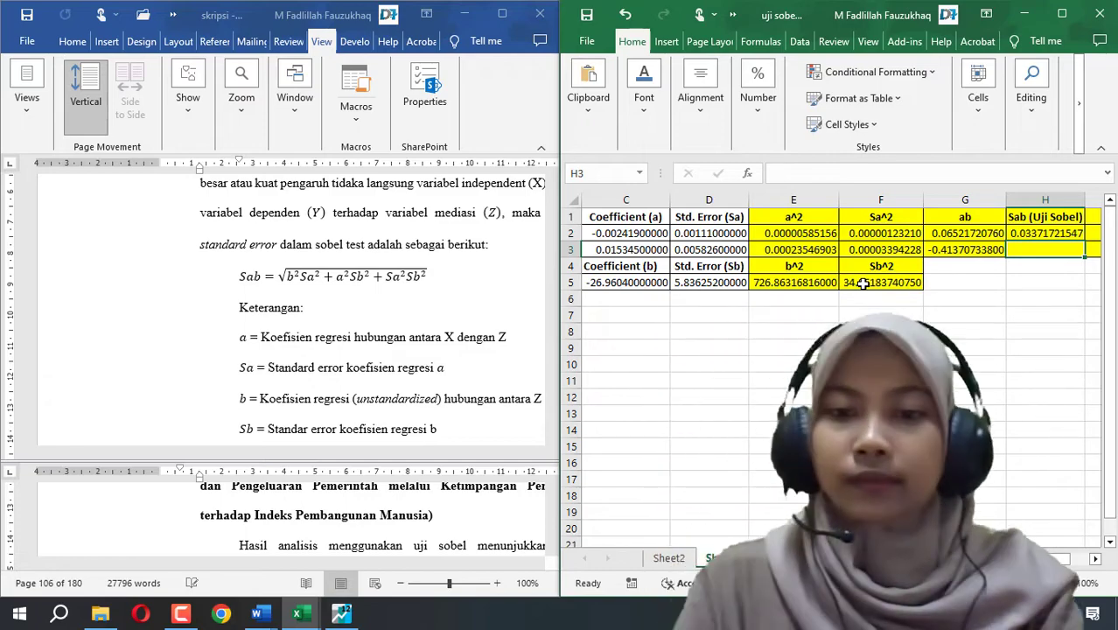
pyautogui.click(1025, 297)
pyautogui.click(1029, 280)
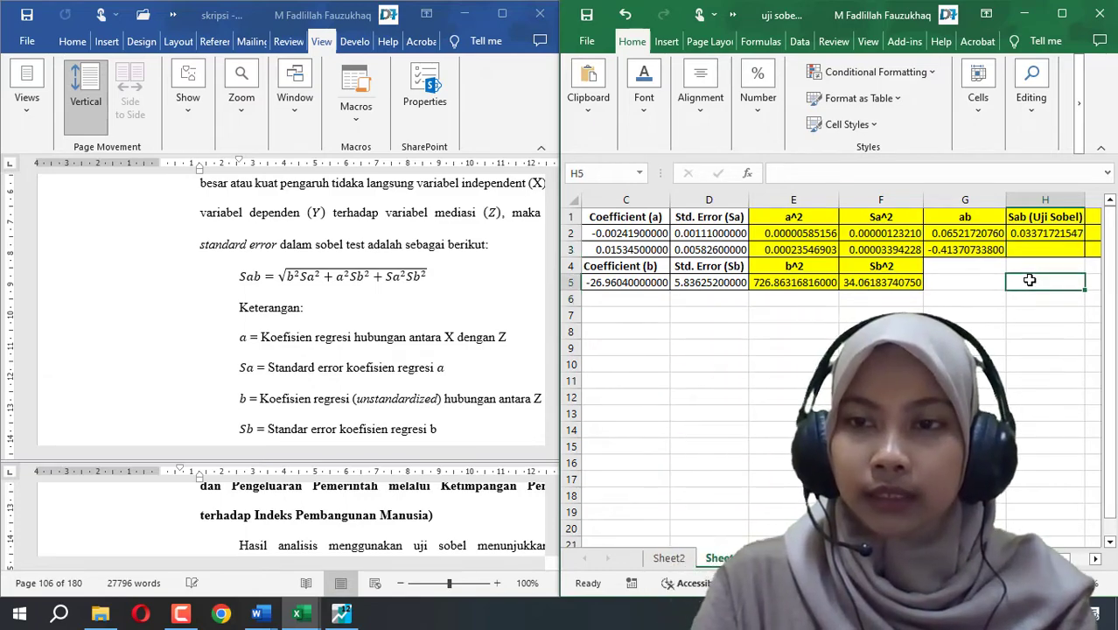
pyautogui.doubleClick(1030, 280)
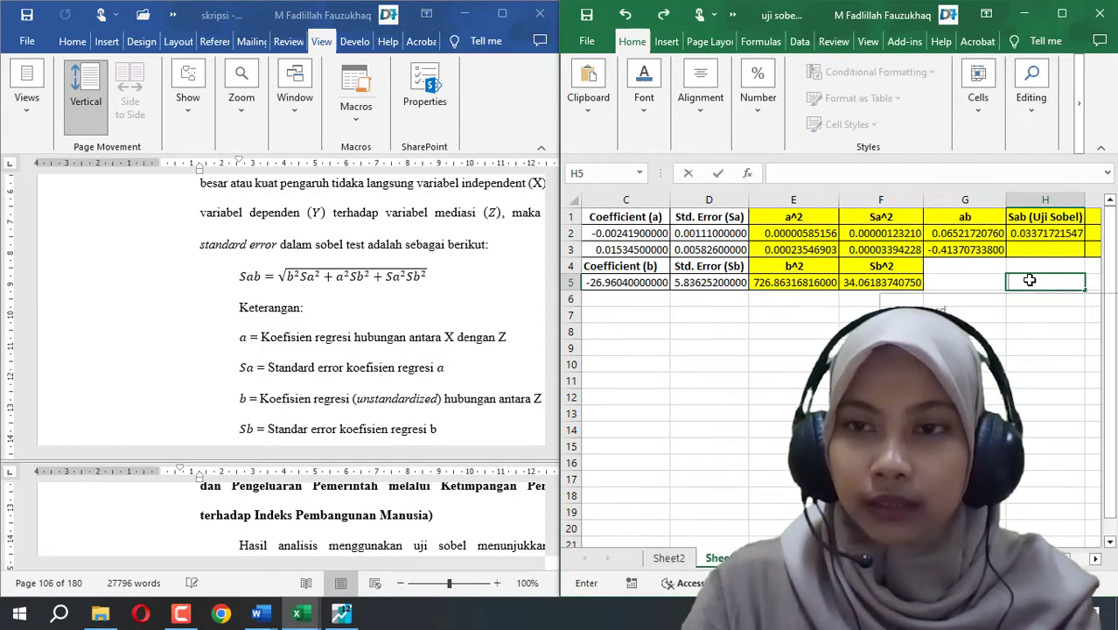
pyautogui.press('super+v')
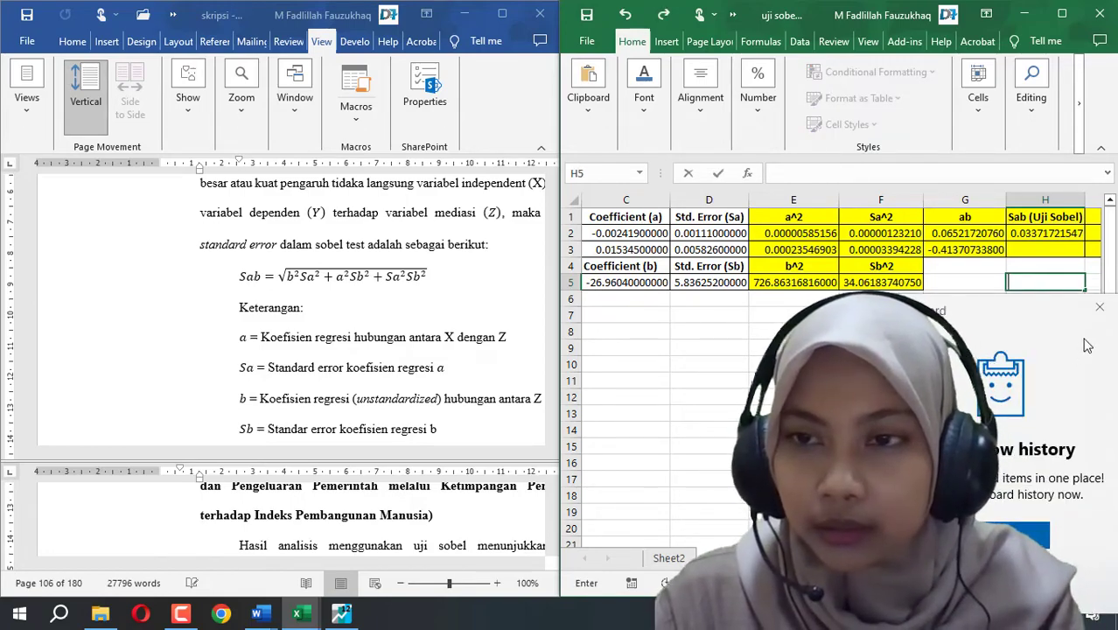
pyautogui.click(1099, 307)
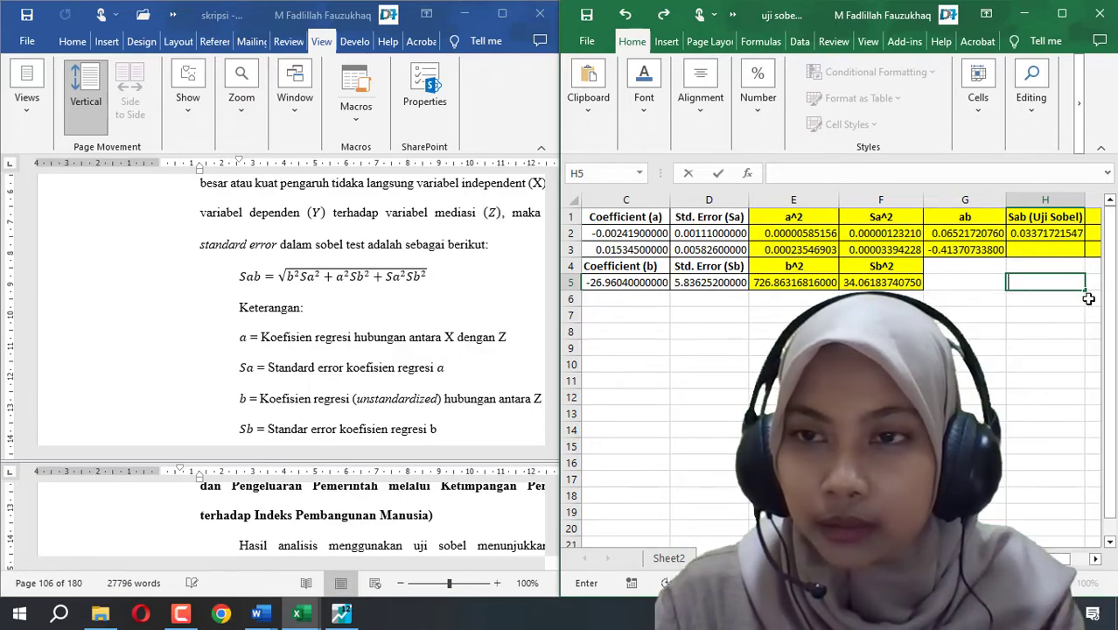
# Compare the Sab formula in cell H2 term by term with the Sab equation in the Word document
pyautogui.click(1043, 230)
pyautogui.click(917, 174)
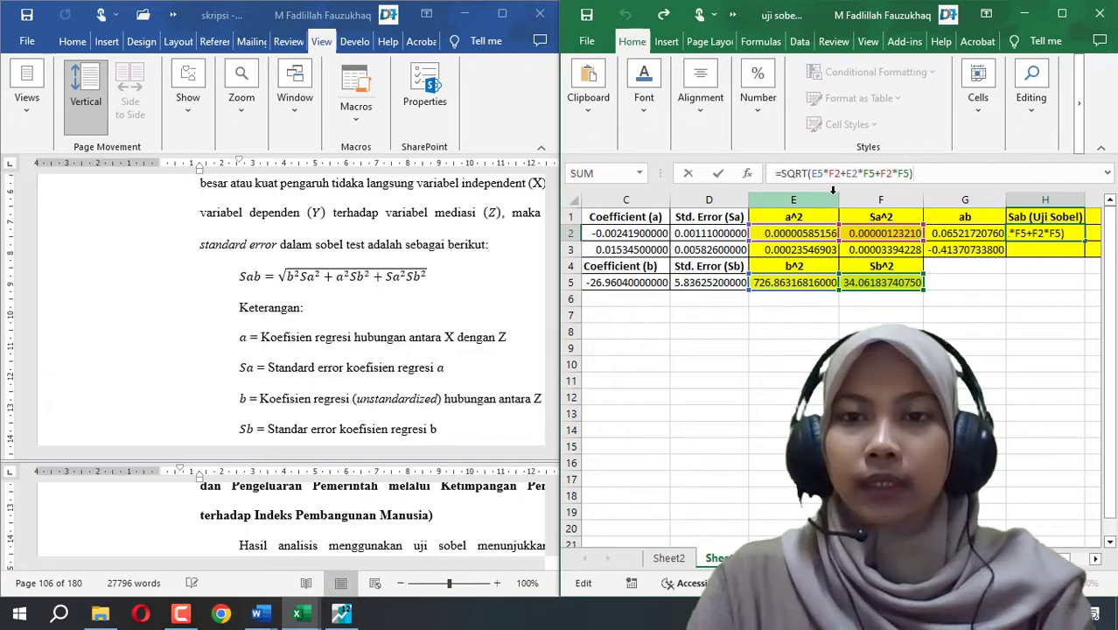
pyautogui.click(278, 302)
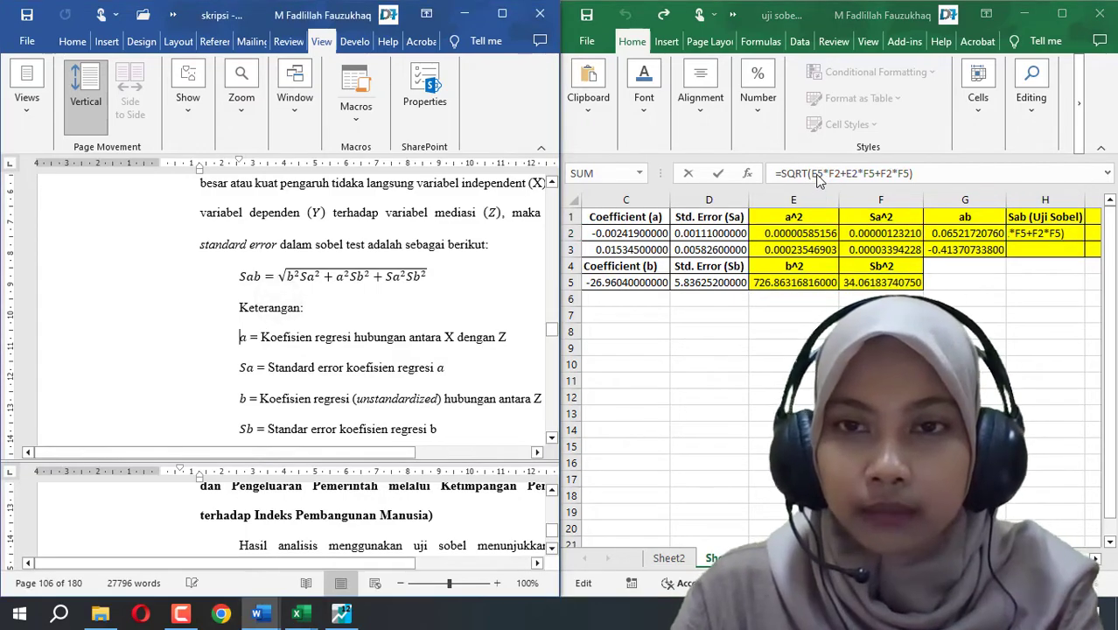
pyautogui.scroll(1, 276, 302)
pyautogui.hscroll(2, 289, 306)
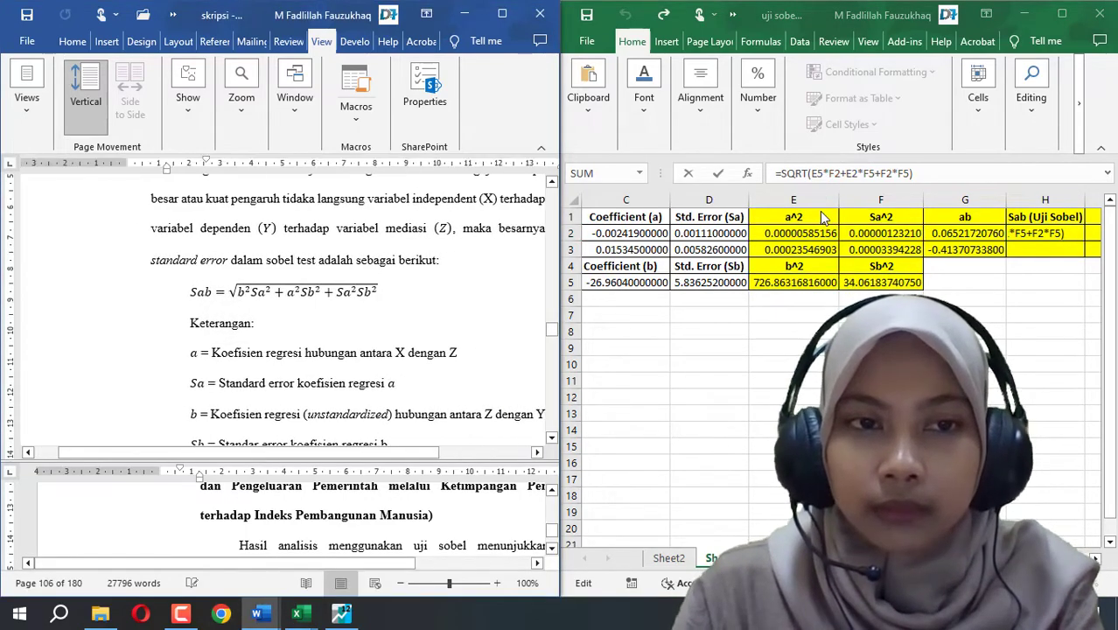
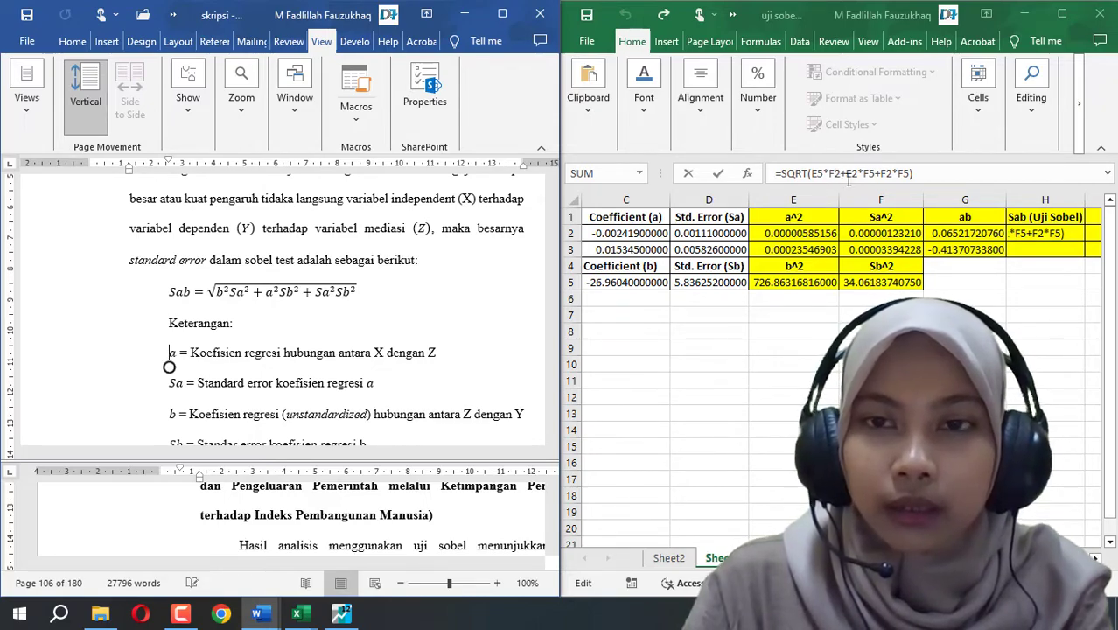
pyautogui.rightClick(236, 352)
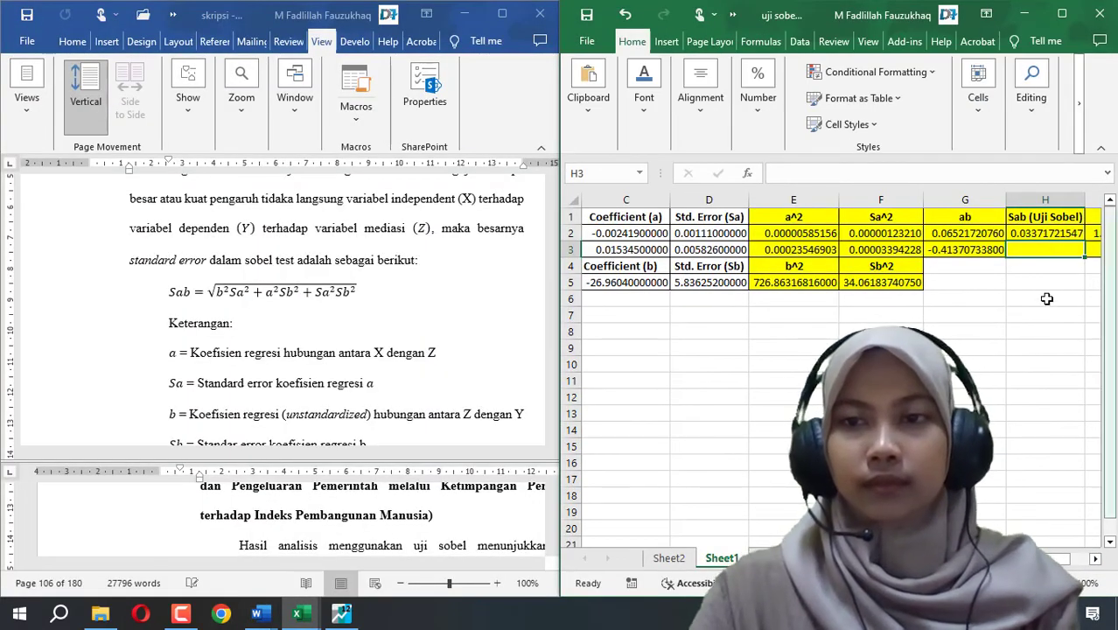
# Undo the t-hitung entry for X1 in cell I2
pyautogui.click(1064, 234)
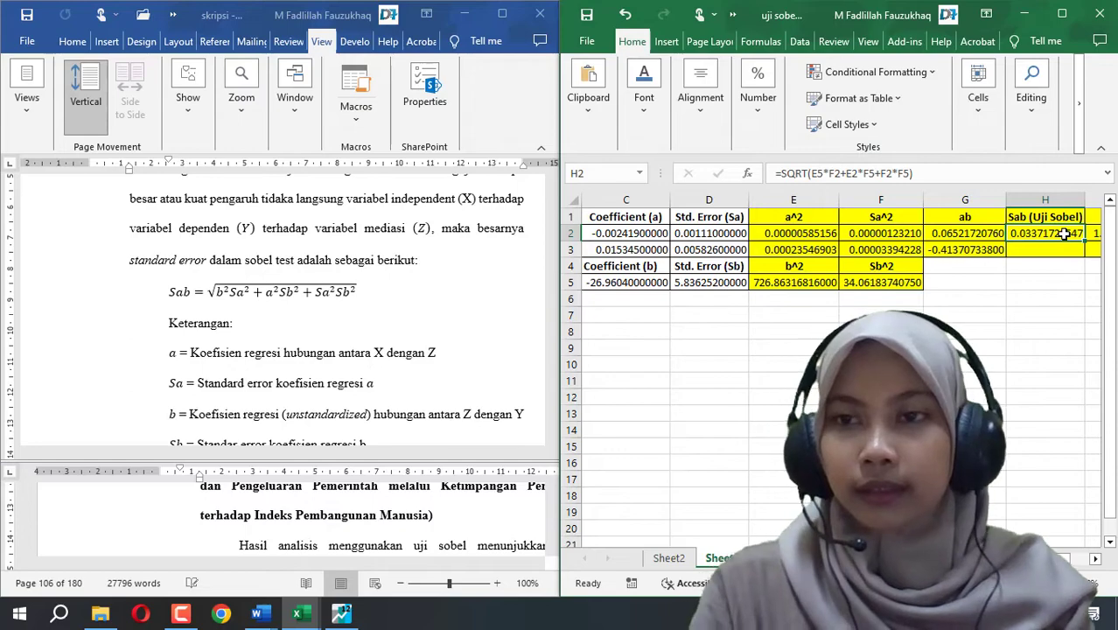
pyautogui.press('Right')
pyautogui.press('F2')
pyautogui.hotkey('ctrl', 'z')
pyautogui.click(957, 315)
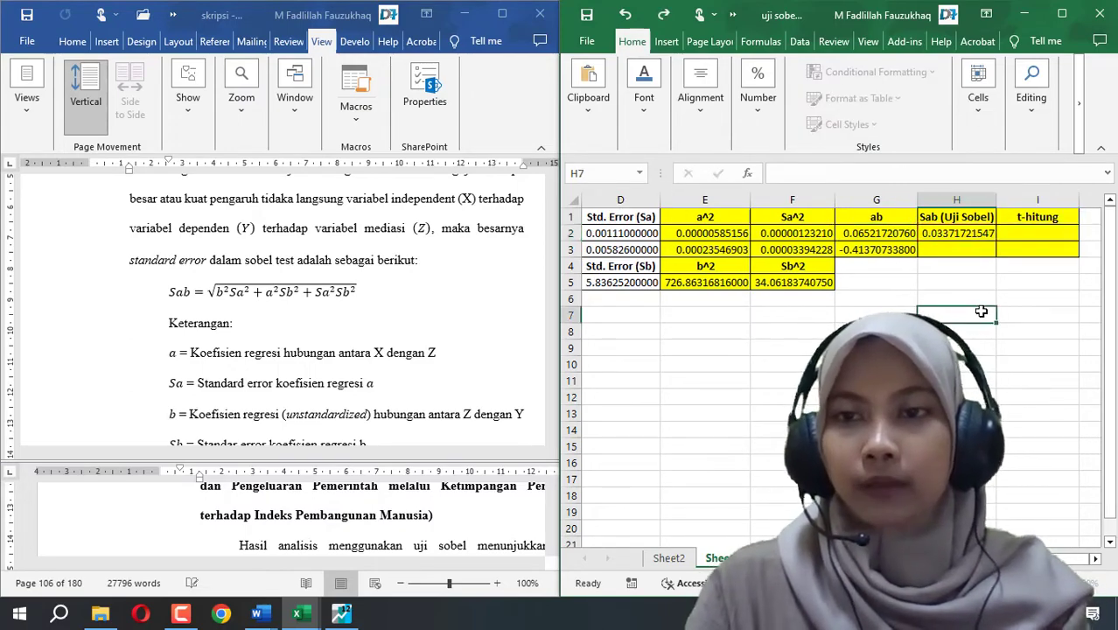
# Begin the Sab formula for X2 in cell H3 with the SQRT function and the b^2 value E5 as first factor
pyautogui.click(971, 231)
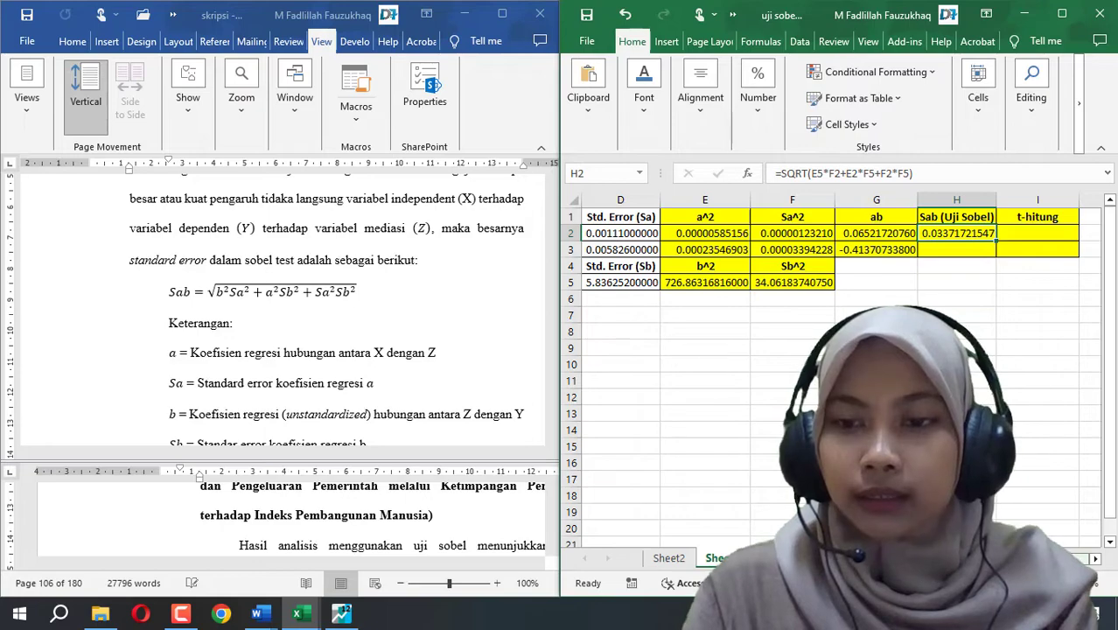
pyautogui.hscroll(-3, 877, 298)
pyautogui.hscroll(-1, 841, 370)
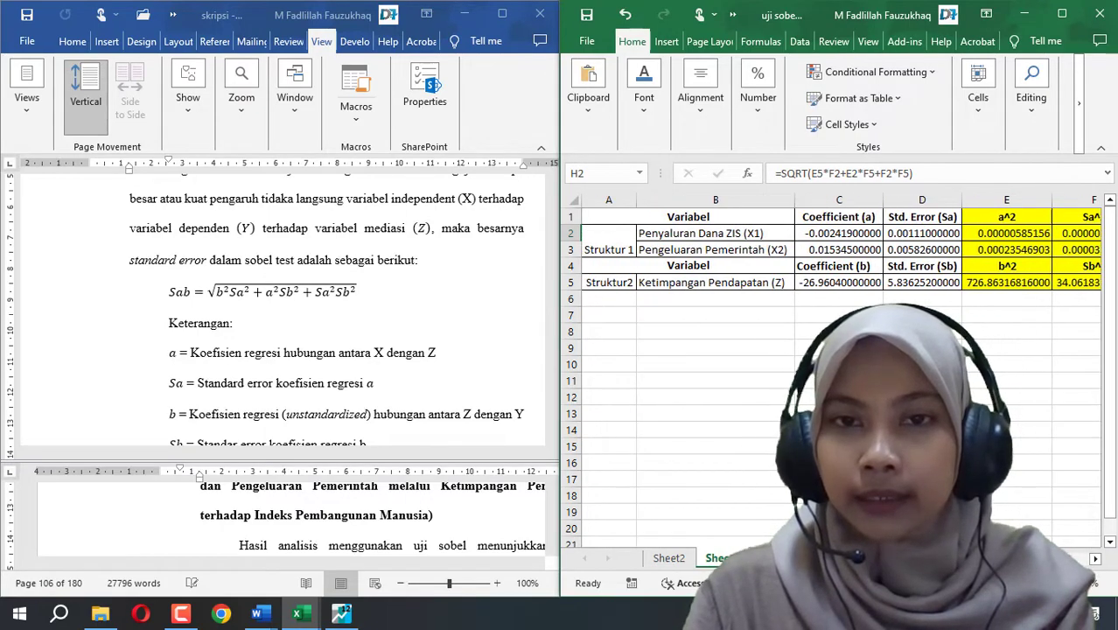
pyautogui.hscroll(3, 841, 370)
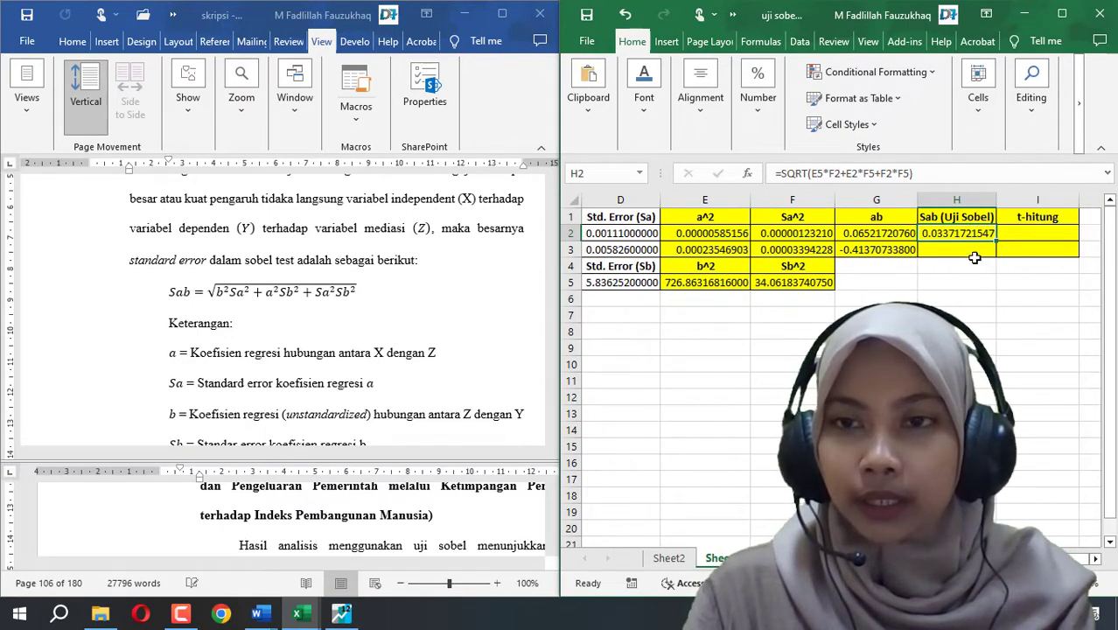
pyautogui.click(974, 252)
pyautogui.write('=')
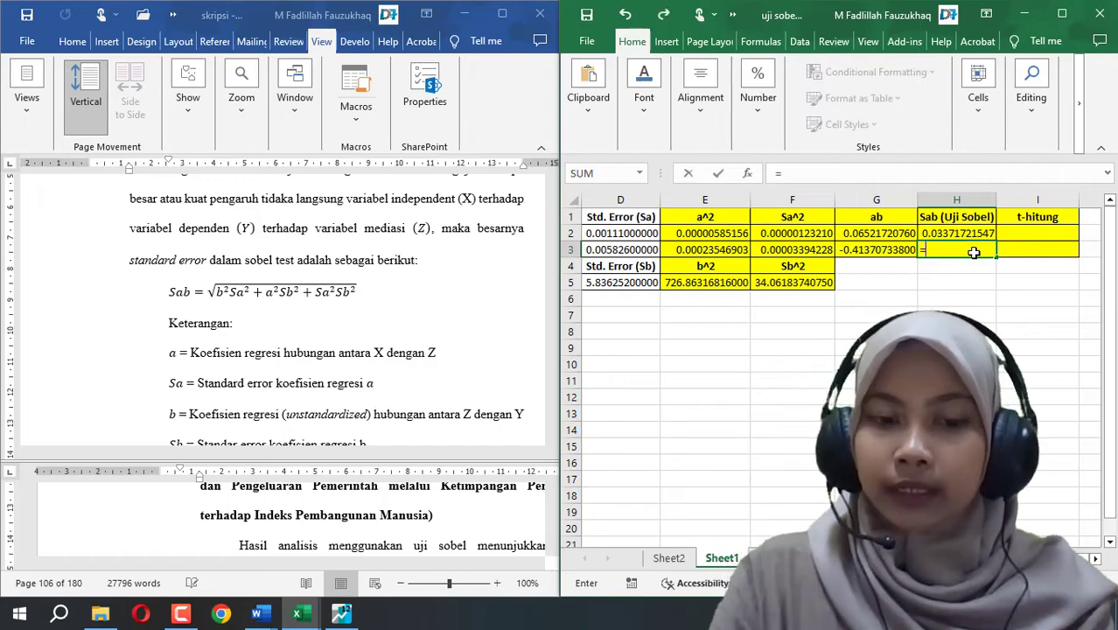
pyautogui.write('SQRT')
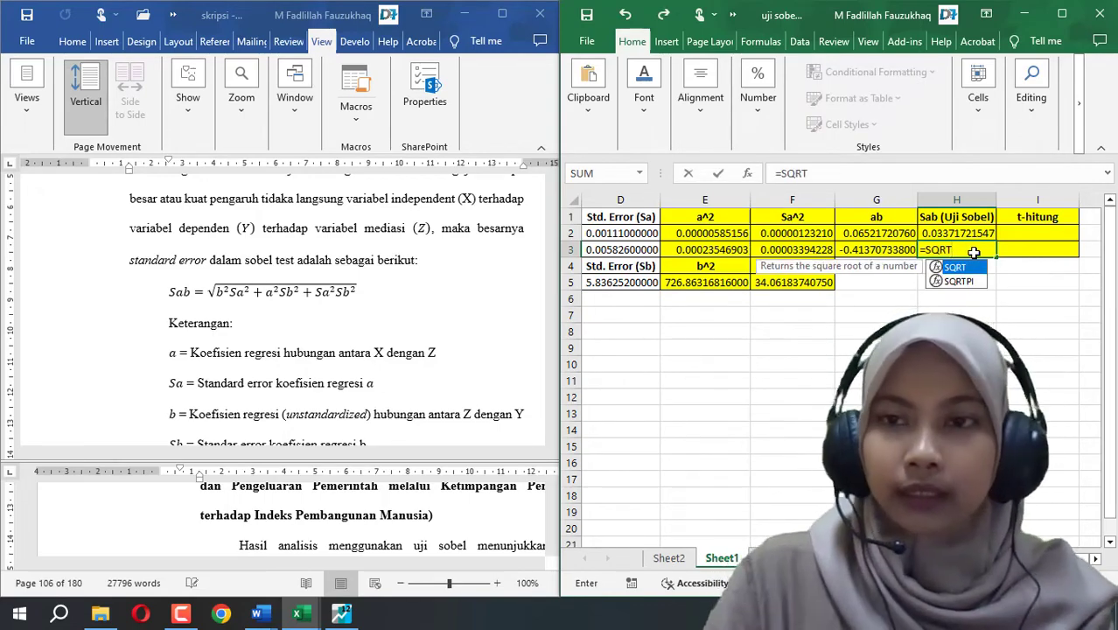
pyautogui.write('(')
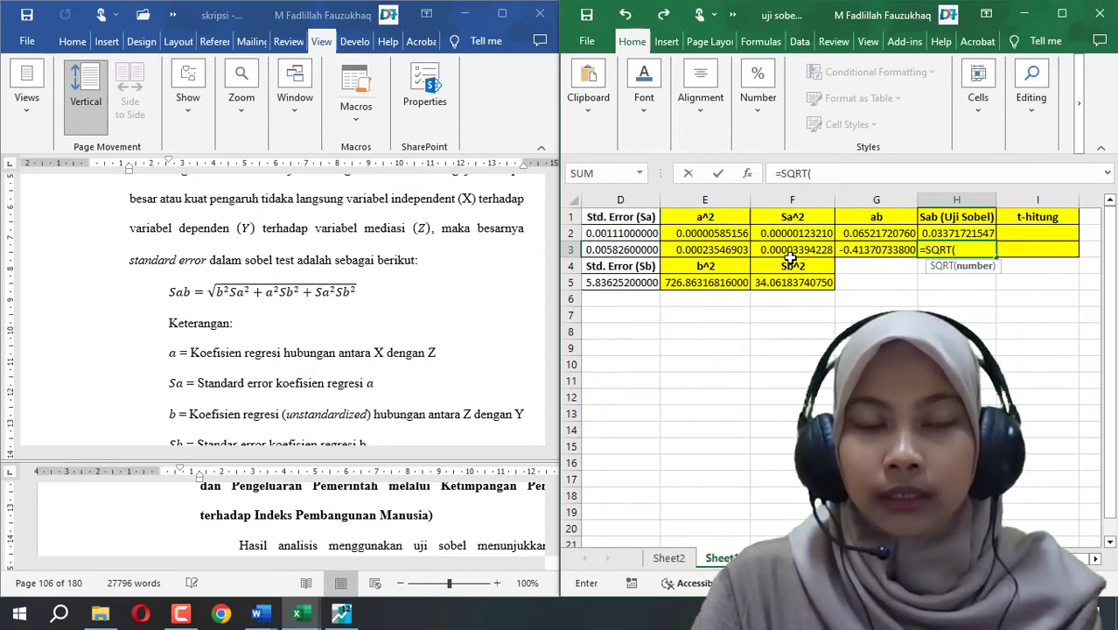
pyautogui.click(713, 283)
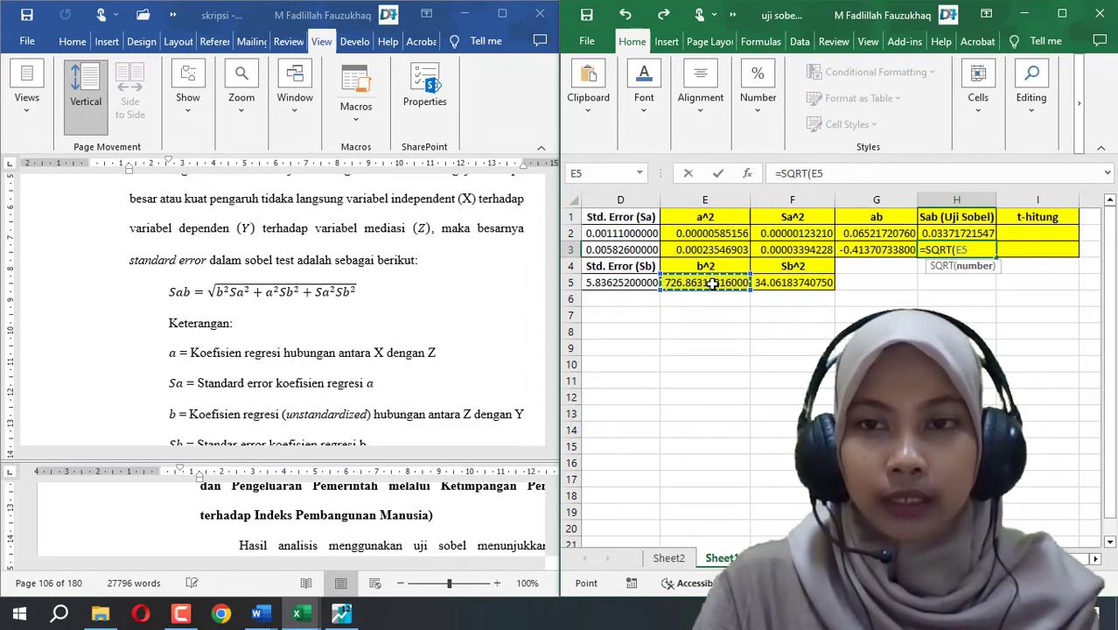
pyautogui.write('*')
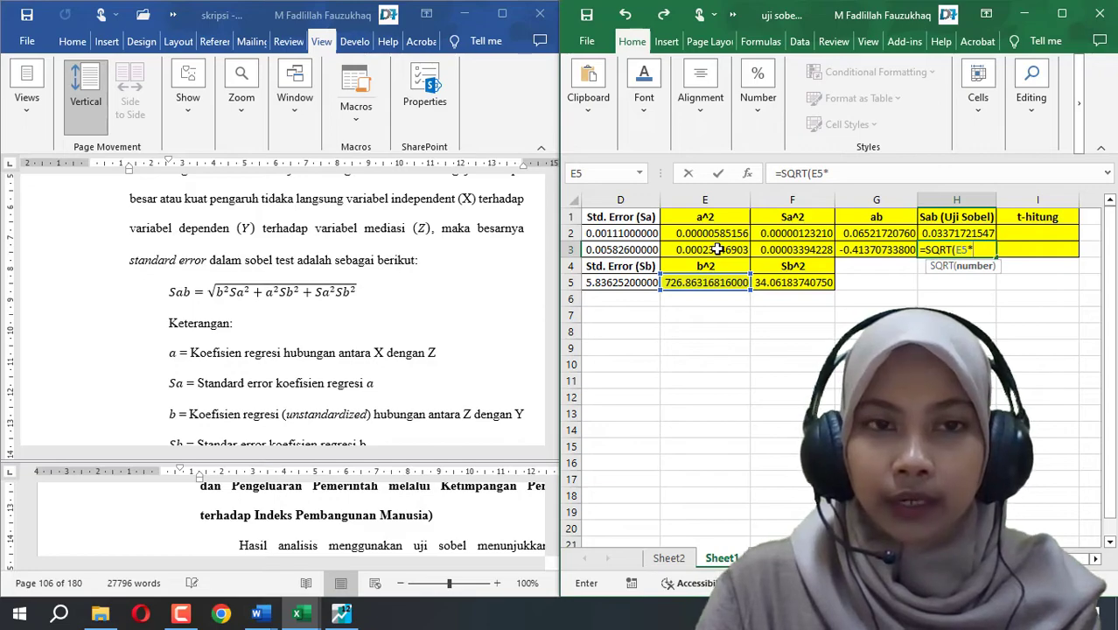
pyautogui.click(718, 250)
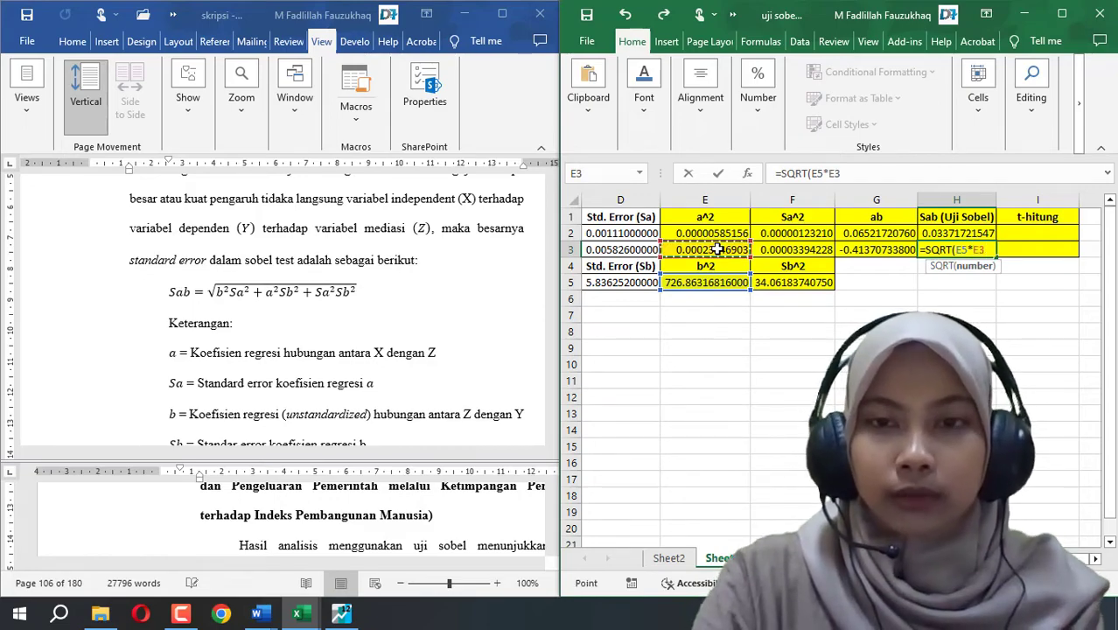
pyautogui.write('+')
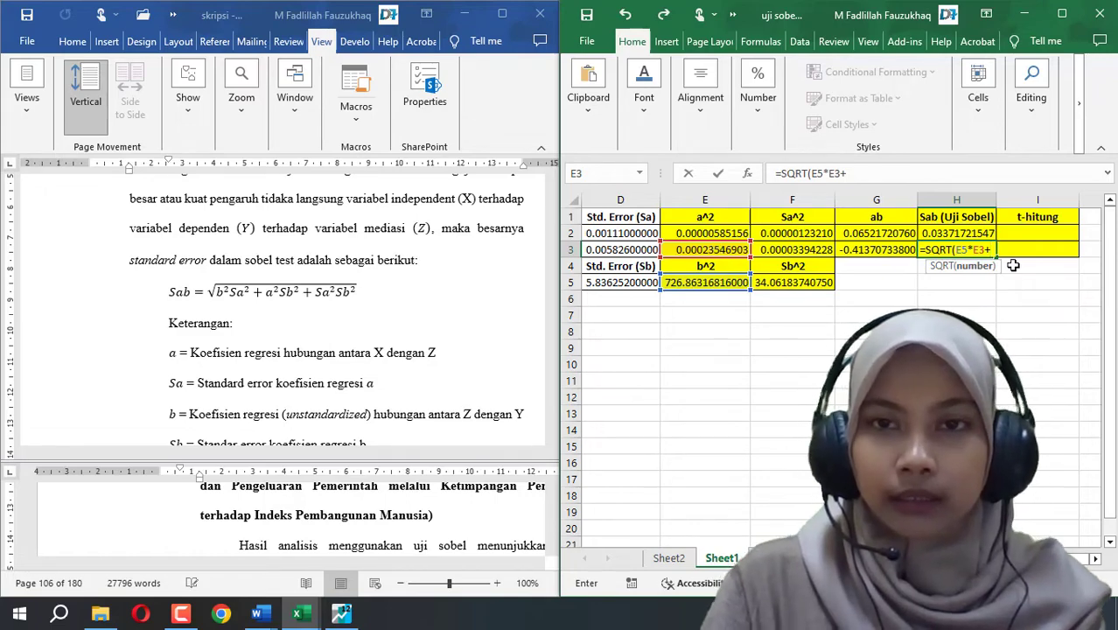
pyautogui.write('E')
pyautogui.press('BackSpace')
pyautogui.press('BackSpace')
pyautogui.press('BackSpace')
pyautogui.press('BackSpace')
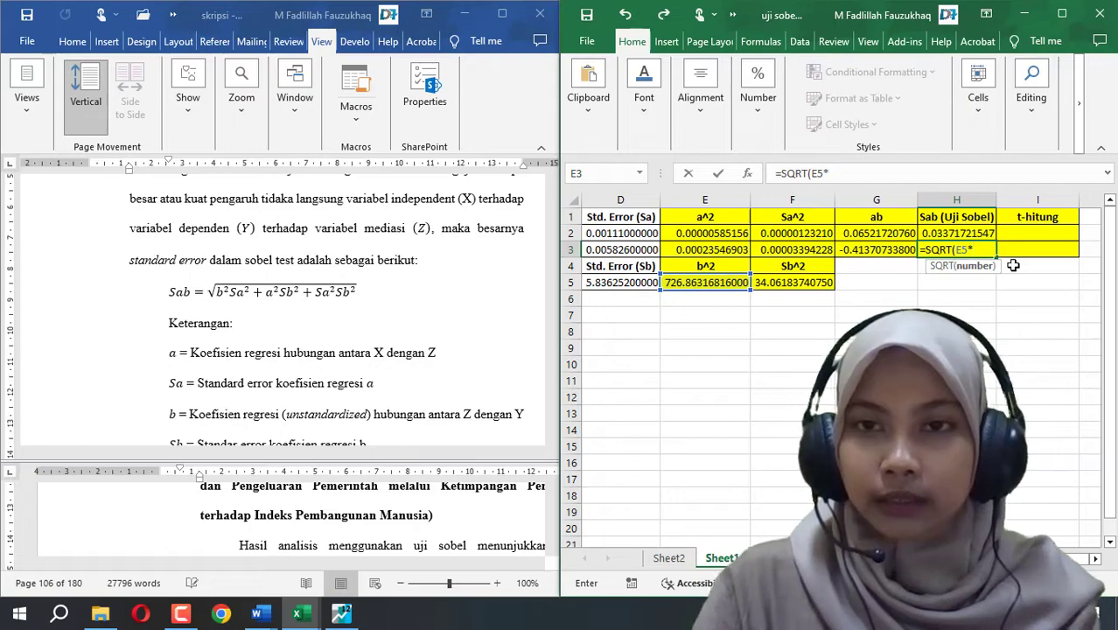
# Multiply E5 by the Sa^2 value F3 and begin the second term of the H3 formula with the a^2 value E3
pyautogui.click(827, 250)
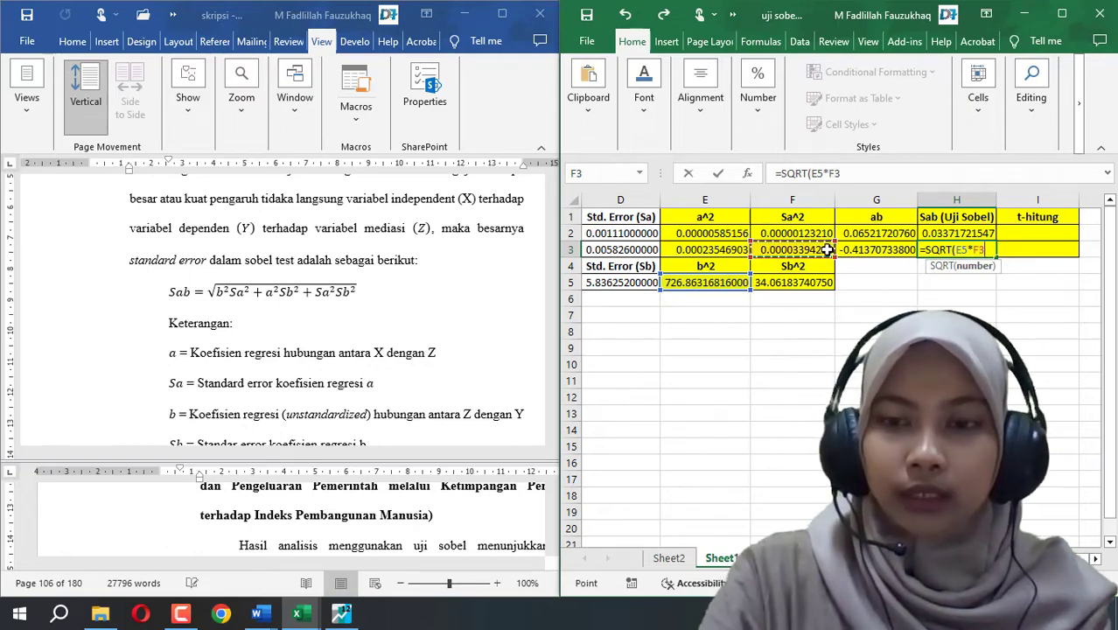
pyautogui.write('+')
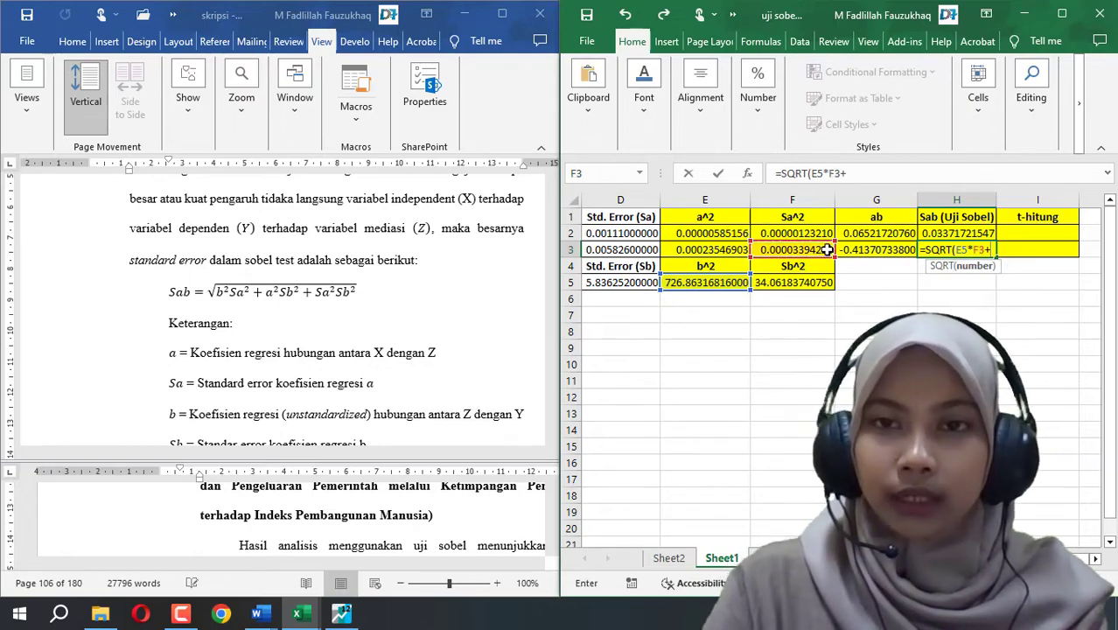
pyautogui.click(693, 252)
pyautogui.write('*')
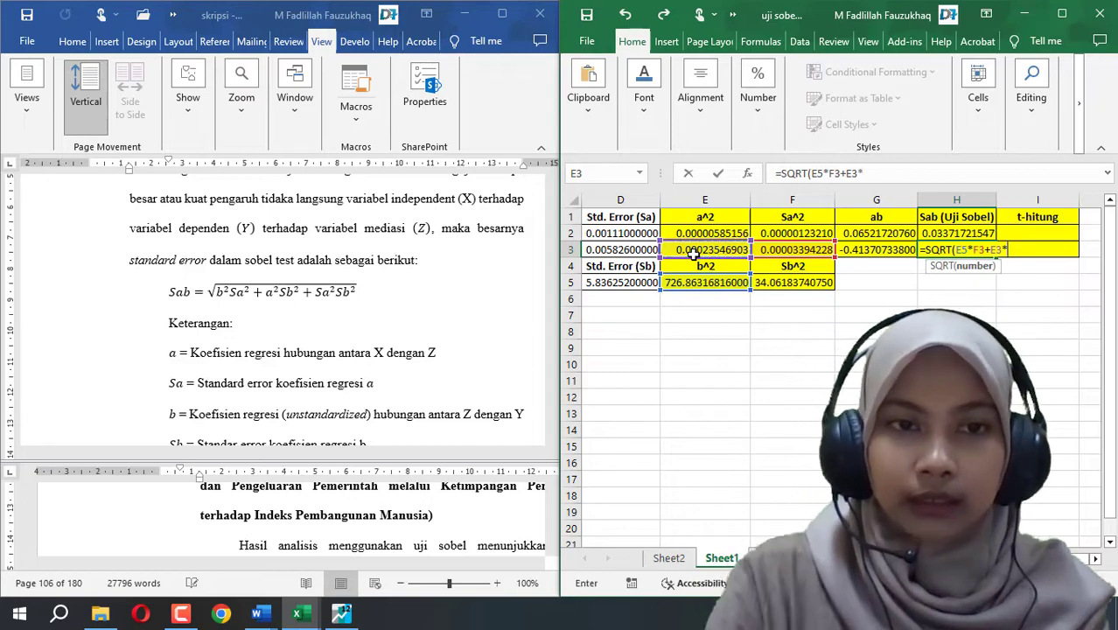
# Check the Sab equation in the Word document and complete the second term of the H3 formula with the Sb^2 value F5
pyautogui.hotkey('alt', 'Tab')
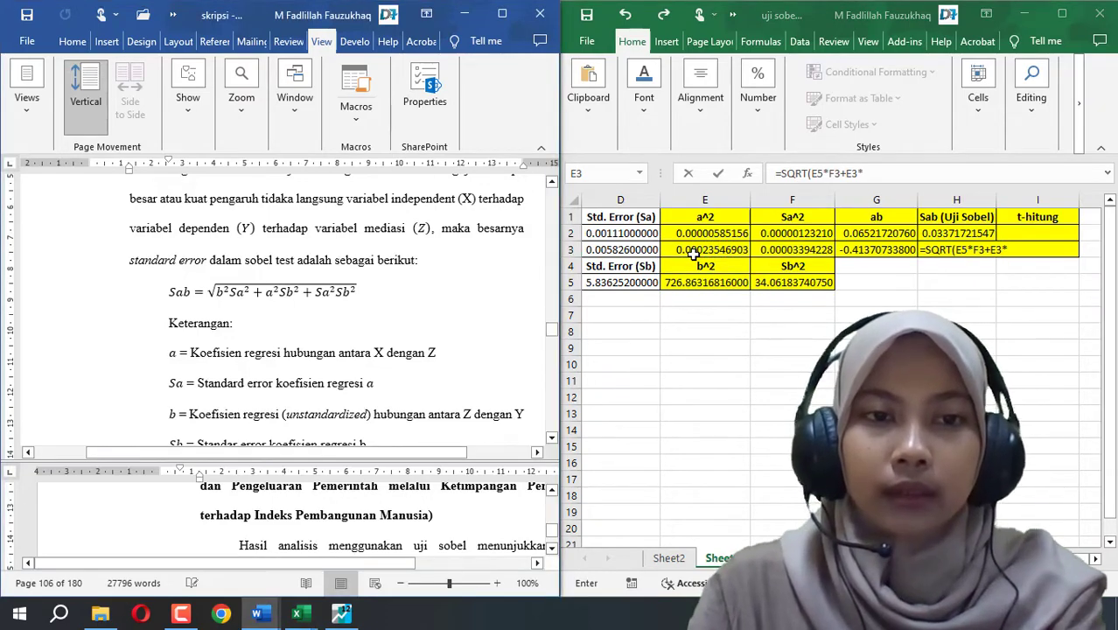
pyautogui.scroll(1, 326, 310)
pyautogui.scroll(-1, 327, 311)
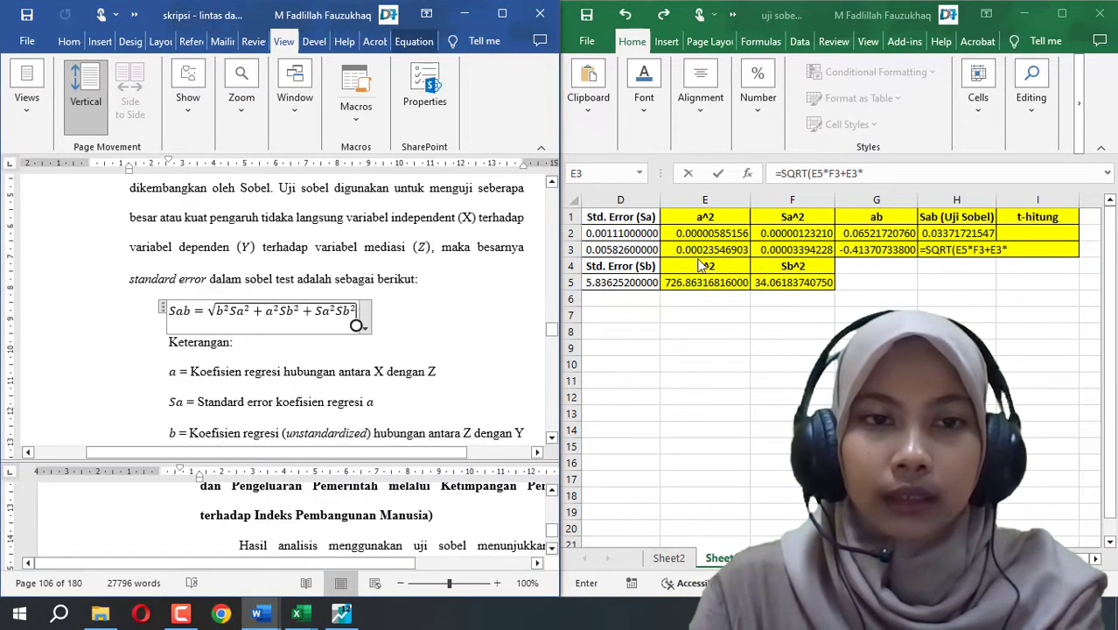
pyautogui.click(210, 279)
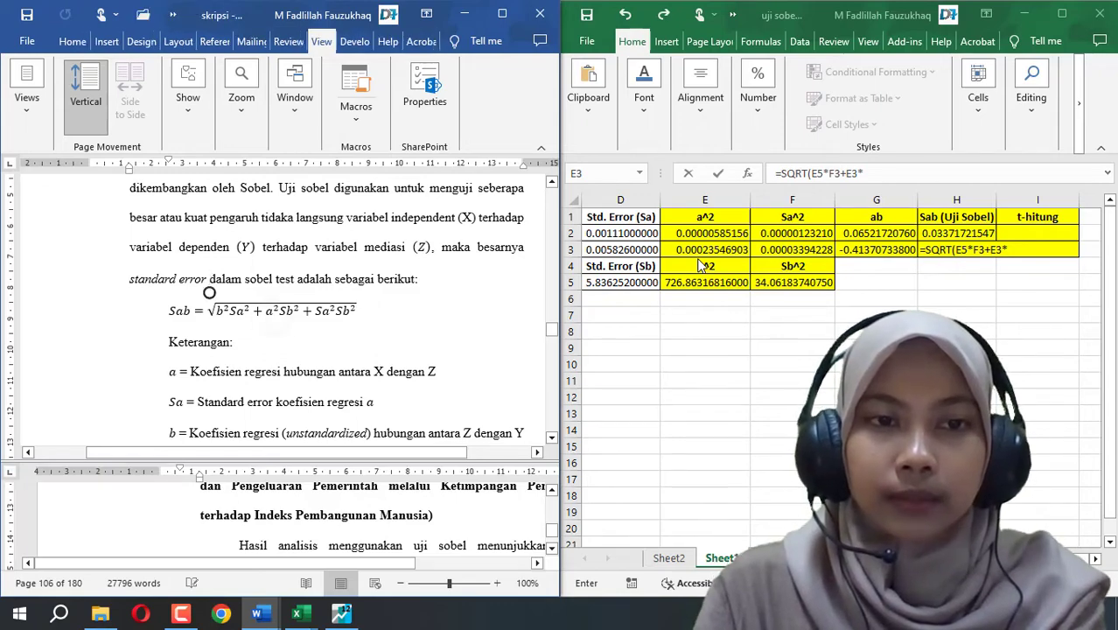
pyautogui.press('Down')
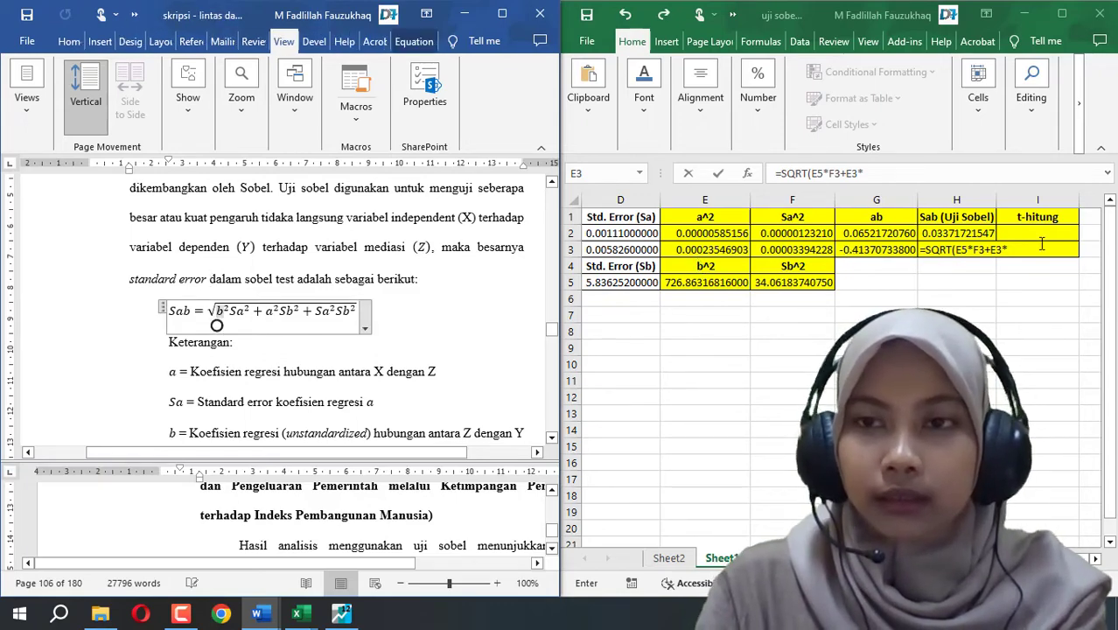
pyautogui.click(898, 175)
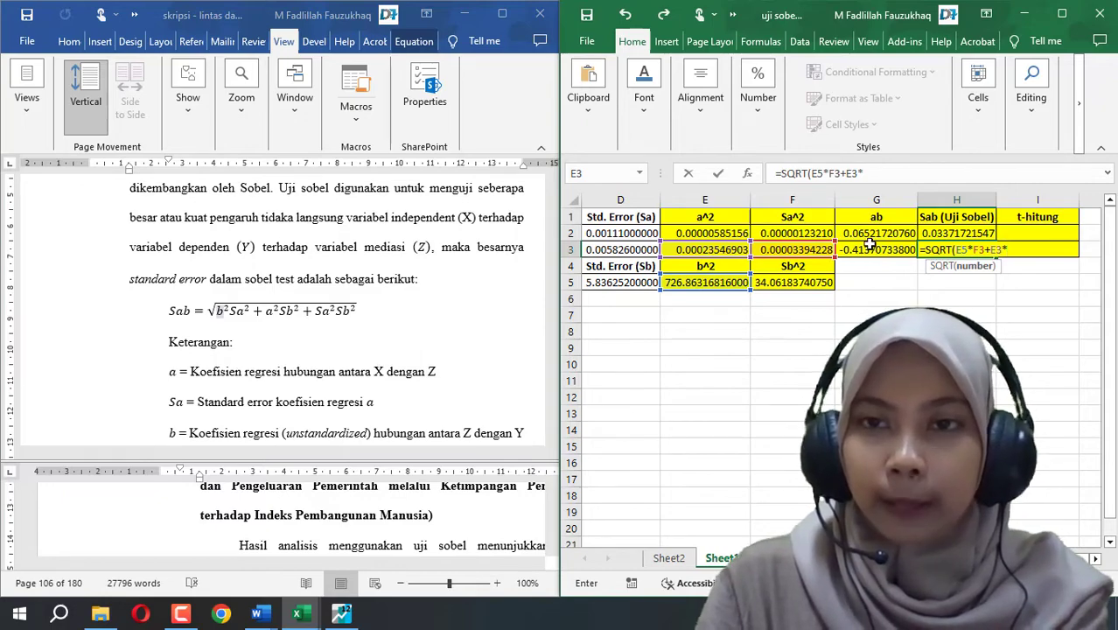
pyautogui.click(781, 286)
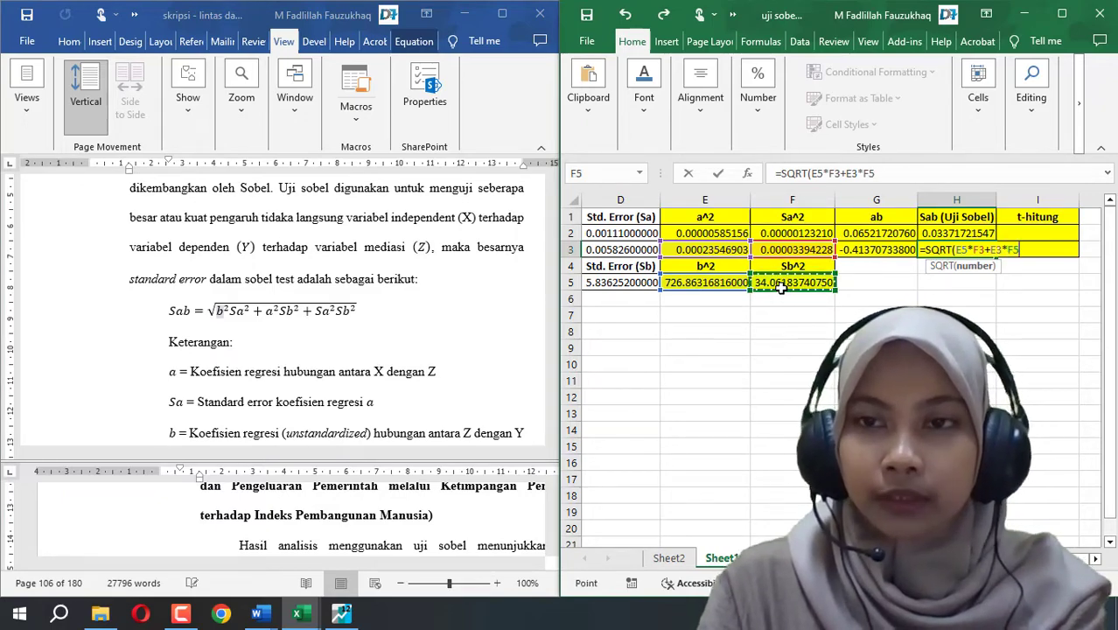
# Add the last term F3*F5 to the square root in H3 and enter the finished Sab formula
pyautogui.write('+')
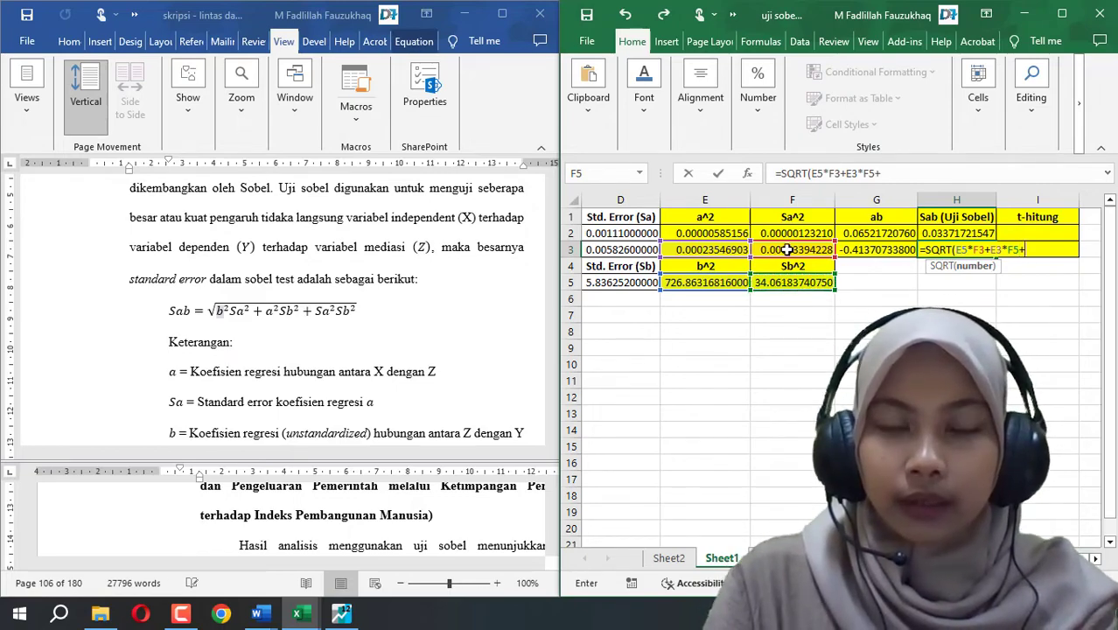
pyautogui.click(787, 250)
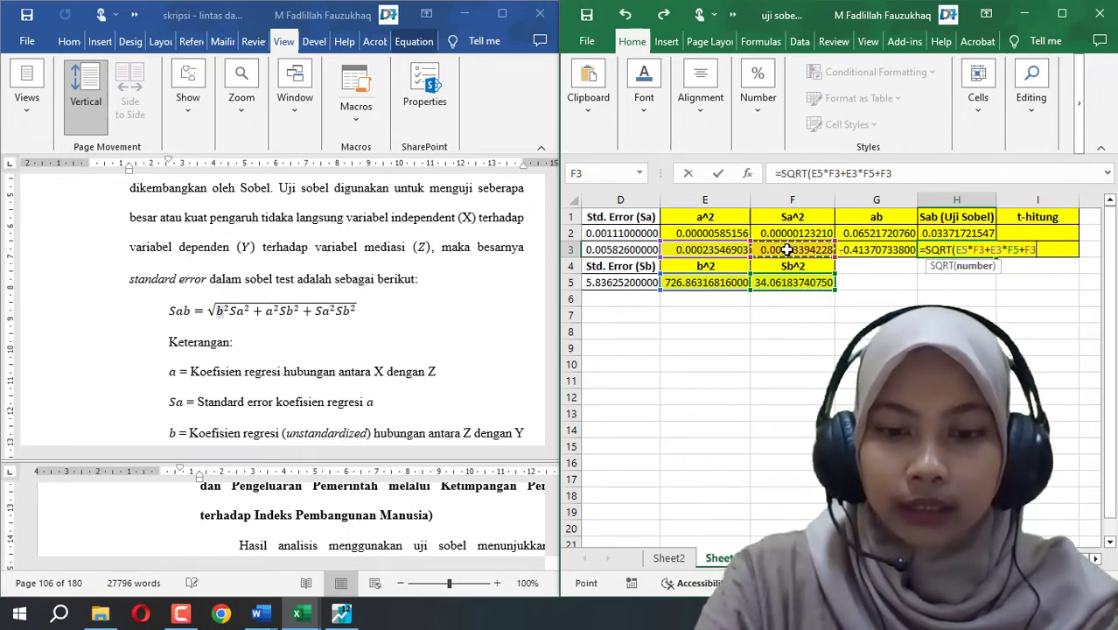
pyautogui.write('*')
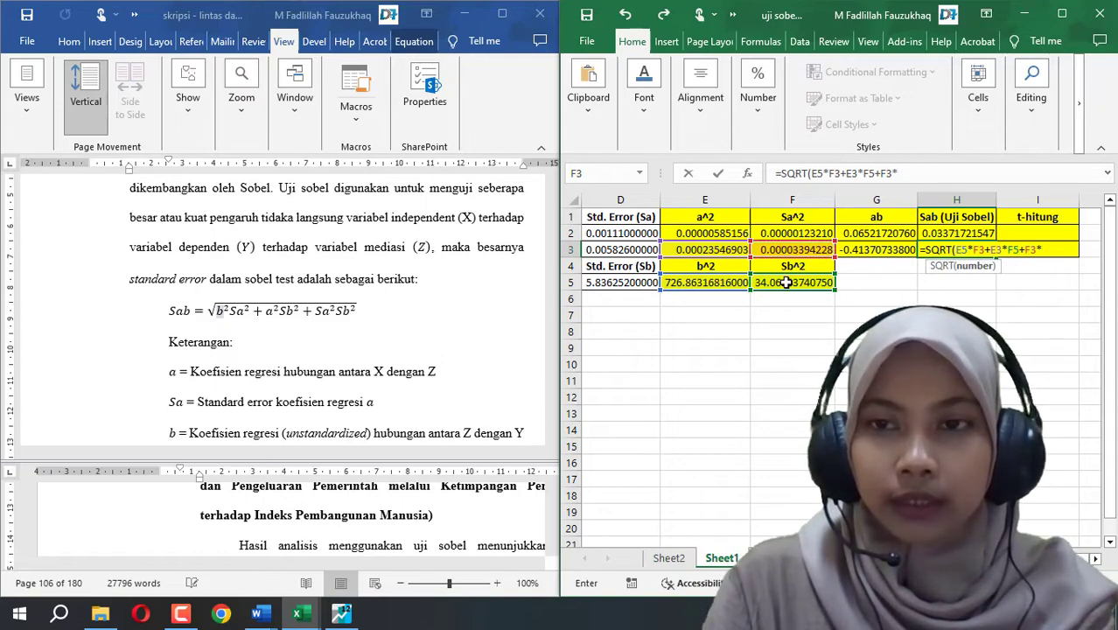
pyautogui.click(787, 283)
pyautogui.write(')')
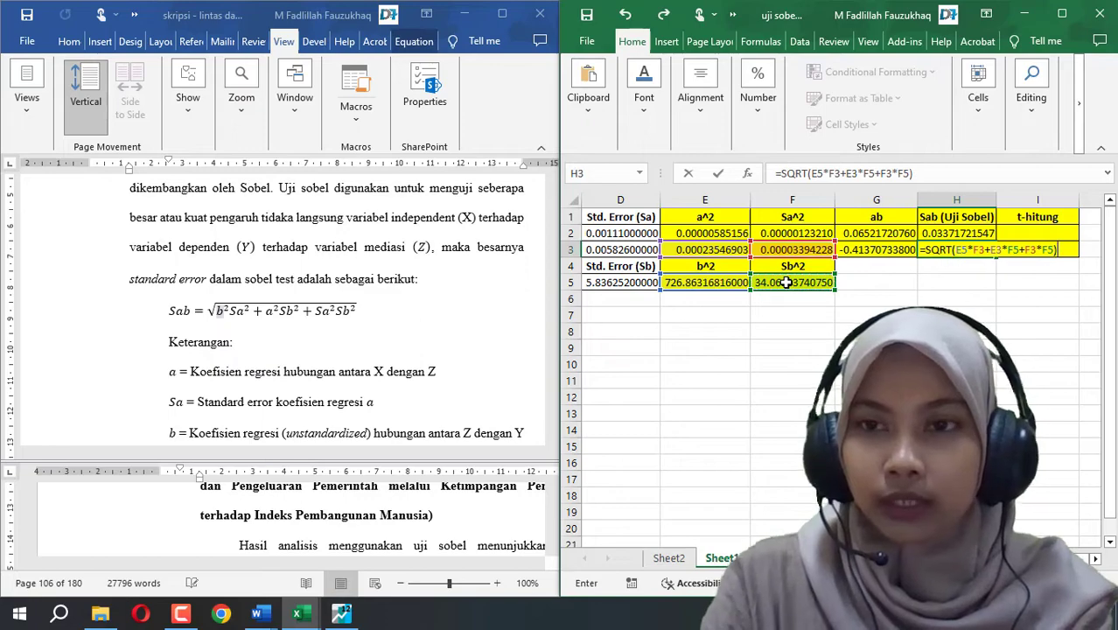
pyautogui.press('Return')
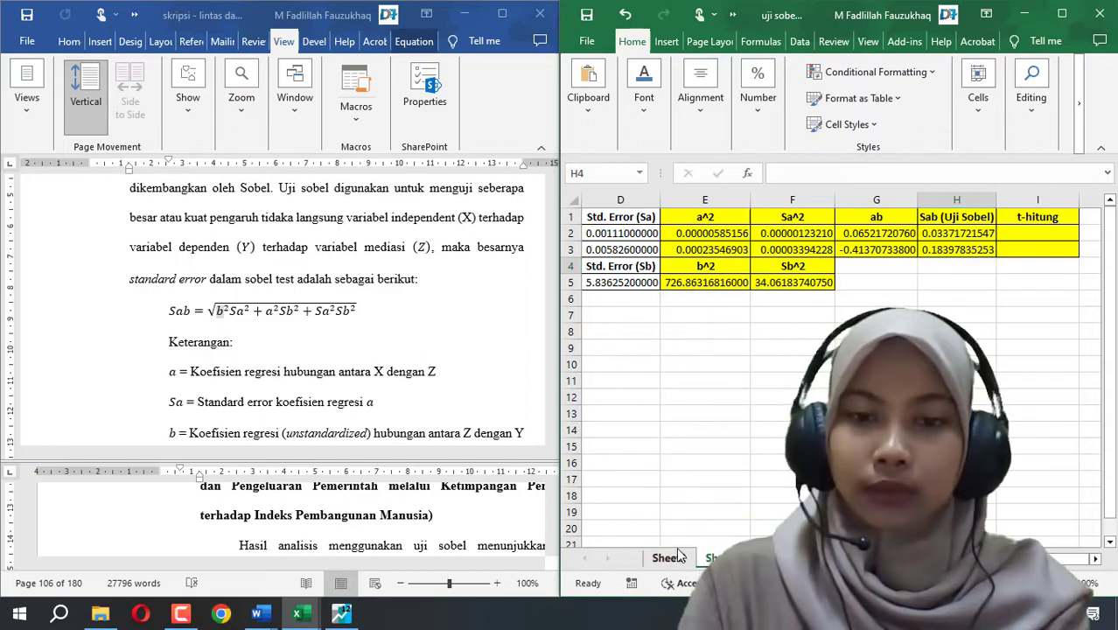
# Compare the X2 row of the finished table in Sheet2, from coefficient to Sab and t-hitung, with the calculation in Sheet1
pyautogui.click(667, 557)
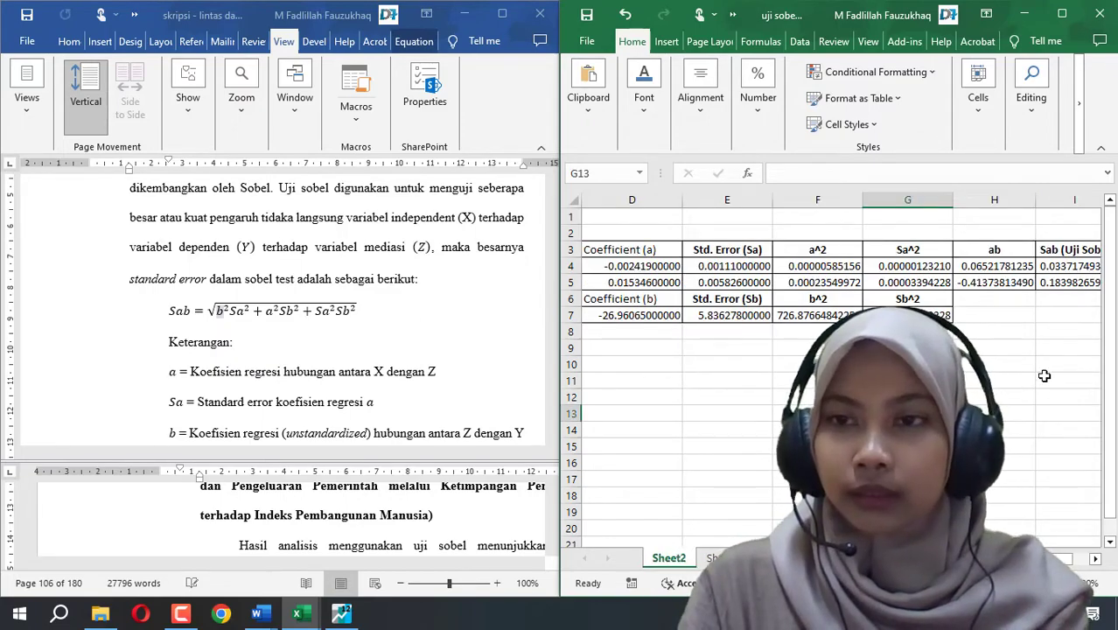
pyautogui.click(1060, 282)
pyautogui.press('Right')
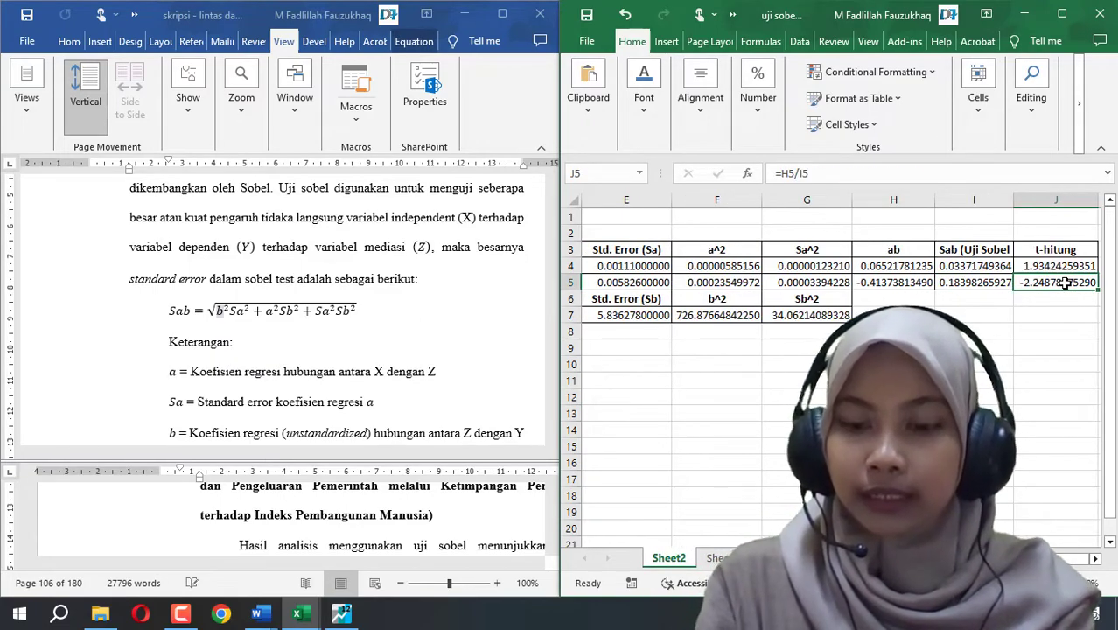
pyautogui.press('Left')
pyautogui.press('Left')
pyautogui.press('Left')
pyautogui.press('Left')
pyautogui.press('Left')
pyautogui.press('Left')
pyautogui.press('Left')
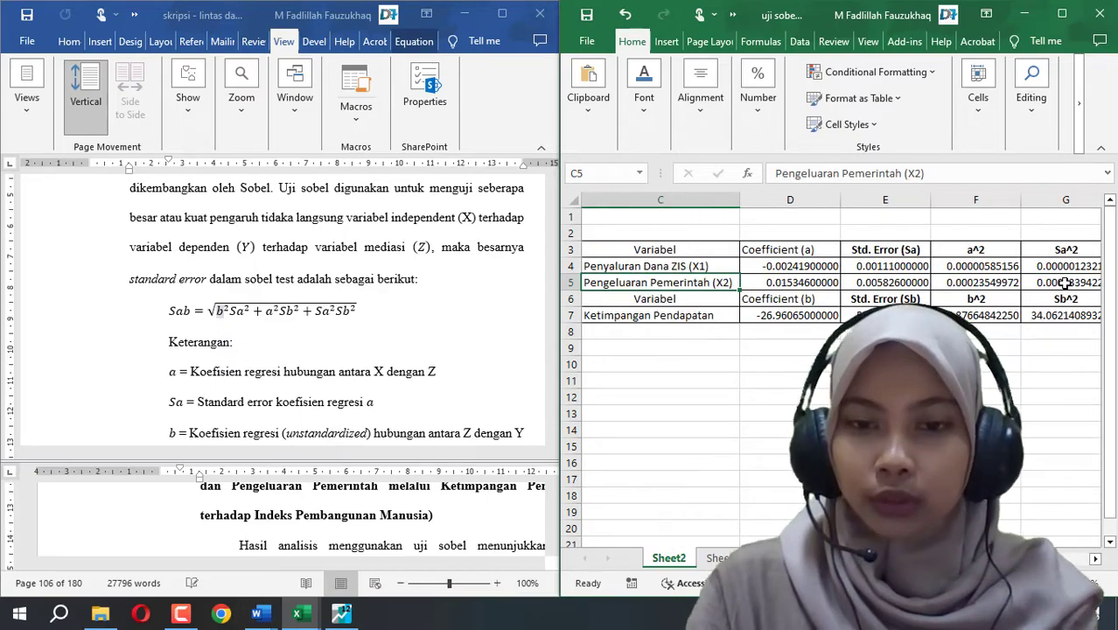
pyautogui.press('Right')
pyautogui.press('Right')
pyautogui.press('Right')
pyautogui.press('Right')
pyautogui.press('Right')
pyautogui.press('Right')
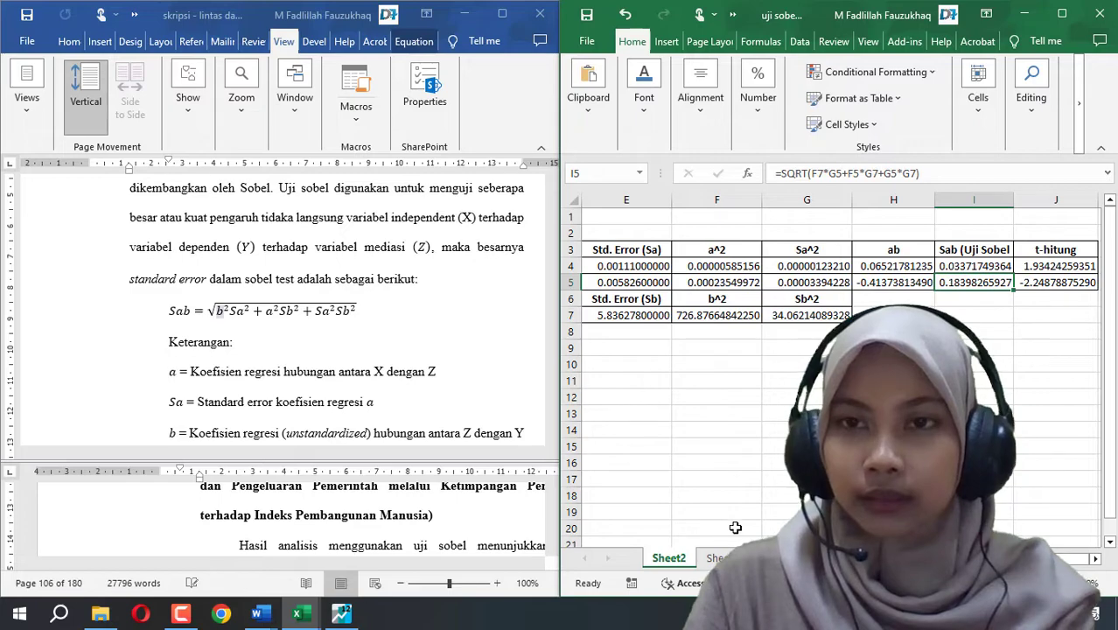
pyautogui.click(715, 557)
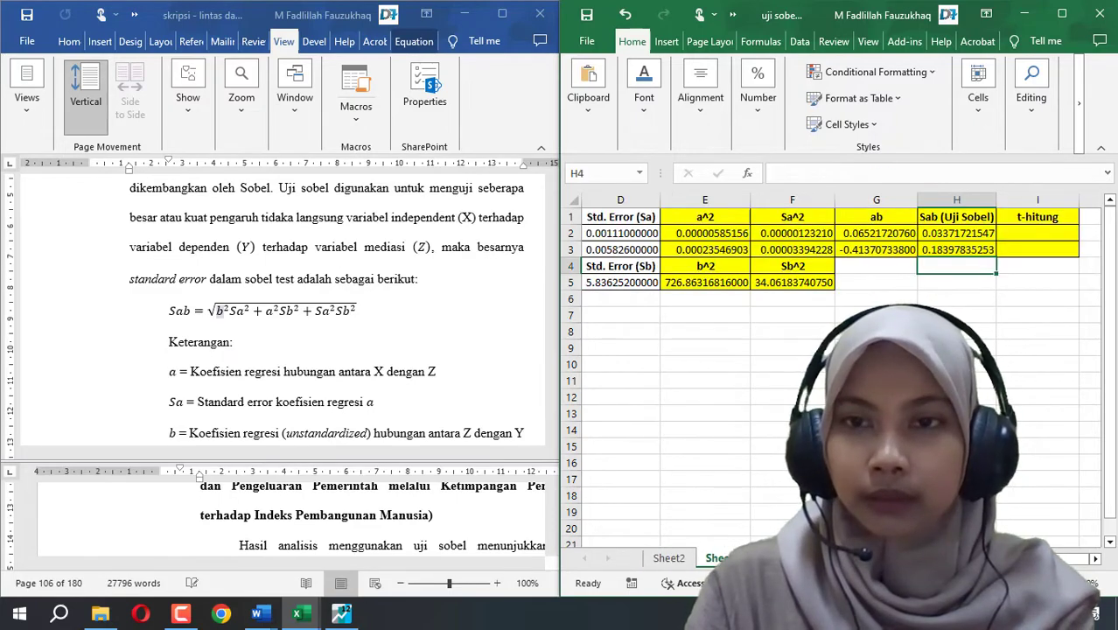
pyautogui.click(929, 282)
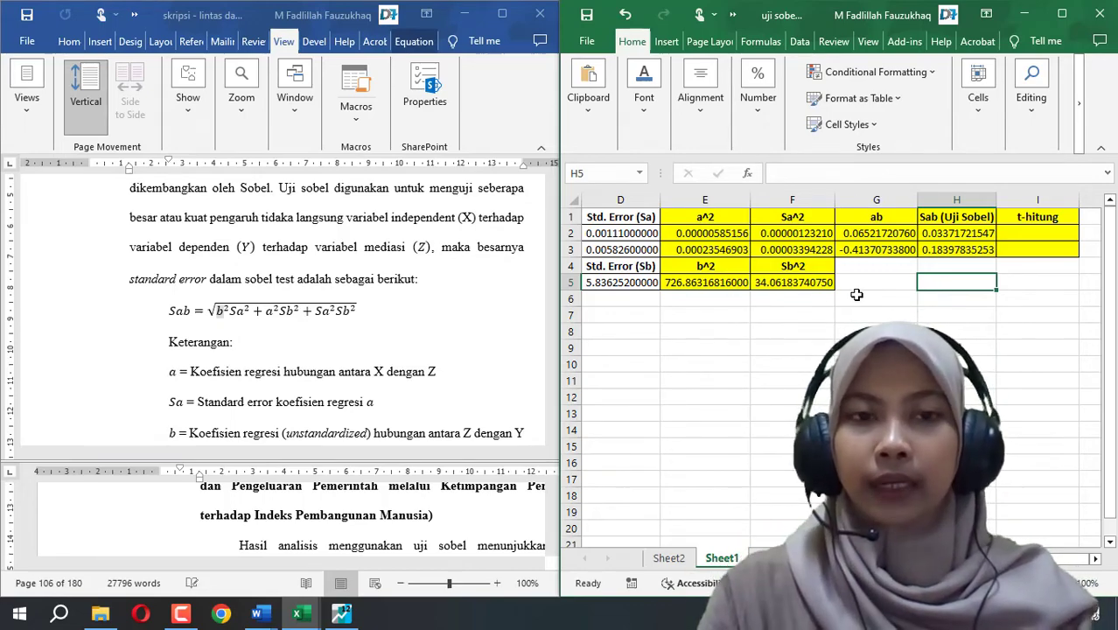
# Check the t = ab/Sab equation in the Word document and locate the ab and Sab columns in Sheet1
pyautogui.click(319, 327)
pyautogui.scroll(-3, 262, 280)
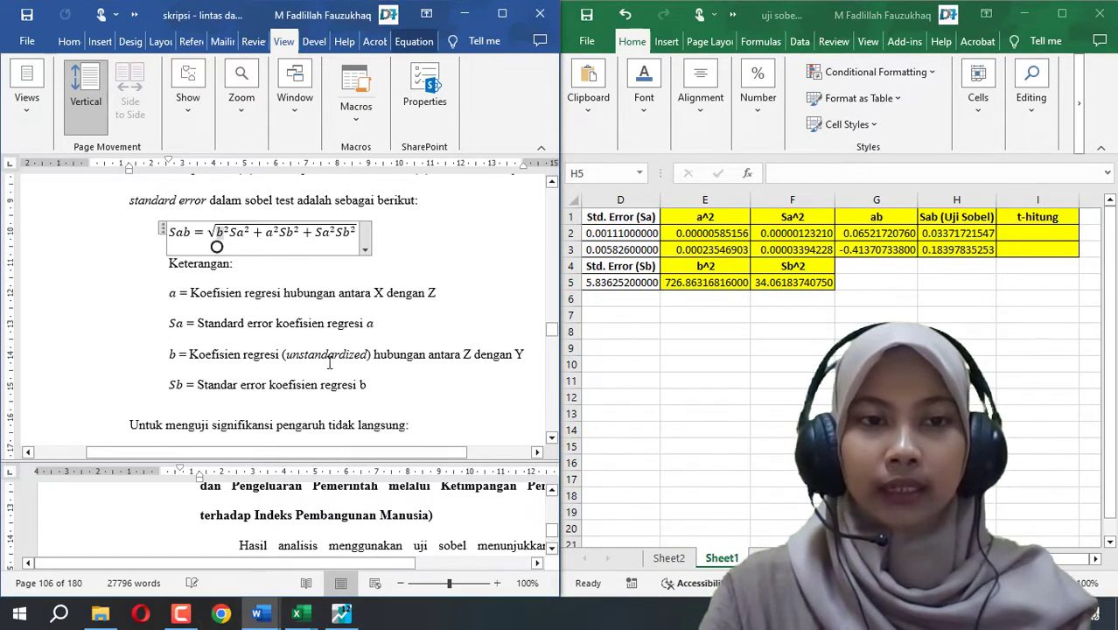
pyautogui.click(224, 376)
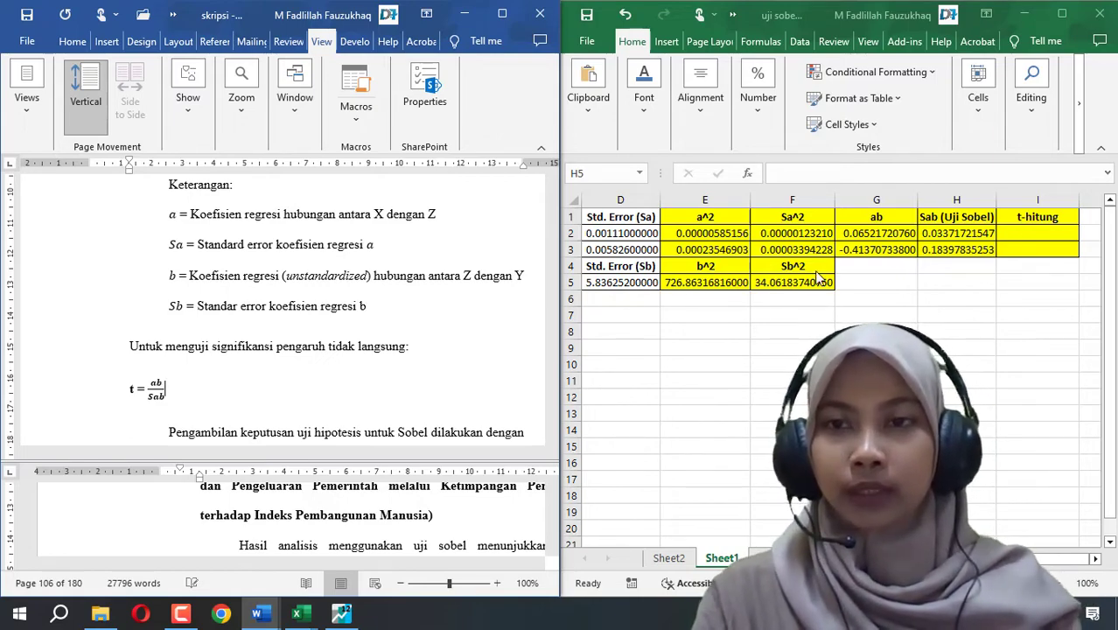
pyautogui.click(1031, 233)
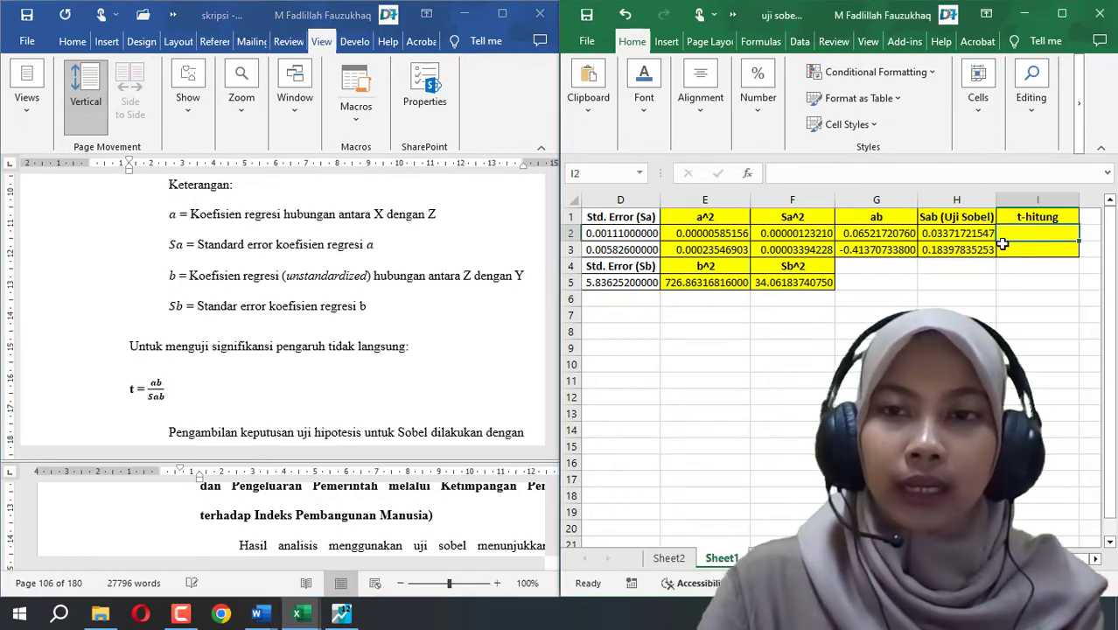
pyautogui.moveTo(883, 234); pyautogui.dragTo(901, 253)
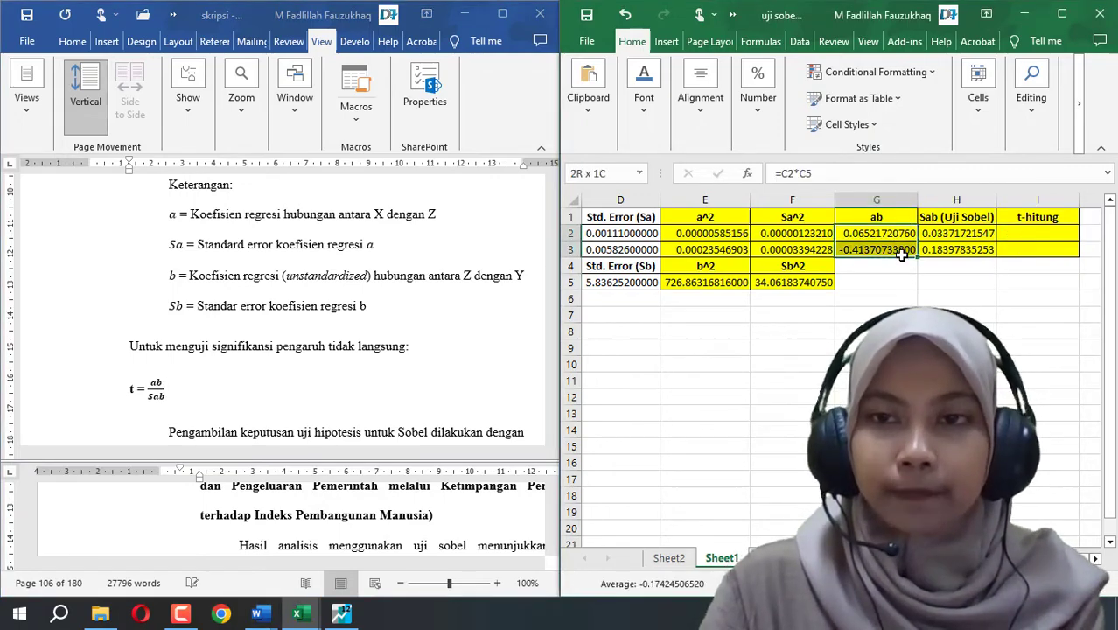
pyautogui.click(947, 202)
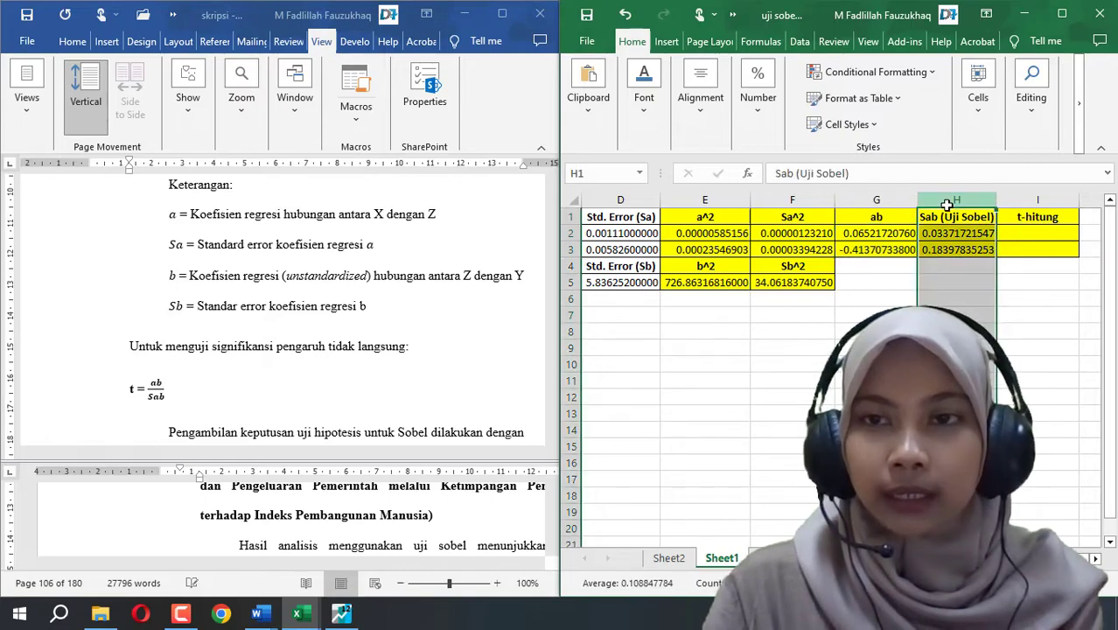
# Calculate the t-hitung in I2 by dividing ab by Sab with the formula =G2/H2
pyautogui.click(1053, 229)
pyautogui.write('=')
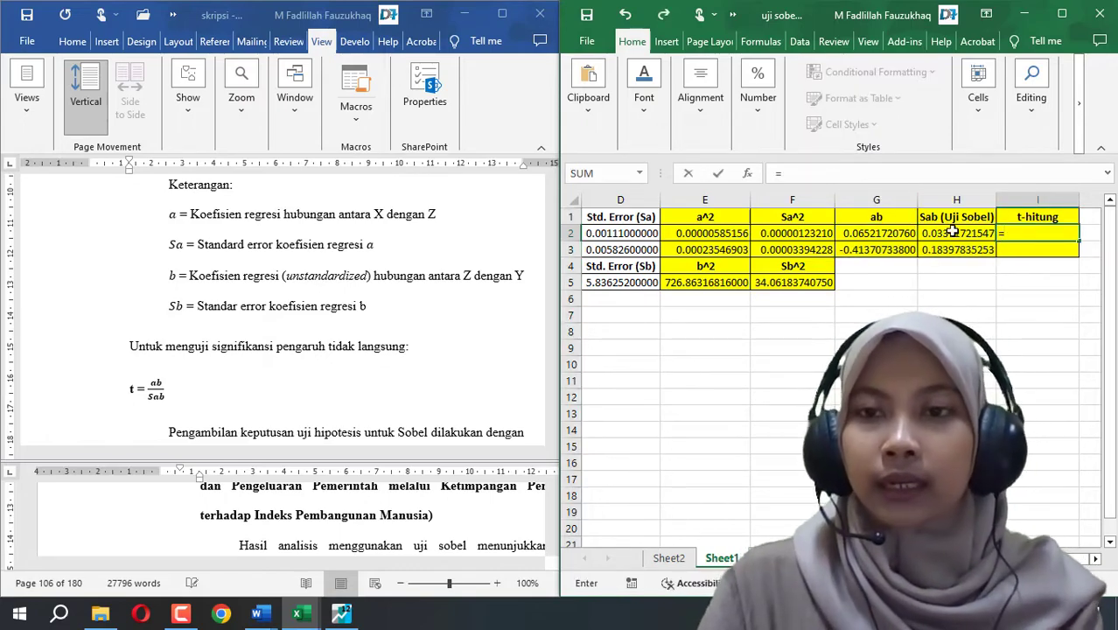
pyautogui.click(912, 234)
pyautogui.write('/')
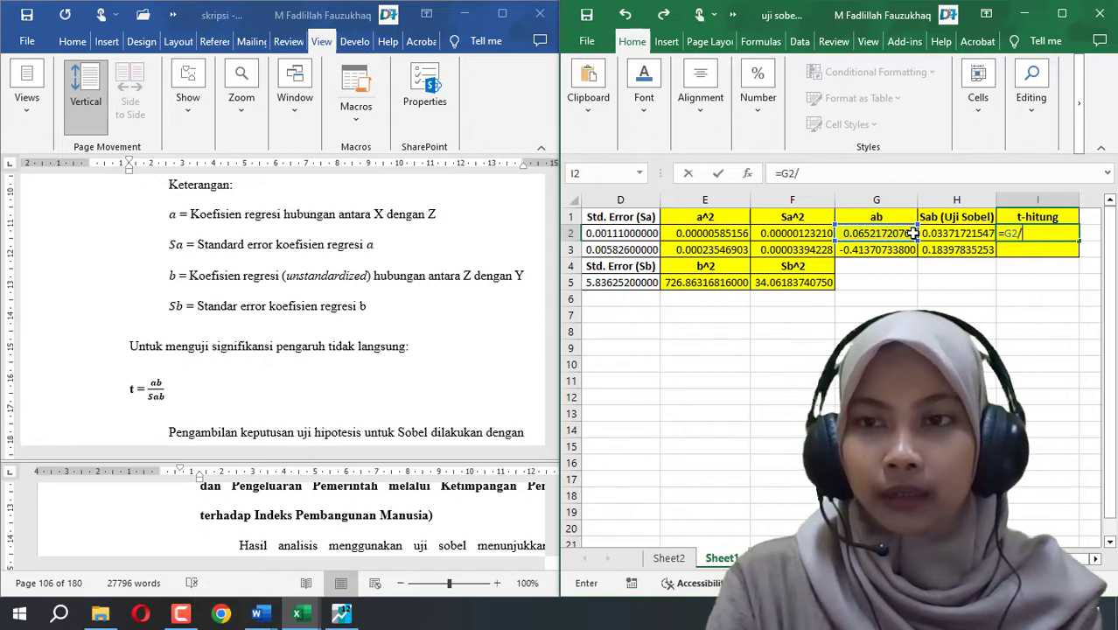
pyautogui.click(929, 233)
pyautogui.press('Return')
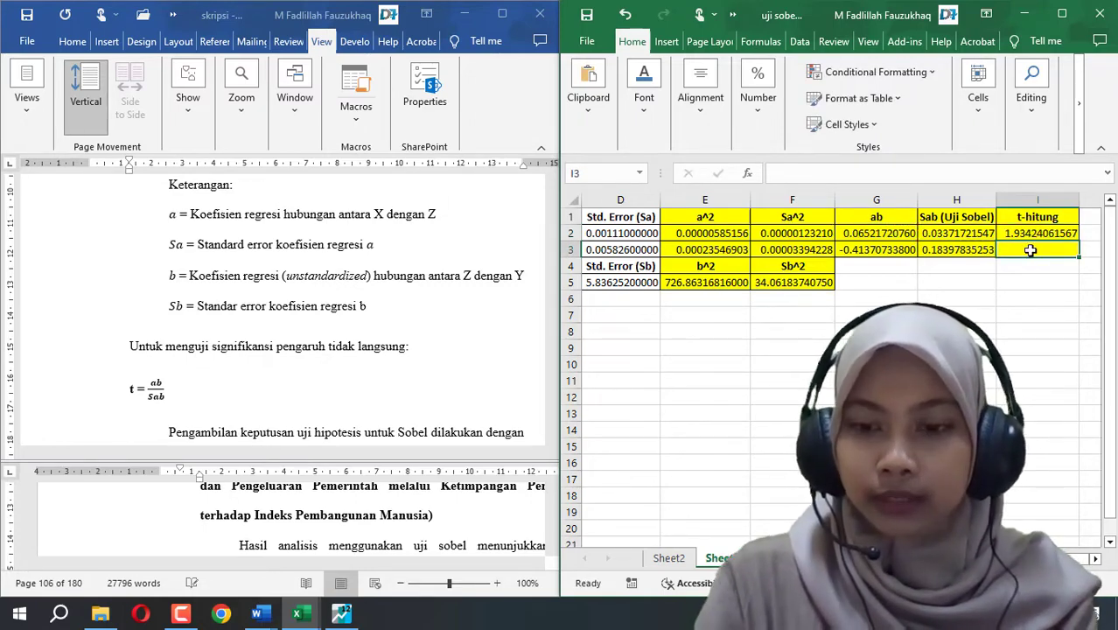
# Calculate the t-hitung in I3 with the formula =G3/H3 and select the t-hitung column from I1 to I3
pyautogui.write('=')
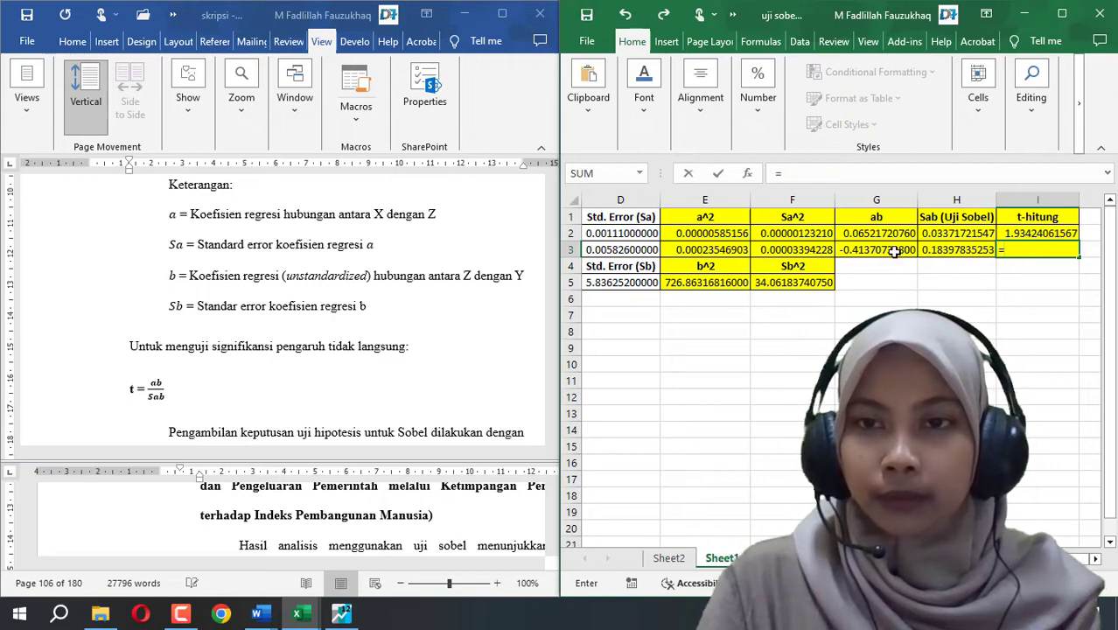
pyautogui.click(894, 251)
pyautogui.write('/')
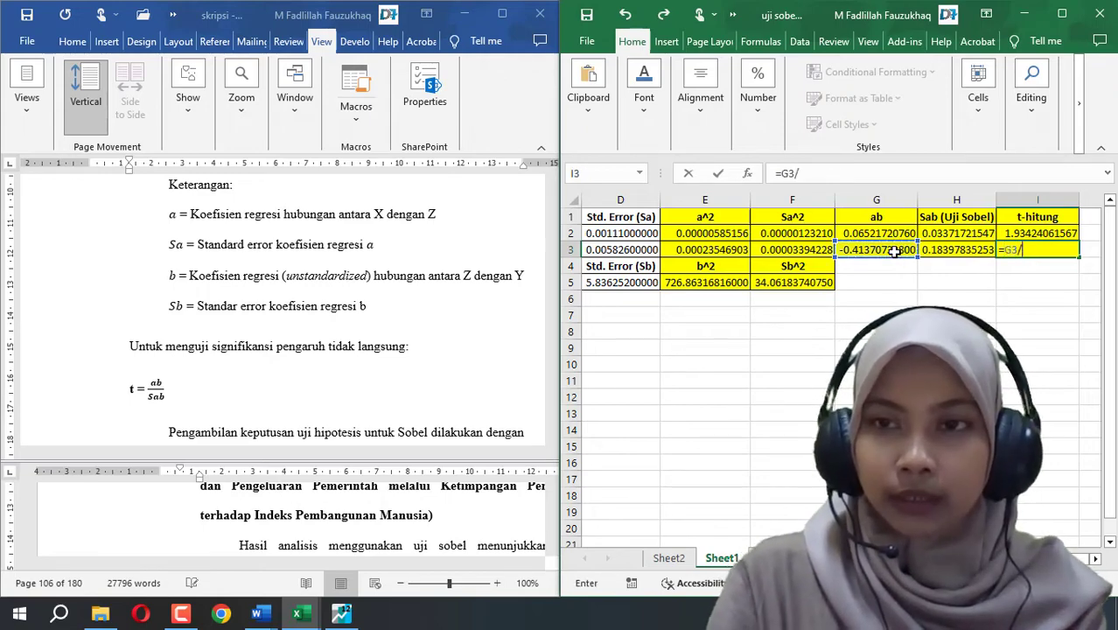
pyautogui.click(950, 251)
pyautogui.press('Return')
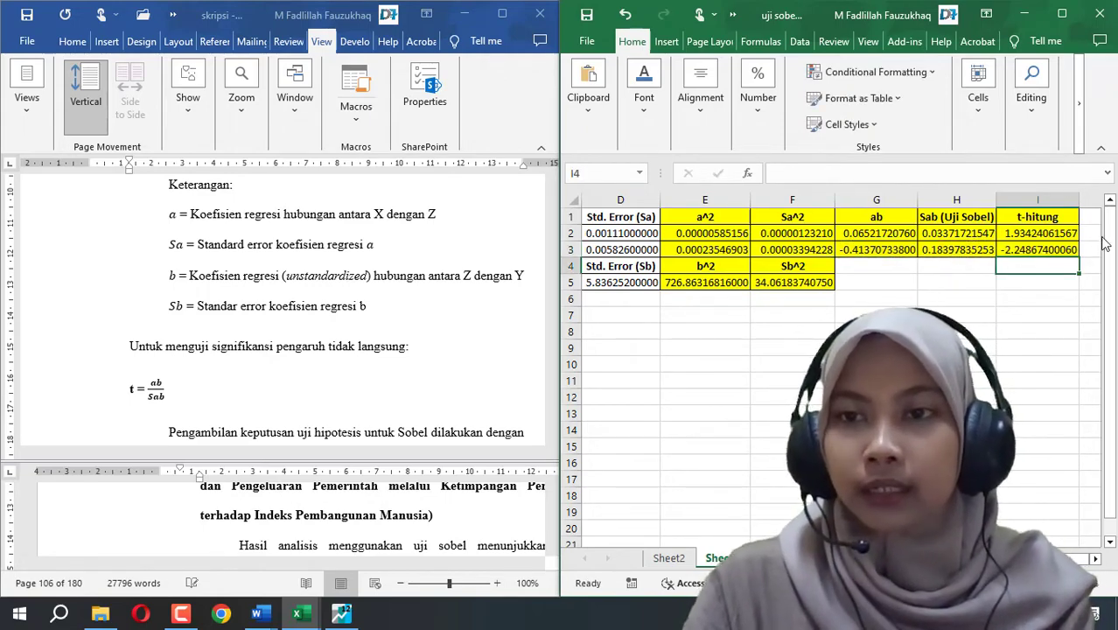
pyautogui.moveTo(1024, 217); pyautogui.dragTo(1023, 245)
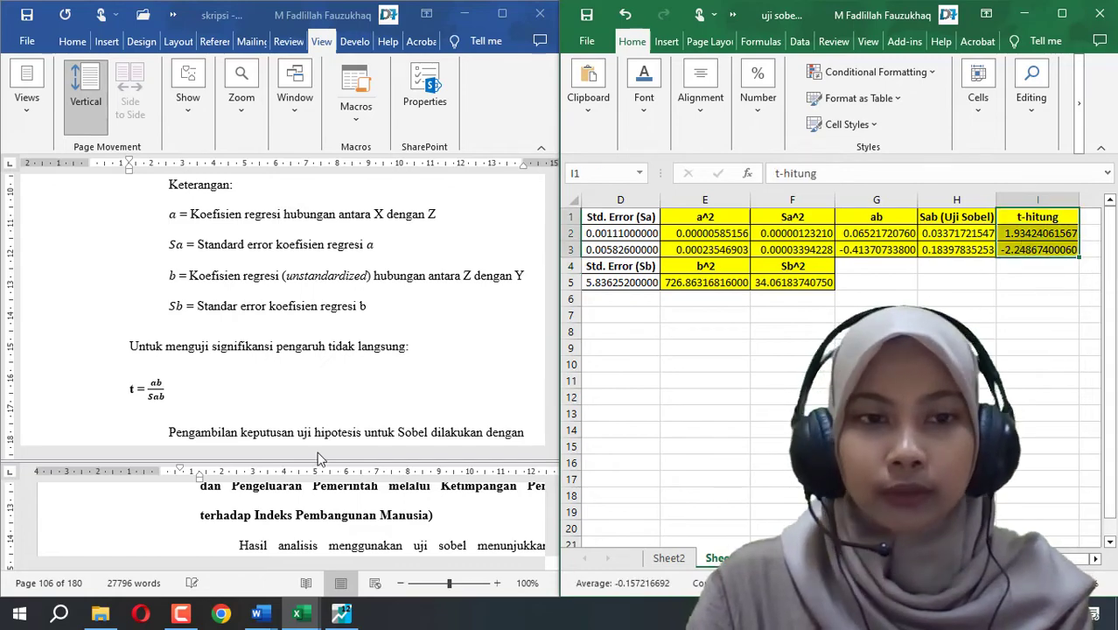
# Enlarge the lower pane of the split Word document and read the section D paragraph on the indirect effect of ZIS distribution
pyautogui.click(290, 457)
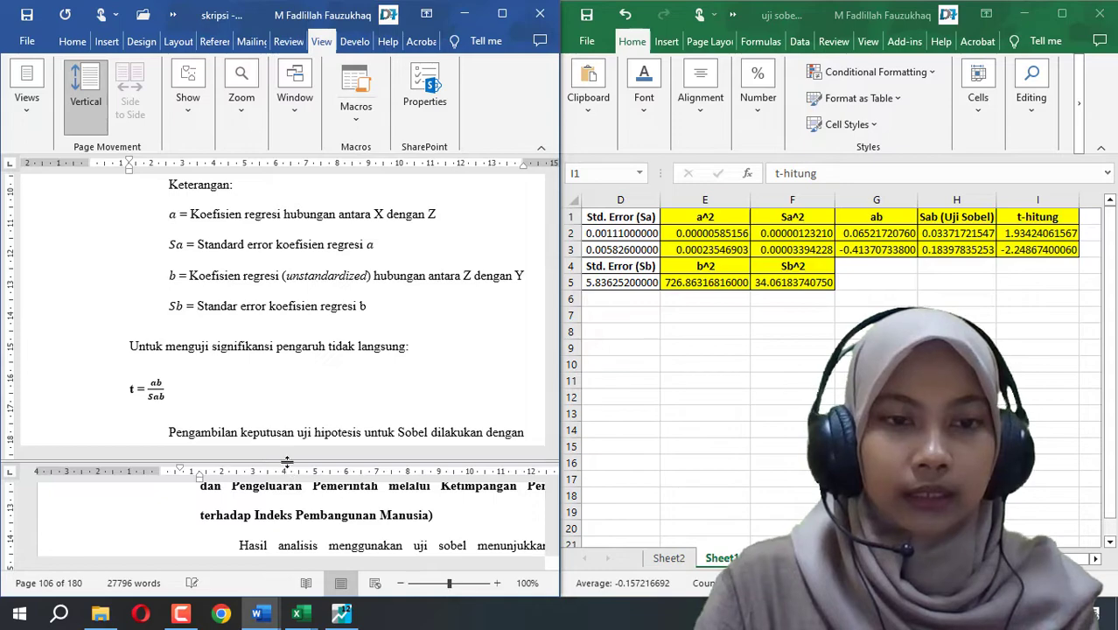
pyautogui.moveTo(289, 461); pyautogui.dragTo(301, 246)
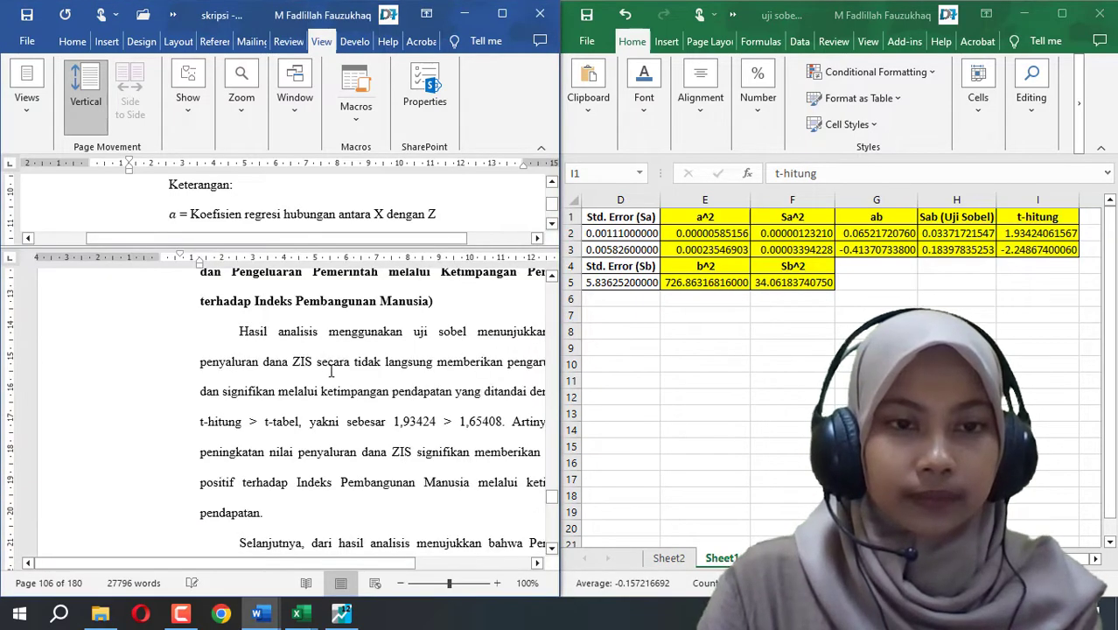
pyautogui.hscroll(5, 317, 408)
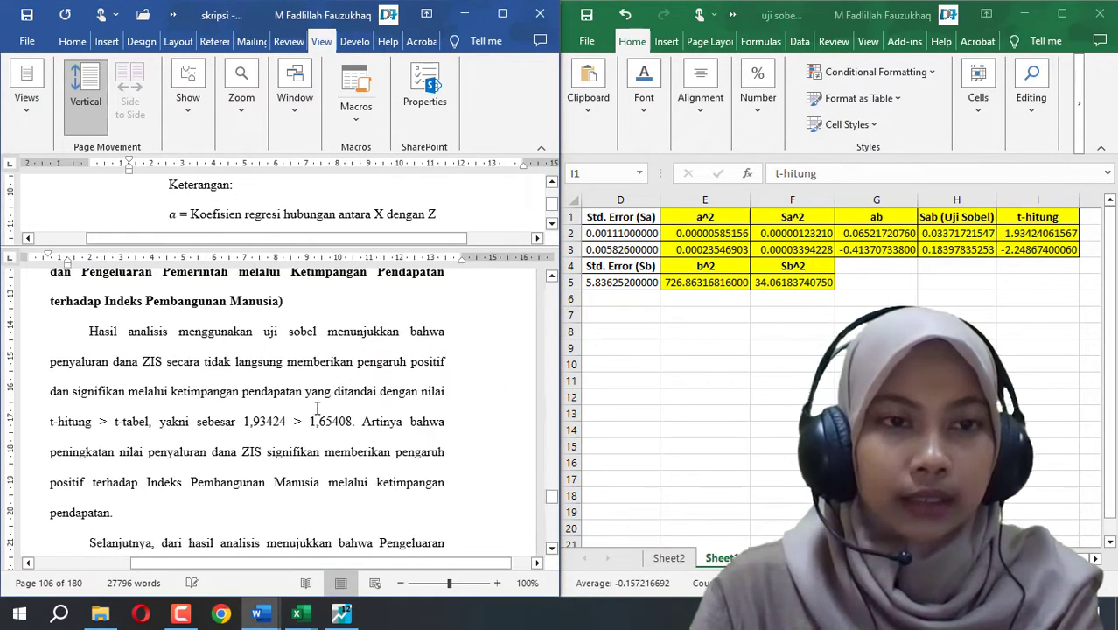
pyautogui.scroll(1, 317, 408)
pyautogui.hscroll(-2, 316, 409)
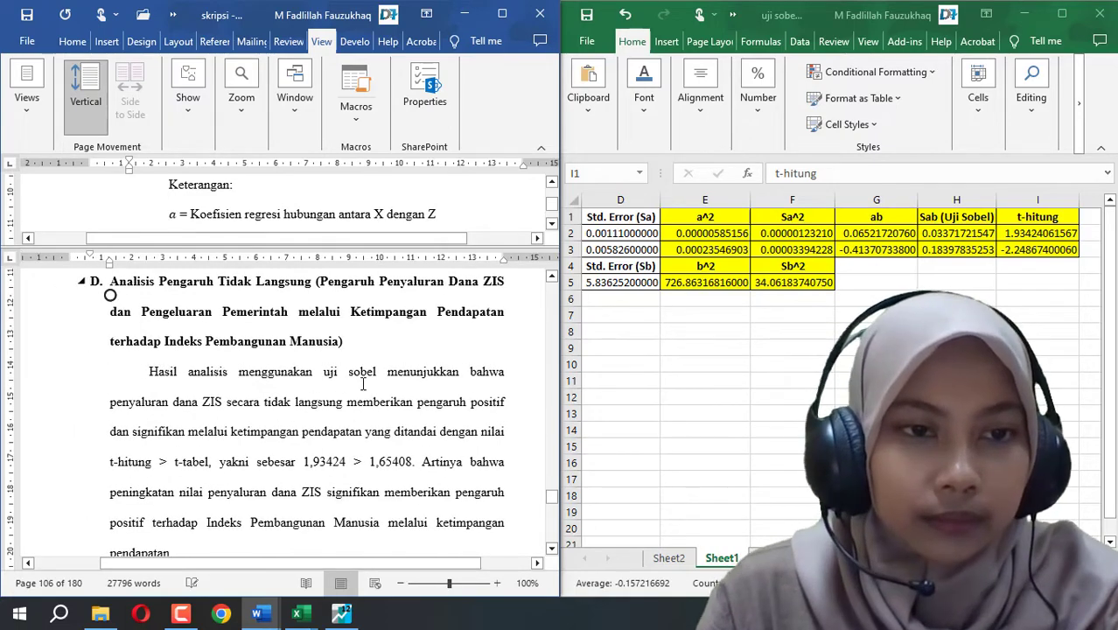
pyautogui.scroll(-1, 363, 383)
pyautogui.scroll(2, 363, 384)
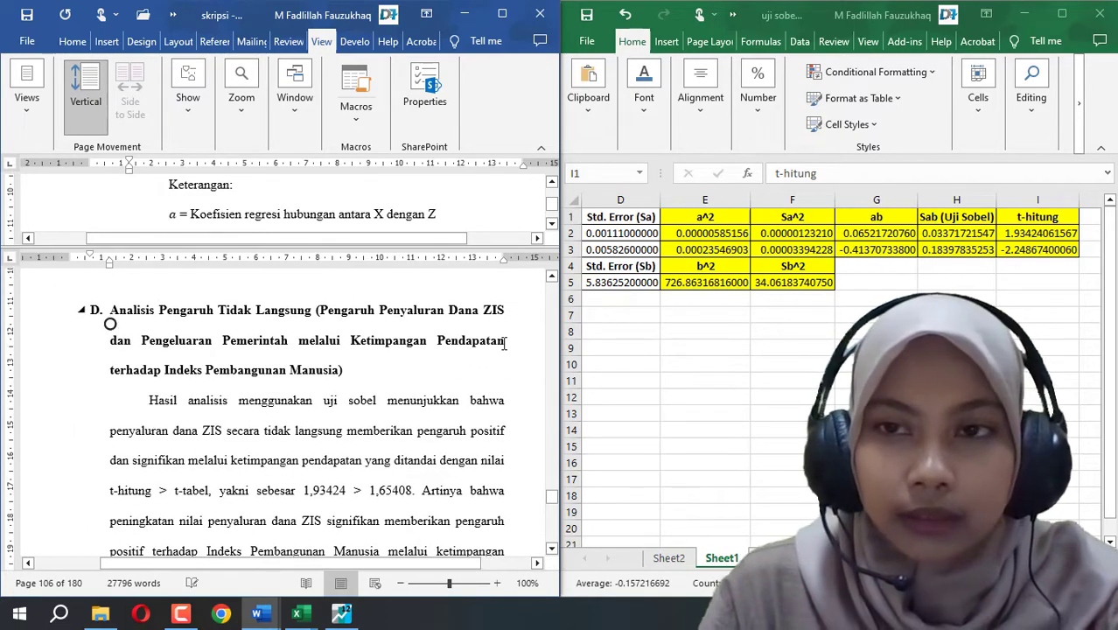
pyautogui.scroll(-1, 289, 350)
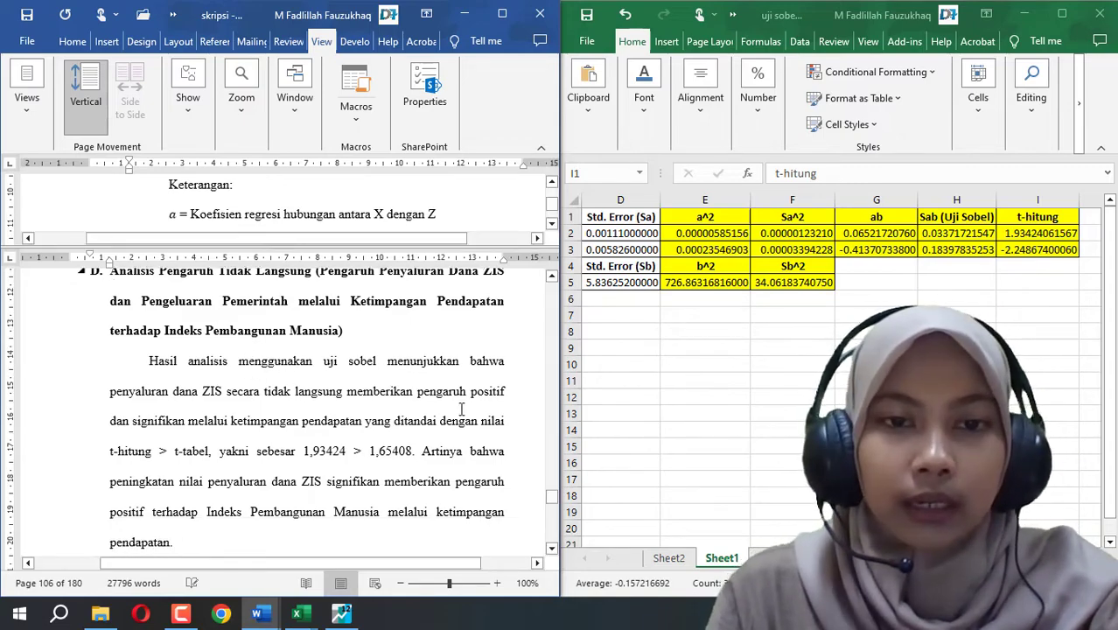
pyautogui.scroll(-1, 369, 409)
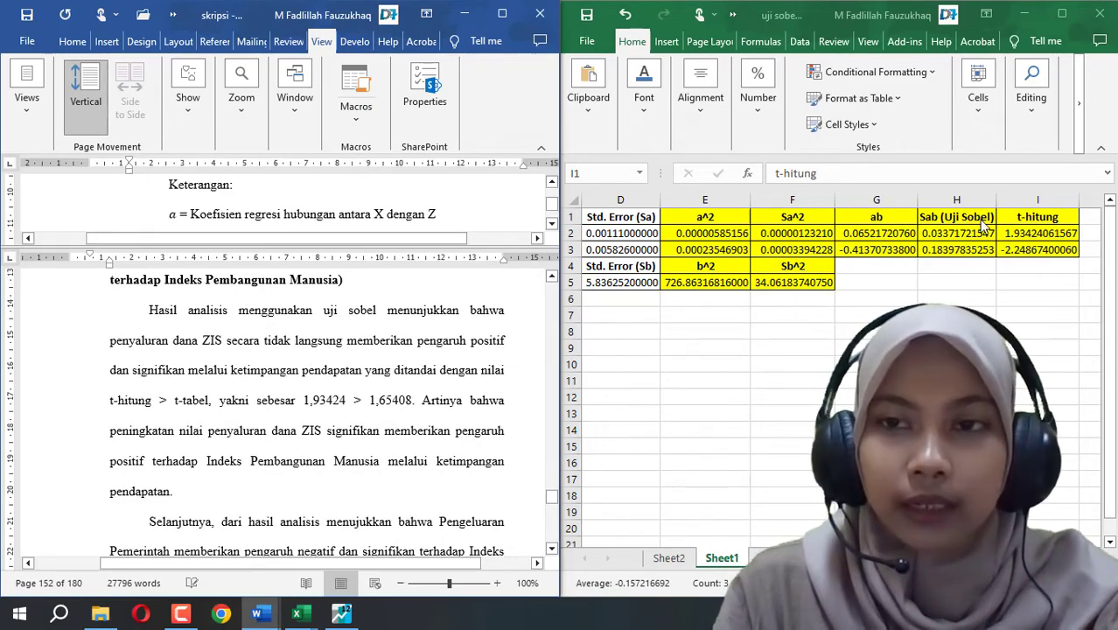
pyautogui.scroll(-1, 973, 244)
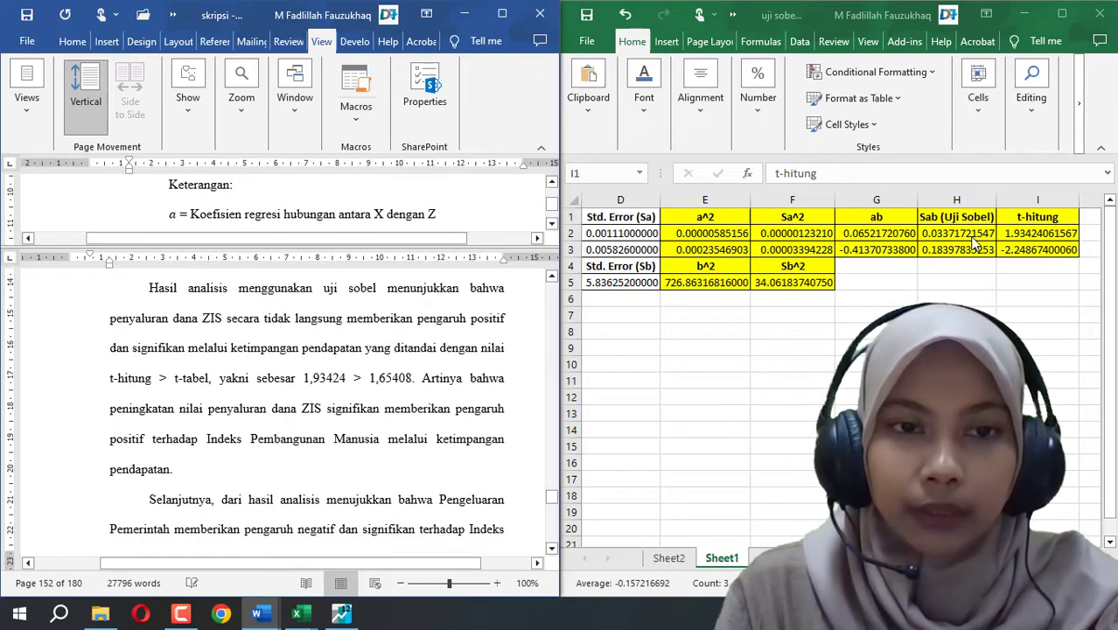
pyautogui.scroll(1, 972, 244)
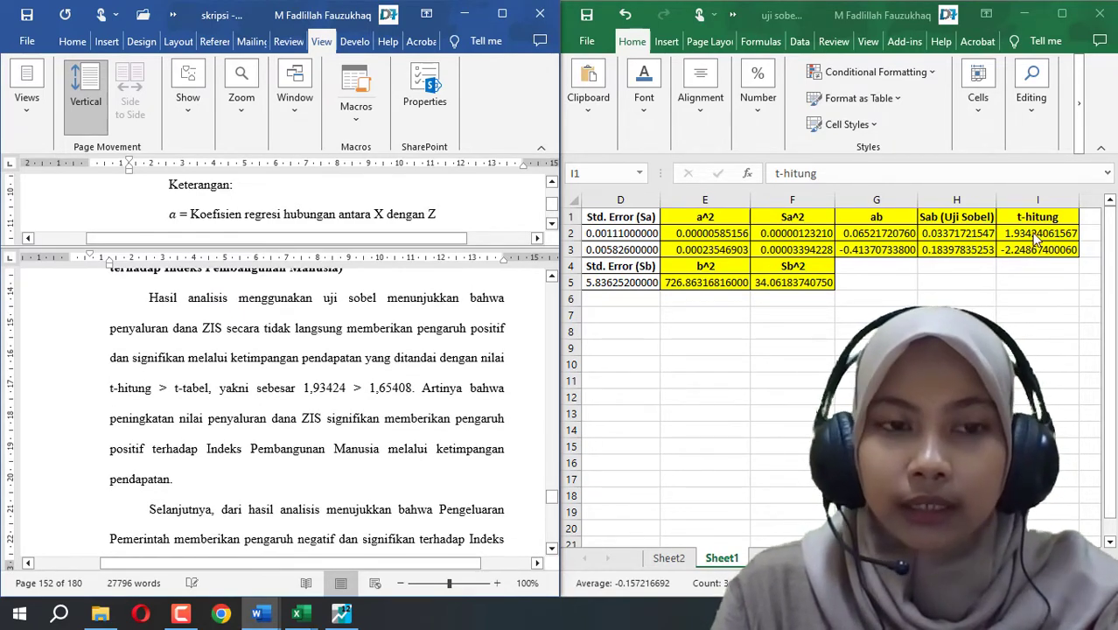
# Compare the t-hitung and t-tabel values in the ZIS paragraph with the t-hitung in I2 and read the interpretation
pyautogui.doubleClick(329, 387)
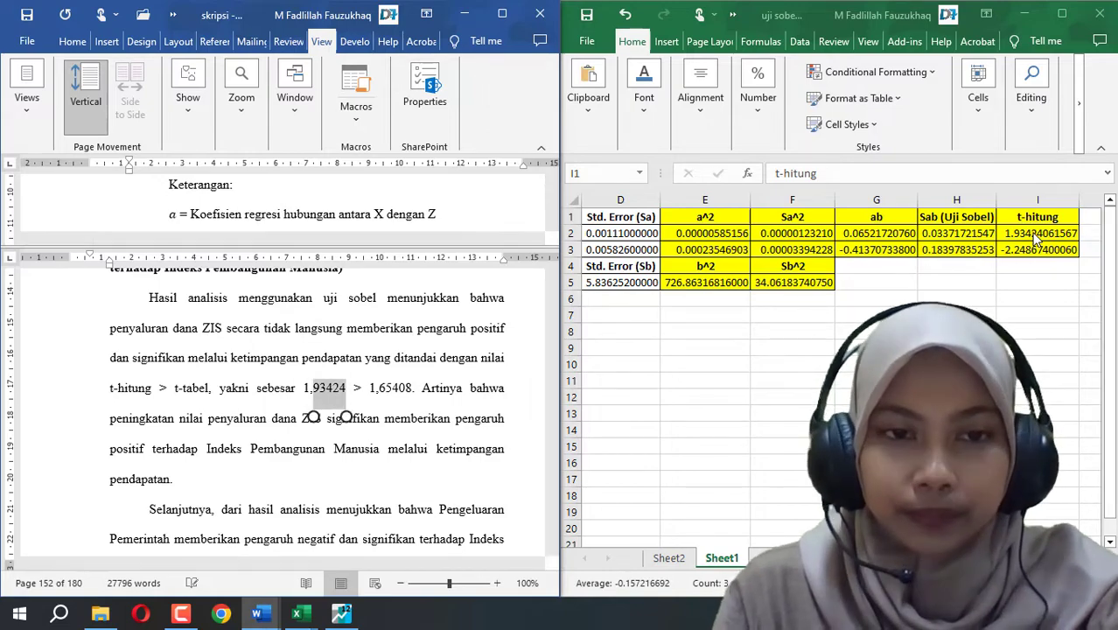
pyautogui.click(241, 449)
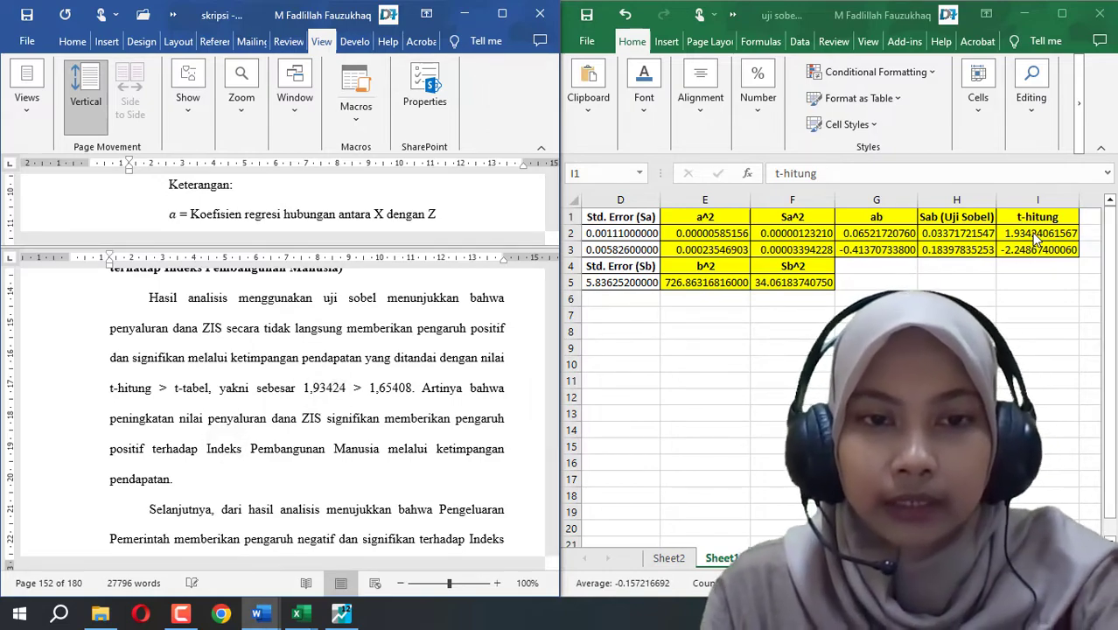
pyautogui.doubleClick(395, 388)
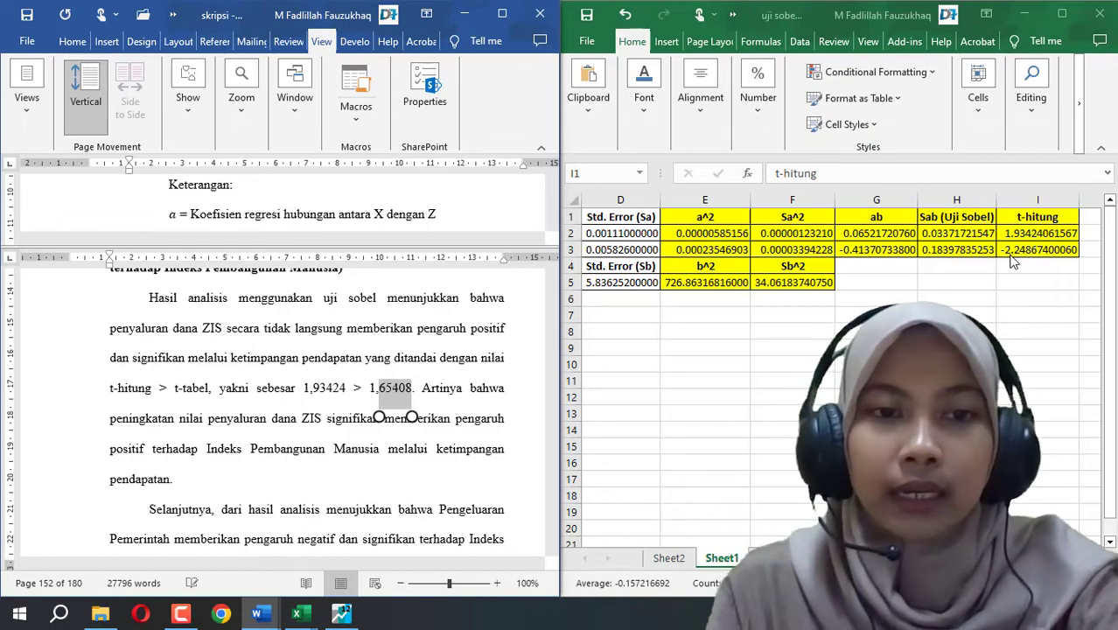
pyautogui.click(179, 418)
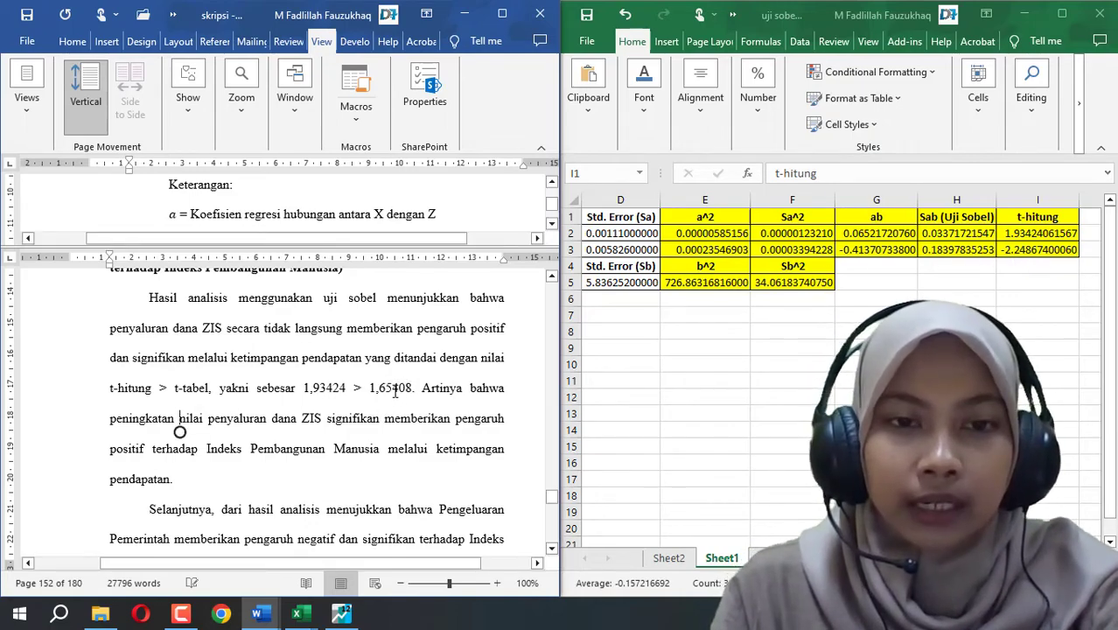
pyautogui.scroll(-1, 456, 439)
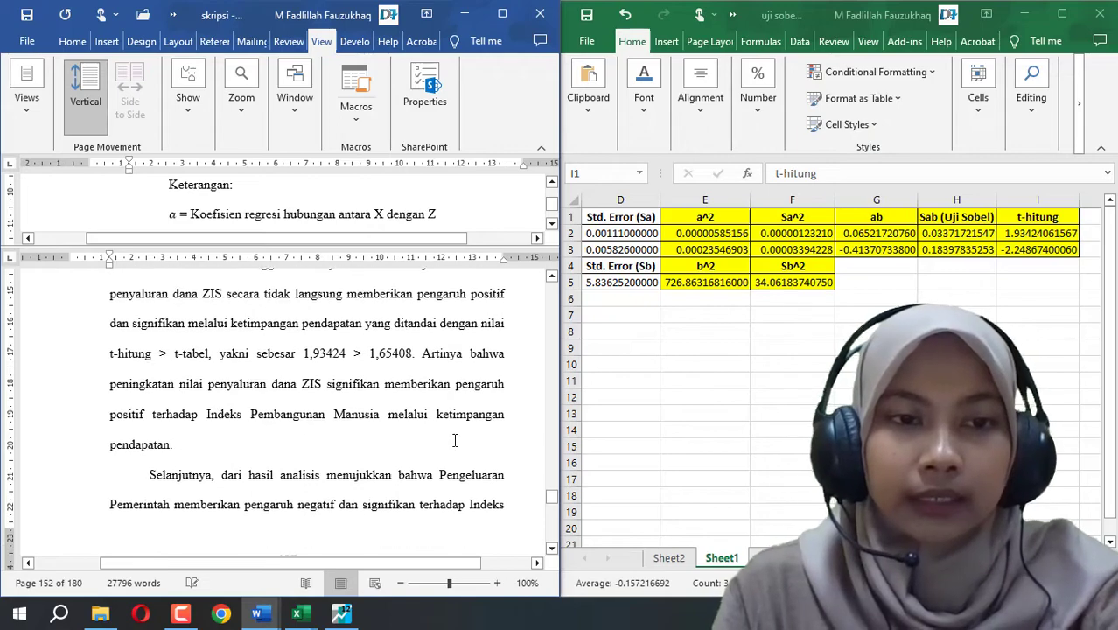
pyautogui.click(244, 429)
pyautogui.click(236, 439)
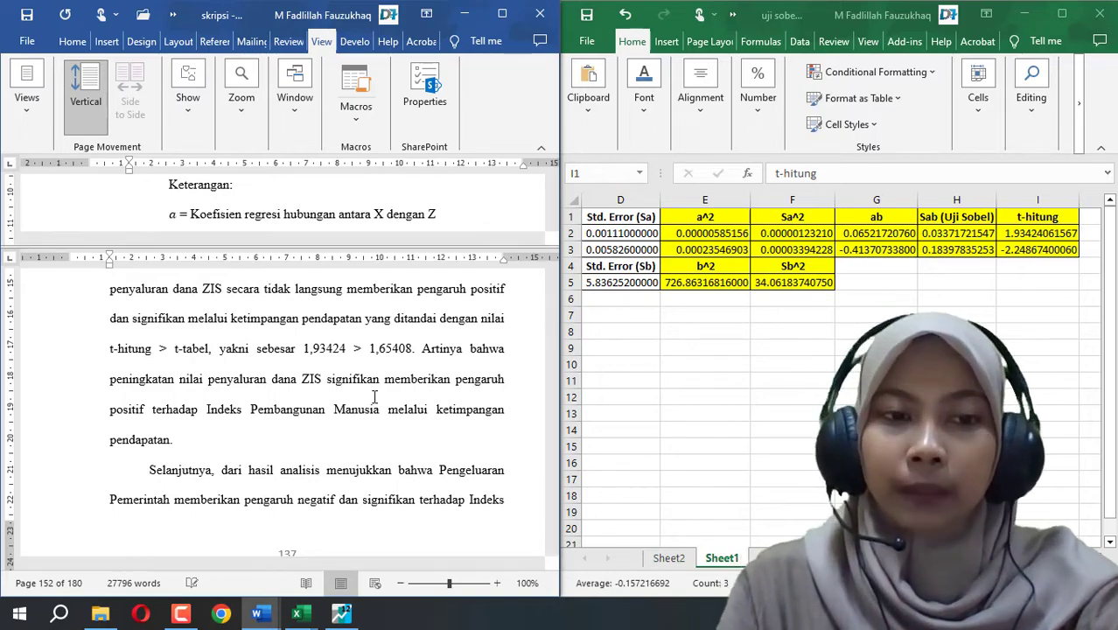
# Look through the Pengeluaran Pemerintah paragraph in Word and trace row 3 of Sheet1 across to its t-hitung in I3
pyautogui.scroll(-5, 374, 397)
pyautogui.scroll(-3, 375, 397)
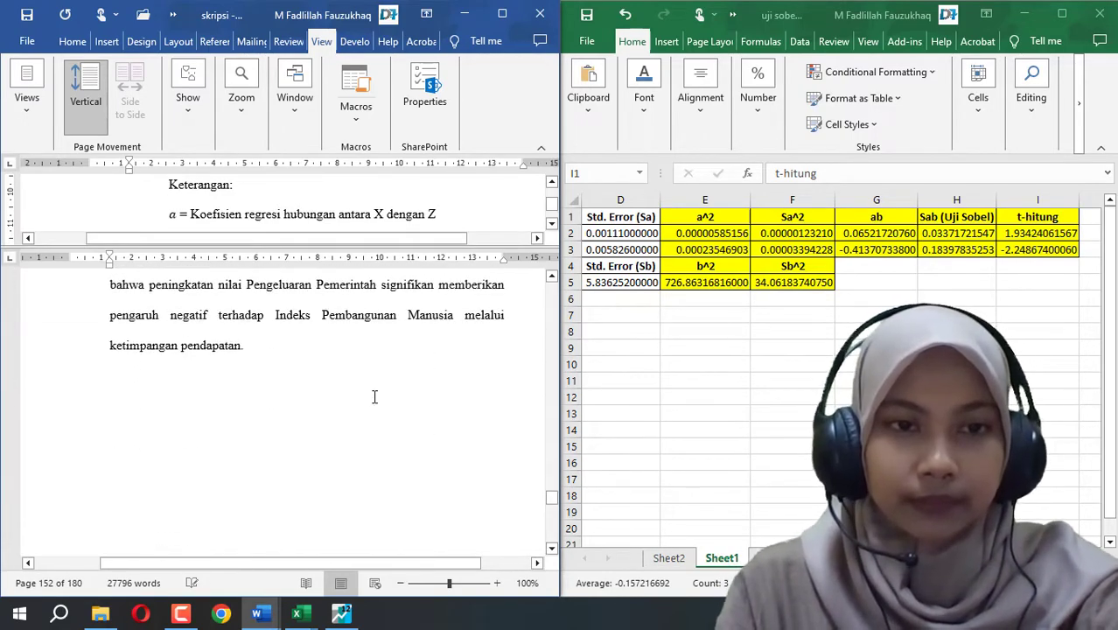
pyautogui.scroll(2, 375, 397)
pyautogui.scroll(4, 375, 397)
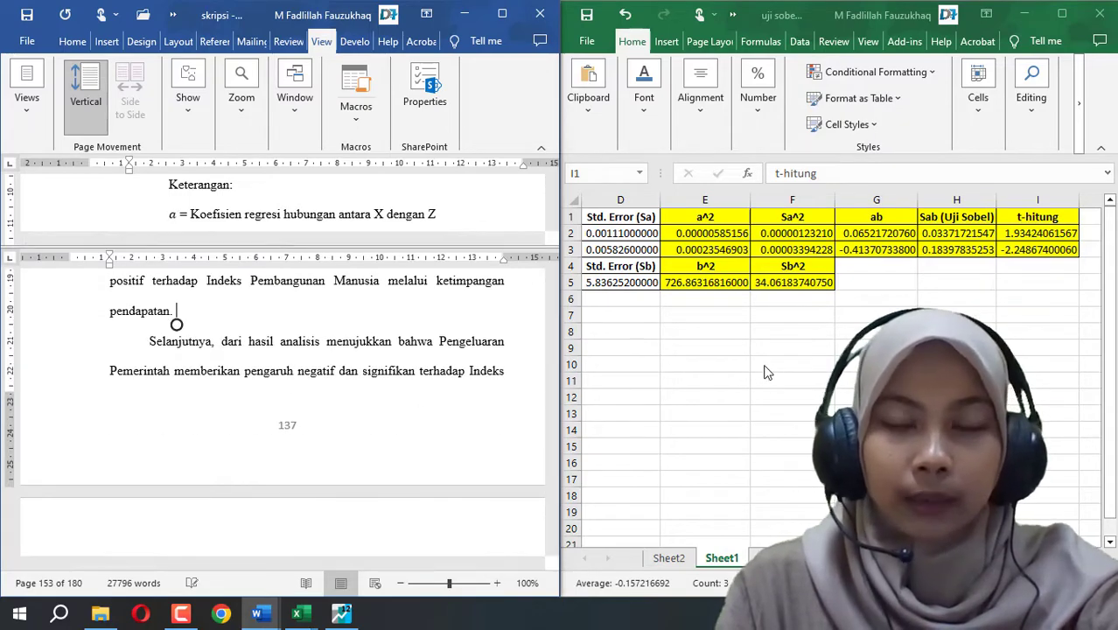
pyautogui.click(742, 249)
pyautogui.press('Left')
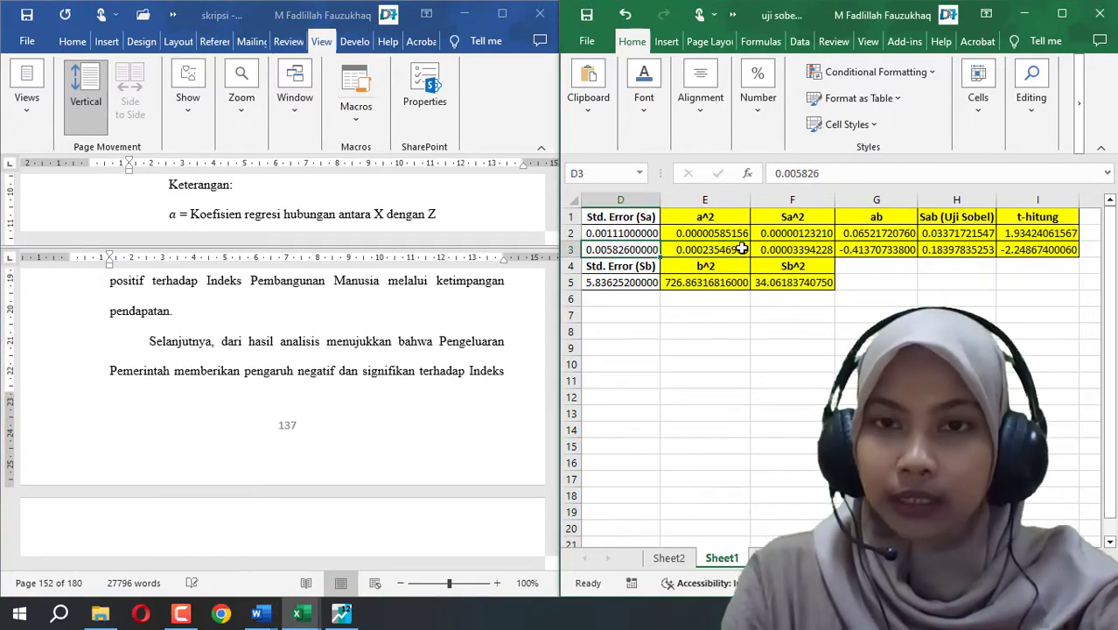
pyautogui.press('Left')
pyautogui.press('Left')
pyautogui.press('Left')
pyautogui.press('Right')
pyautogui.press('Right')
pyautogui.press('Right')
pyautogui.press('Right')
pyautogui.press('Right')
pyautogui.press('Right')
pyautogui.press('Right')
pyautogui.press('Right')
pyautogui.press('Right')
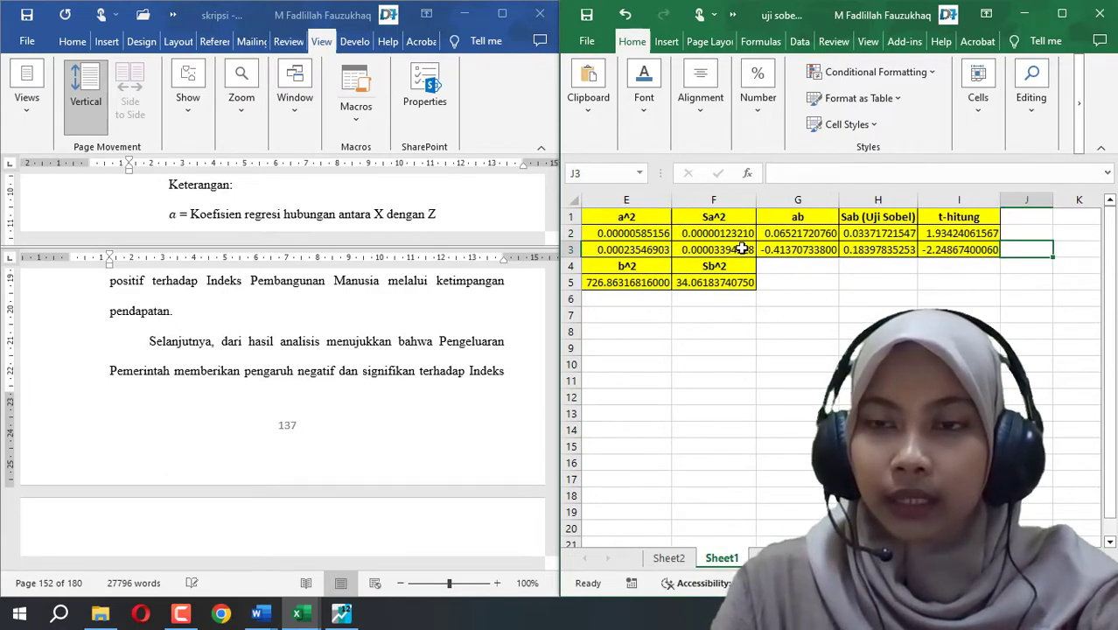
pyautogui.click(945, 249)
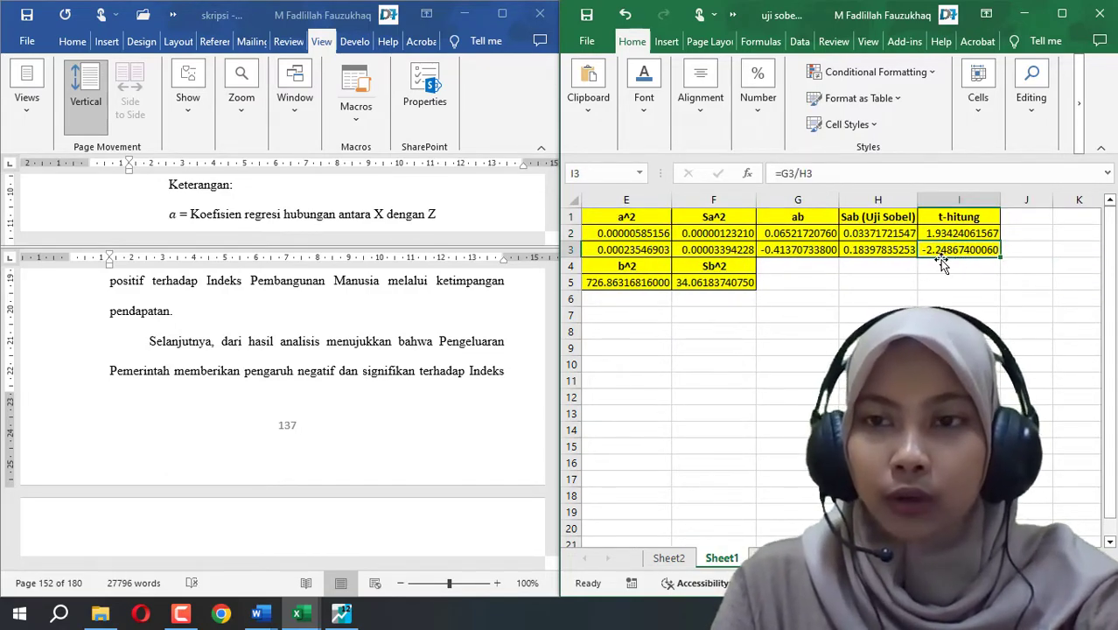
# Switch to the Word thesis and correct the comparison in the Pengeluaran Pemerintah paragraph to "t-hitung > t-tabel"
pyautogui.hotkey('alt', 'Tab')
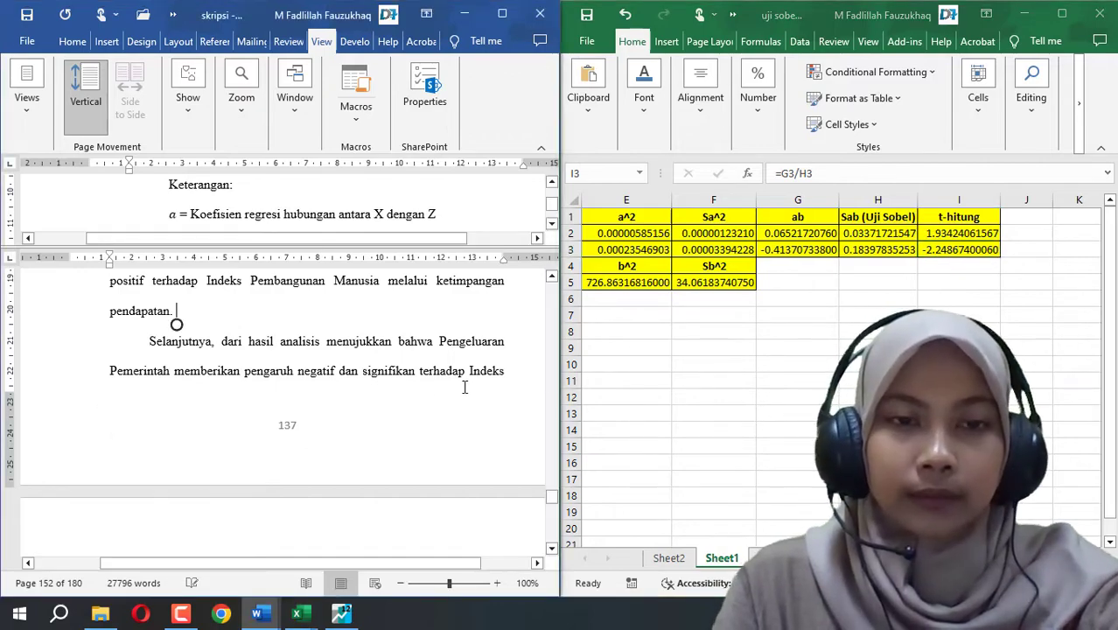
pyautogui.scroll(-7, 413, 393)
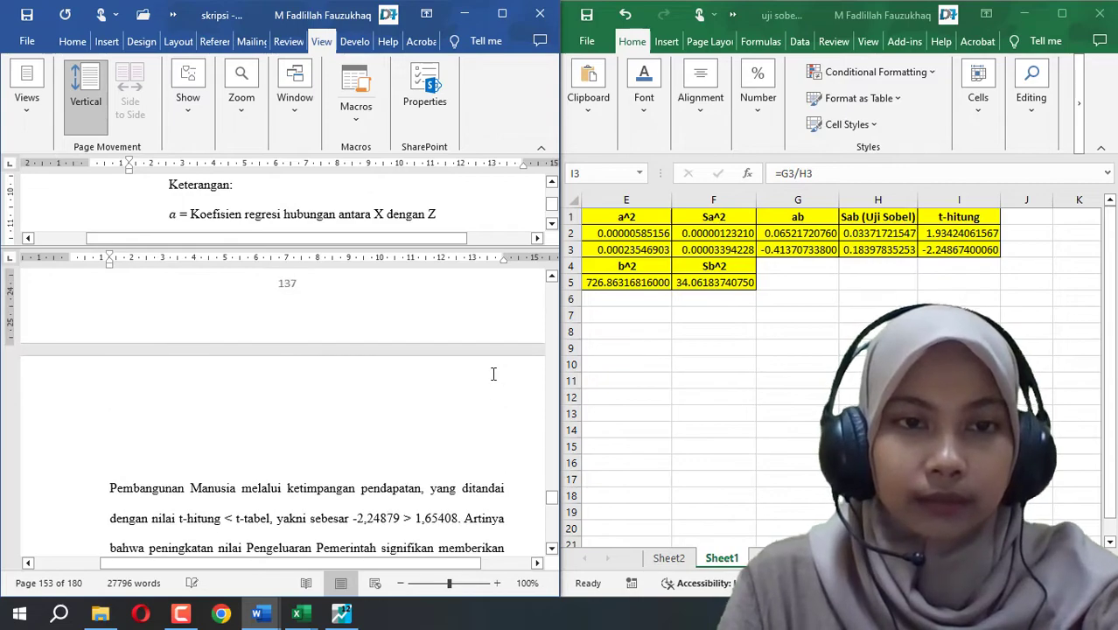
pyautogui.click(227, 404)
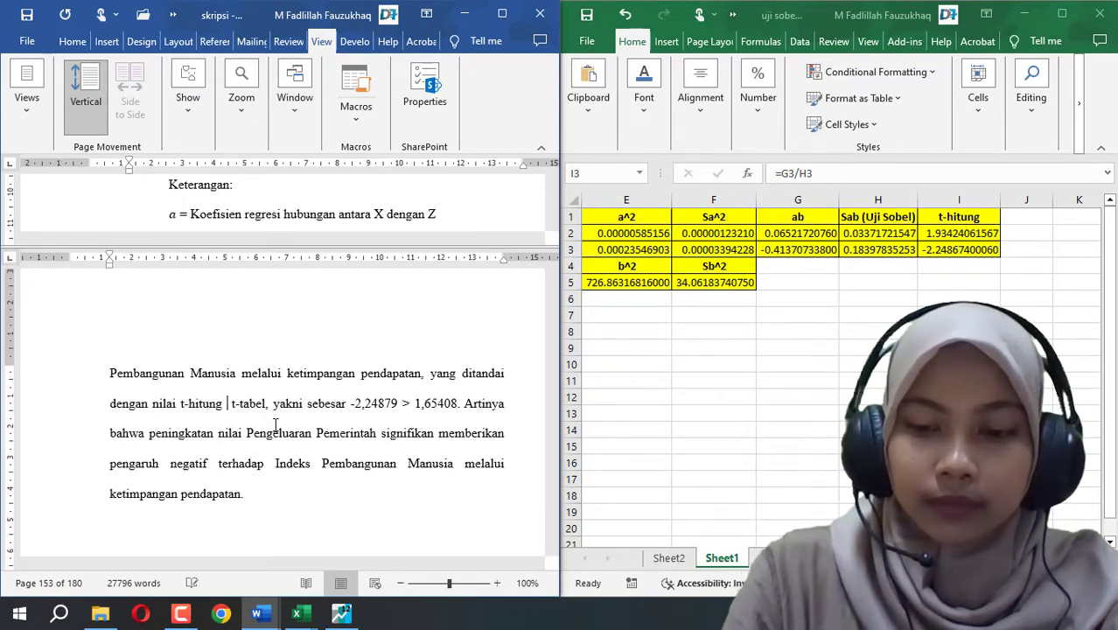
pyautogui.press('BackSpace')
pyautogui.write('>')
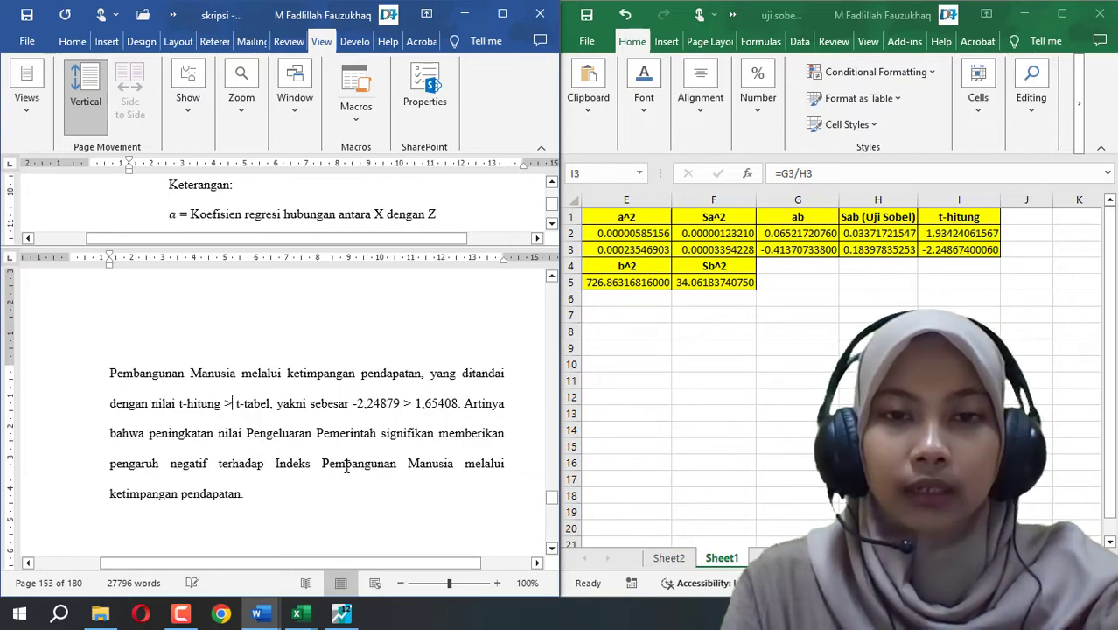
pyautogui.scroll(-2, 307, 466)
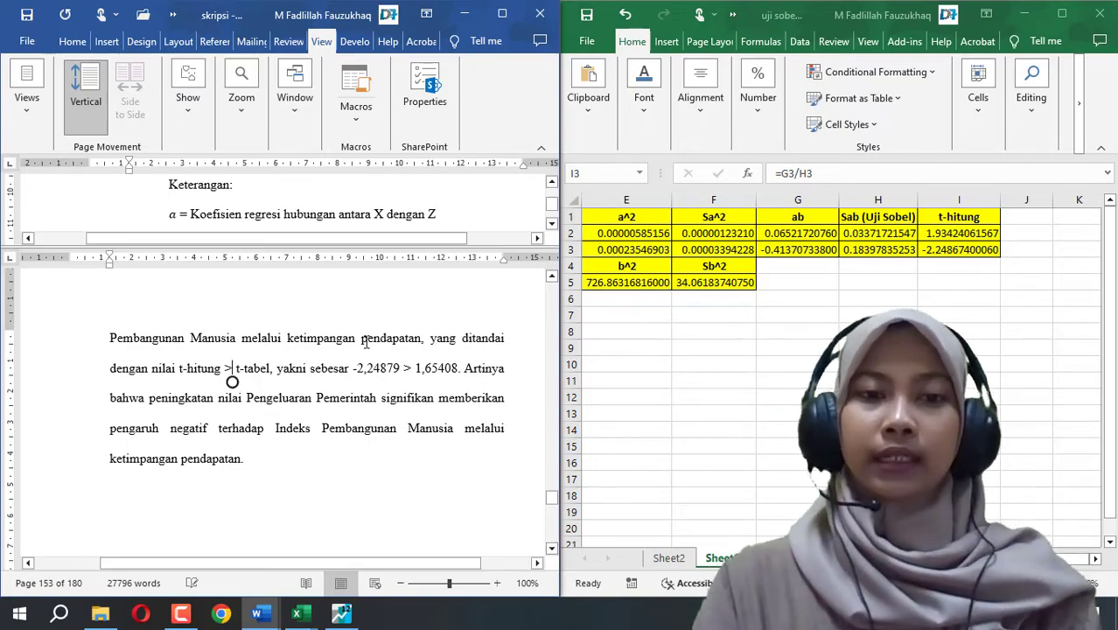
pyautogui.scroll(3, 263, 393)
# Maximize the Excel workbook and examine the X1 and X2 variables in B2:B3 against their t-hitung values in I2:I3
pyautogui.click(1064, 13)
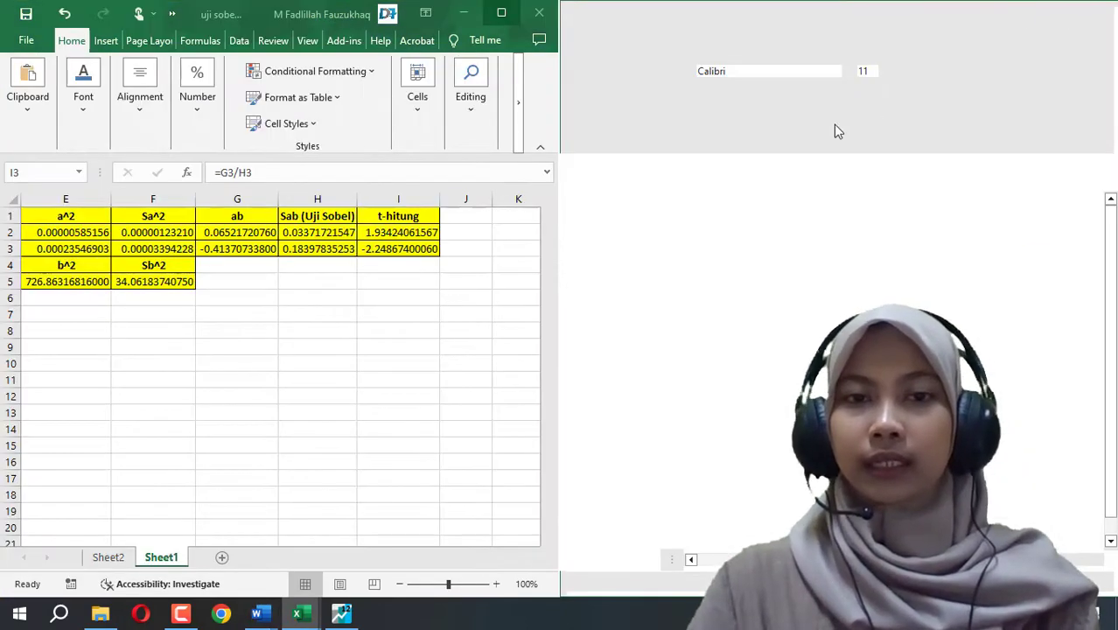
pyautogui.hscroll(-3, 333, 342)
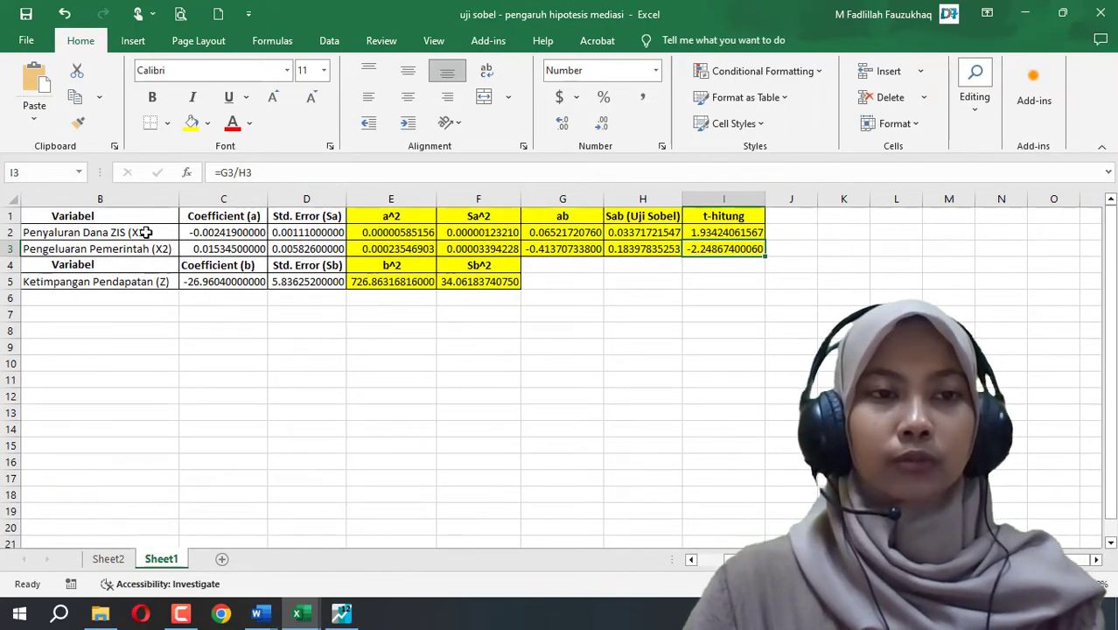
pyautogui.moveTo(145, 233); pyautogui.dragTo(153, 249)
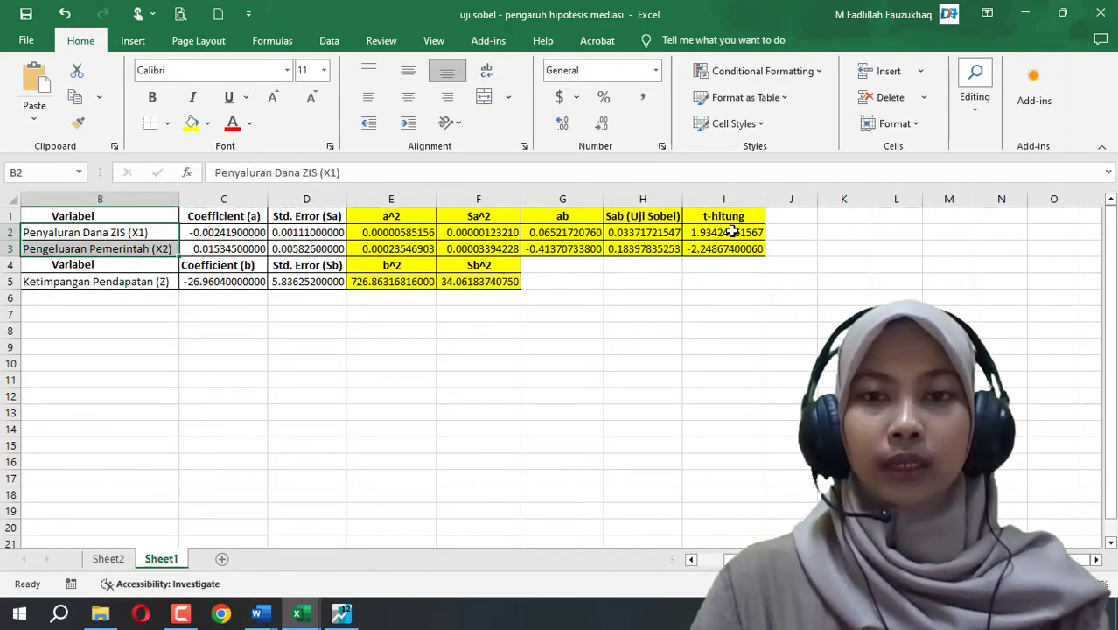
pyautogui.moveTo(731, 232)
pyautogui.mouseDown()
pyautogui.moveTo(733, 261)
pyautogui.moveTo(733, 248)
pyautogui.mouseUp()
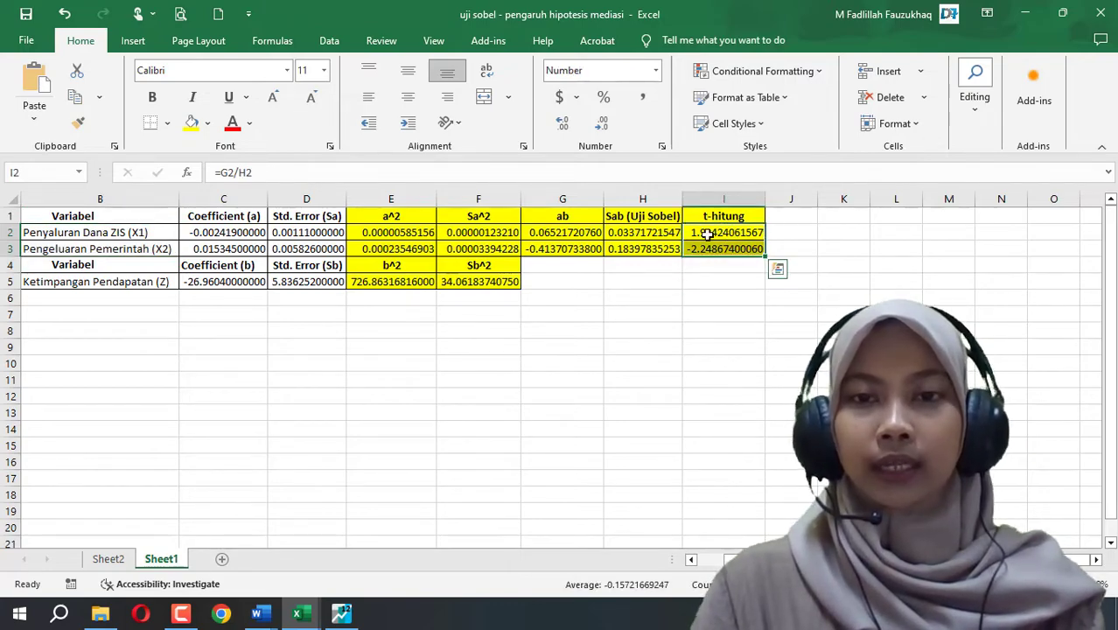
pyautogui.moveTo(709, 234); pyautogui.dragTo(709, 249)
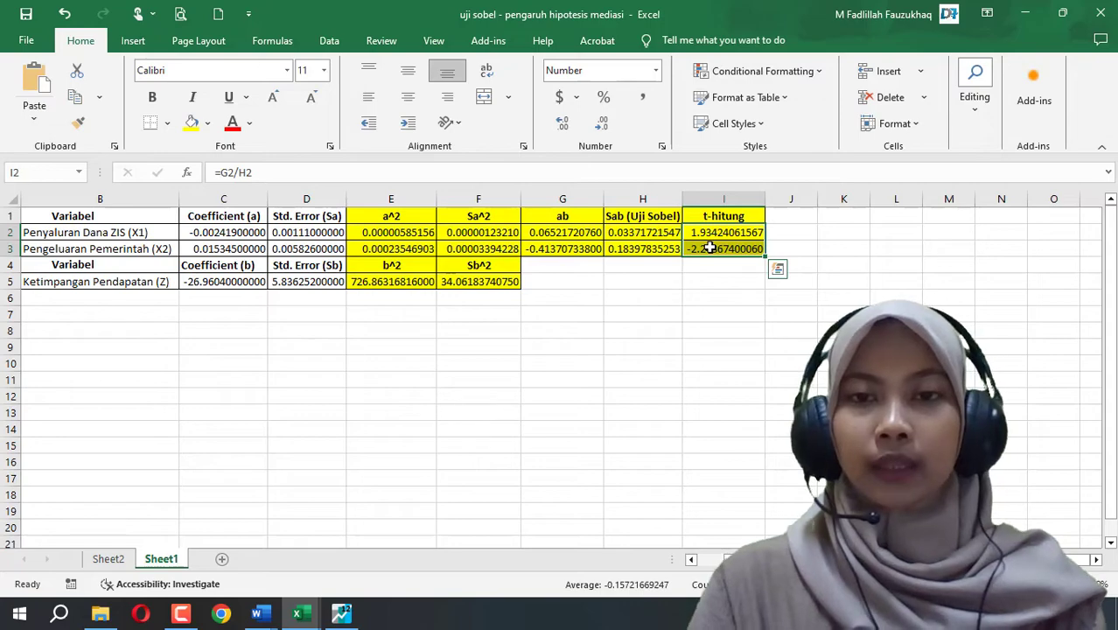
# Enter the note "T TBAEL = 1,65" in J2 beside the t-hitung column
pyautogui.click(792, 234)
pyautogui.write('T TBAEL')
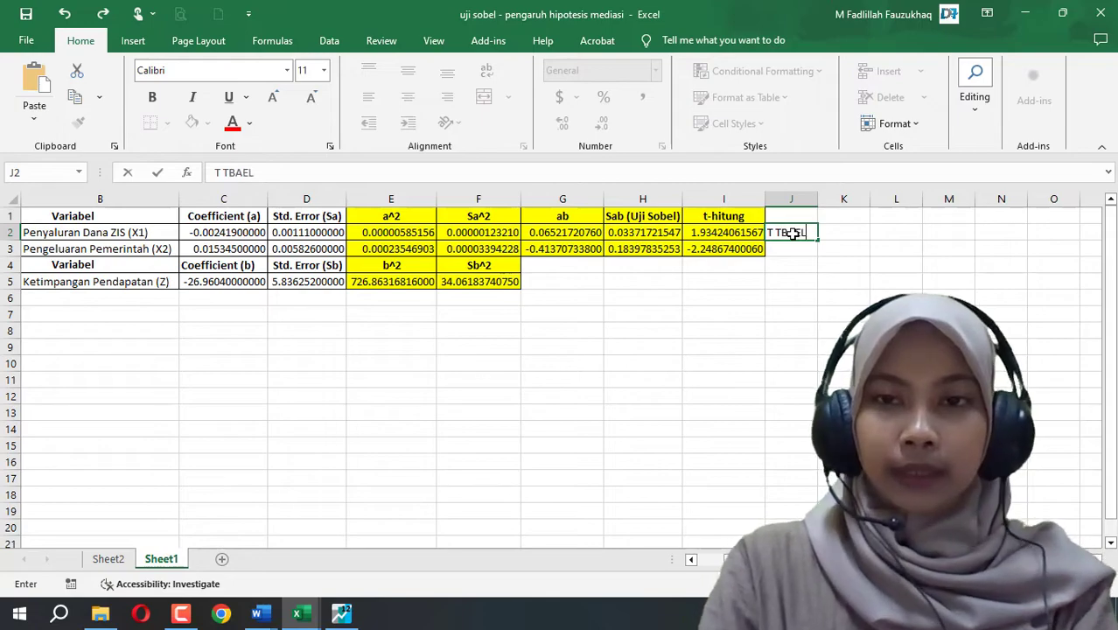
pyautogui.write(' = 1,')
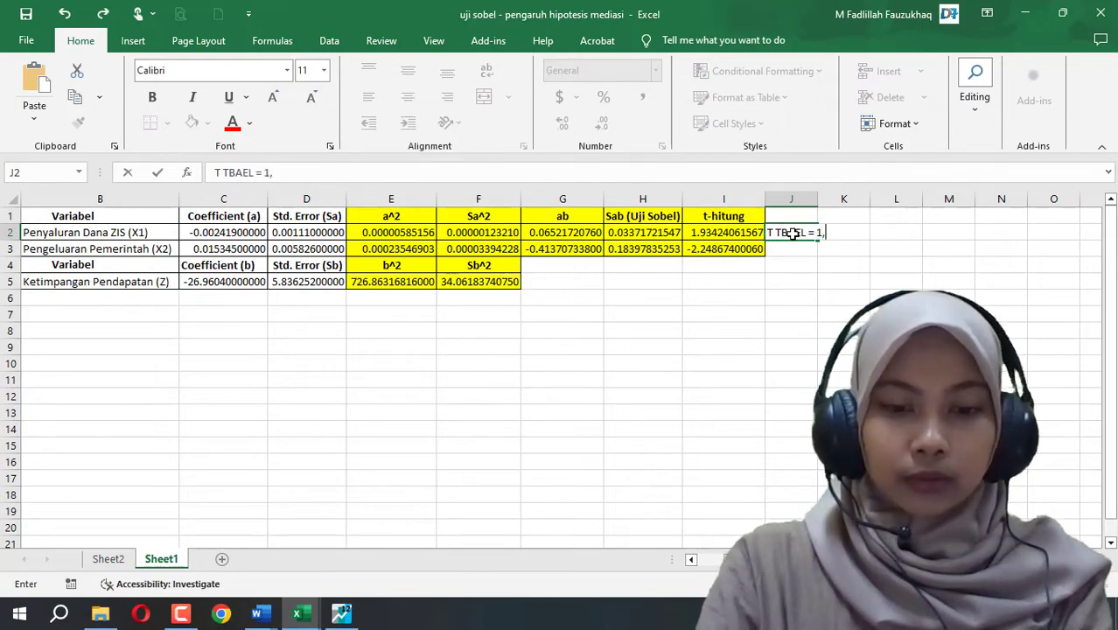
pyautogui.write('65')
pyautogui.click(821, 284)
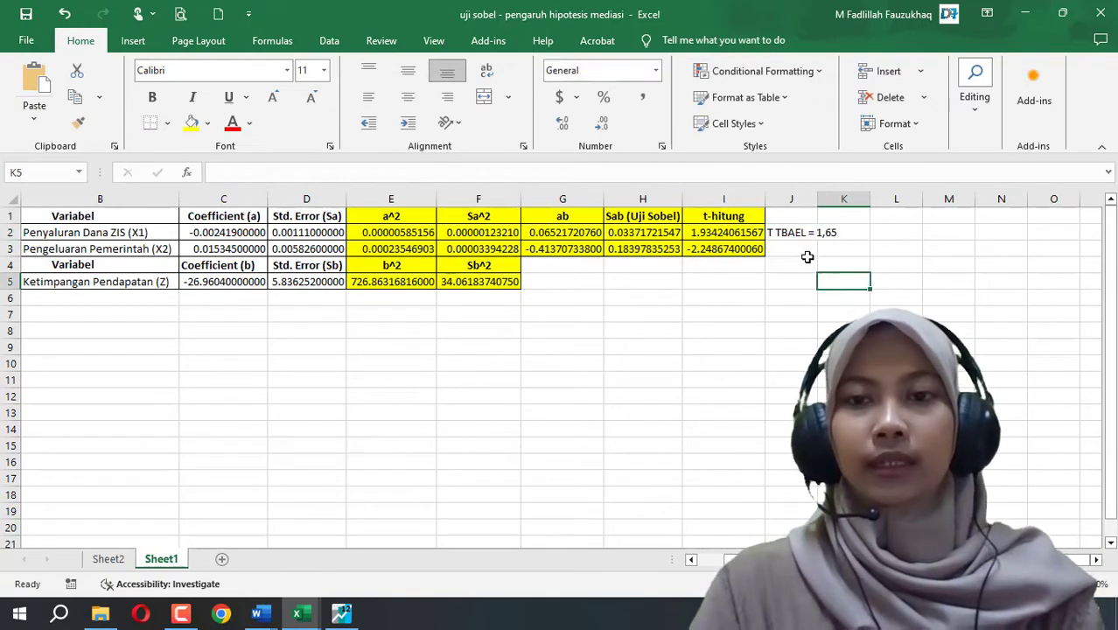
# Compare the t-hitung values in I2 and I3 with the t-tabel note, checking the mediator in B5 and the formula in I3
pyautogui.moveTo(741, 233); pyautogui.dragTo(721, 252)
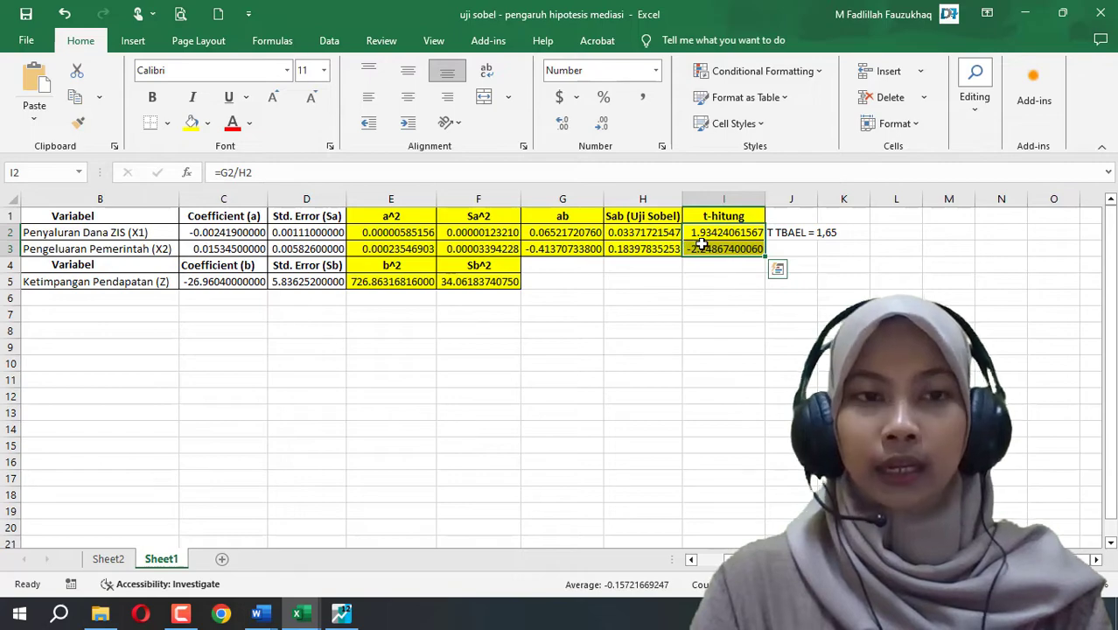
pyautogui.click(186, 312)
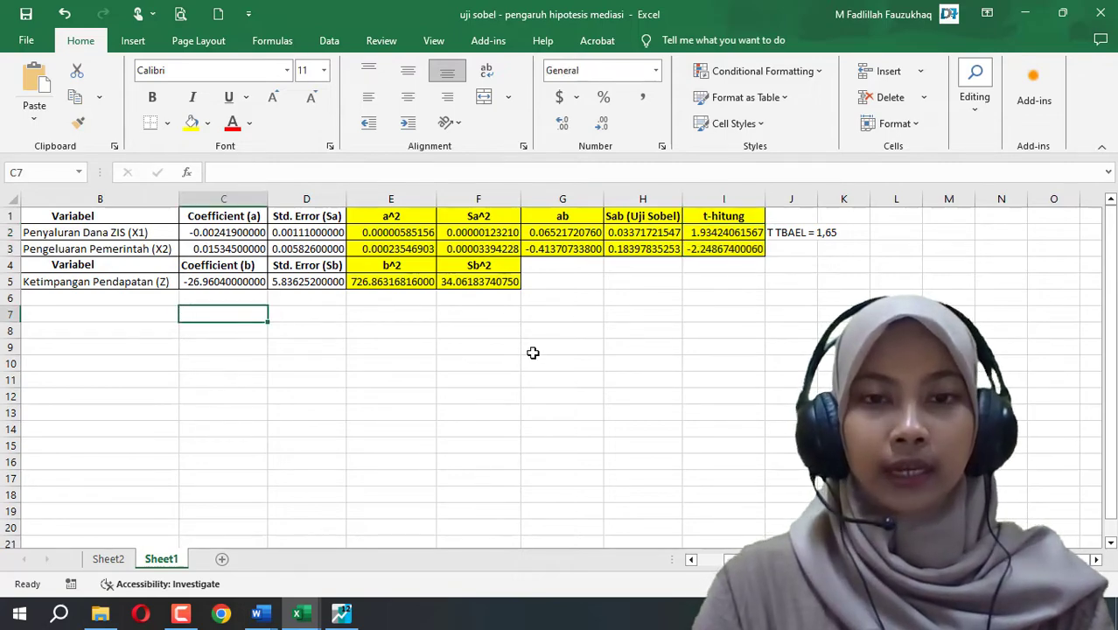
pyautogui.click(140, 284)
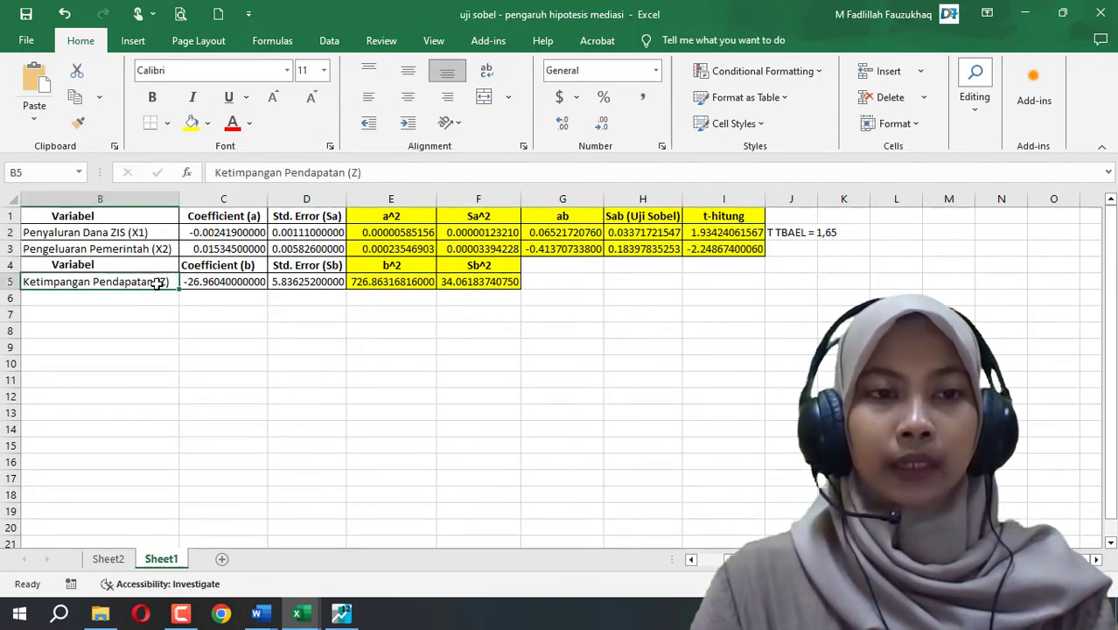
pyautogui.click(705, 232)
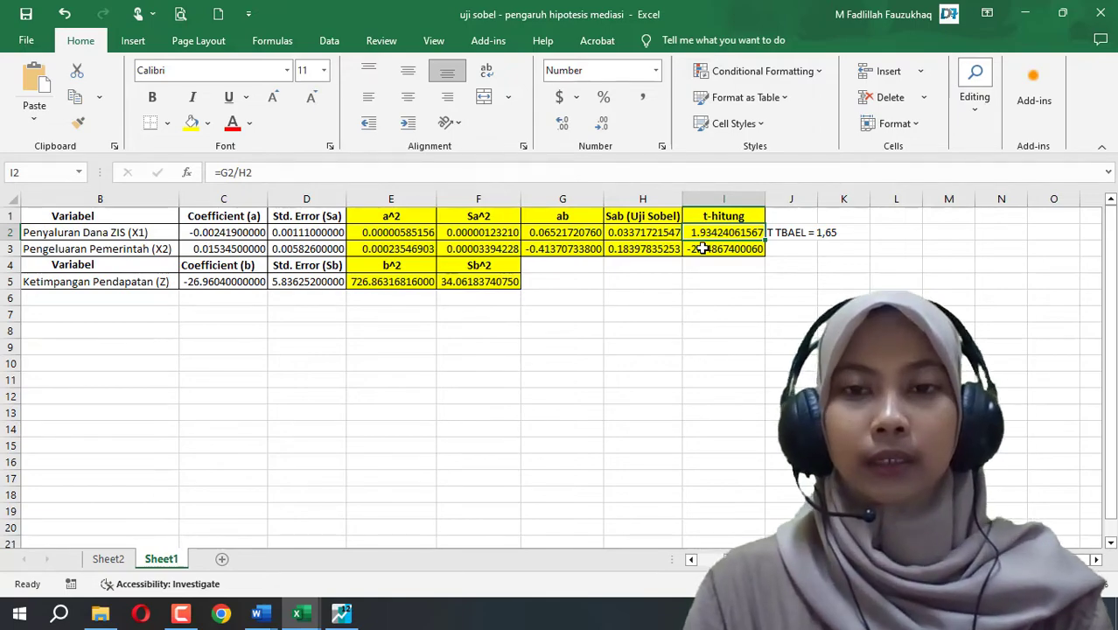
pyautogui.click(703, 248)
pyautogui.moveTo(693, 251); pyautogui.dragTo(691, 235)
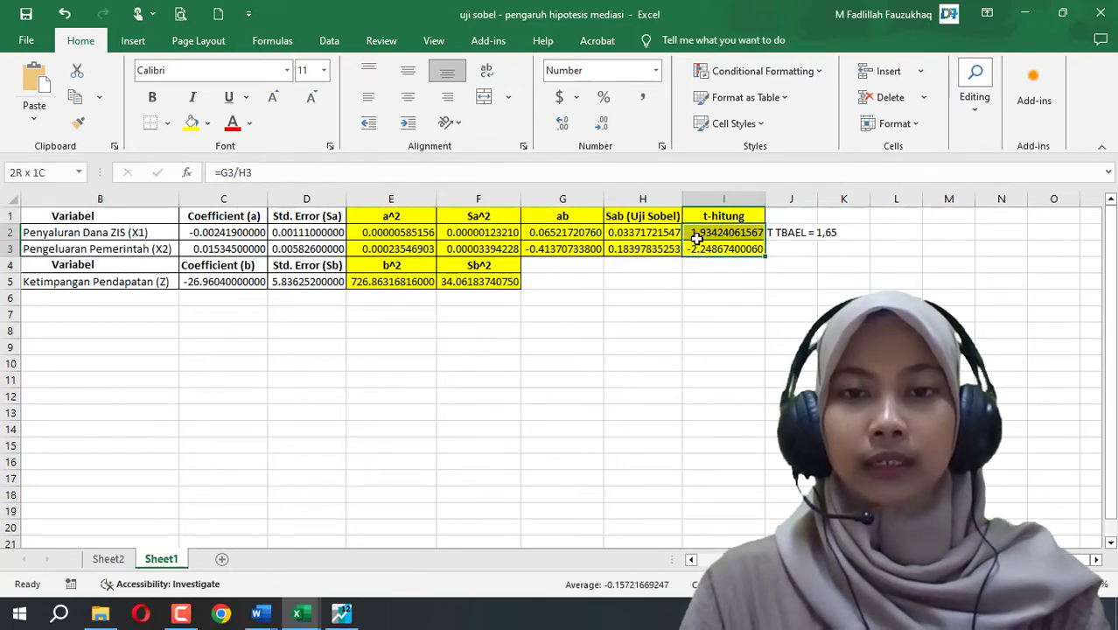
pyautogui.doubleClick(703, 250)
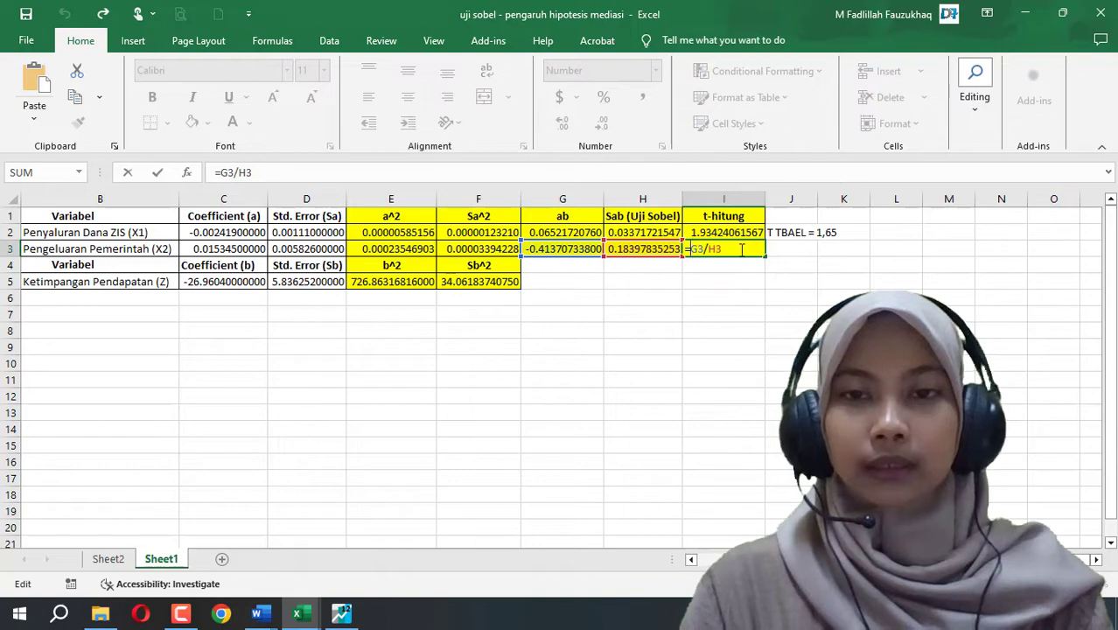
pyautogui.press('Return')
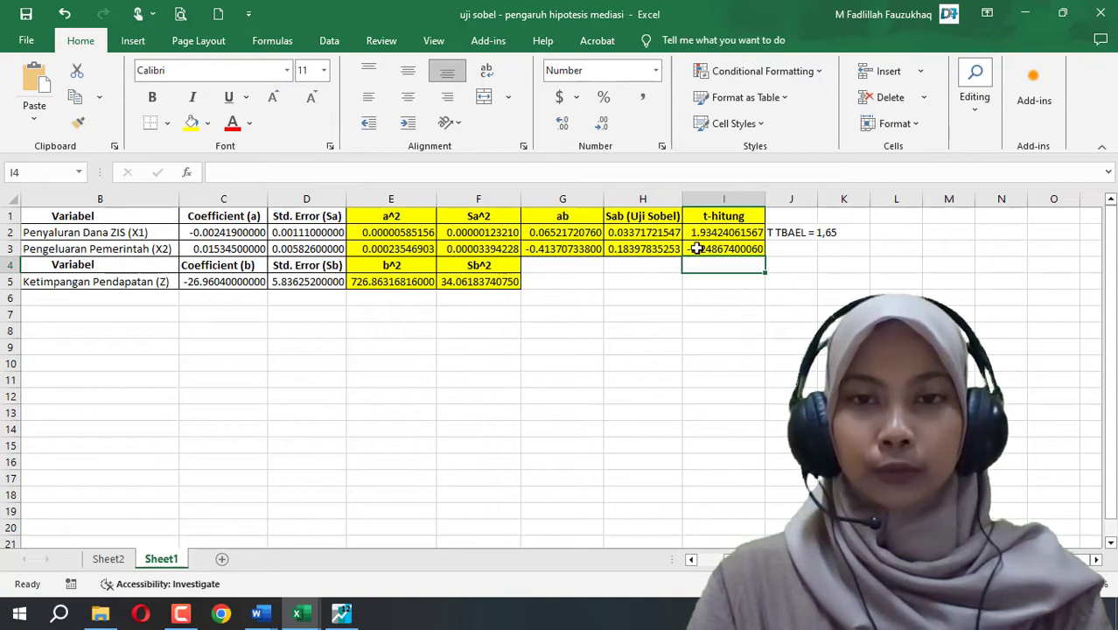
pyautogui.click(695, 250)
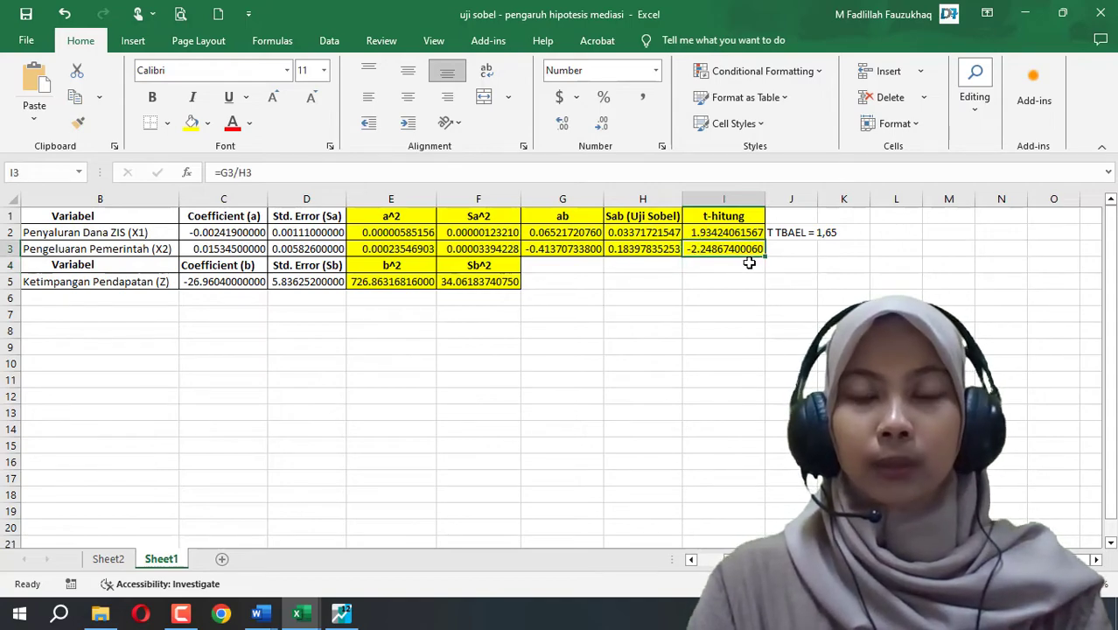
pyautogui.click(700, 232)
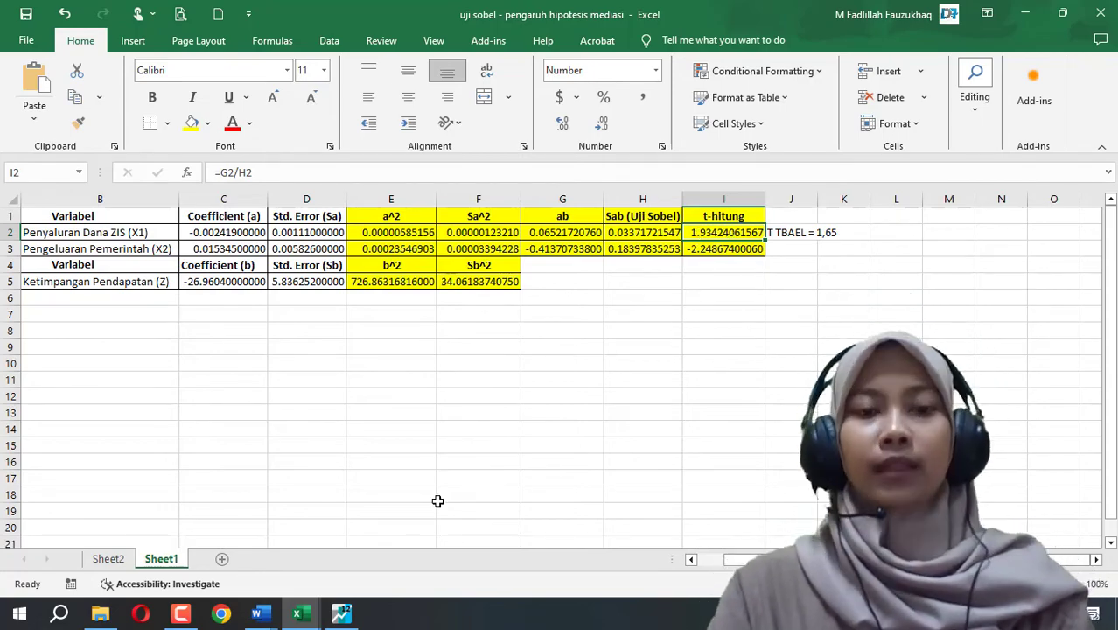
# Switch to the Word thesis, maximize it and reread the Sobel test paragraphs on ZIS distribution and Pengeluaran Pemerintah
pyautogui.moveTo(271, 615)
pyautogui.click(172, 533)
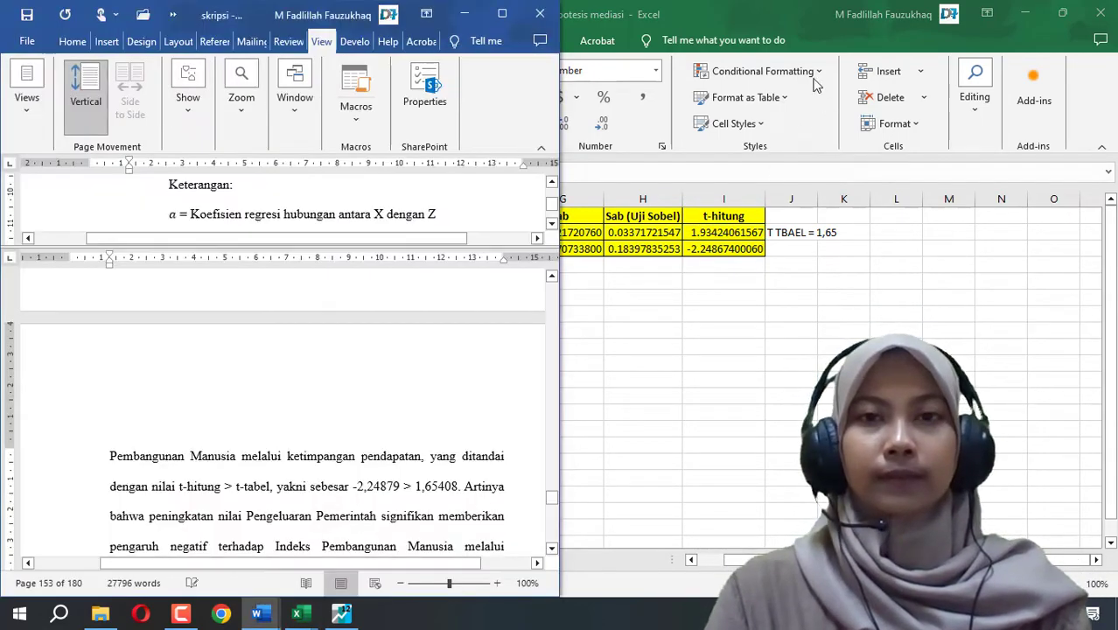
pyautogui.click(501, 15)
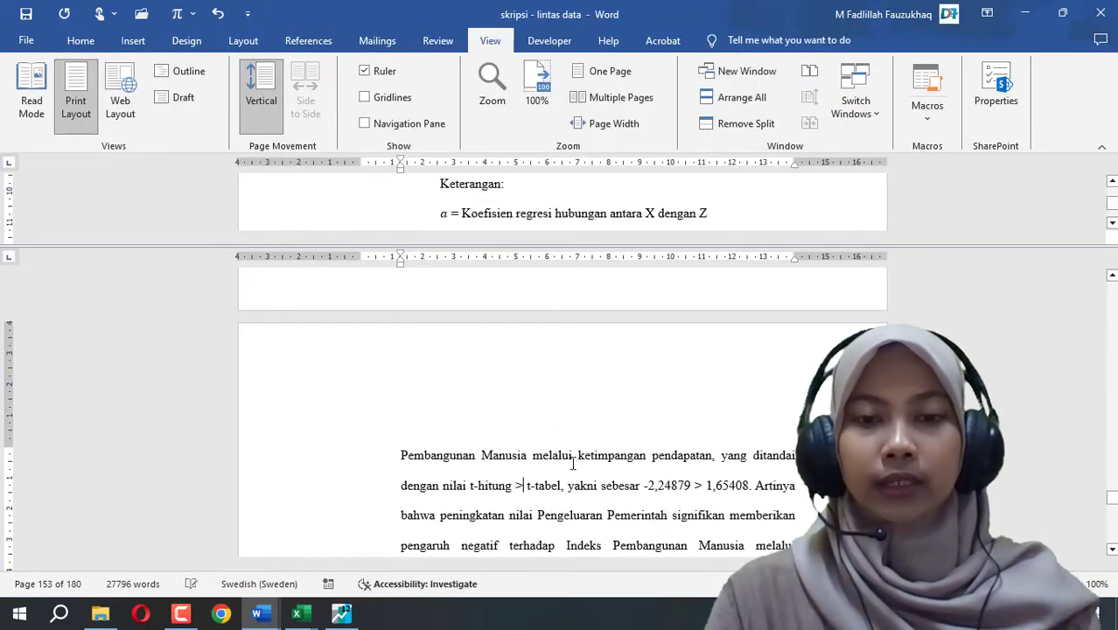
pyautogui.scroll(-5, 573, 464)
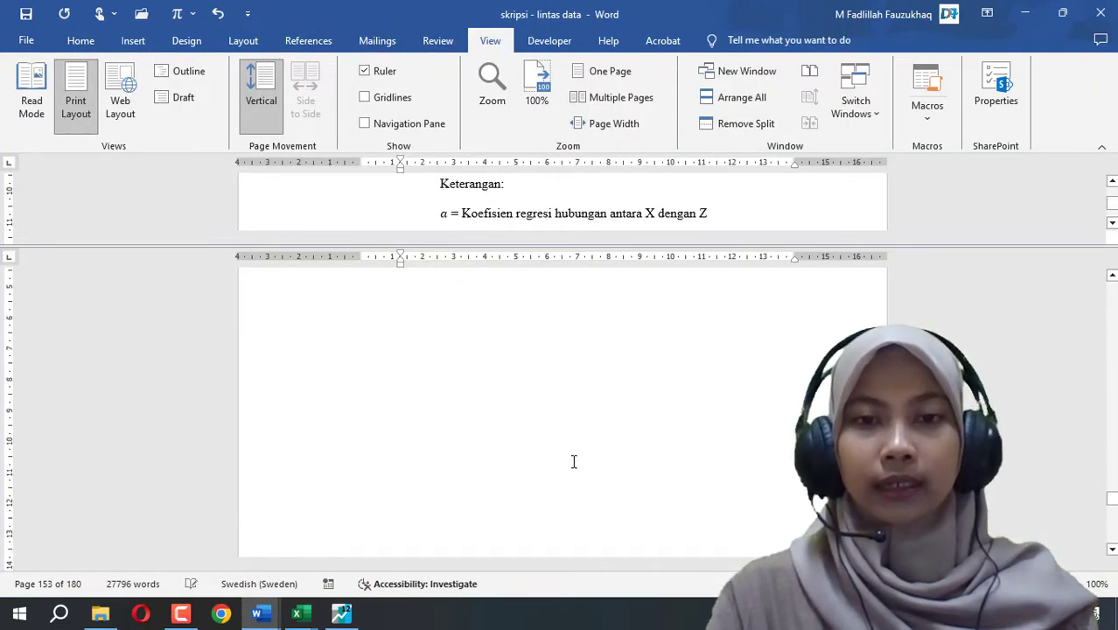
pyautogui.scroll(5, 573, 462)
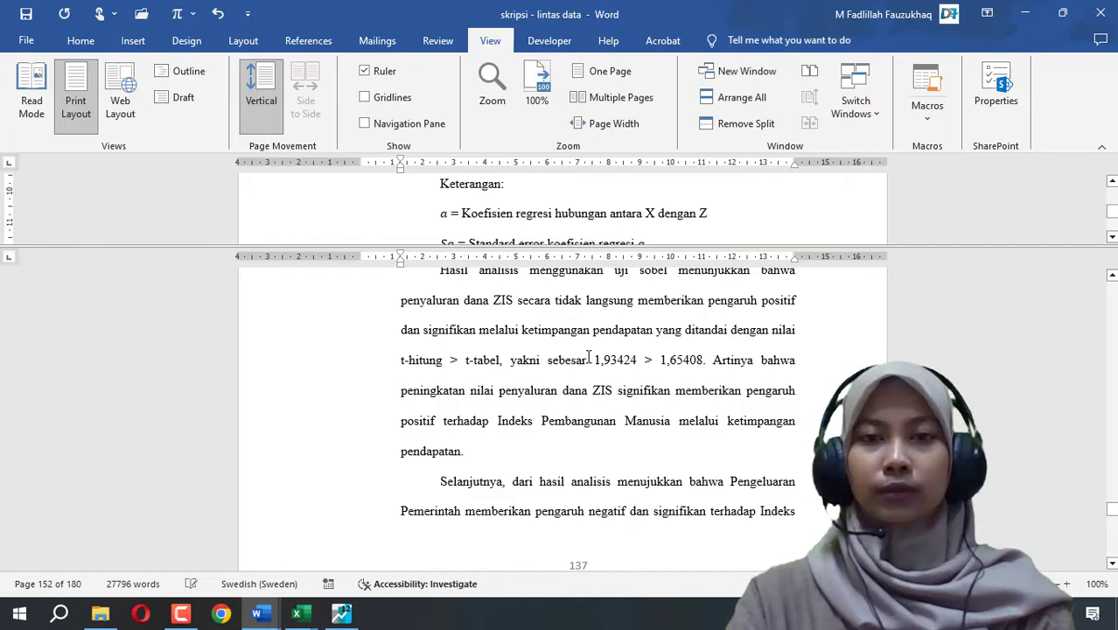
pyautogui.scroll(-6, 579, 429)
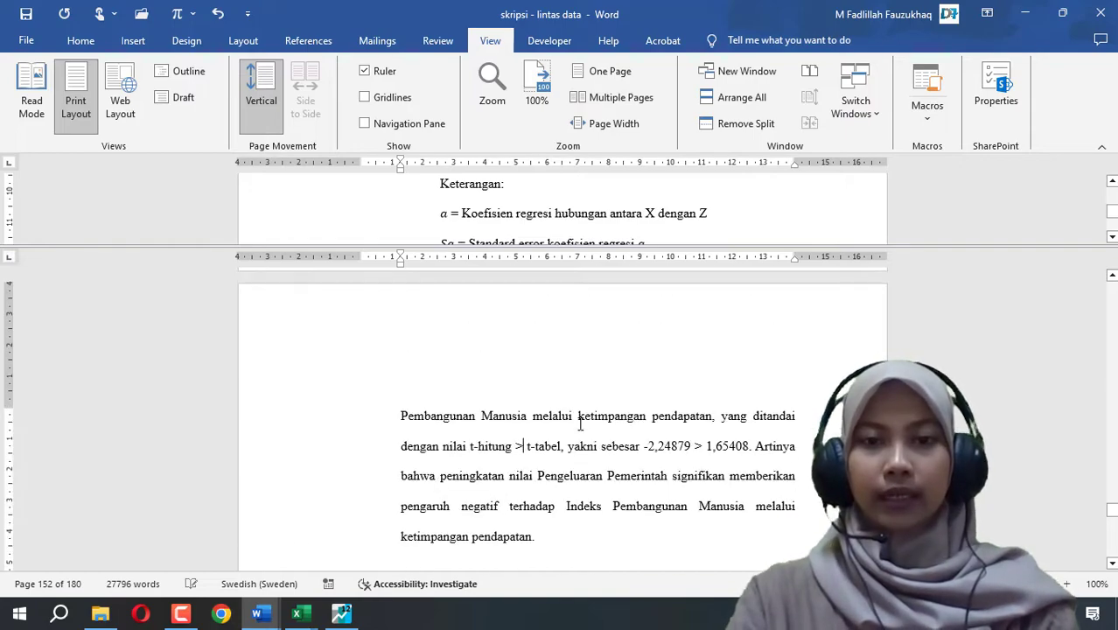
pyautogui.scroll(4, 579, 429)
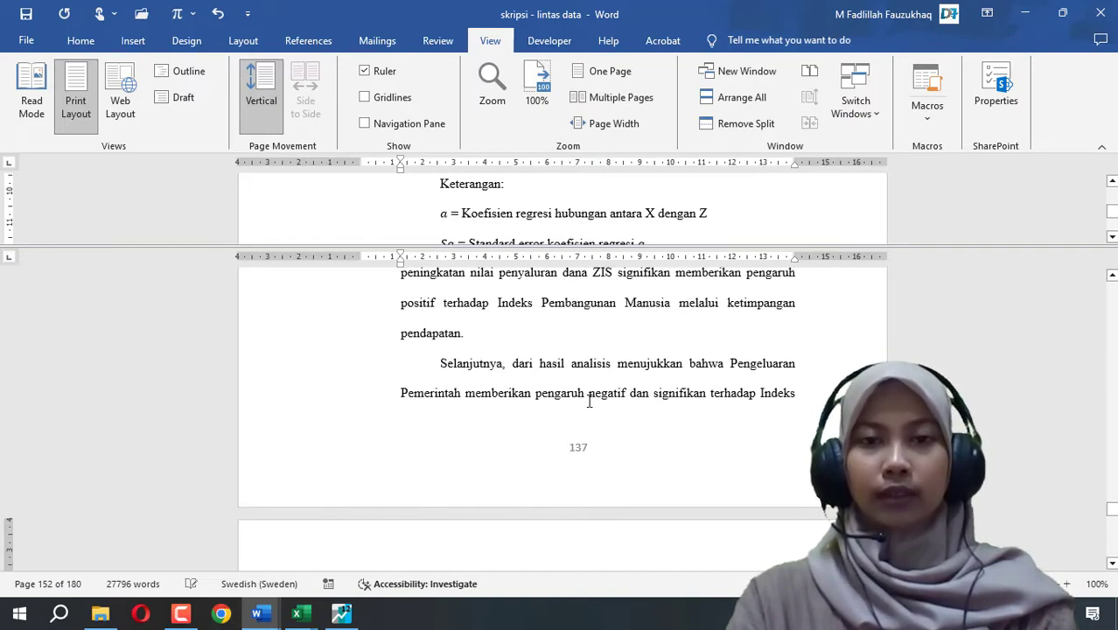
pyautogui.scroll(2, 589, 401)
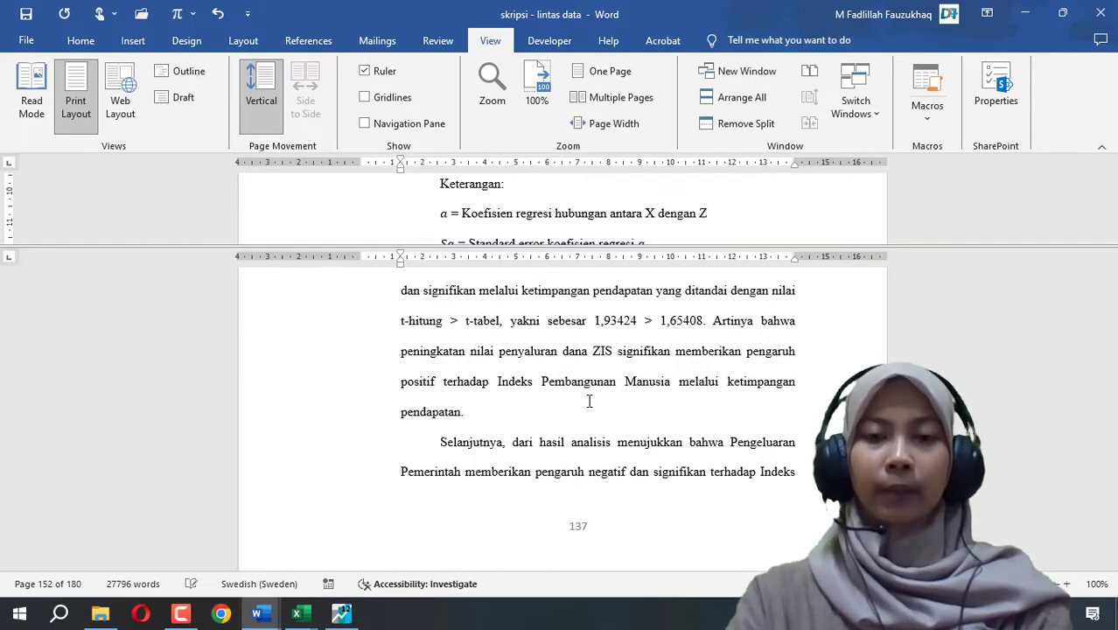
pyautogui.scroll(-7, 589, 401)
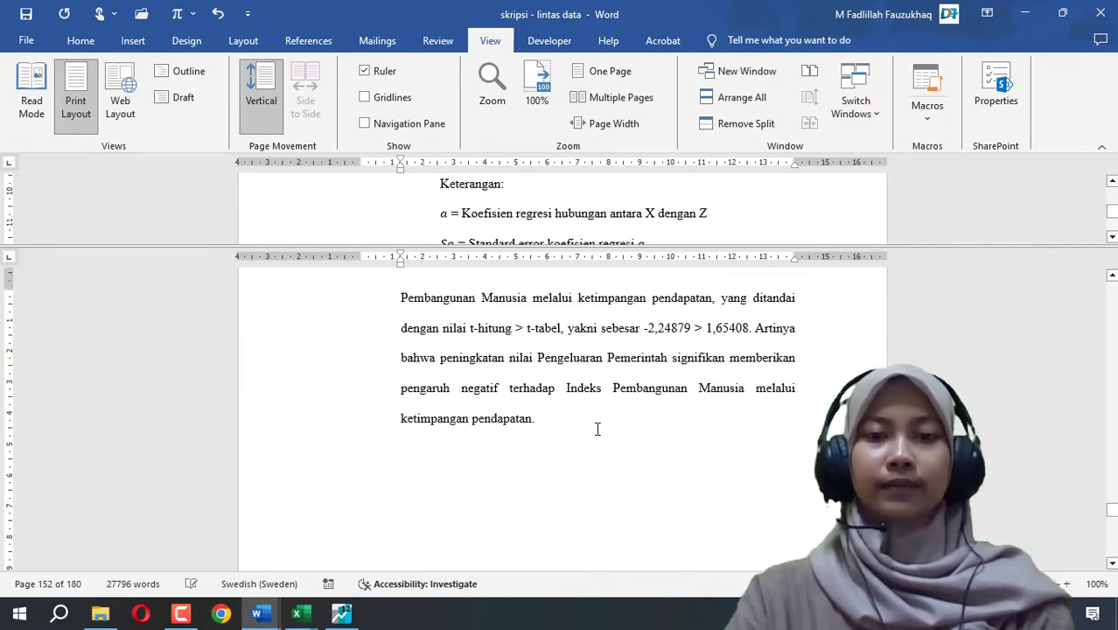
# Go to the Simpulan section and read conclusion 1 on the direct effects of ZIS distribution and Pengeluaran Pemerintah on Ketimpangan Pendapatan
pyautogui.scroll(-15, 612, 411)
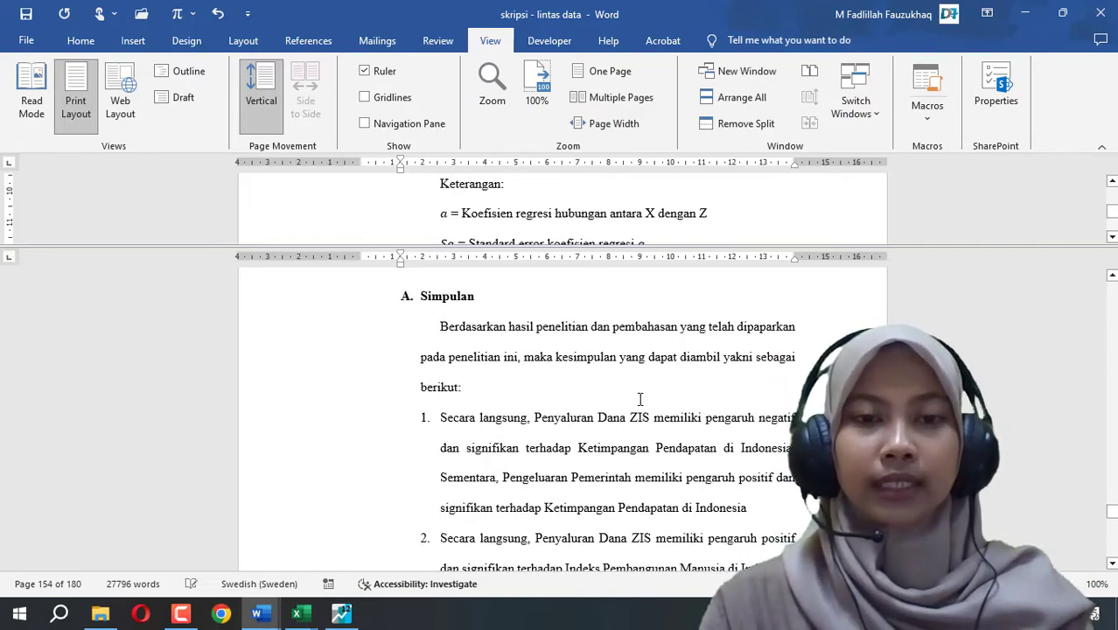
pyautogui.scroll(-1, 535, 364)
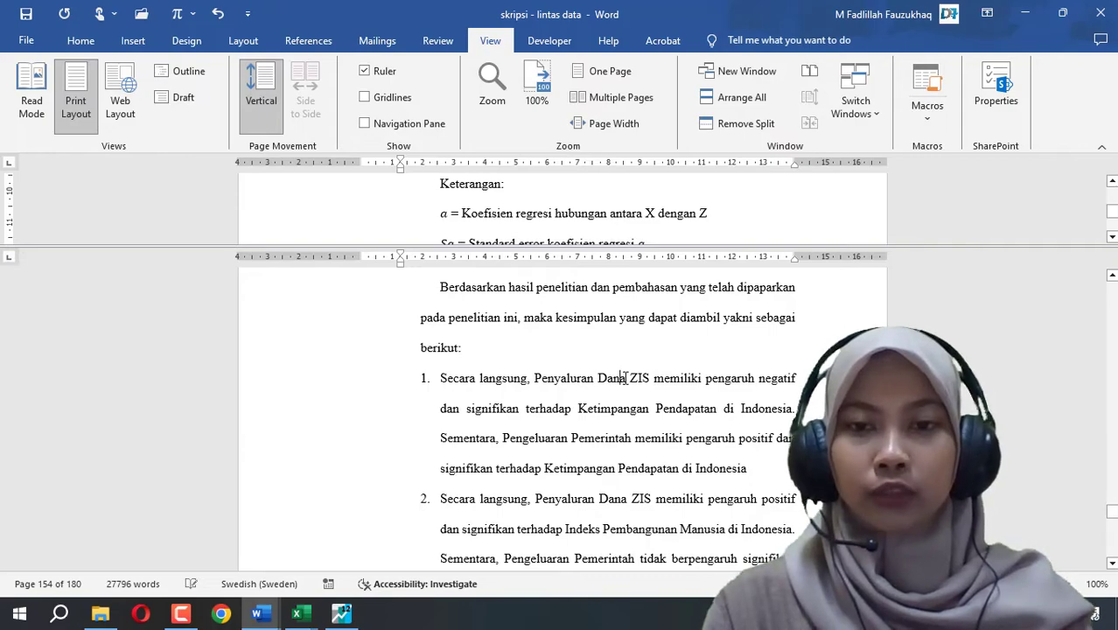
pyautogui.click(704, 379)
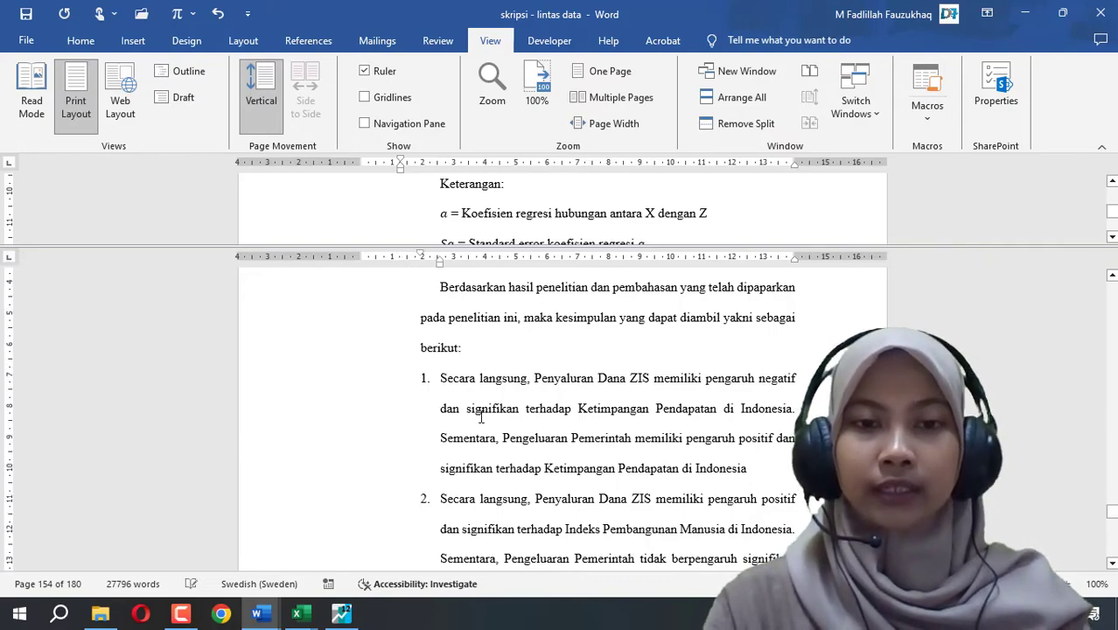
pyautogui.click(546, 408)
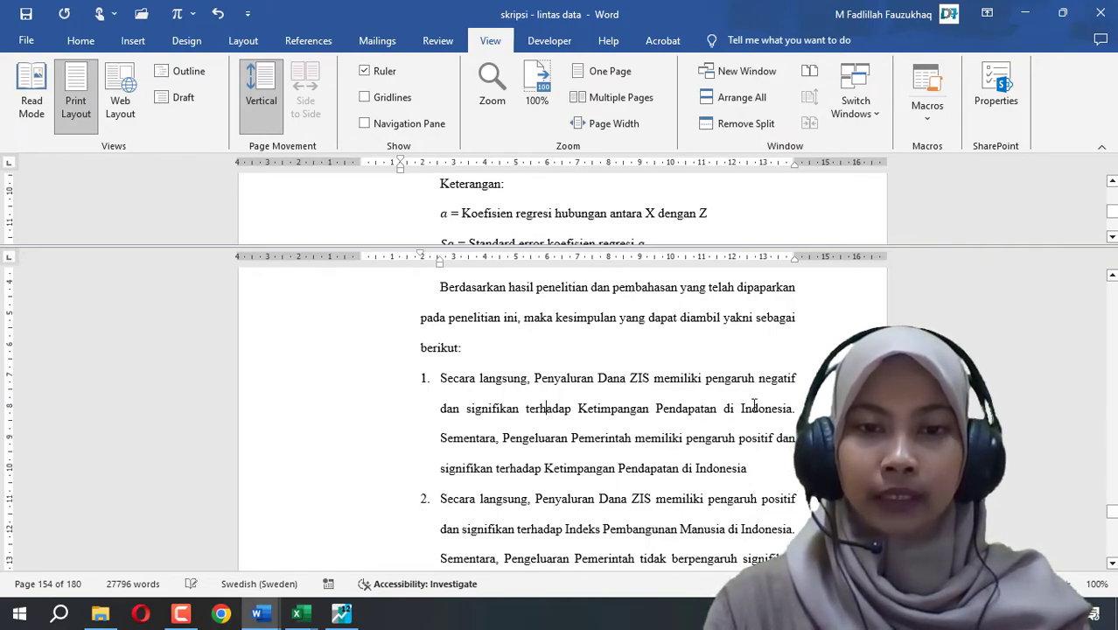
pyautogui.scroll(-2, 717, 407)
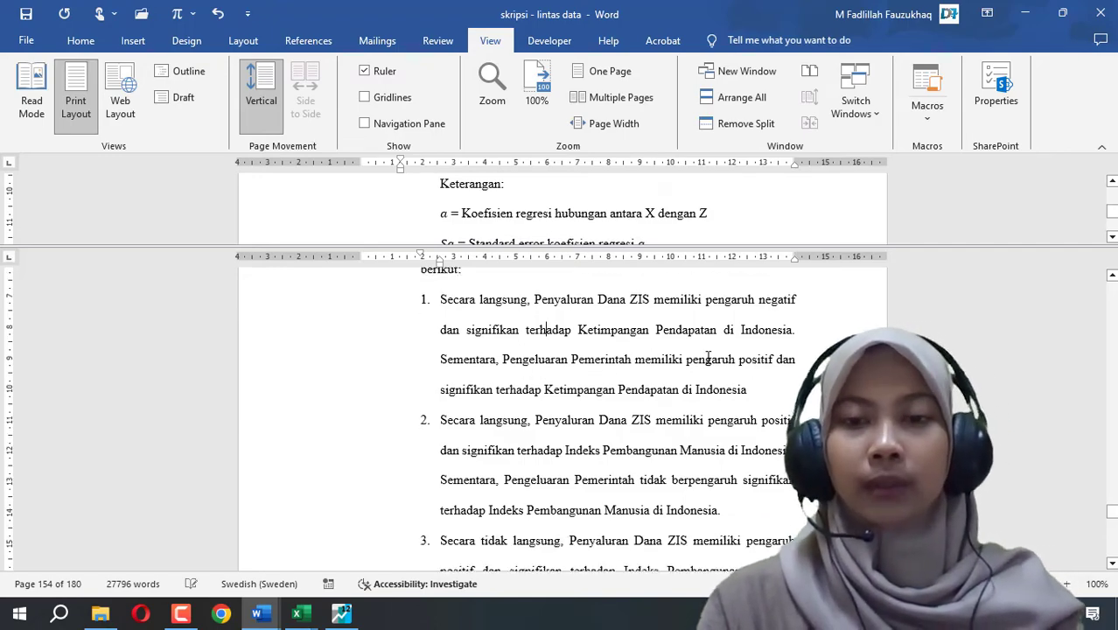
pyautogui.moveTo(494, 390); pyautogui.dragTo(641, 389)
pyautogui.click(542, 390)
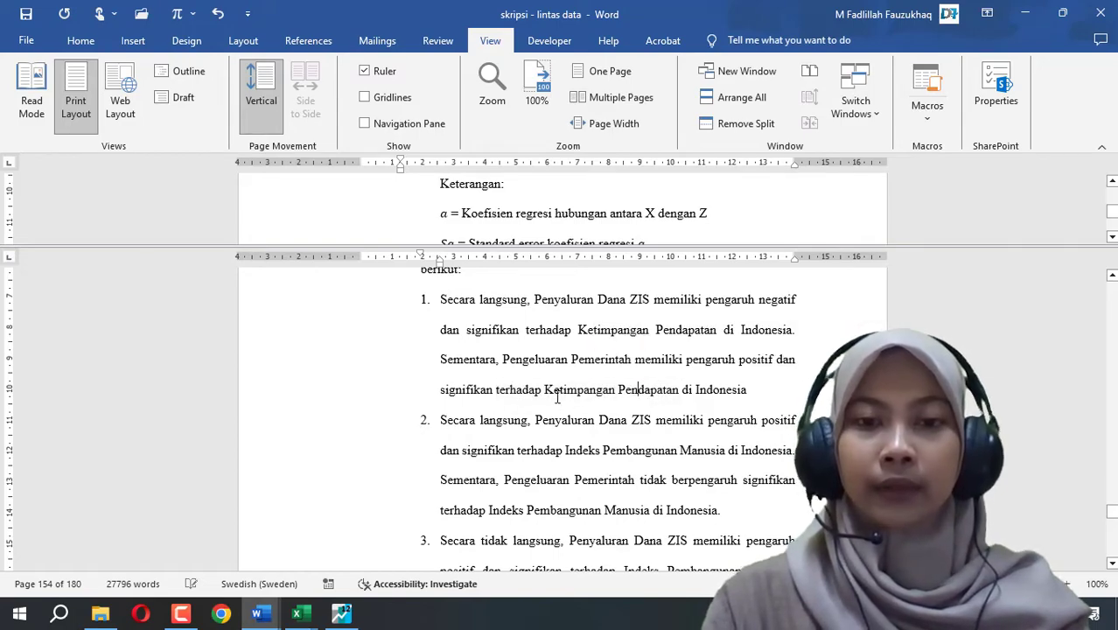
pyautogui.moveTo(495, 389); pyautogui.dragTo(681, 390)
pyautogui.click(593, 396)
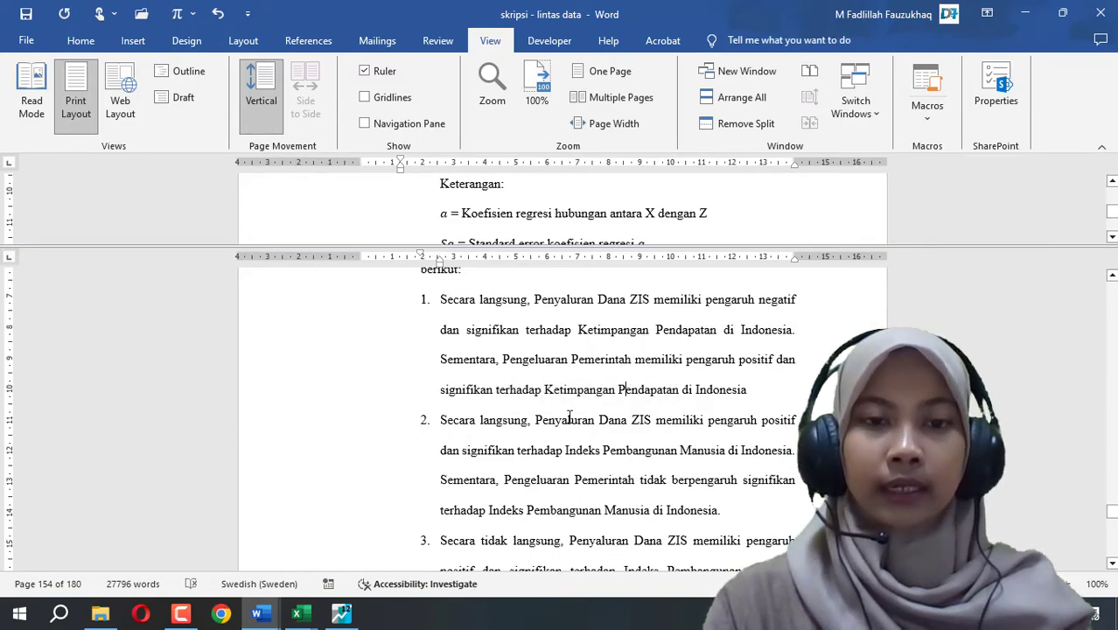
# Read conclusion 2 on the direct effects on Indeks Pembangunan Manusia, highlighting "Pengeluaran Pemerintah" and "tidak berpengaruh signifikan"
pyautogui.scroll(-1, 533, 408)
pyautogui.scroll(2, 577, 400)
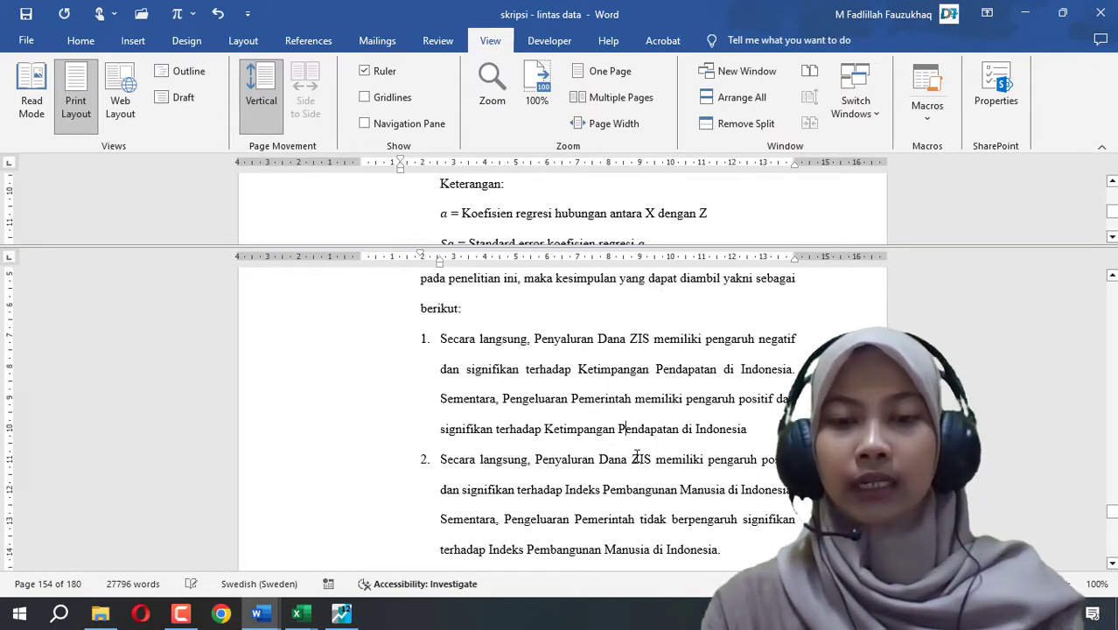
pyautogui.scroll(-1, 637, 454)
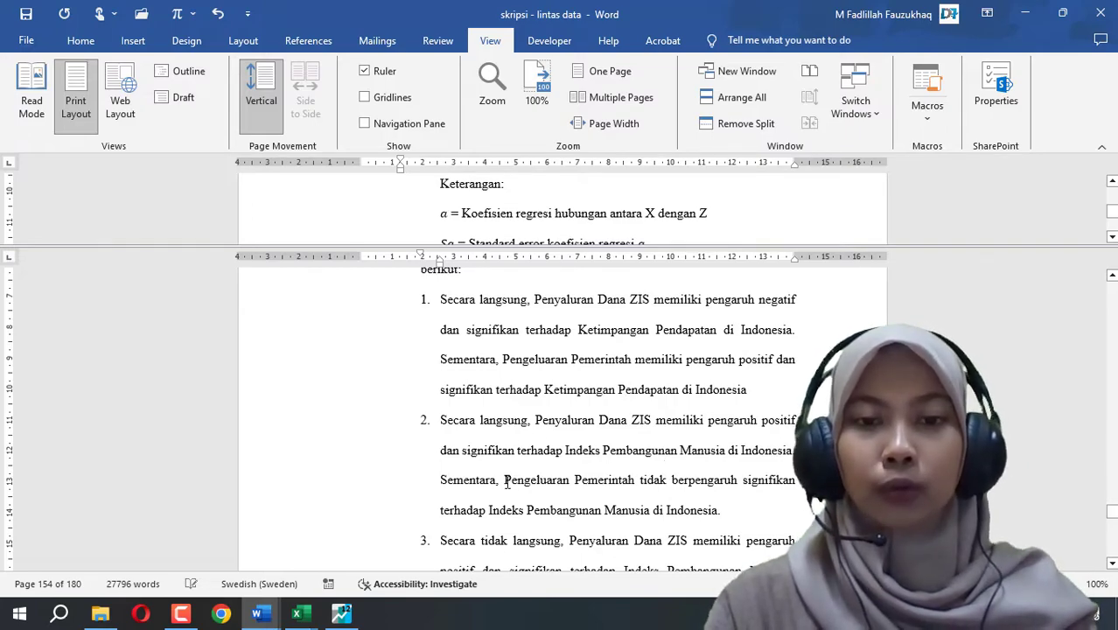
pyautogui.moveTo(504, 481); pyautogui.dragTo(604, 487)
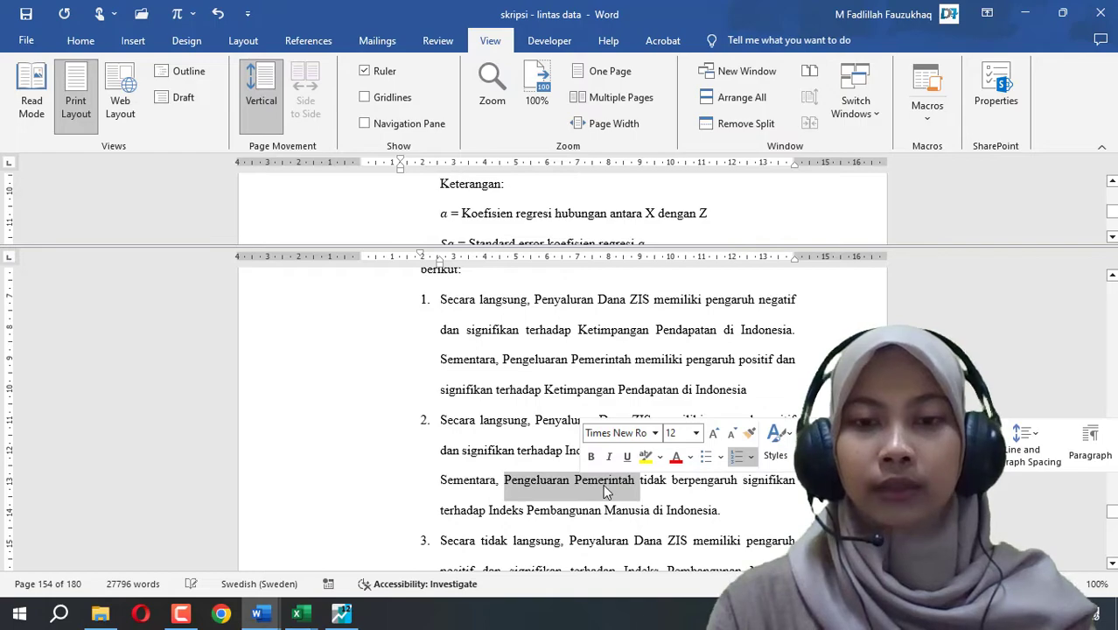
pyautogui.click(604, 486)
pyautogui.moveTo(641, 483); pyautogui.dragTo(751, 484)
pyautogui.scroll(-1, 650, 475)
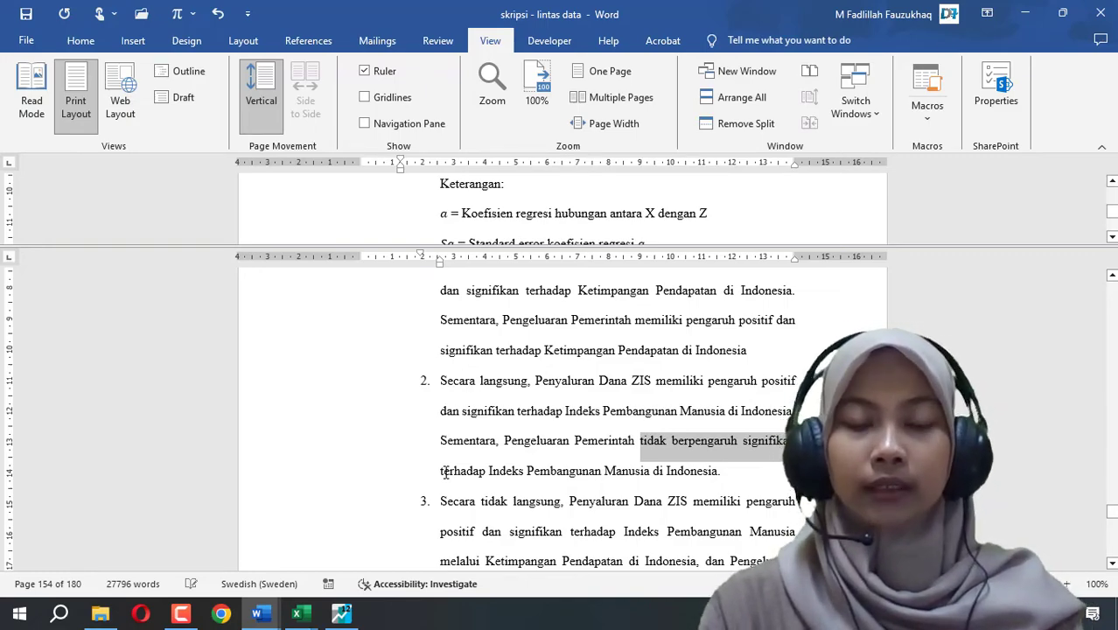
pyautogui.click(621, 471)
# Review conclusion 3 on the indirect effects on Indeks Pembangunan Manusia through Ketimpangan Pendapatan, down to the end of the list
pyautogui.scroll(-1, 564, 488)
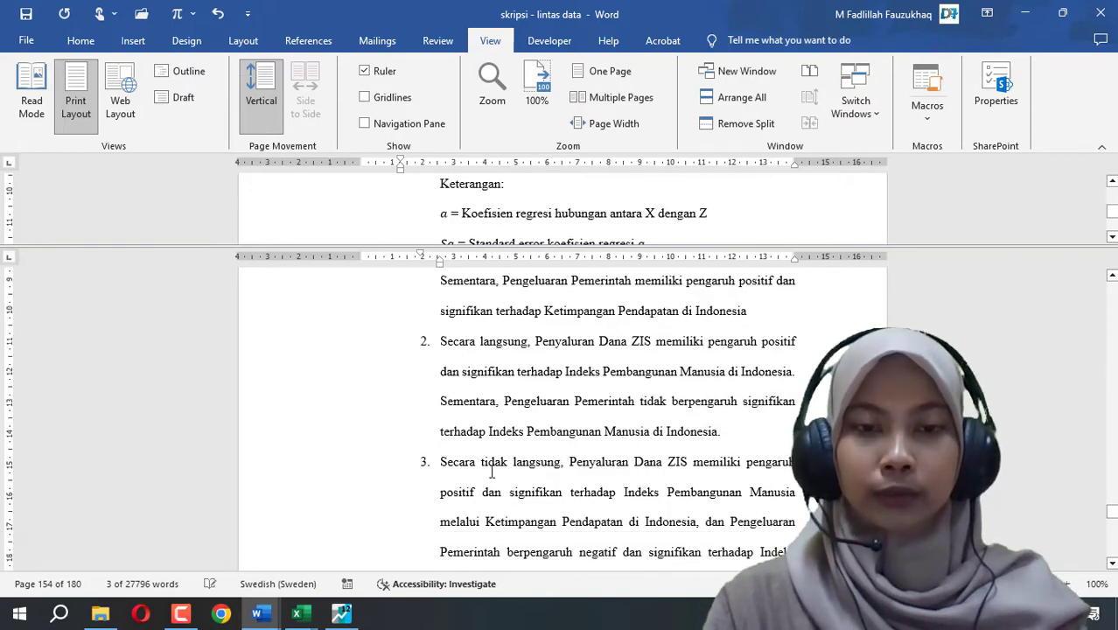
pyautogui.scroll(-1, 495, 475)
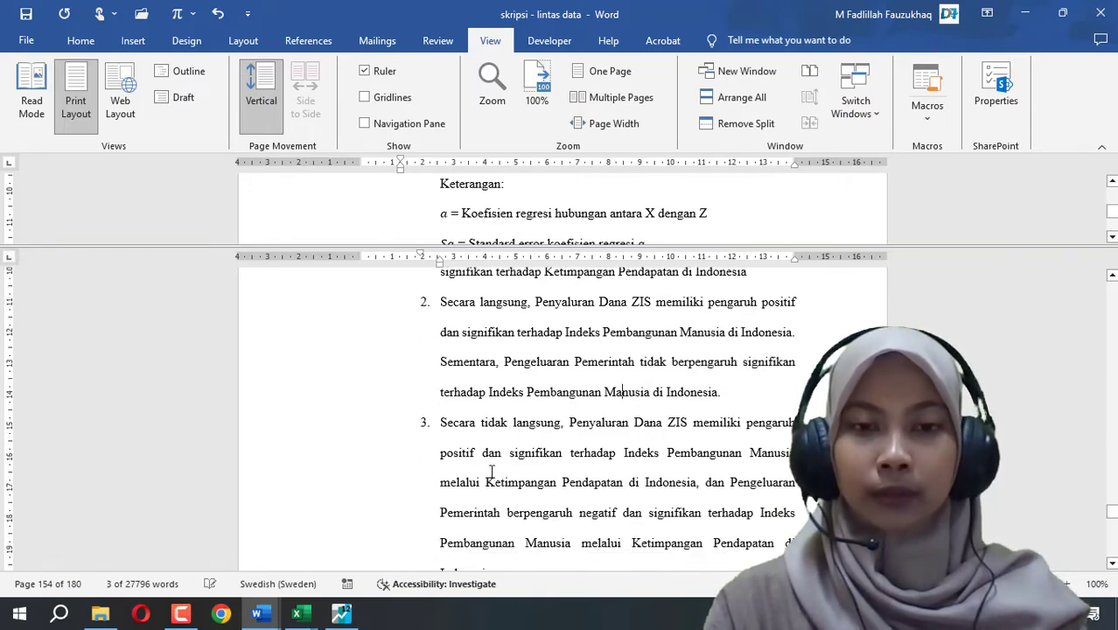
pyautogui.scroll(-1, 493, 473)
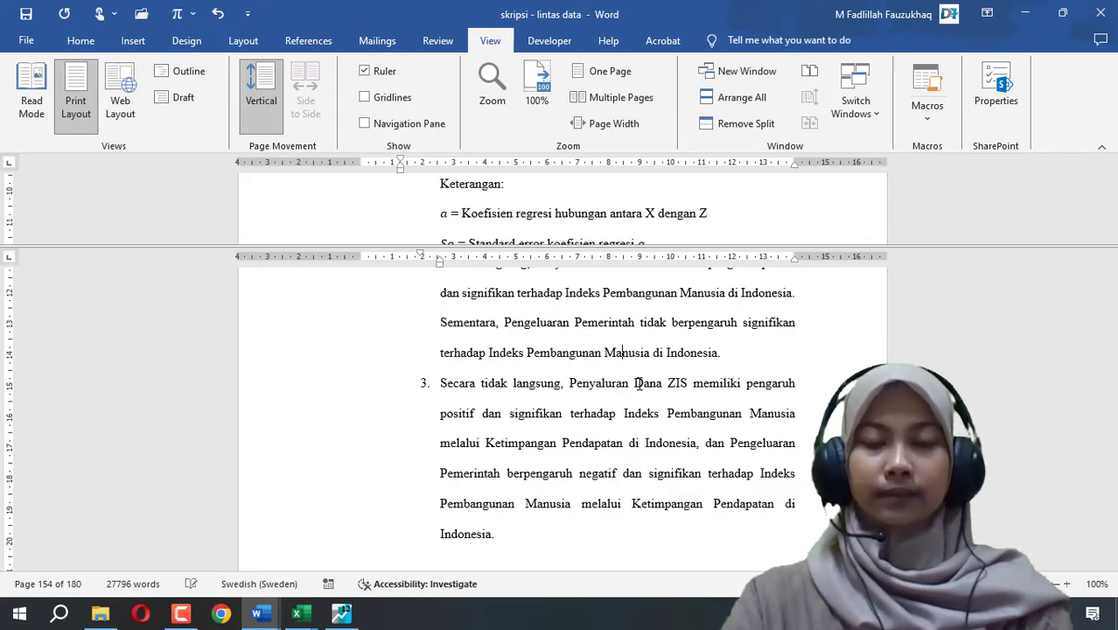
pyautogui.click(591, 528)
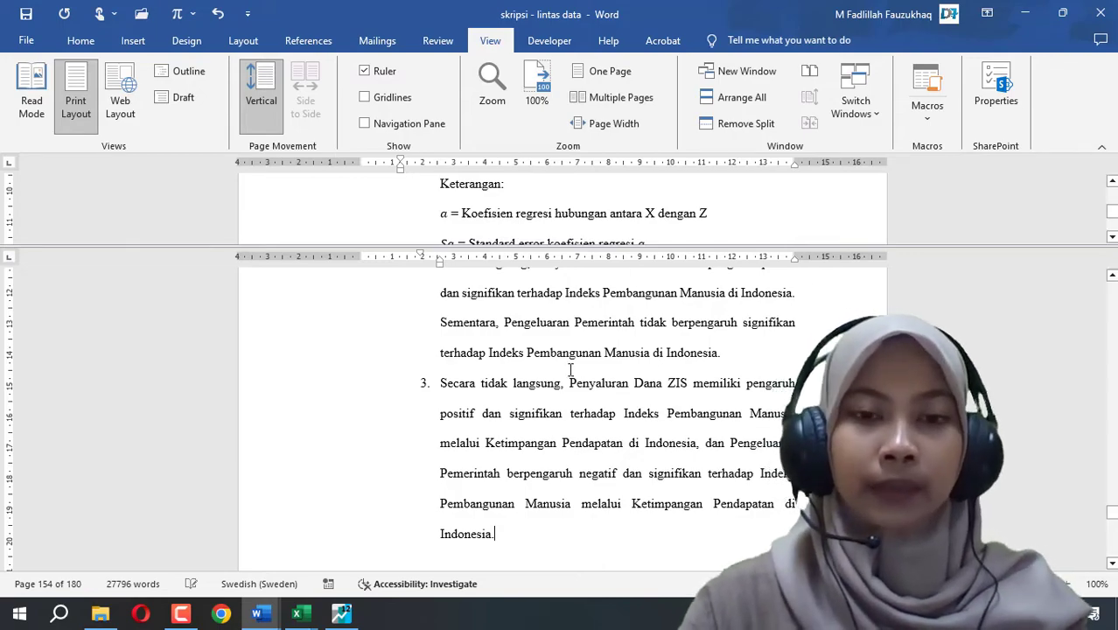
pyautogui.scroll(-2, 584, 395)
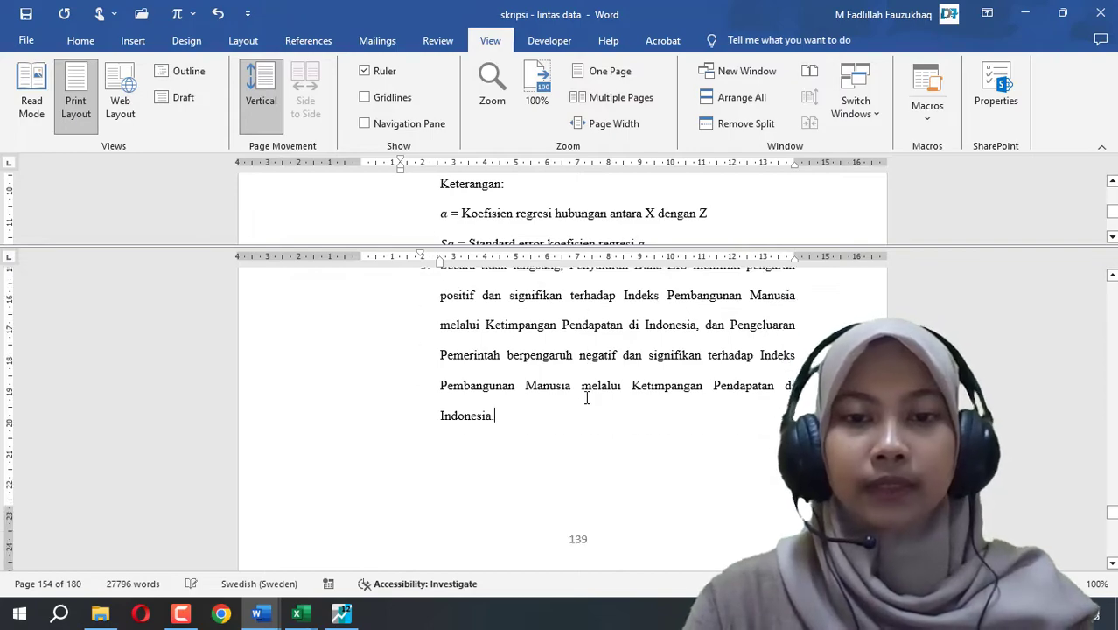